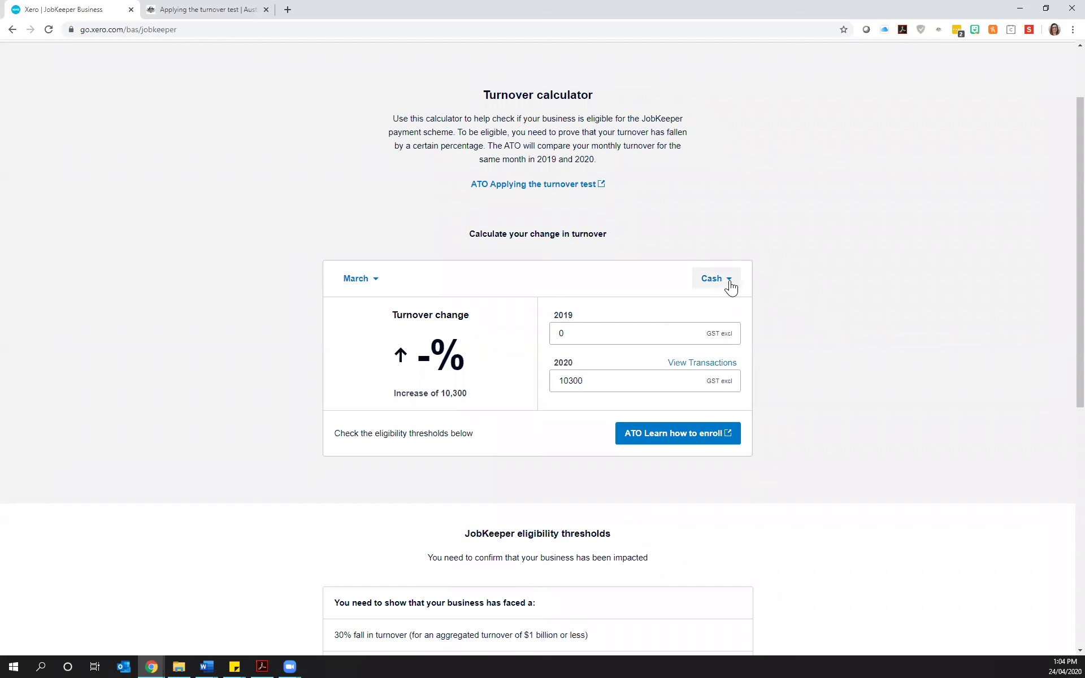
# Step: Switch the turnover calculator's accounting method to Accruals
pyautogui.click(733, 286)
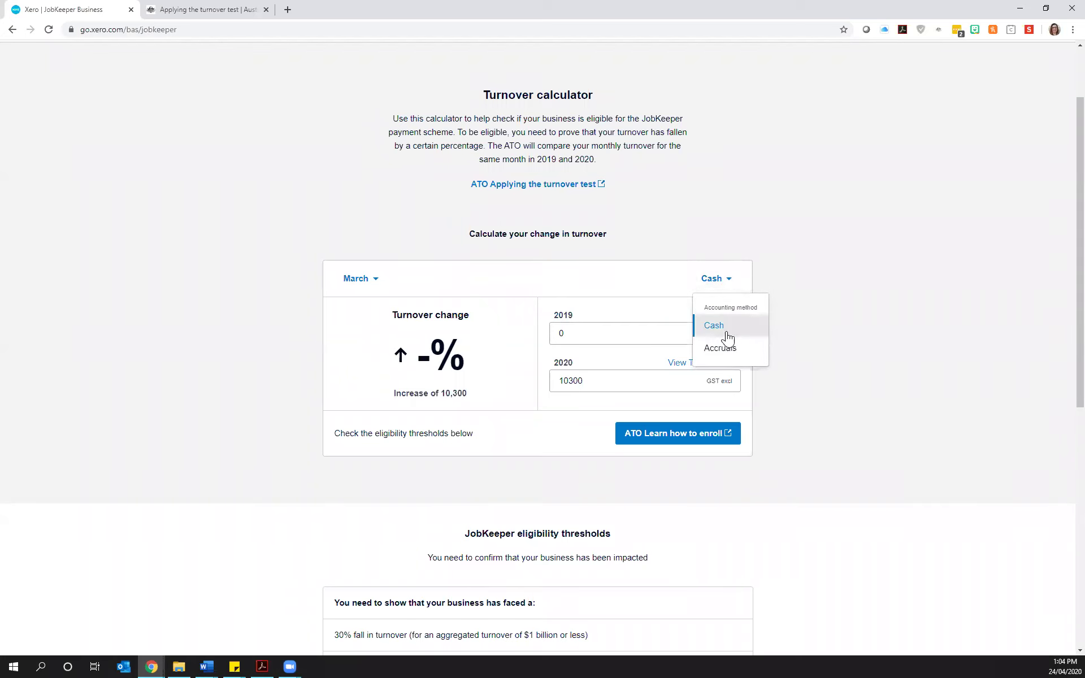
pyautogui.click(903, 360)
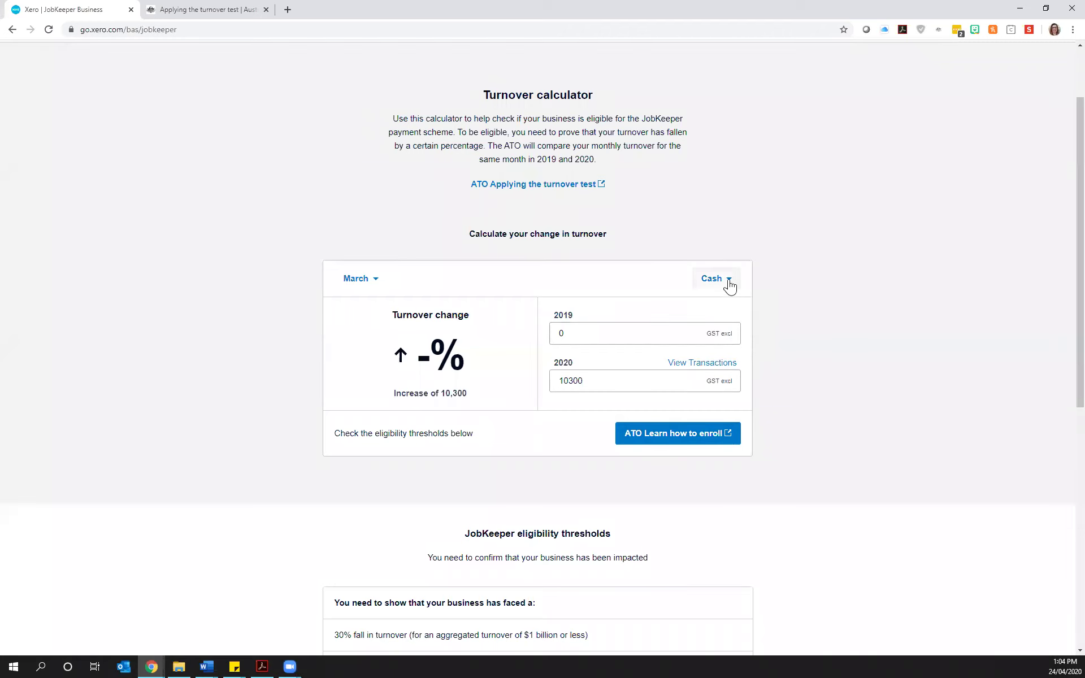
pyautogui.click(713, 285)
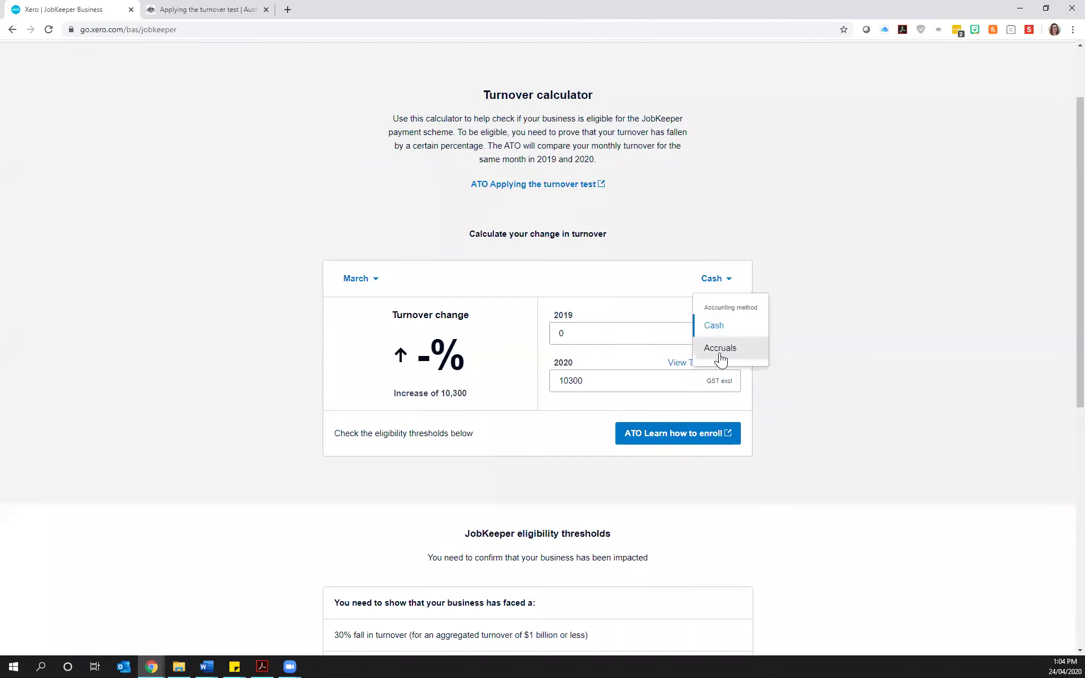
pyautogui.click(718, 347)
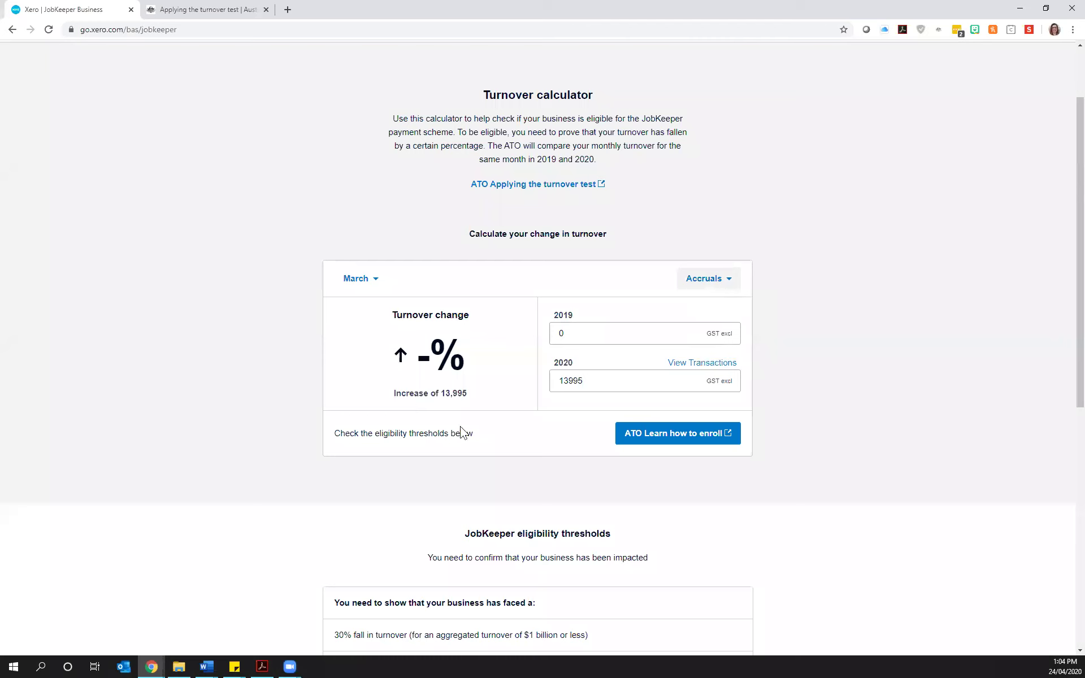
# Step: Set the March 2019 turnover to 25000, excluding GST
pyautogui.click(603, 339)
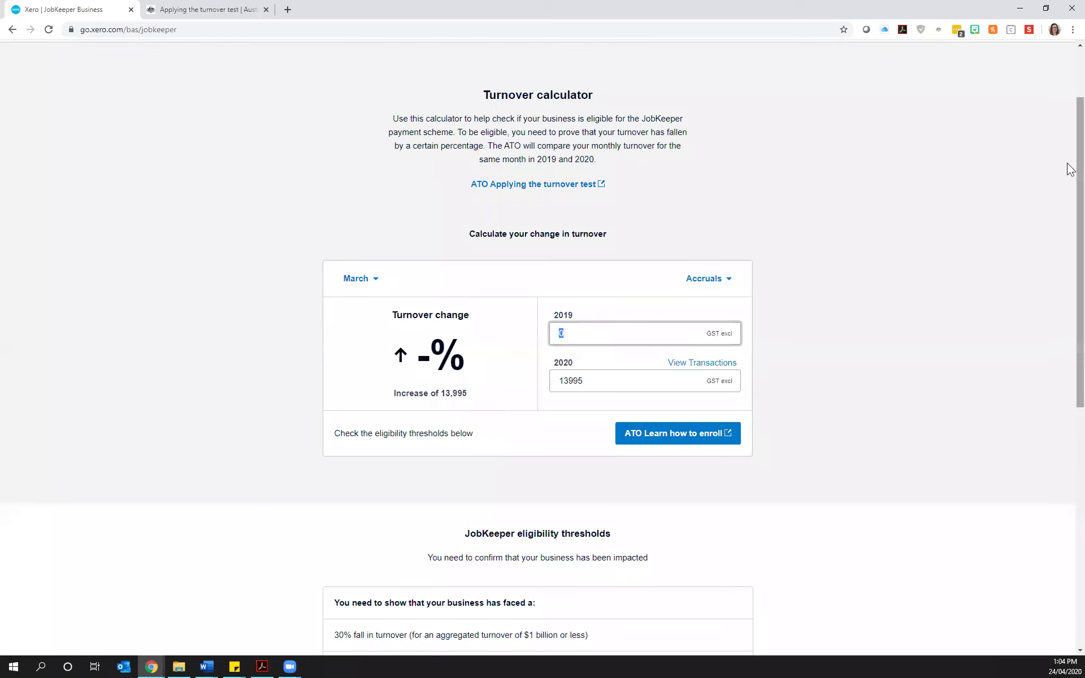
pyautogui.write('25000')
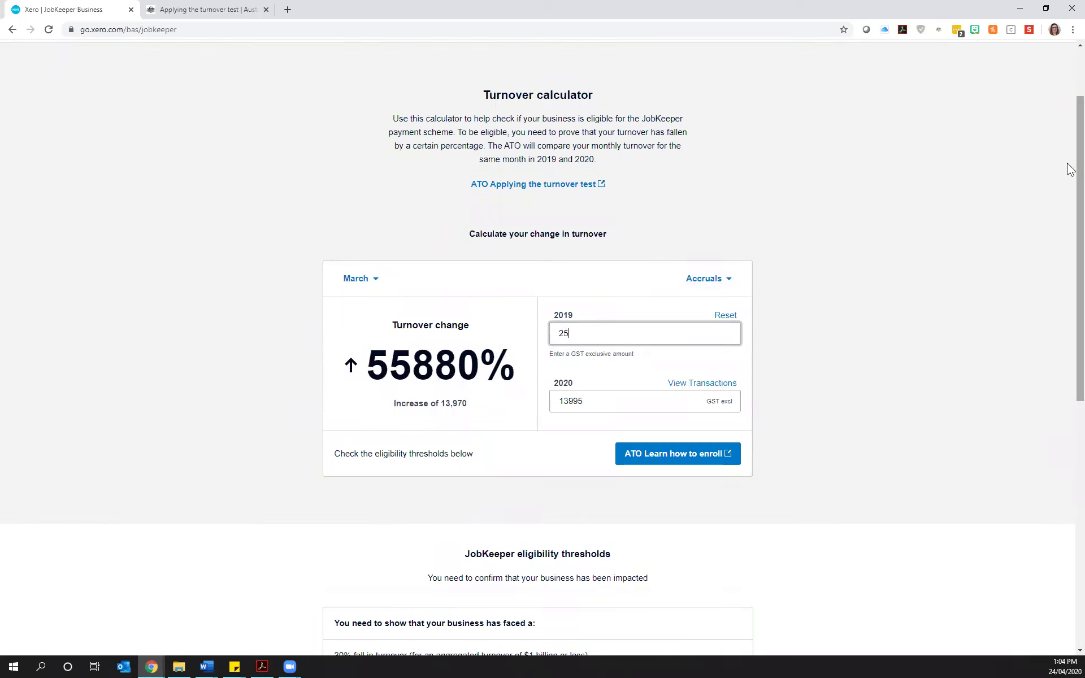
pyautogui.click(899, 338)
# Step: Examine the turnover change percentage and the March 2020 transactions behind the 2020 figure, and return to the calculator
pyautogui.moveTo(404, 364); pyautogui.dragTo(484, 368)
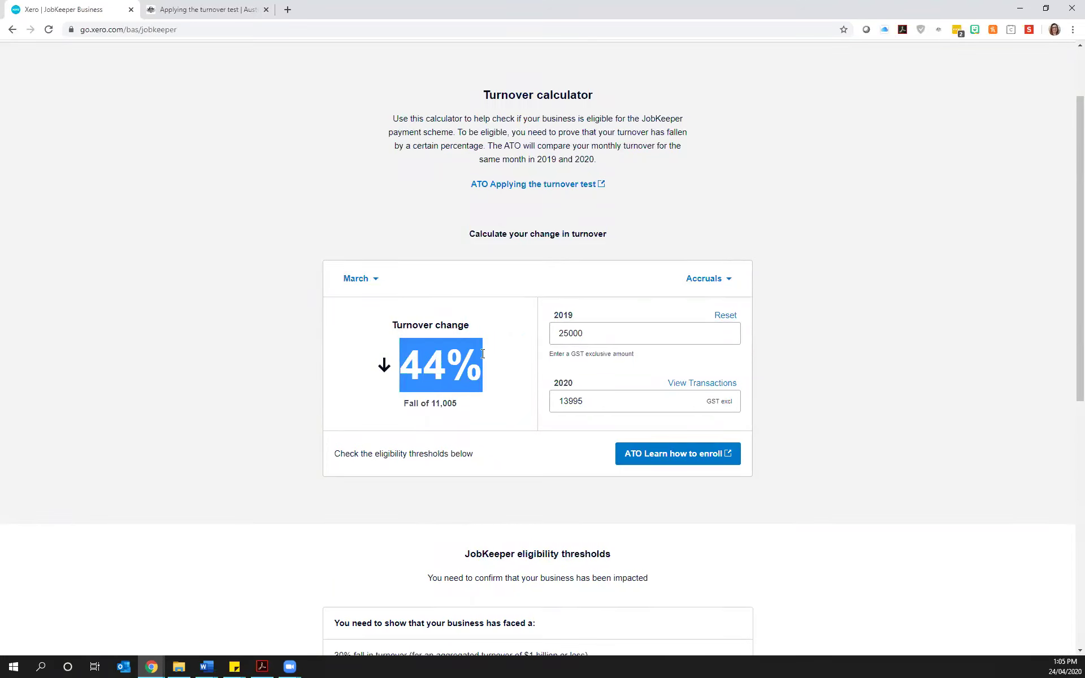
pyautogui.click(413, 377)
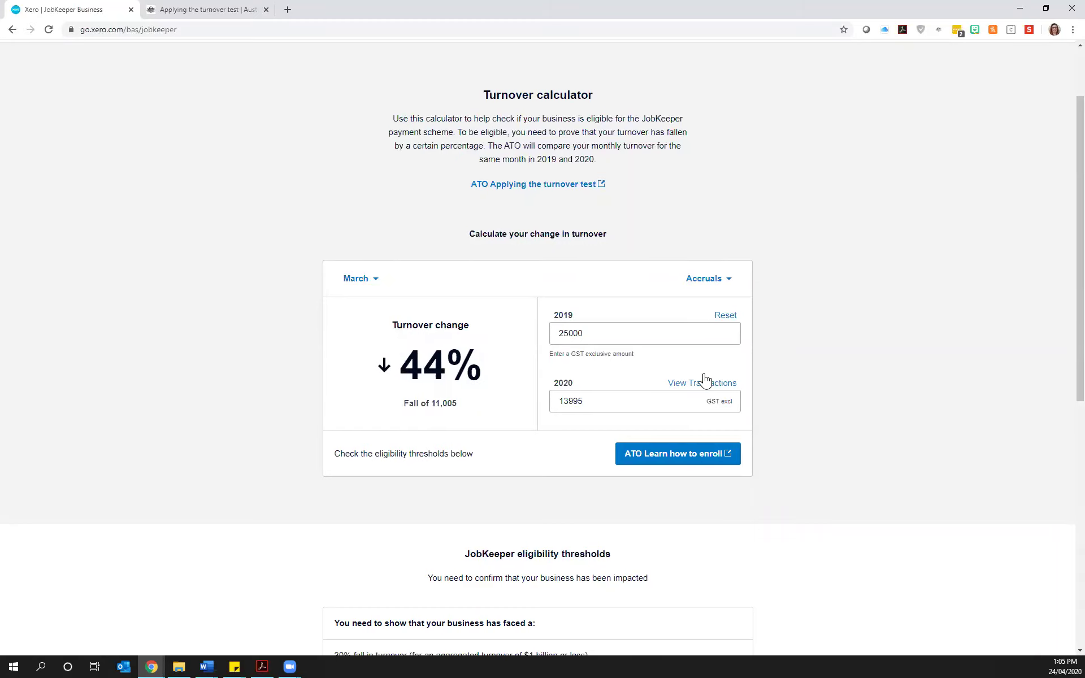
pyautogui.click(722, 383)
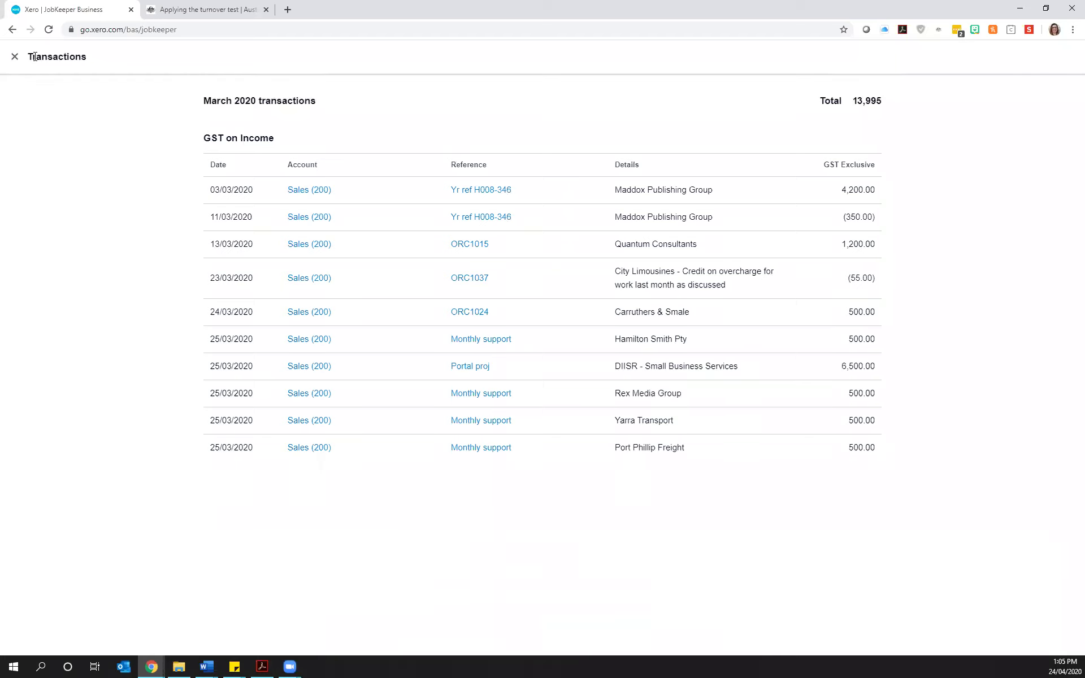
pyautogui.click(15, 57)
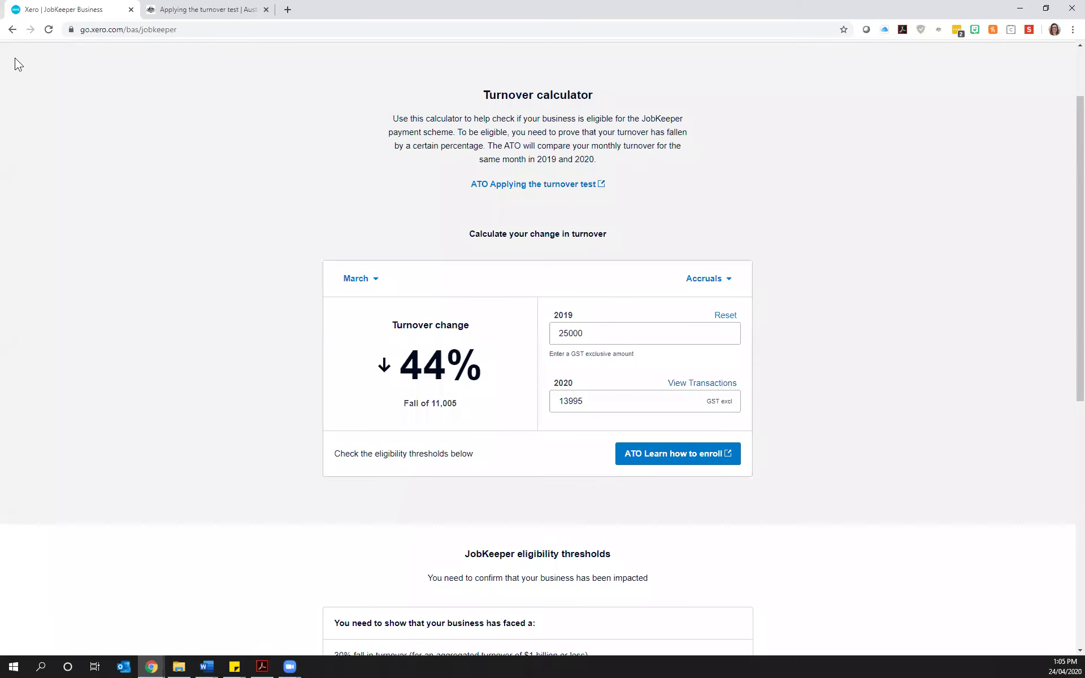
# Step: Change the comparison period to the April, May, June quarter, keeping the accounting method on Accruals
pyautogui.click(732, 285)
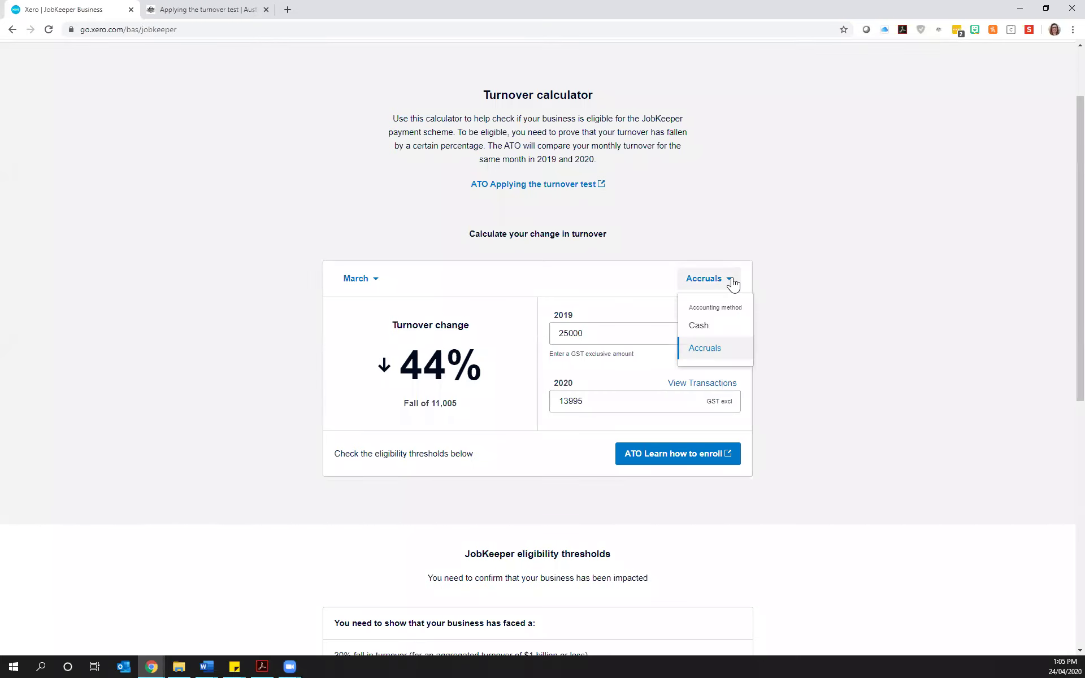
pyautogui.click(356, 280)
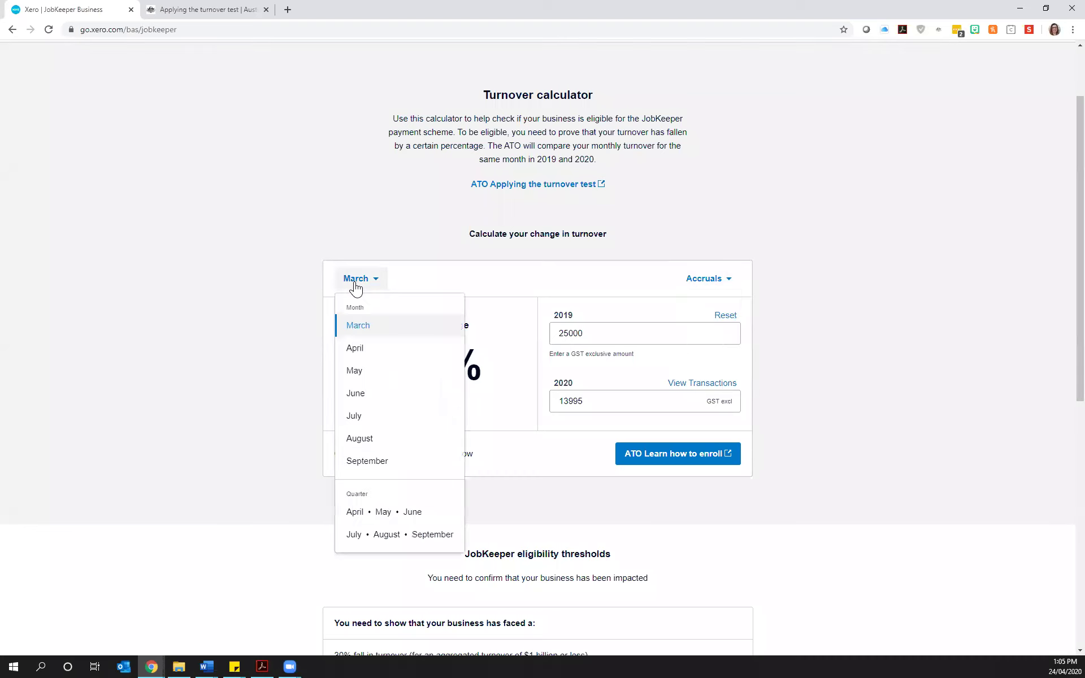
pyautogui.click(365, 512)
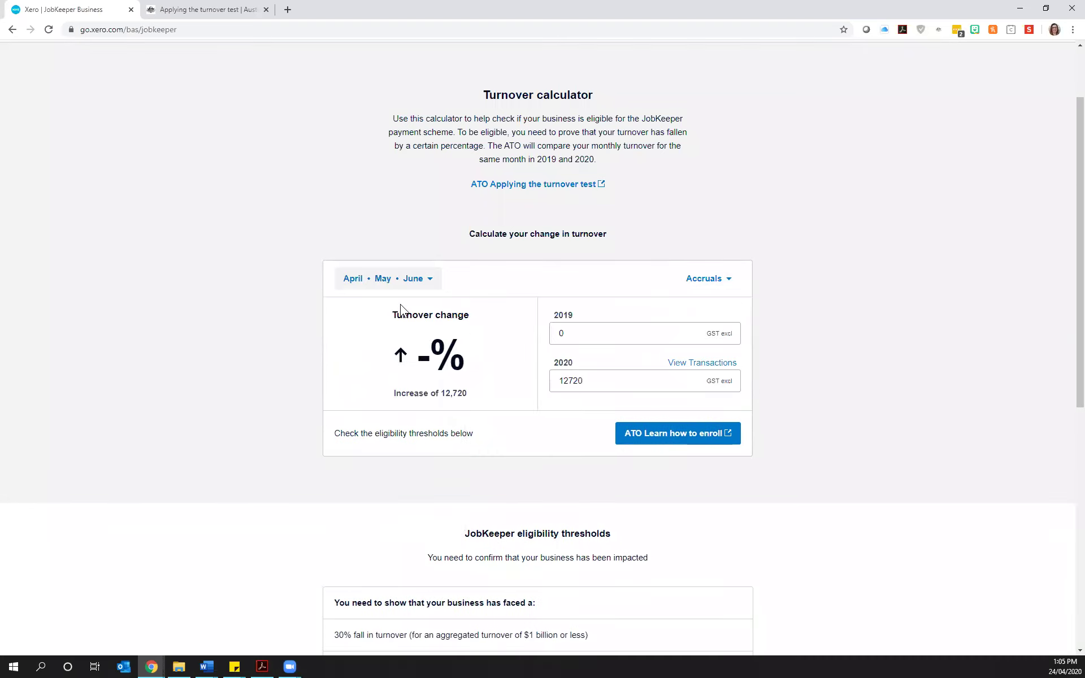
pyautogui.click(429, 279)
pyautogui.click(262, 294)
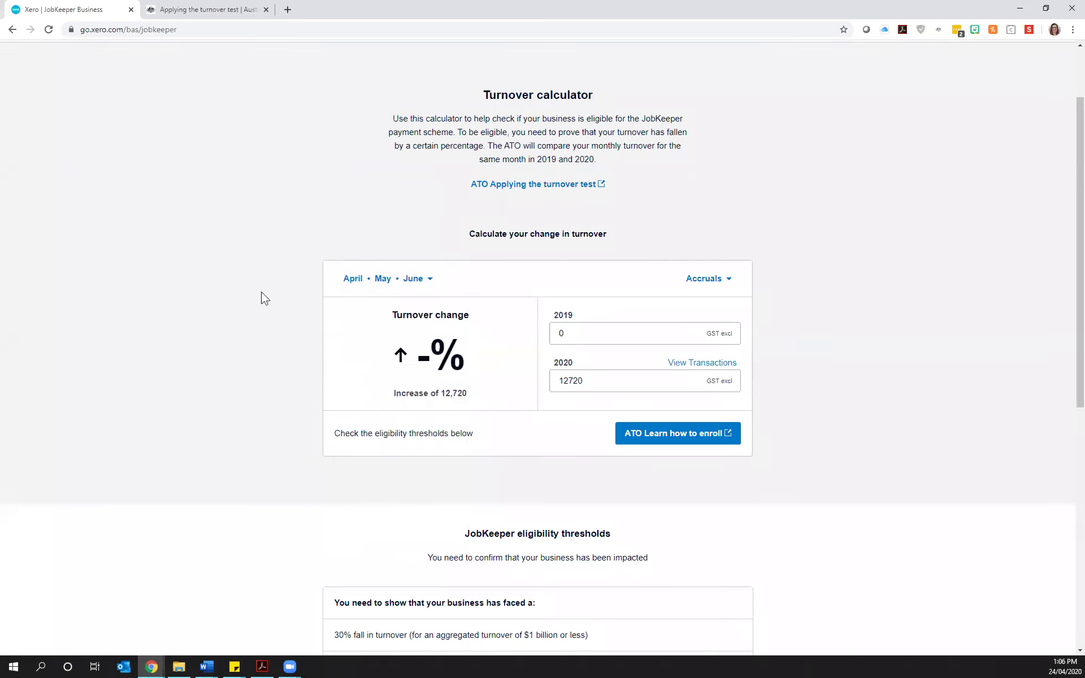
# Step: Return to the organisation's dashboard and open the list of accounting reports
pyautogui.scroll(1, 932, 152)
pyautogui.scroll(1, 932, 152)
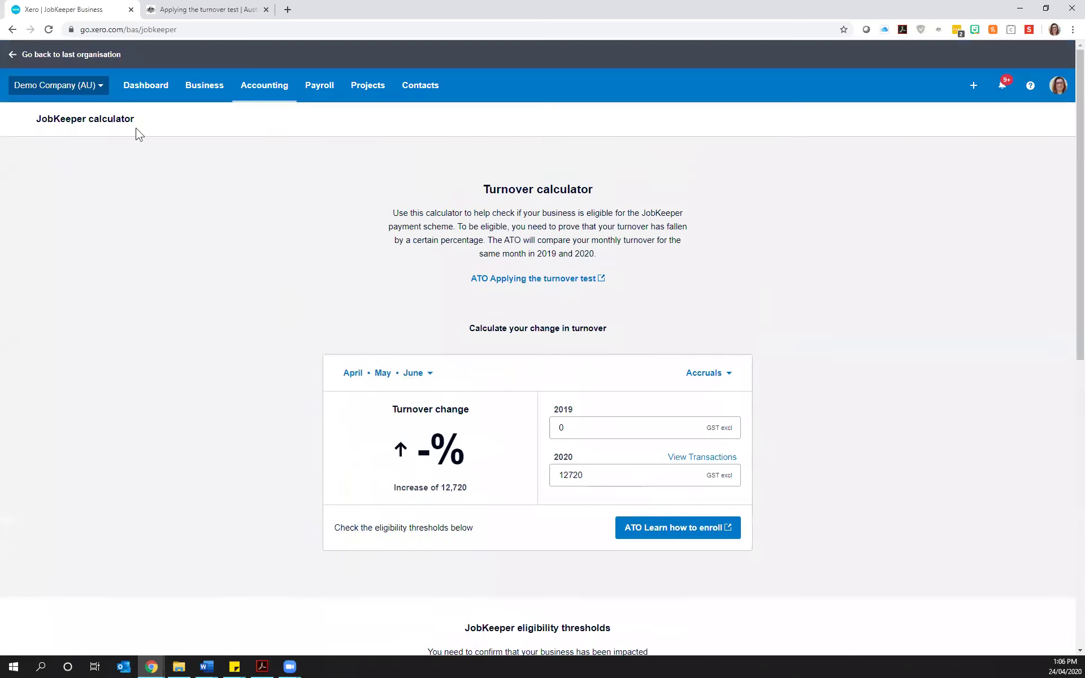
pyautogui.click(144, 92)
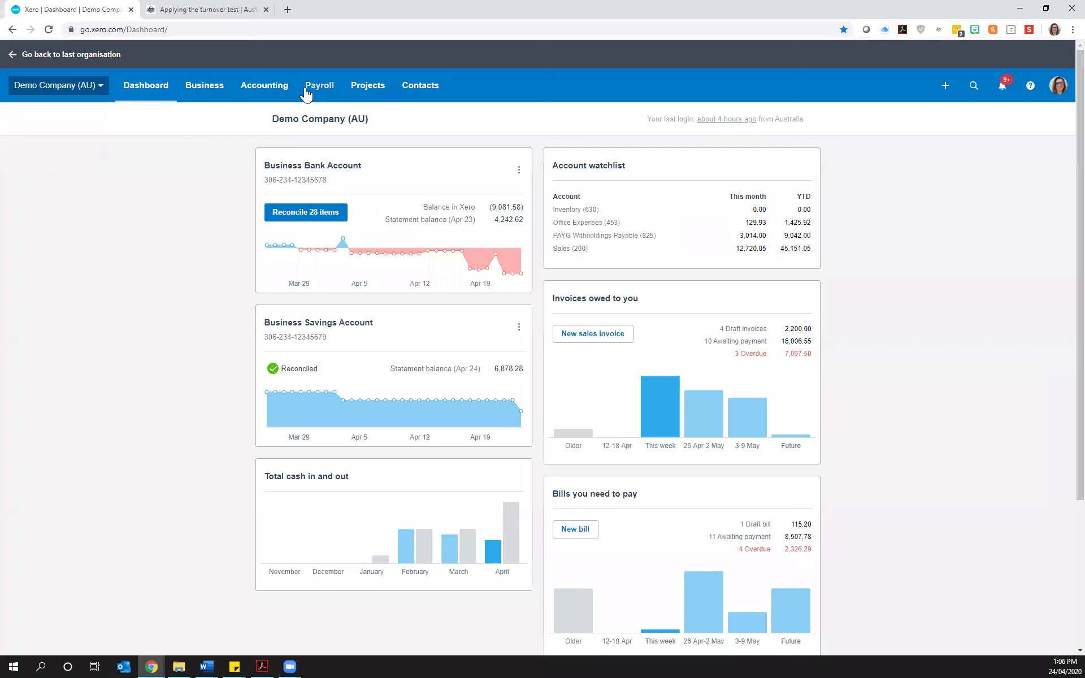
pyautogui.click(281, 90)
pyautogui.click(259, 145)
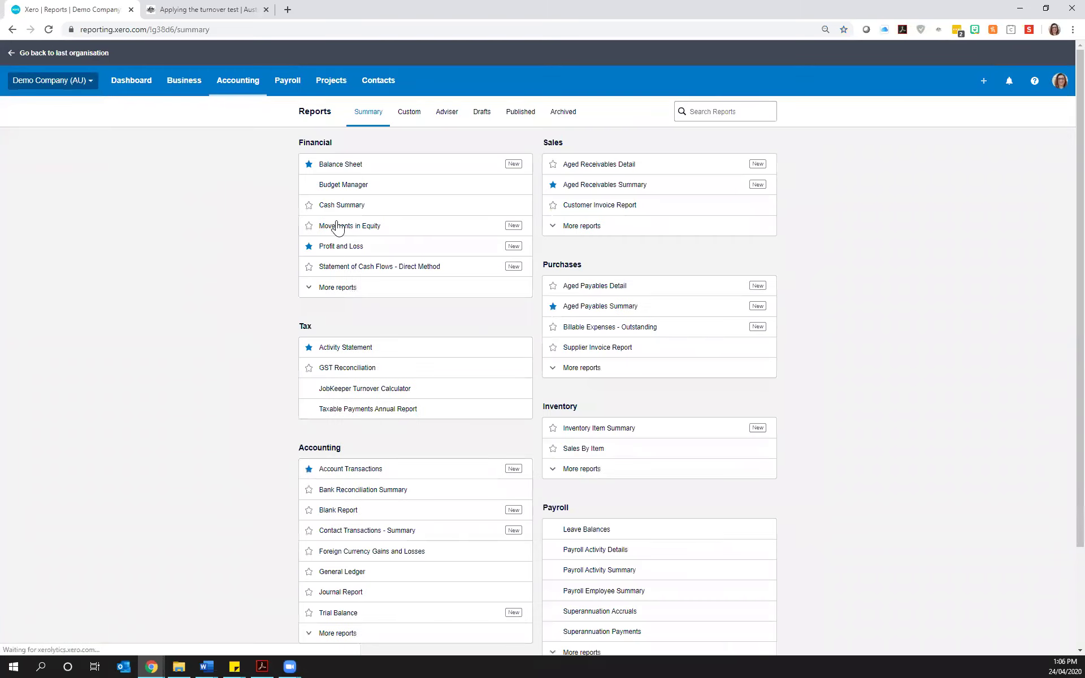
# Step: View the GST Reconciliation report from the Tax group and go back to the report list
pyautogui.click(411, 375)
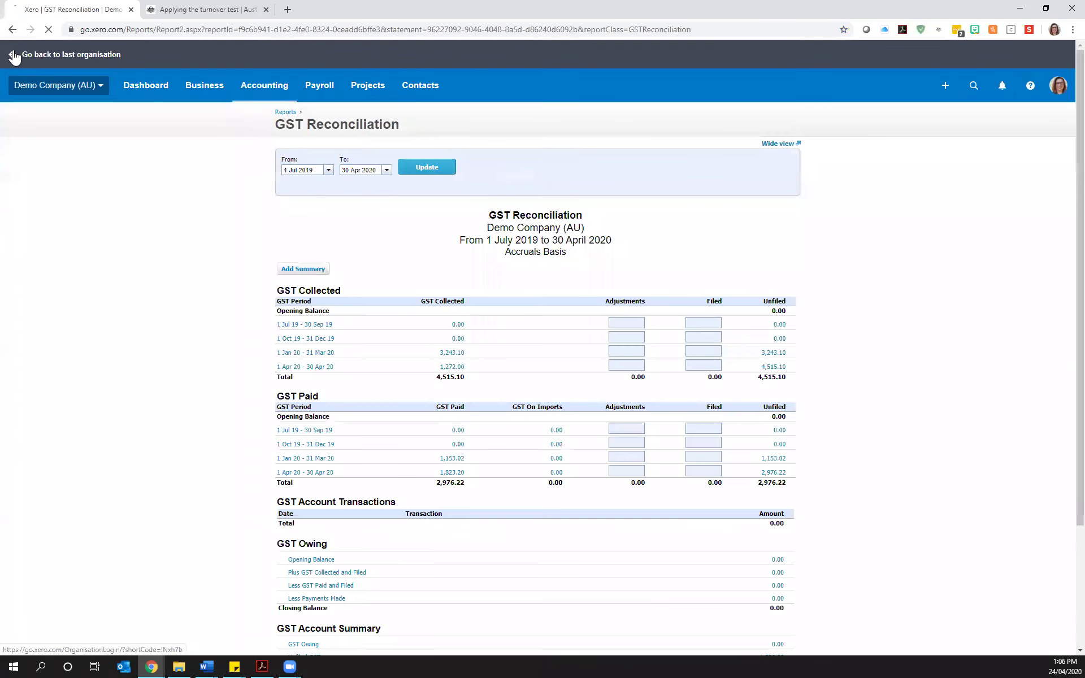
pyautogui.click(13, 30)
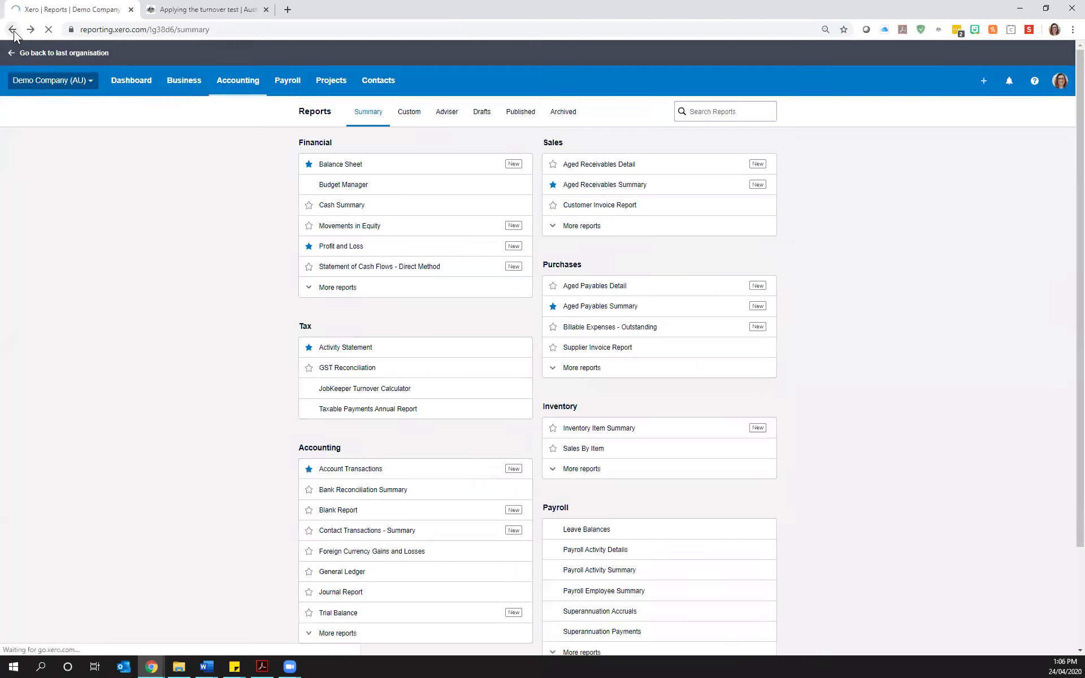
pyautogui.click(130, 237)
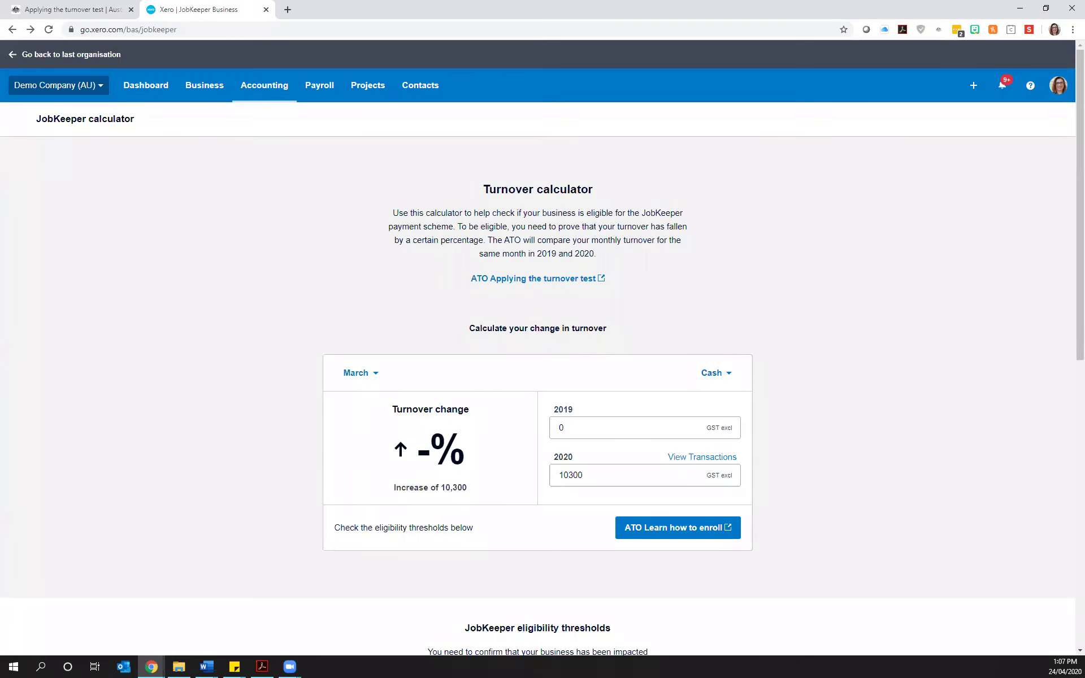
# Step: Capture an image of the "Calculate your change in turnover" area, about 945 x 462 pixels, and discard the capture
pyautogui.press('Print')
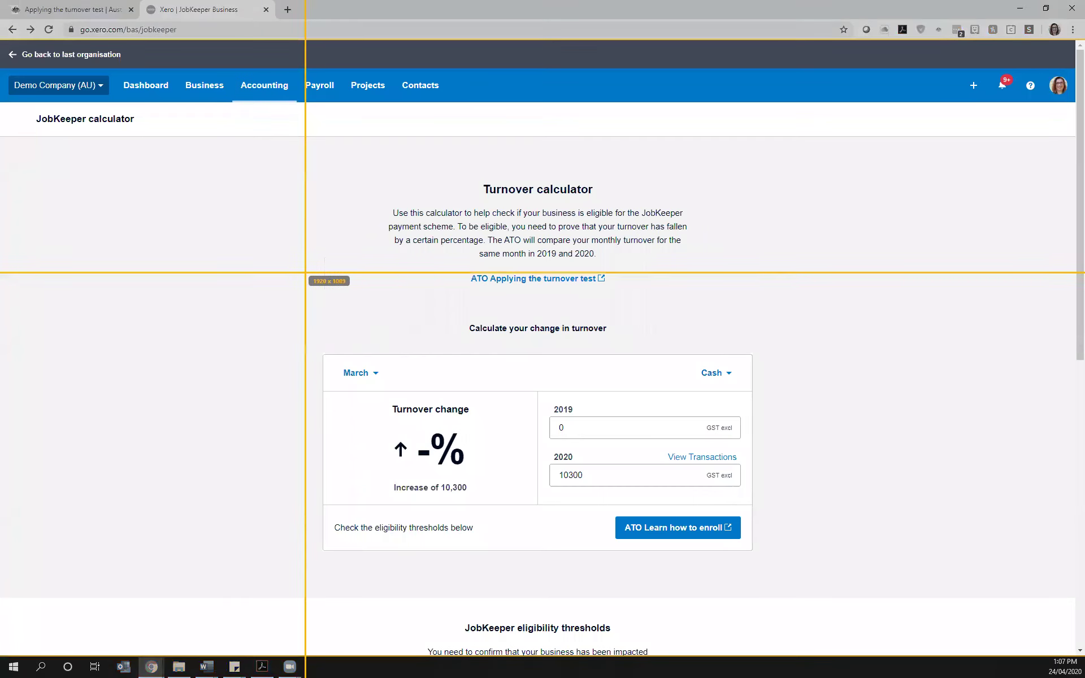
pyautogui.moveTo(291, 313); pyautogui.dragTo(826, 574)
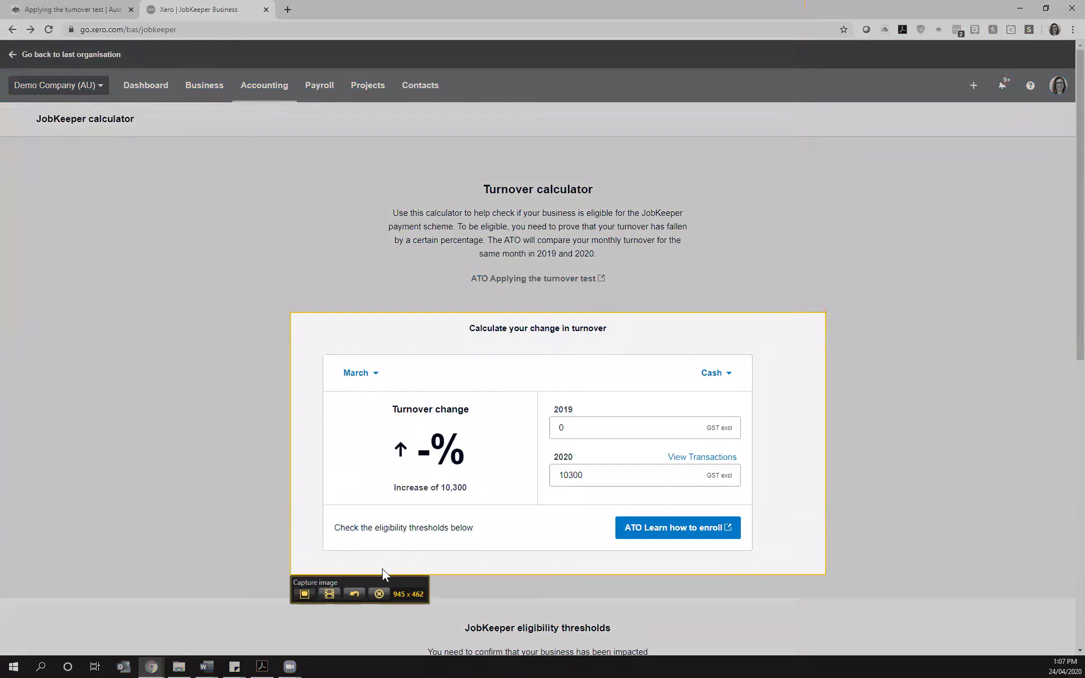
pyautogui.press('Return')
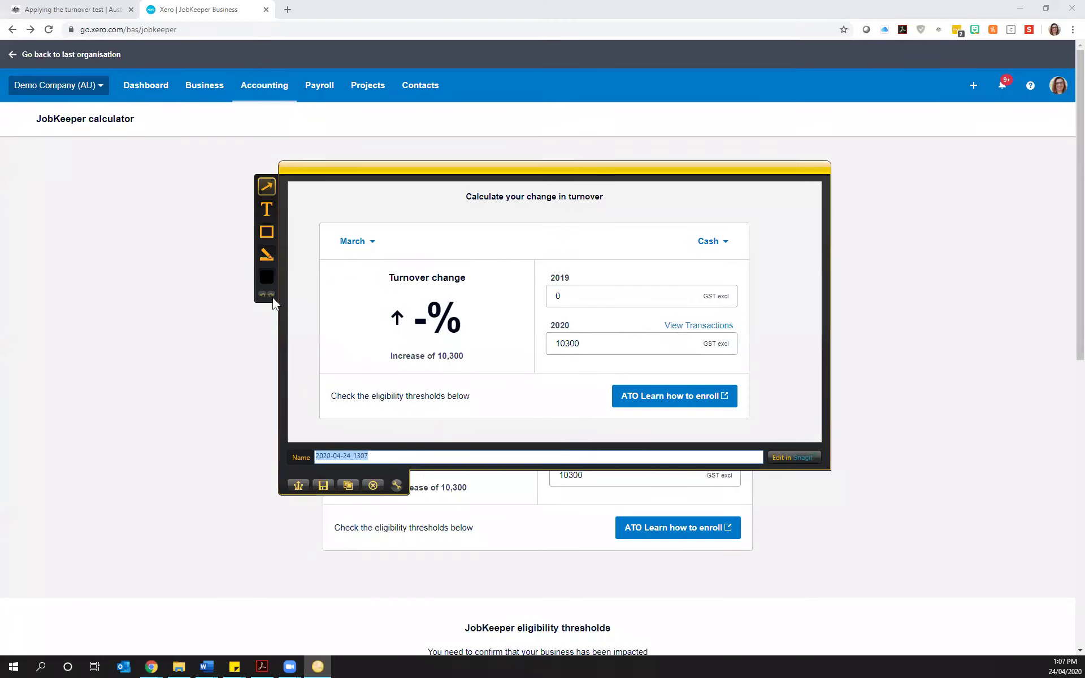
pyautogui.click(373, 488)
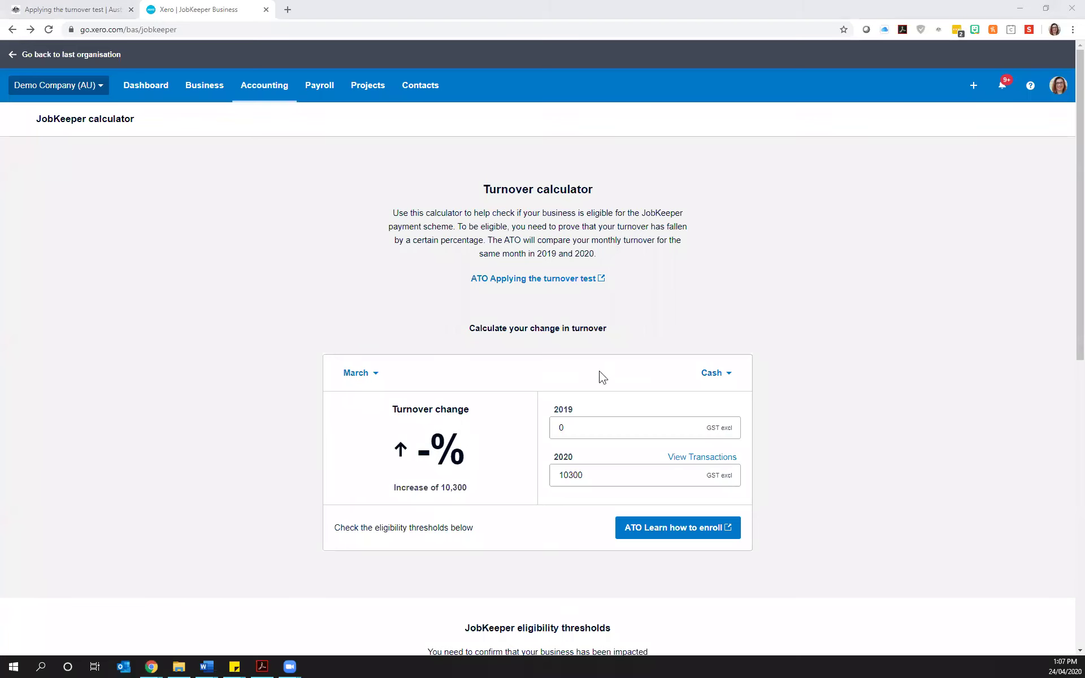
# Step: Open the Pay Items section of the payroll settings from the Demo Company (AU) organisation settings
pyautogui.scroll(-3, 599, 373)
pyautogui.scroll(3, 309, 370)
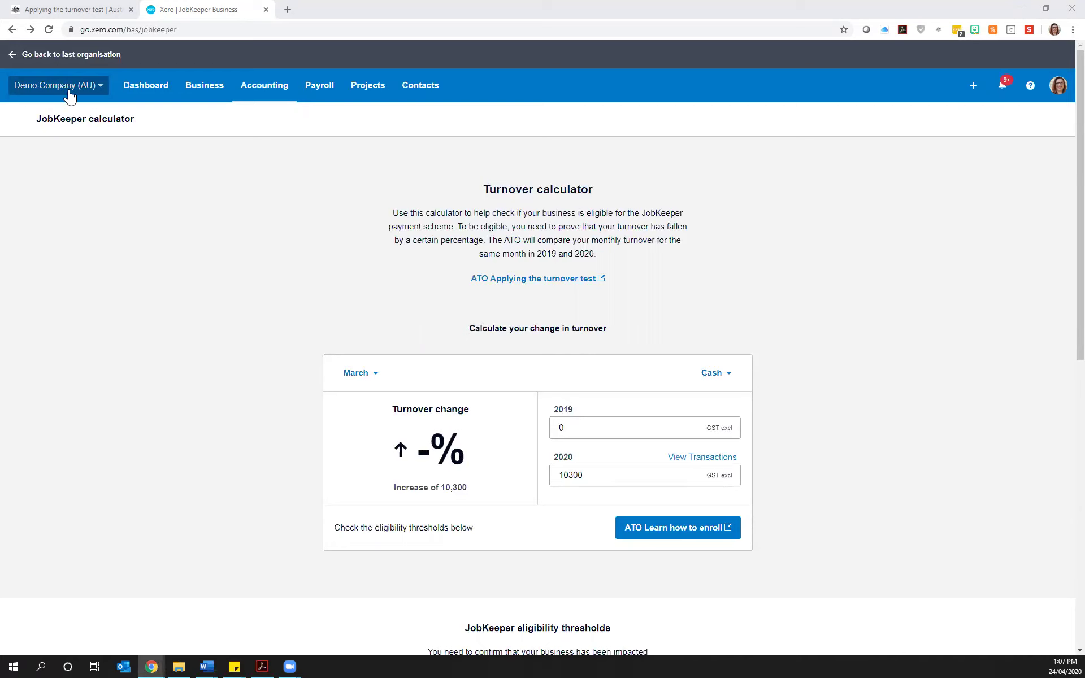
pyautogui.click(105, 88)
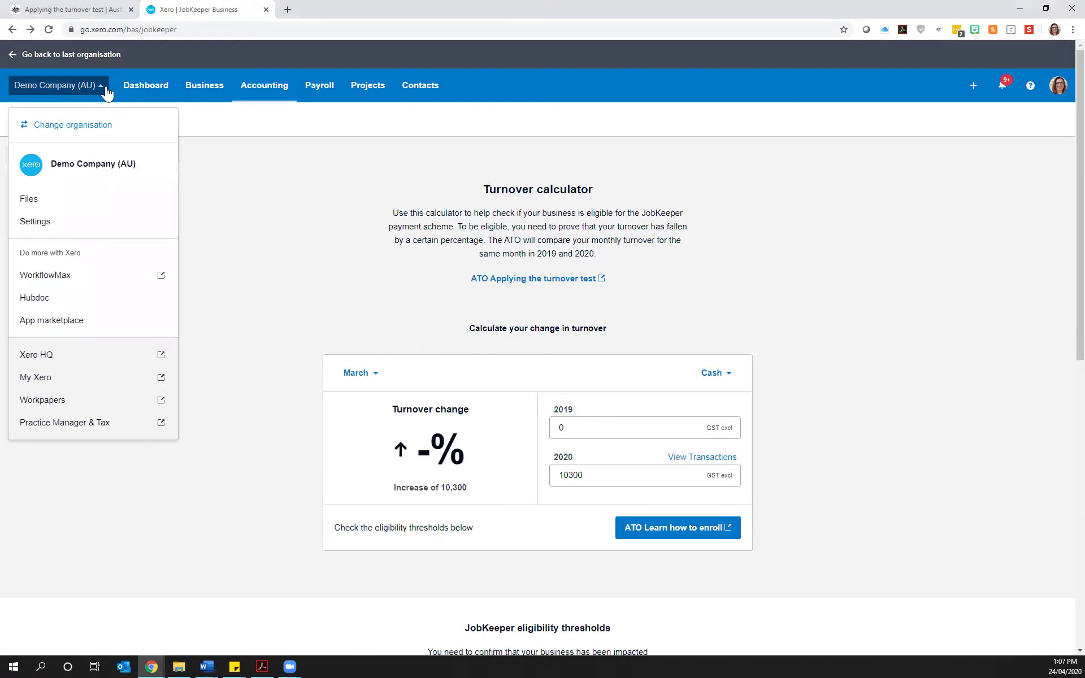
pyautogui.click(38, 226)
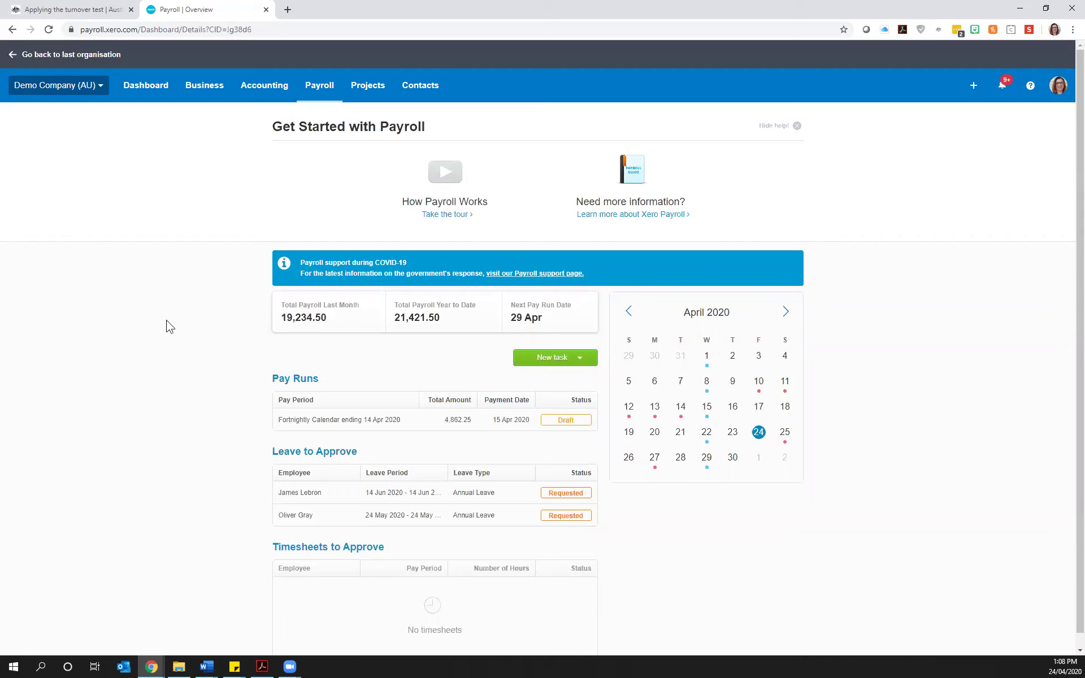
pyautogui.click(102, 86)
pyautogui.click(35, 221)
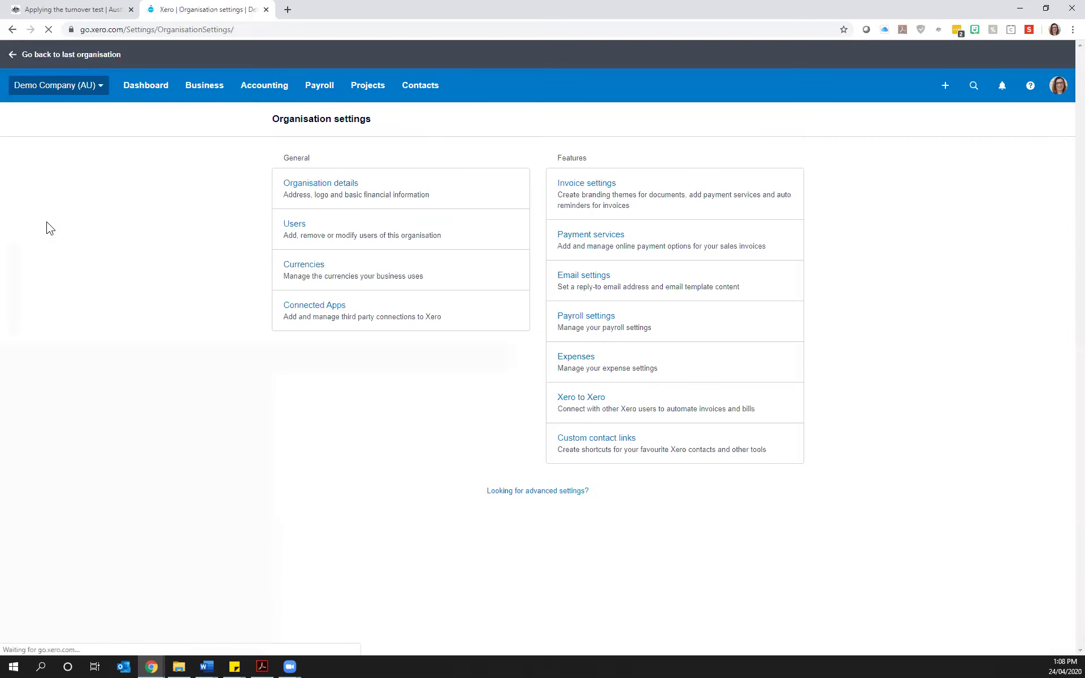
pyautogui.click(586, 318)
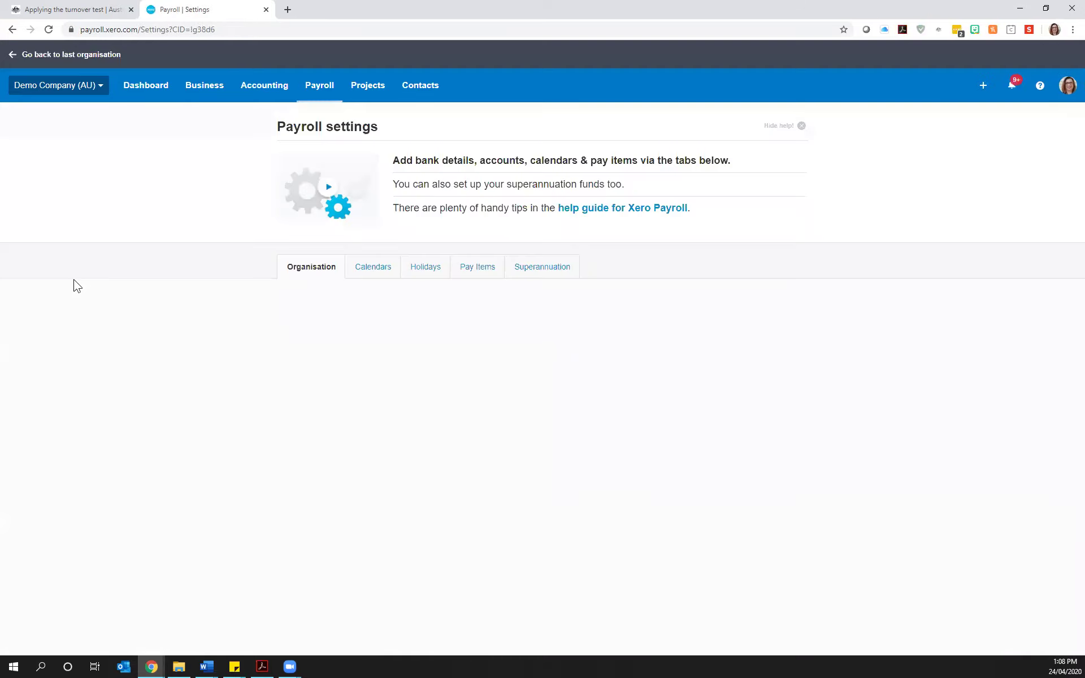
pyautogui.click(475, 270)
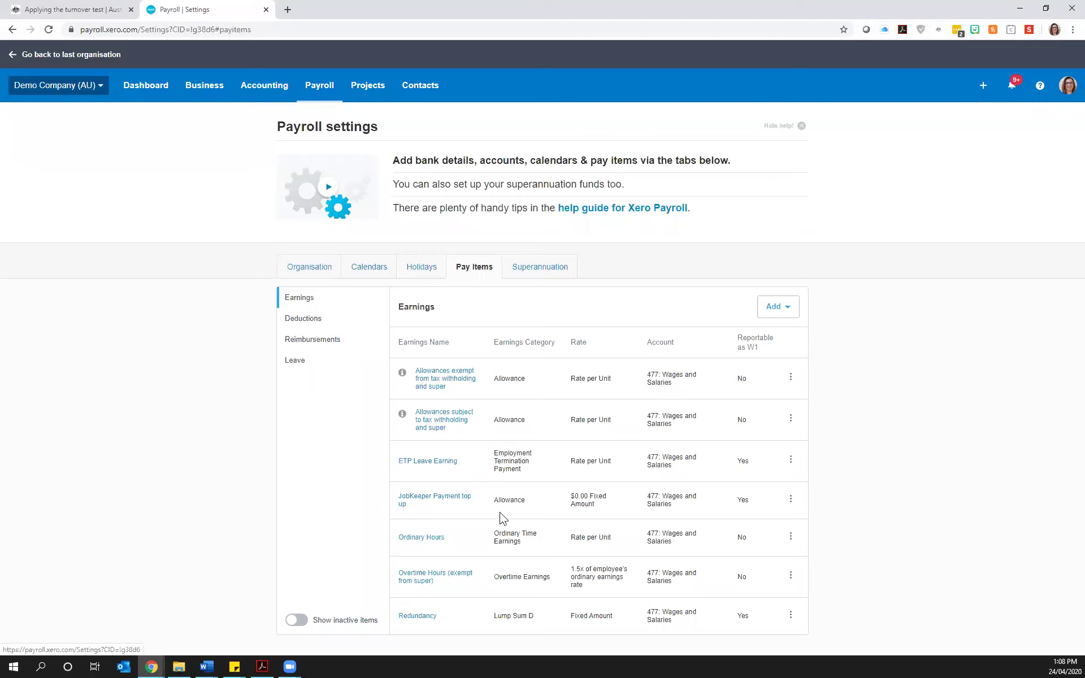
# Step: Examine the settings of the JobKeeper Payment top up allowance and close it without saving
pyautogui.click(436, 499)
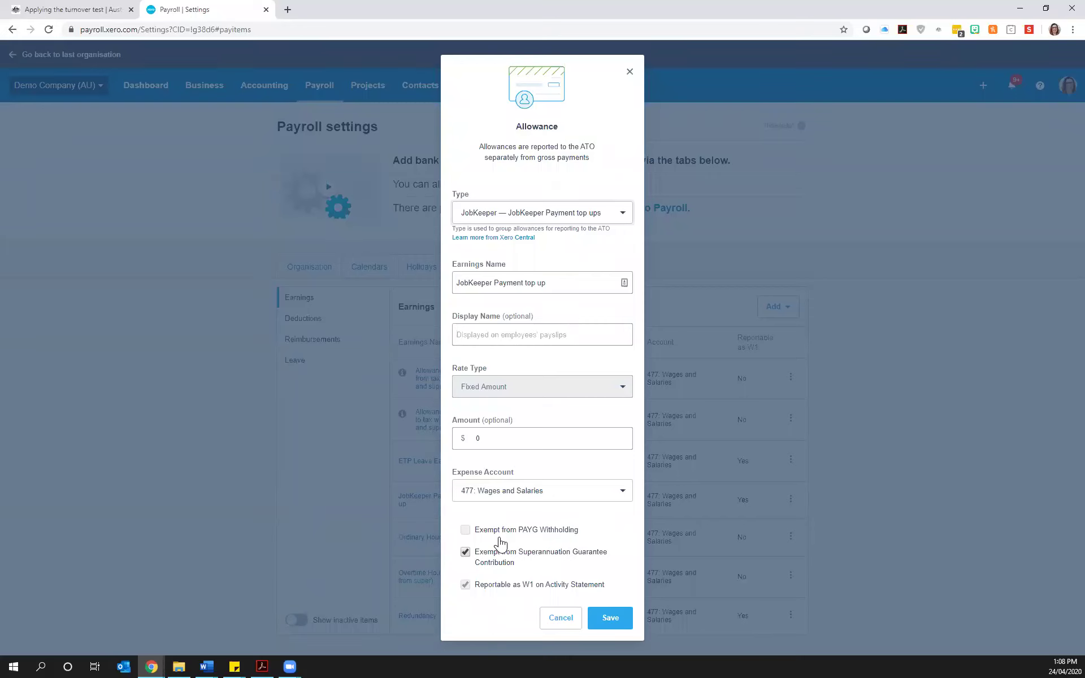
pyautogui.click(561, 618)
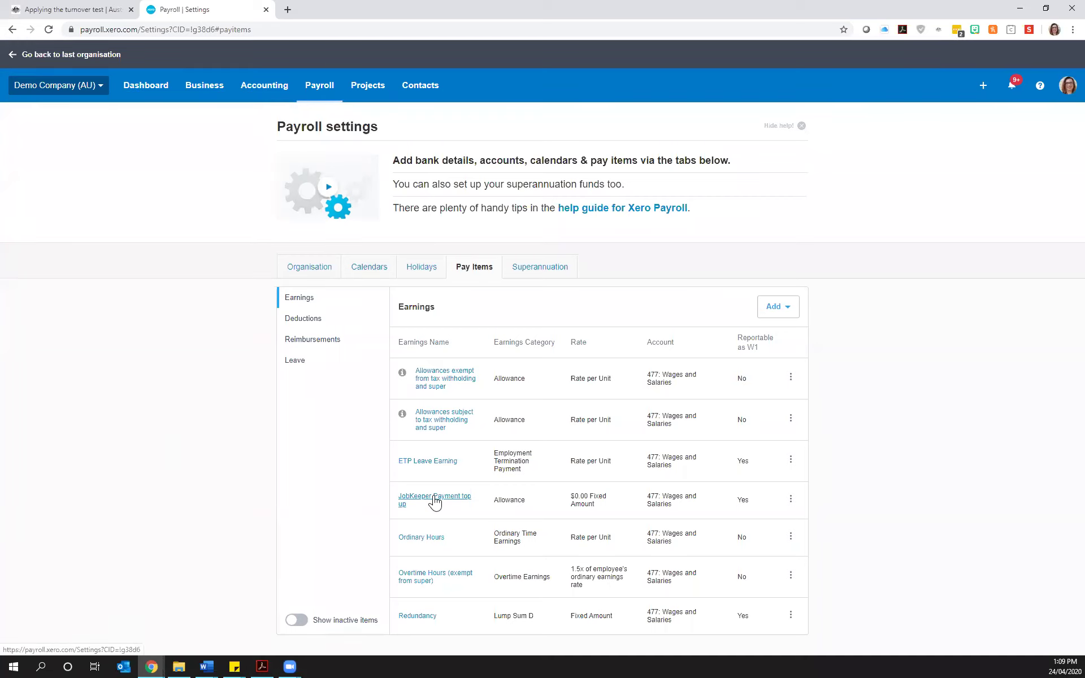
# Step: Examine the types offered for a new Allowance earnings item, including JobKeeper Payment top ups, and cancel the form
pyautogui.click(774, 308)
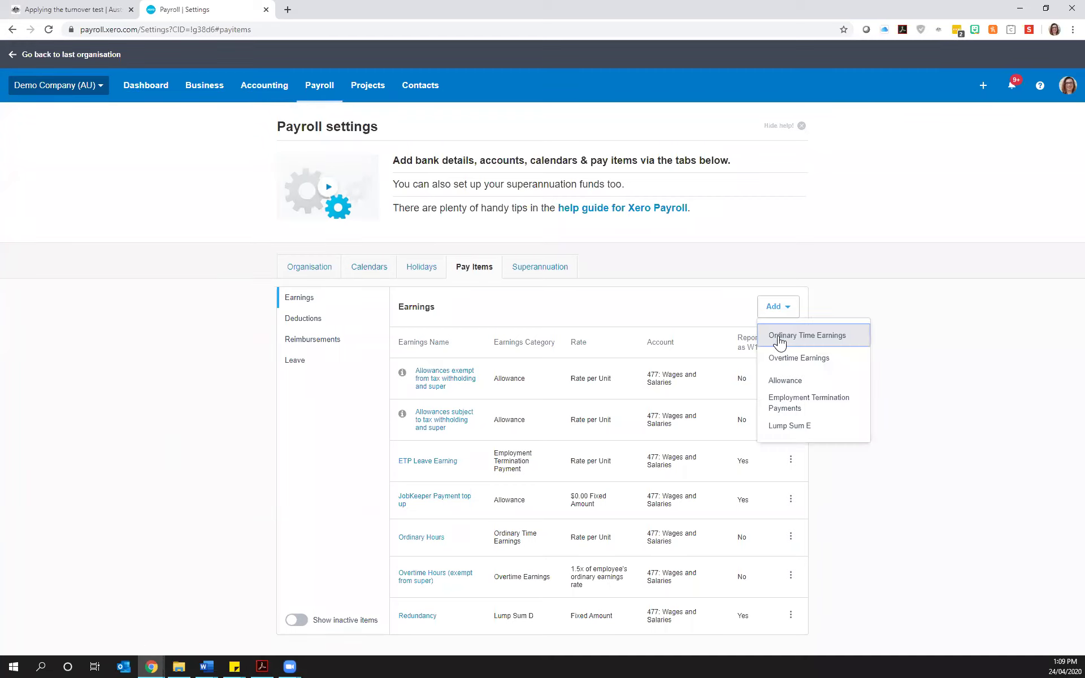
pyautogui.click(782, 380)
pyautogui.click(536, 242)
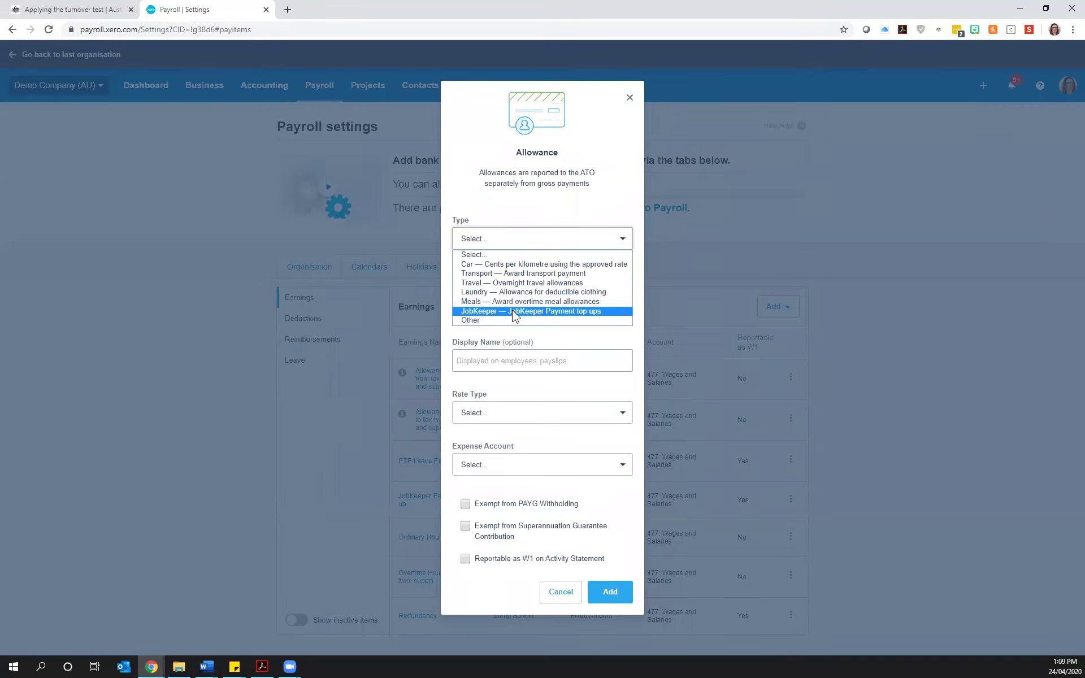
pyautogui.click(559, 592)
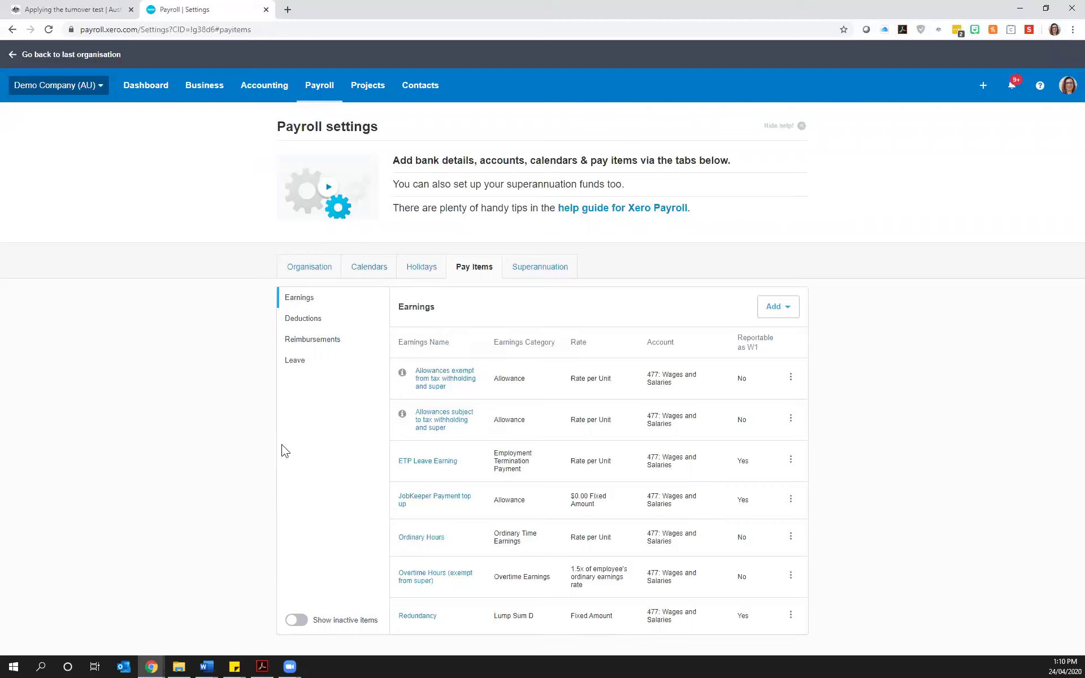
# Step: Fill in a JobKeeper Payment top ups allowance named "JobKeeper Top up - COGS", examine the available expense accounts, and cancel the form
pyautogui.click(786, 306)
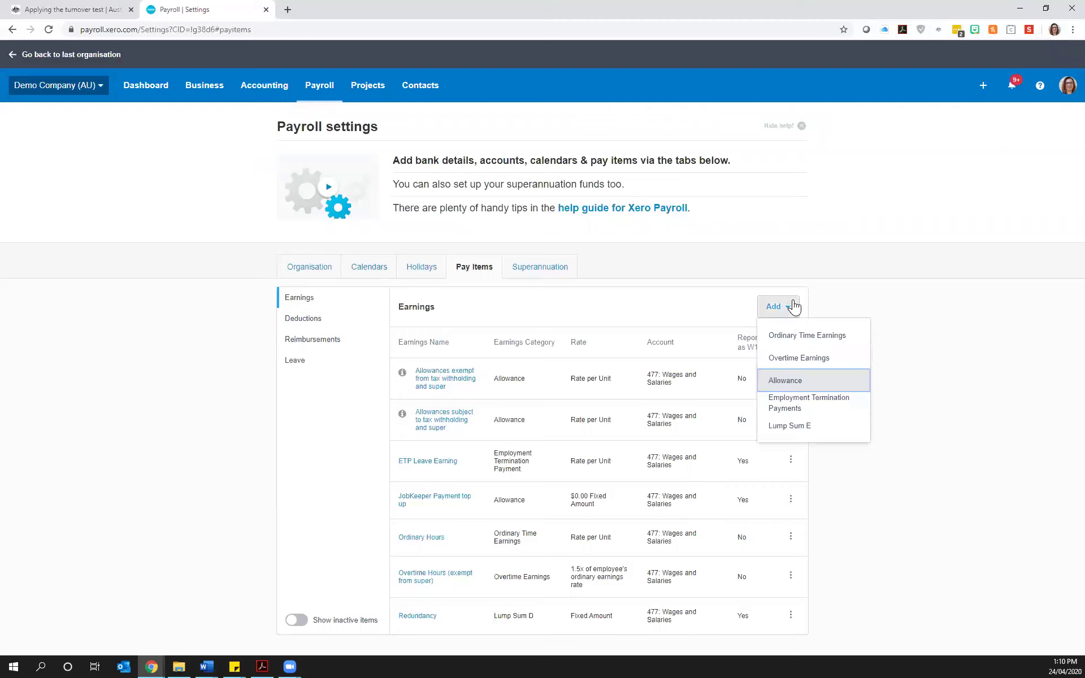
pyautogui.click(784, 380)
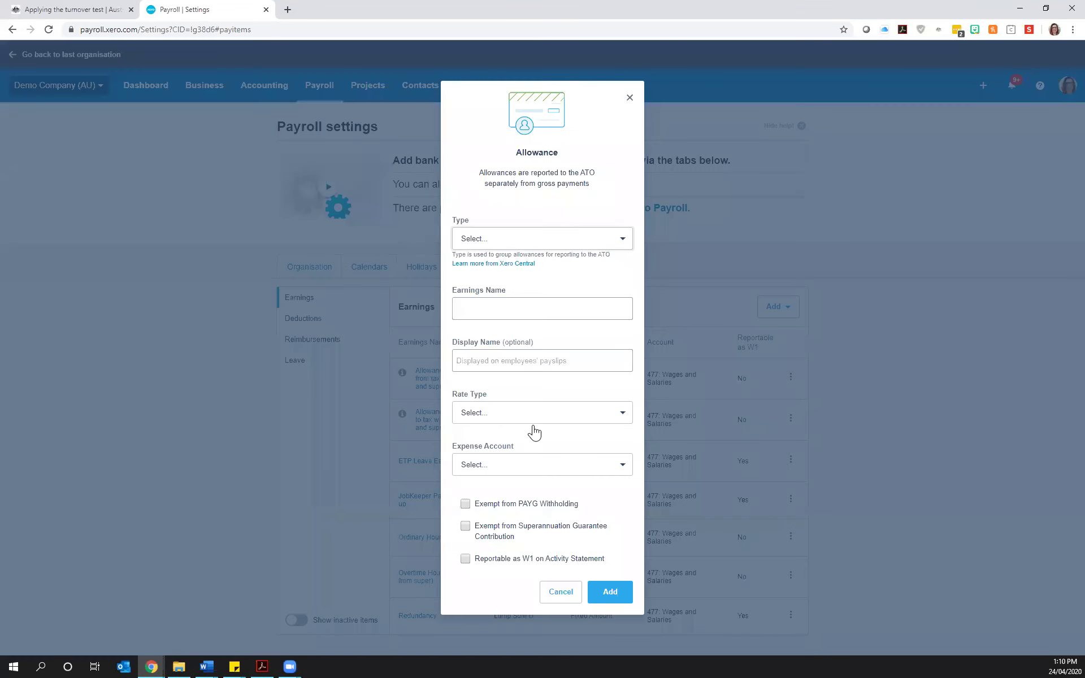
pyautogui.click(509, 239)
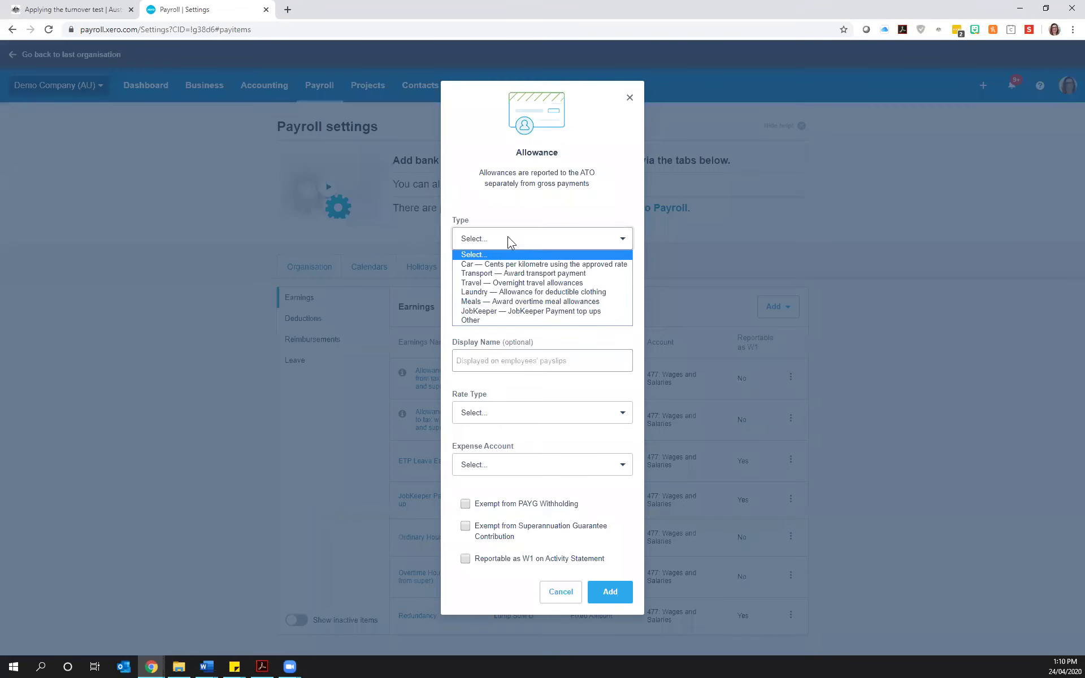
pyautogui.click(492, 311)
pyautogui.click(505, 284)
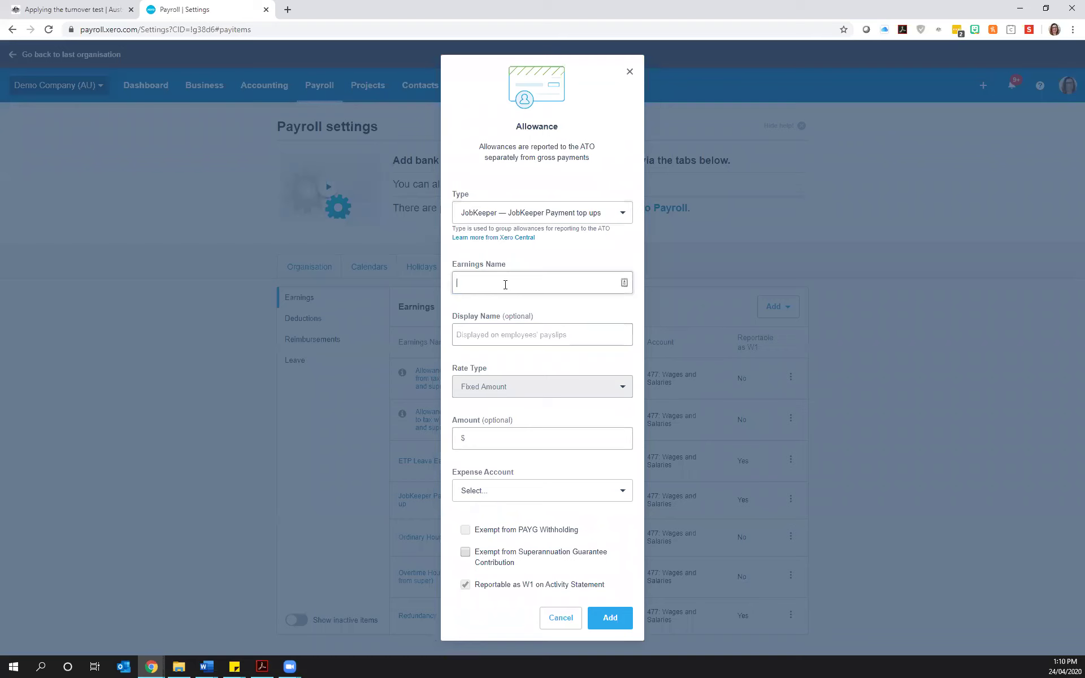
pyautogui.write('JobKeeper Toup  up - COGS')
pyautogui.click(525, 334)
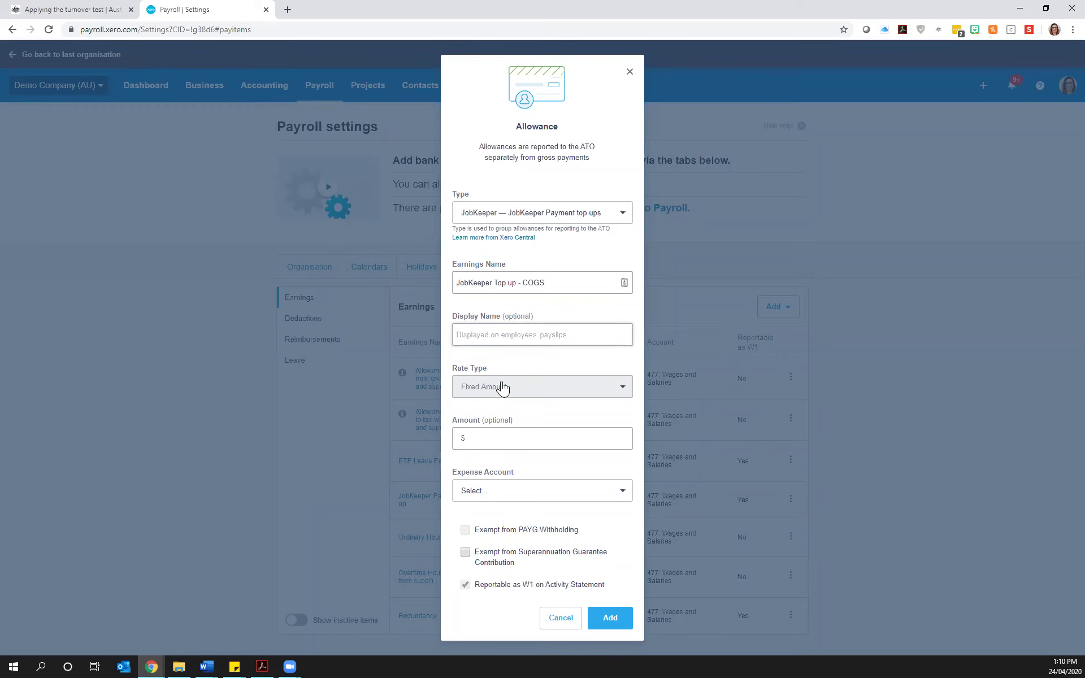
pyautogui.click(501, 491)
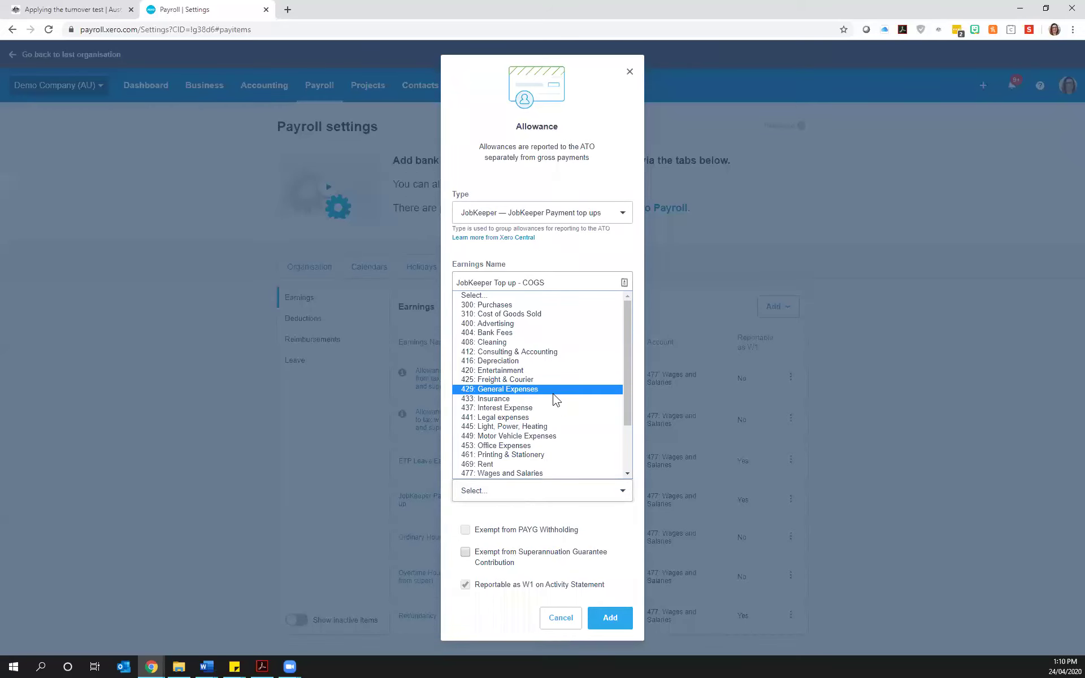
pyautogui.click(604, 530)
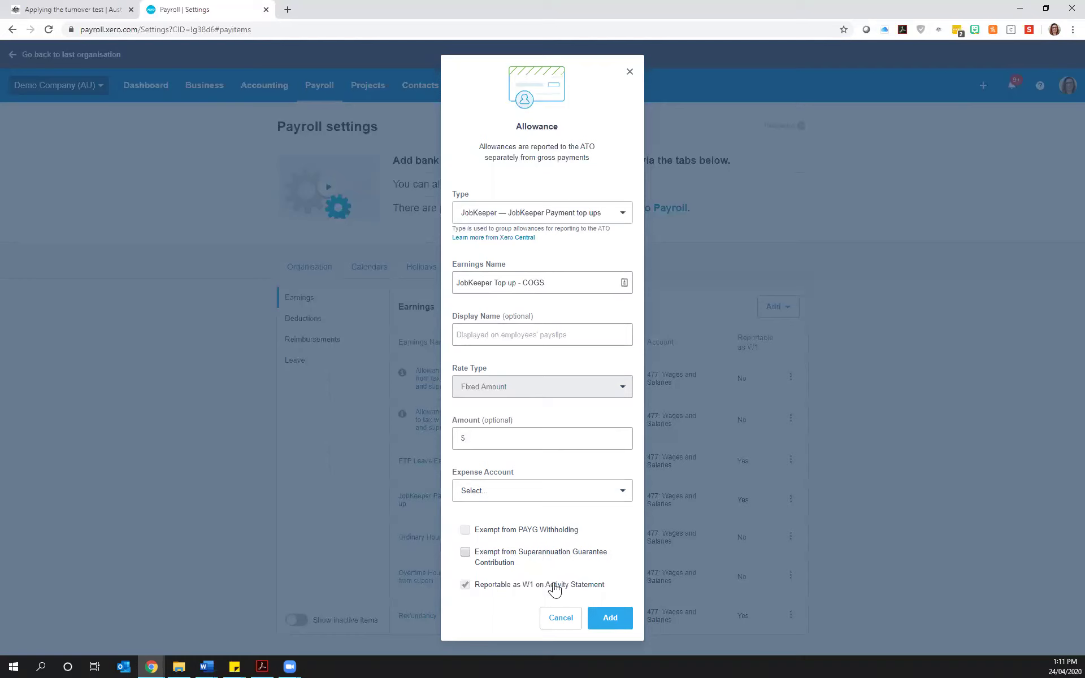
pyautogui.click(561, 620)
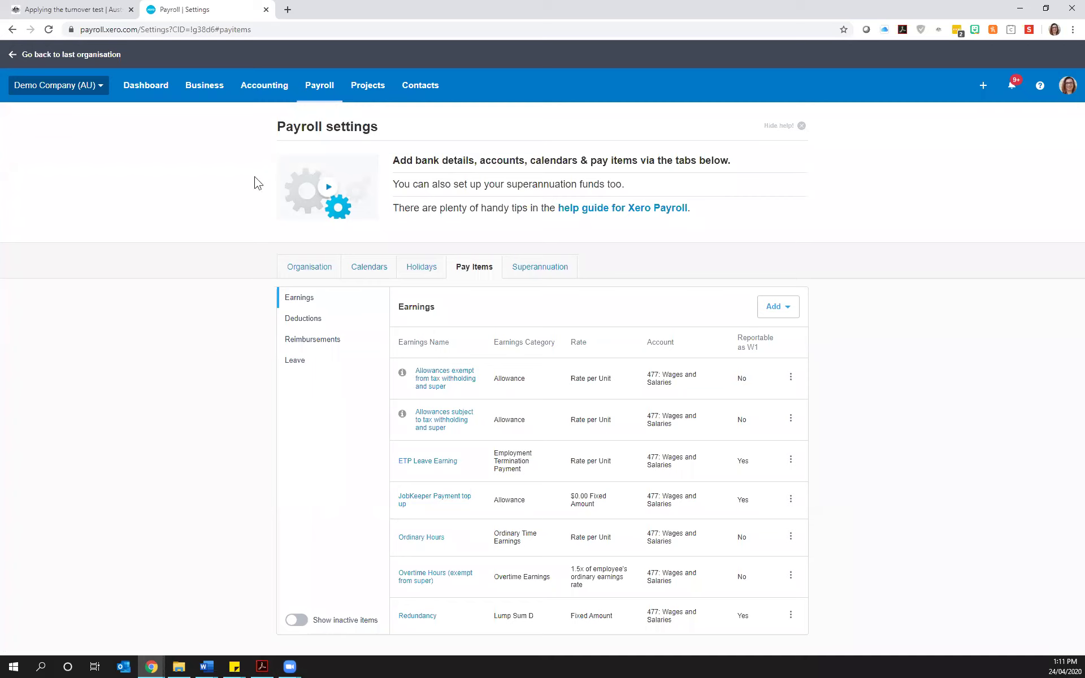
# Step: Open the draft pay run for the fortnight ending 14 Apr 2020 and reset it
pyautogui.click(310, 90)
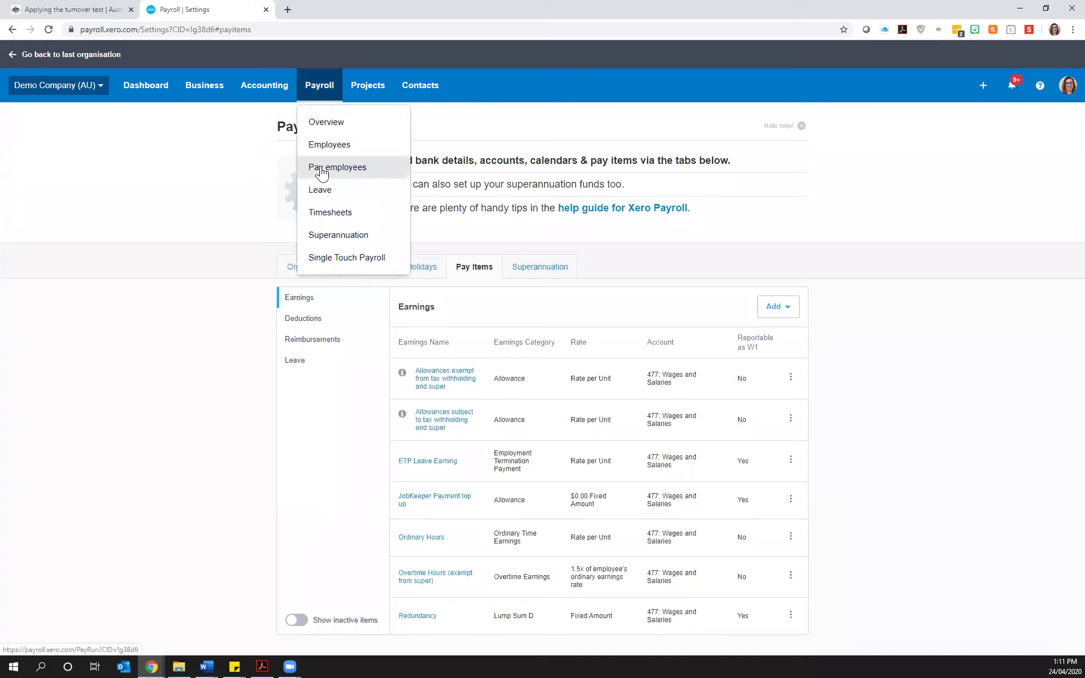
pyautogui.click(322, 171)
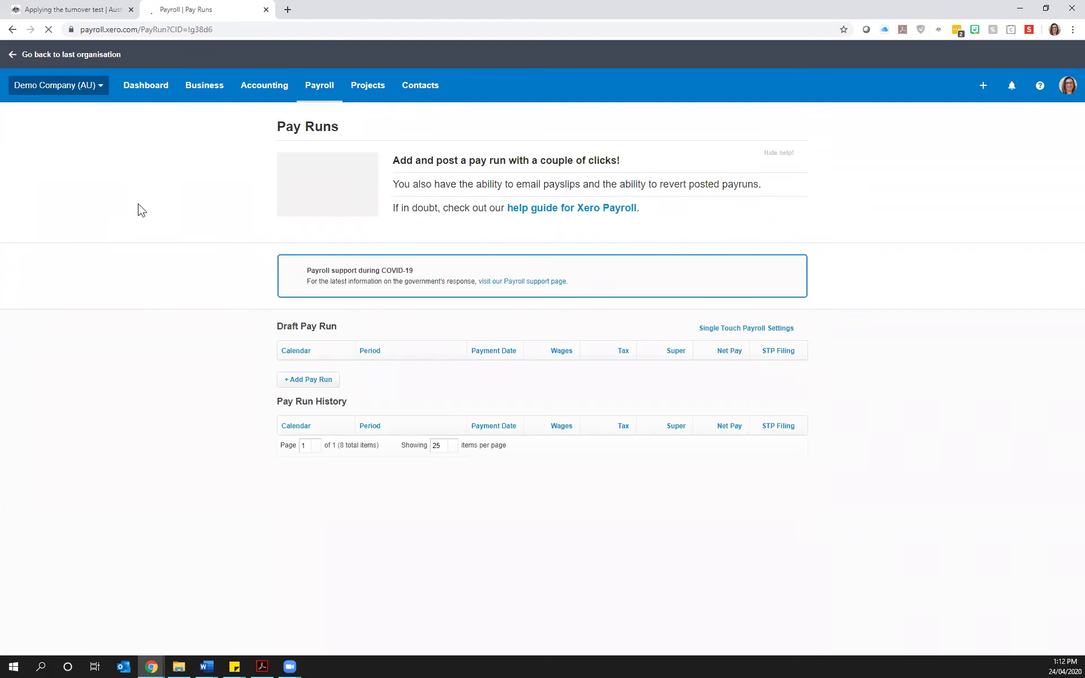
pyautogui.click(402, 374)
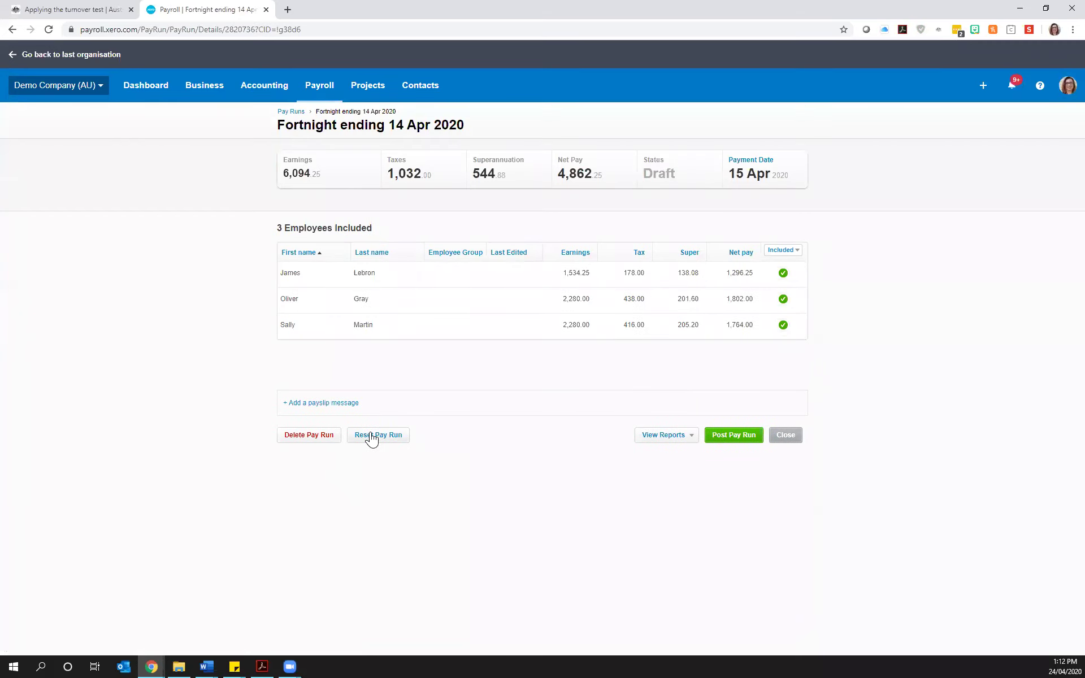
pyautogui.click(371, 434)
pyautogui.click(569, 368)
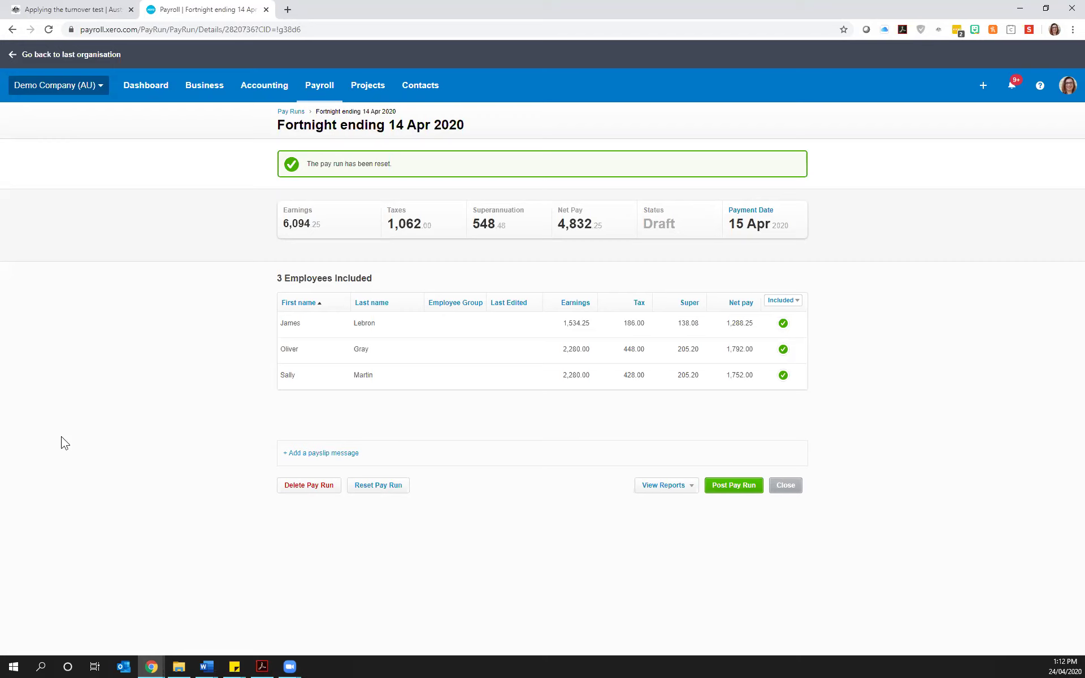
# Step: Examine the Ordinary Hours total on the payslip of the first employee in the pay run
pyautogui.click(375, 329)
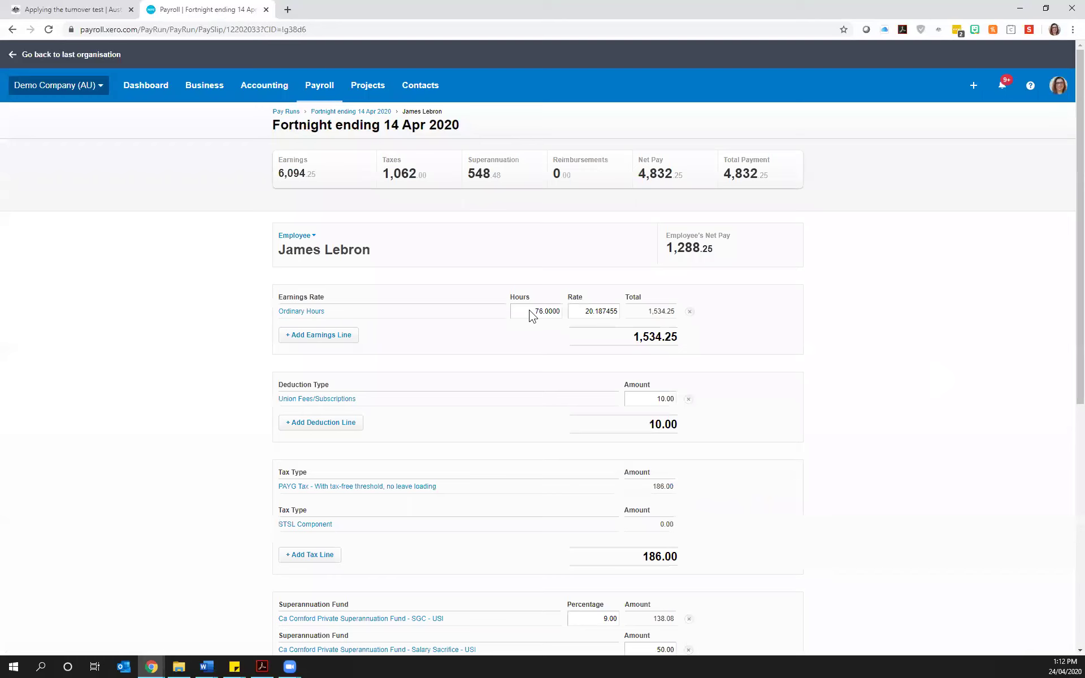
pyautogui.moveTo(648, 311); pyautogui.dragTo(677, 315)
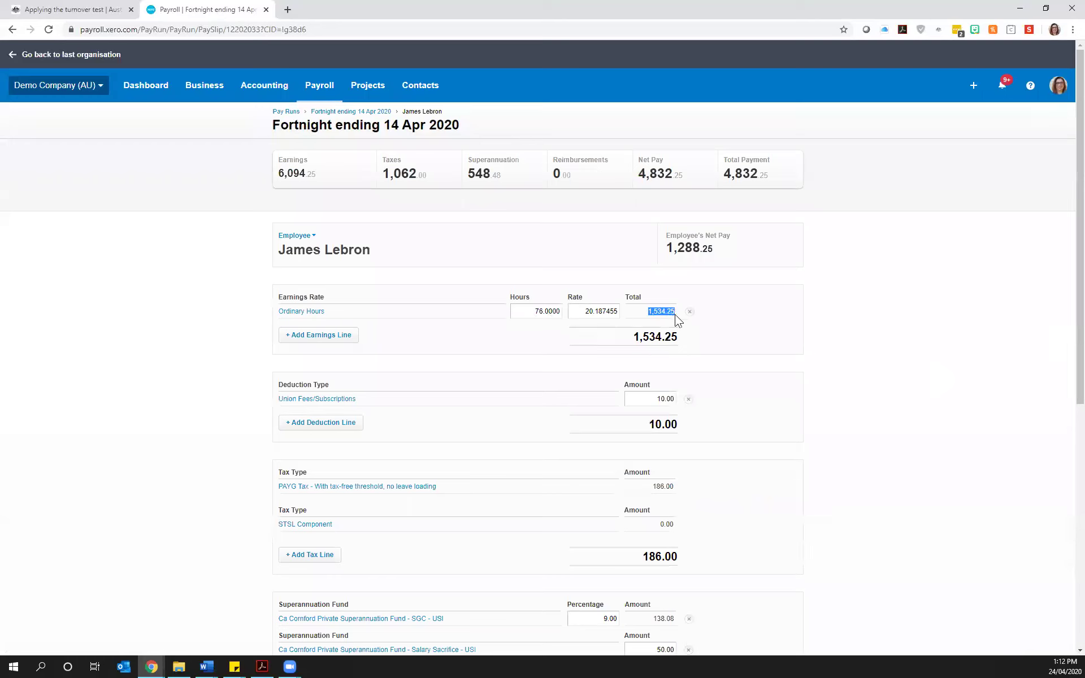
pyautogui.click(890, 339)
# Step: Open the JobKeeper employee enrolment from the pay runs' COVID-19 payroll support page and review the potentially eligible employees
pyautogui.click(308, 86)
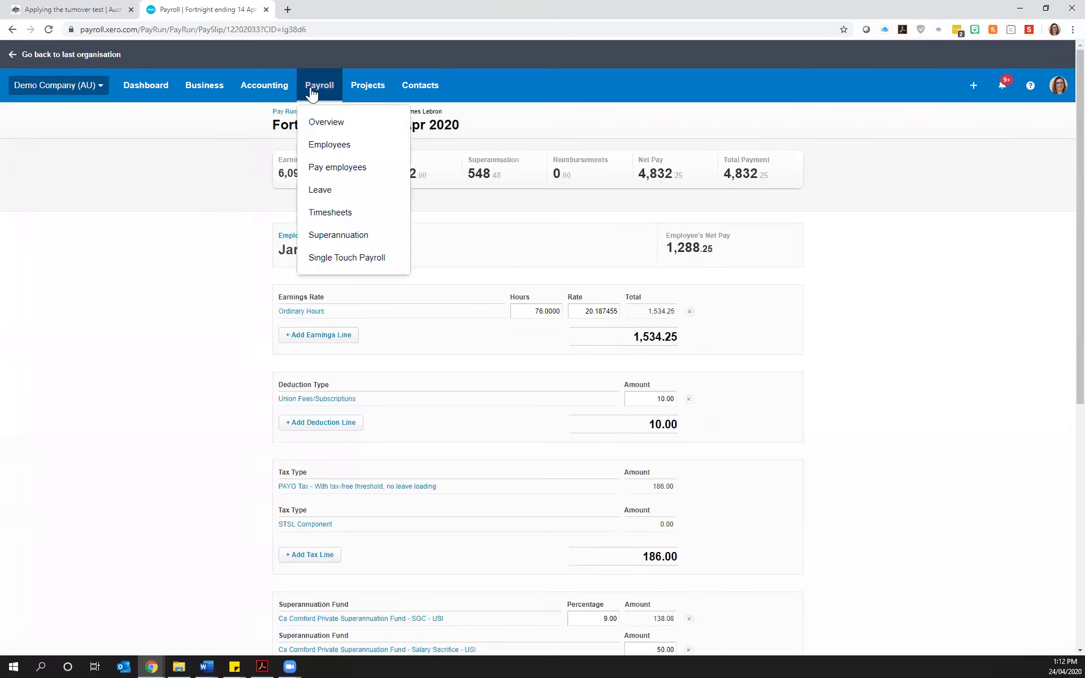
pyautogui.click(329, 171)
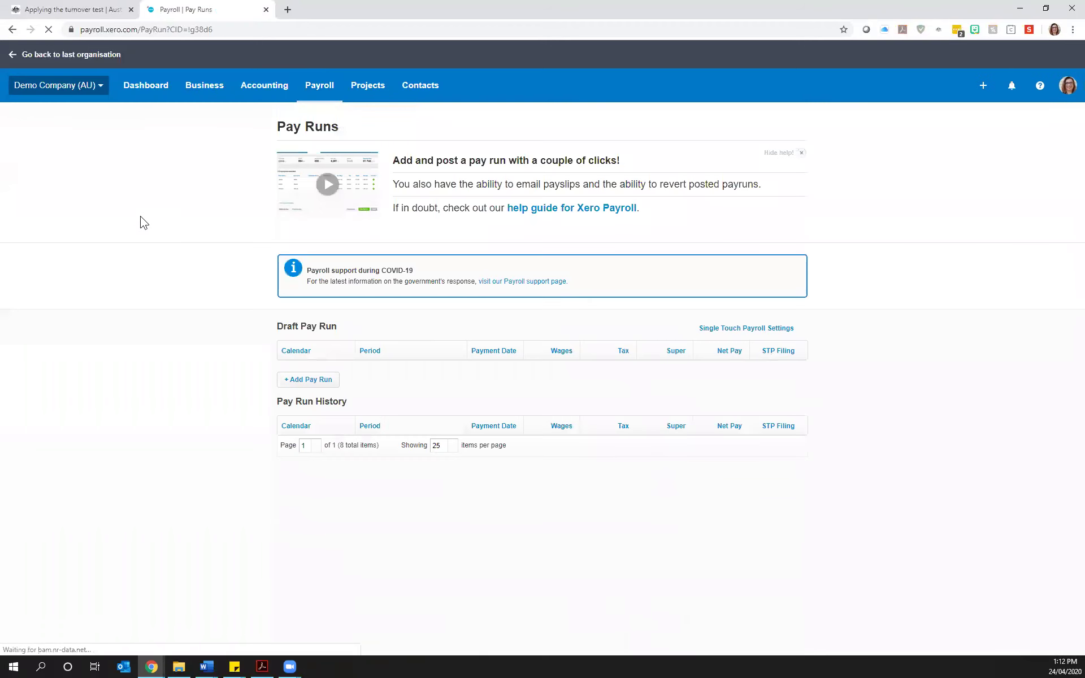
pyautogui.click(500, 282)
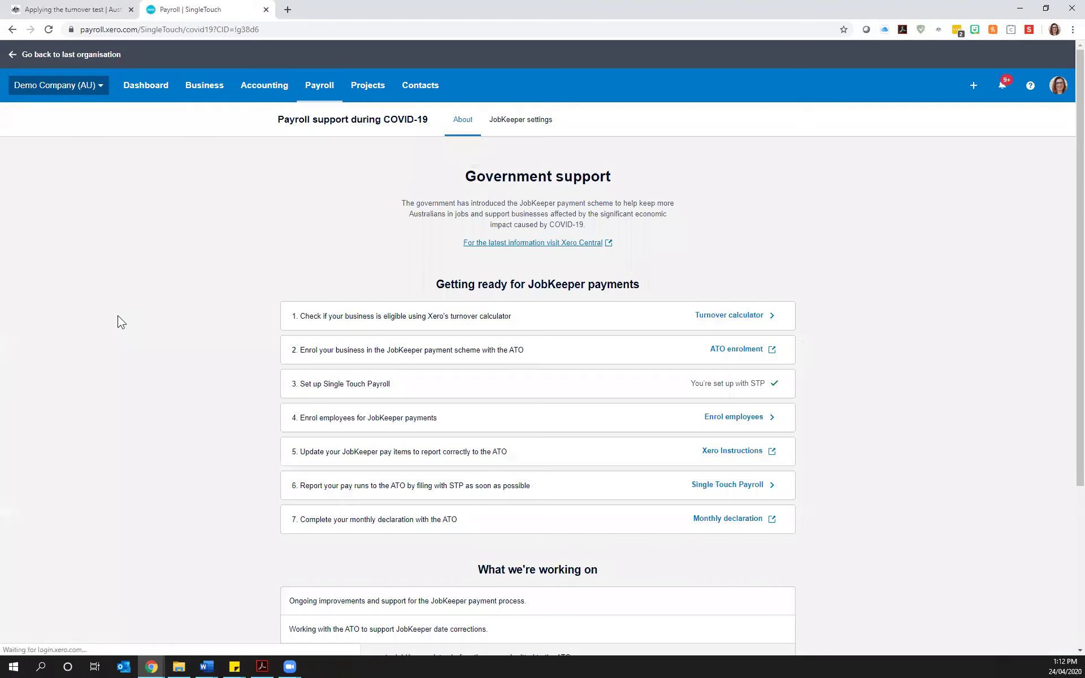
pyautogui.click(720, 421)
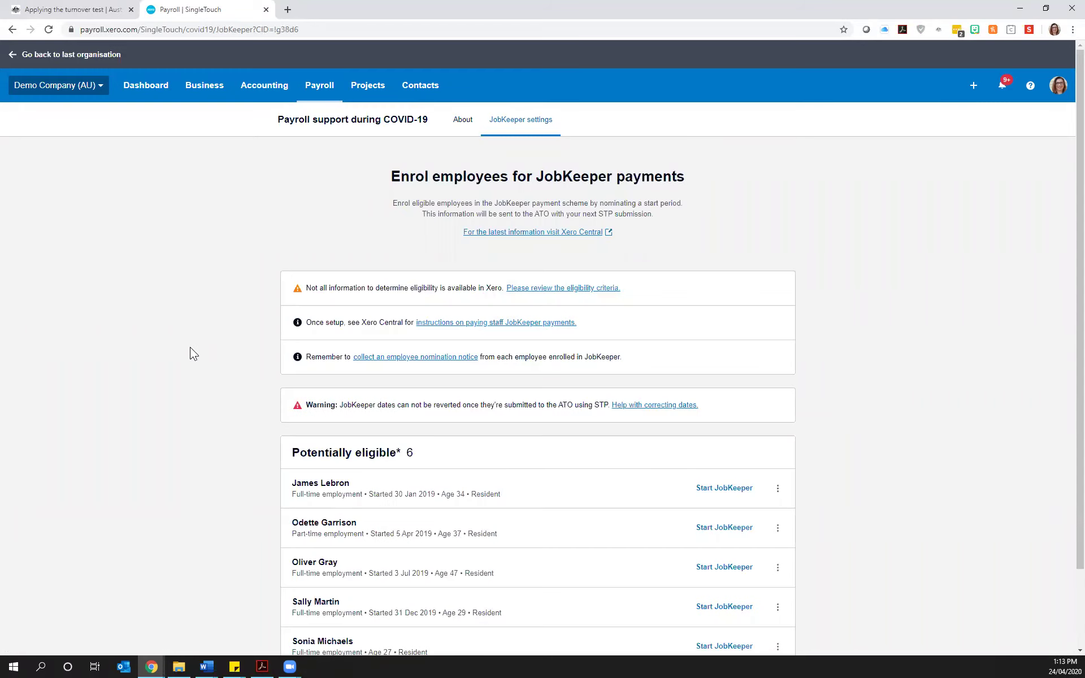
pyautogui.scroll(-2, 913, 267)
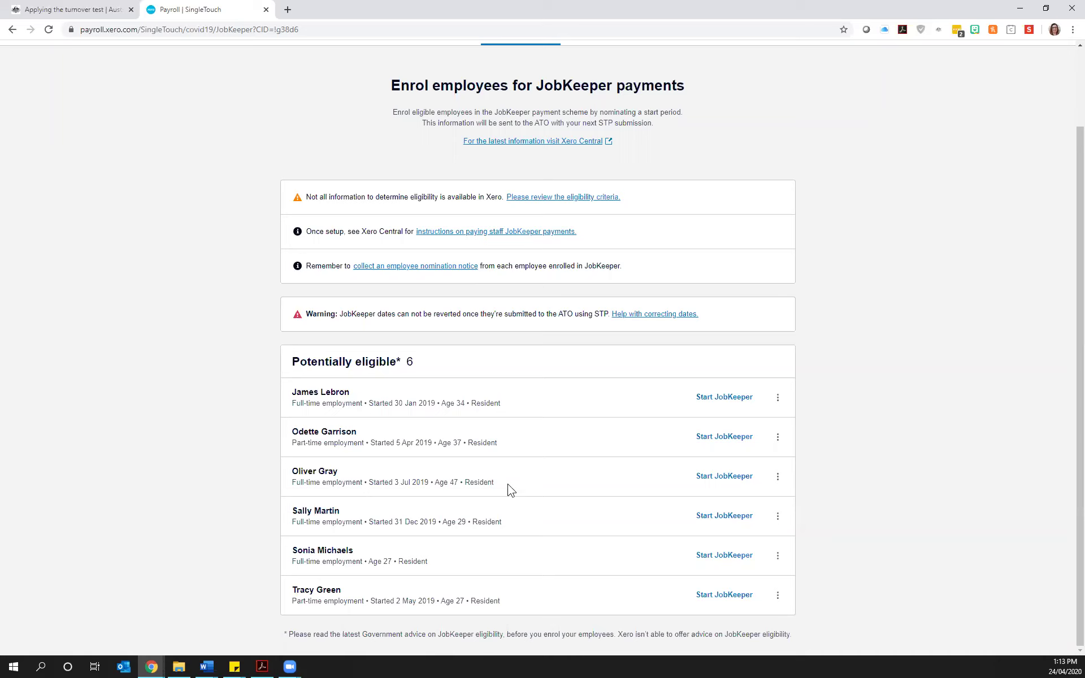
pyautogui.moveTo(292, 361); pyautogui.dragTo(431, 363)
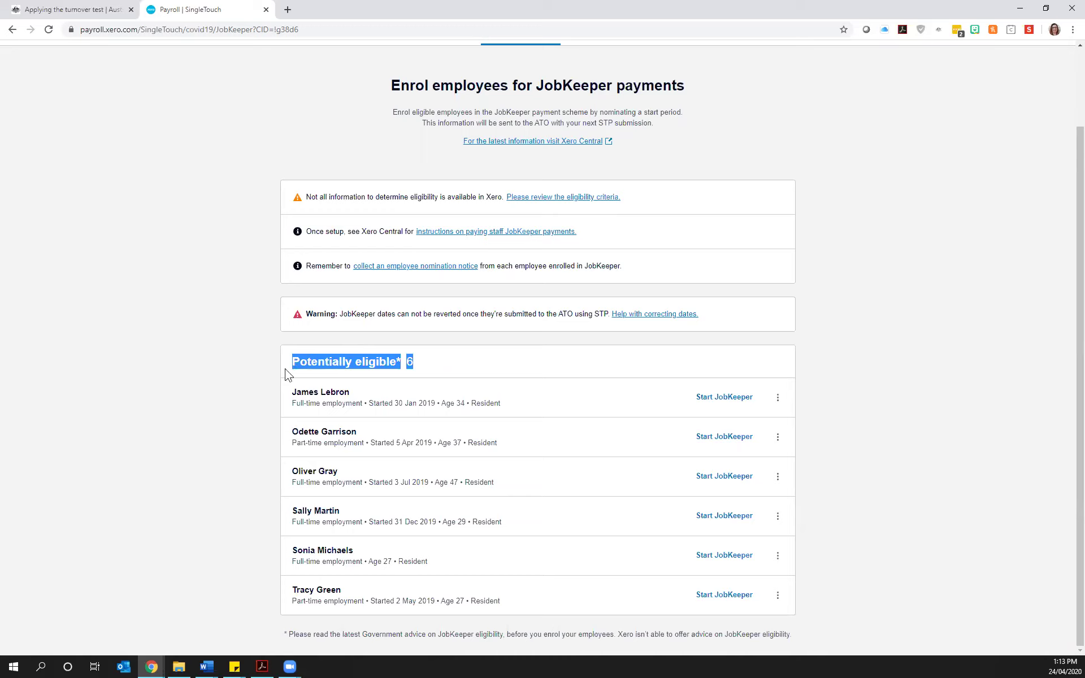
pyautogui.click(211, 392)
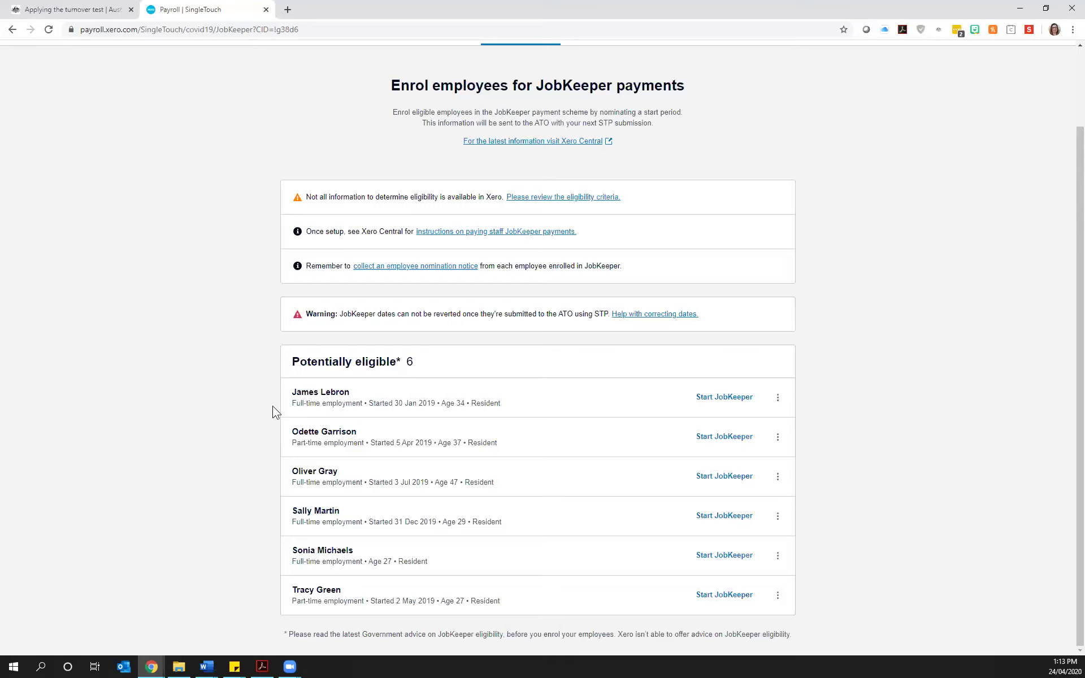
# Step: Start JobKeeper for the first potentially eligible employee from ATO Fortnight 01: 30 Mar - 12 Apr and save it for reporting
pyautogui.click(725, 398)
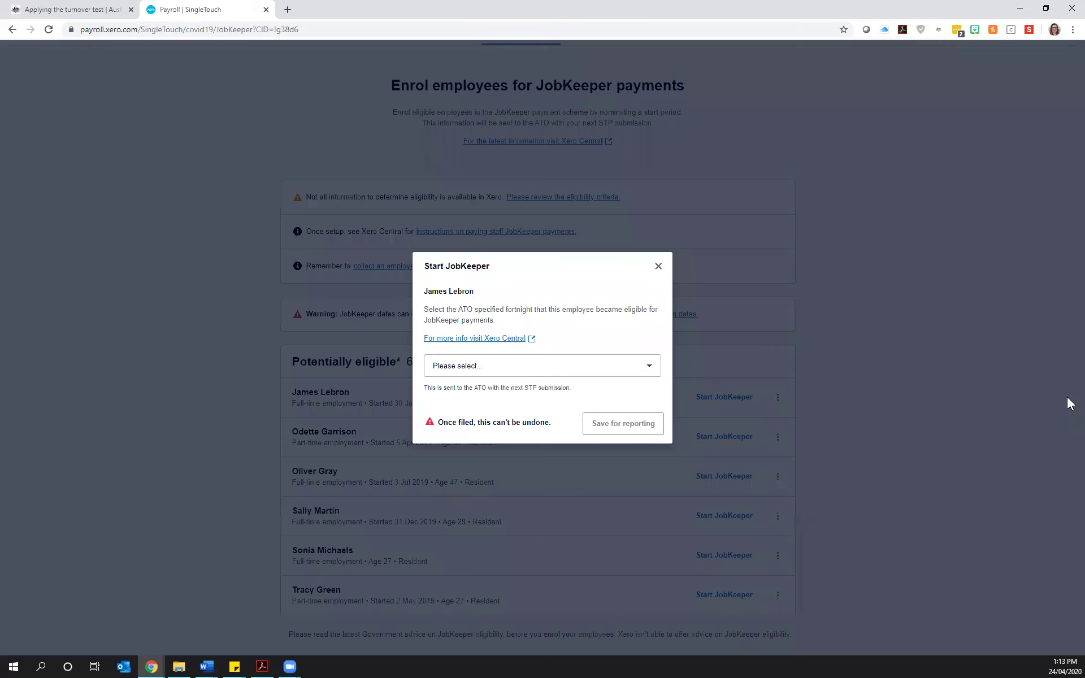
pyautogui.click(648, 367)
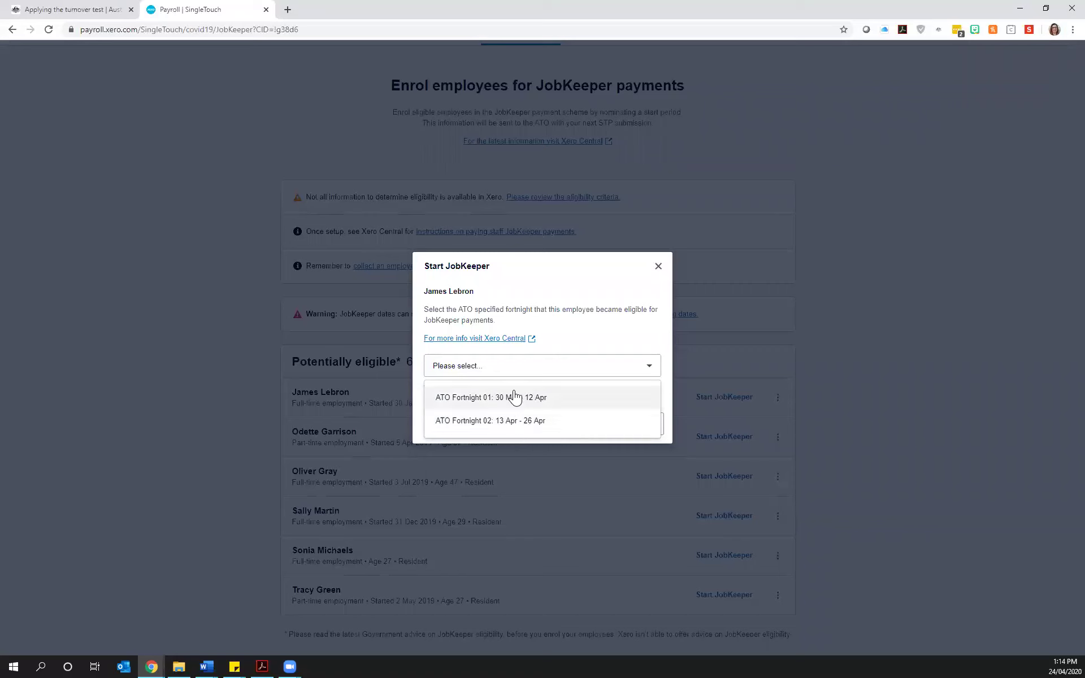
pyautogui.click(562, 400)
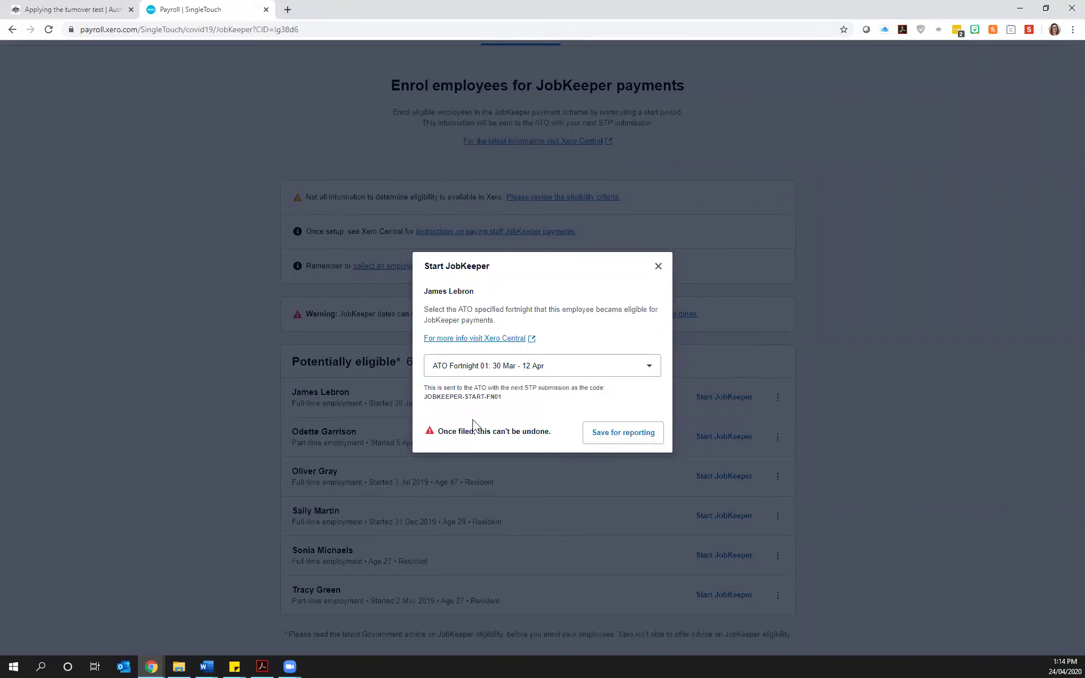
pyautogui.moveTo(437, 431); pyautogui.dragTo(557, 432)
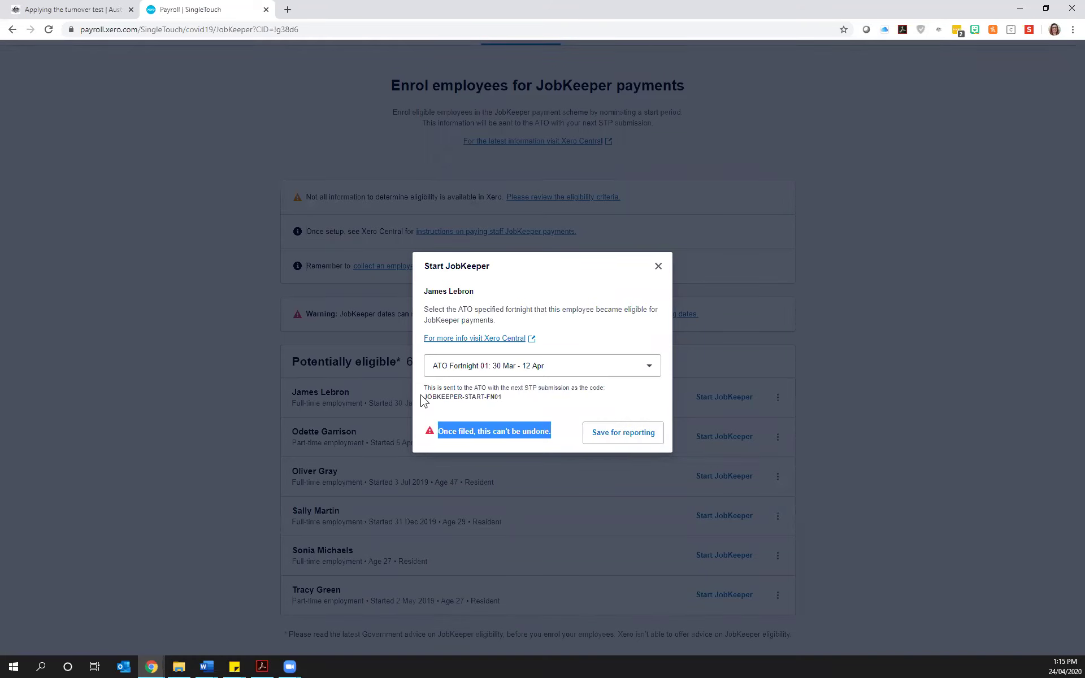
pyautogui.moveTo(427, 398); pyautogui.dragTo(497, 396)
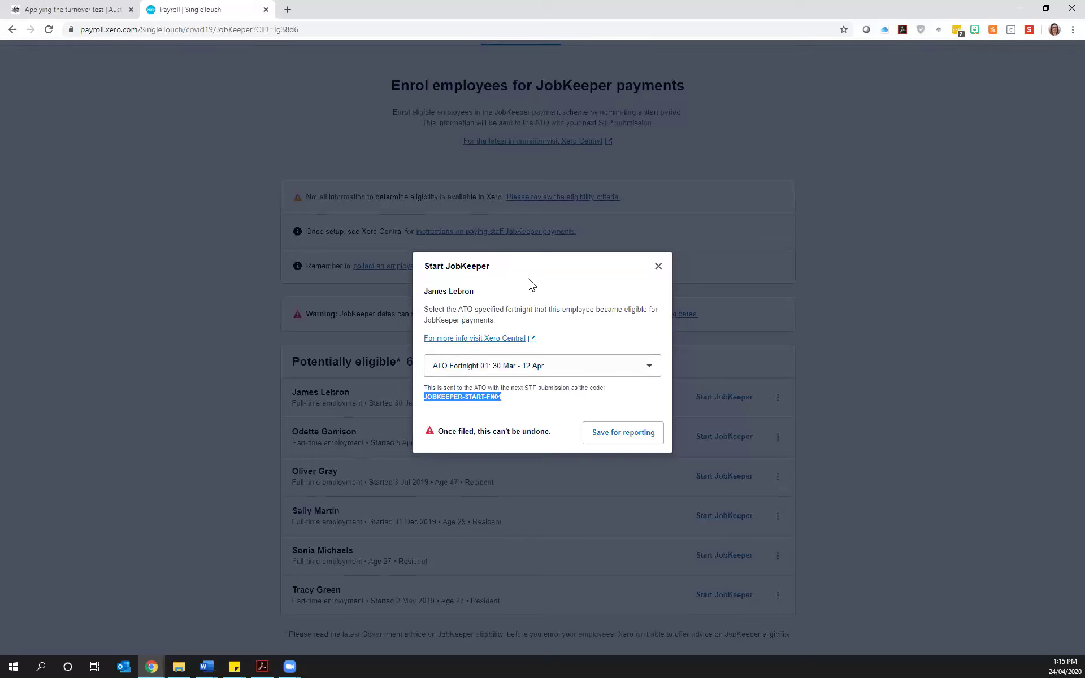
pyautogui.click(635, 438)
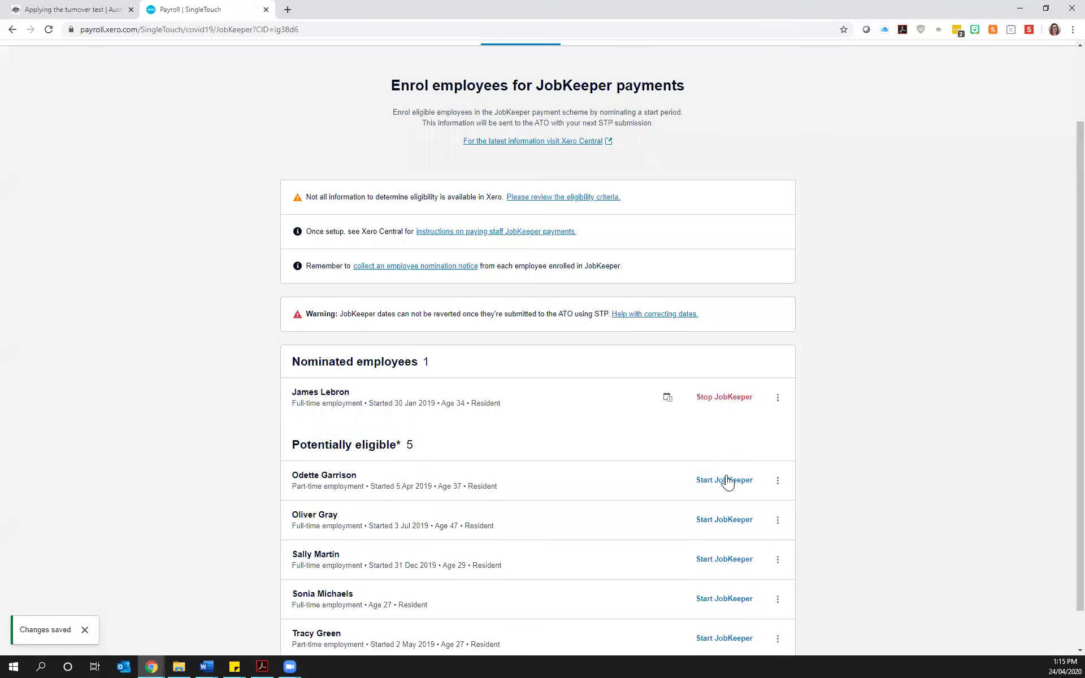
# Step: Start JobKeeper from ATO Fortnight 01: 30 Mar - 12 Apr for the next three potentially eligible employees, saving each for reporting
pyautogui.click(728, 480)
pyautogui.click(503, 371)
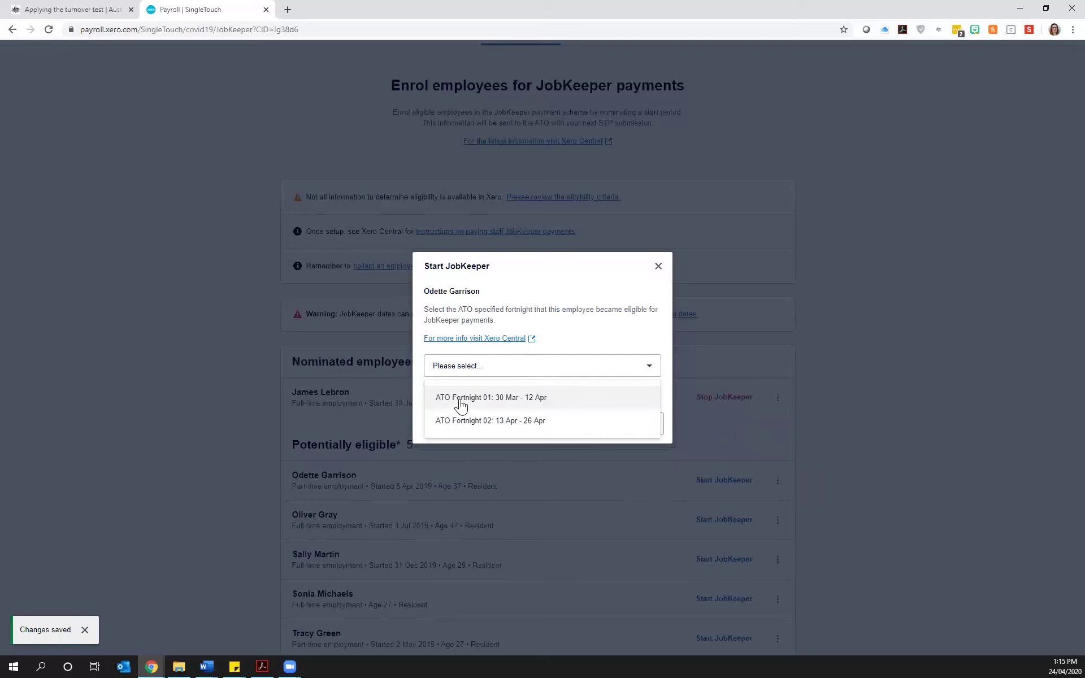
pyautogui.click(462, 399)
pyautogui.click(636, 436)
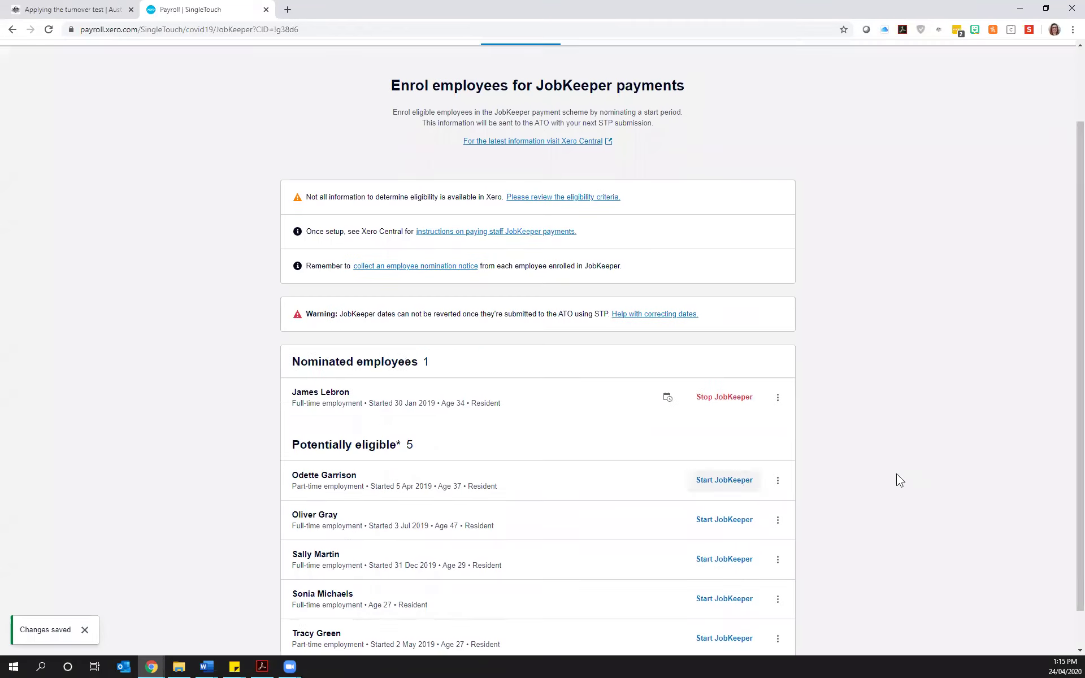
pyautogui.click(713, 479)
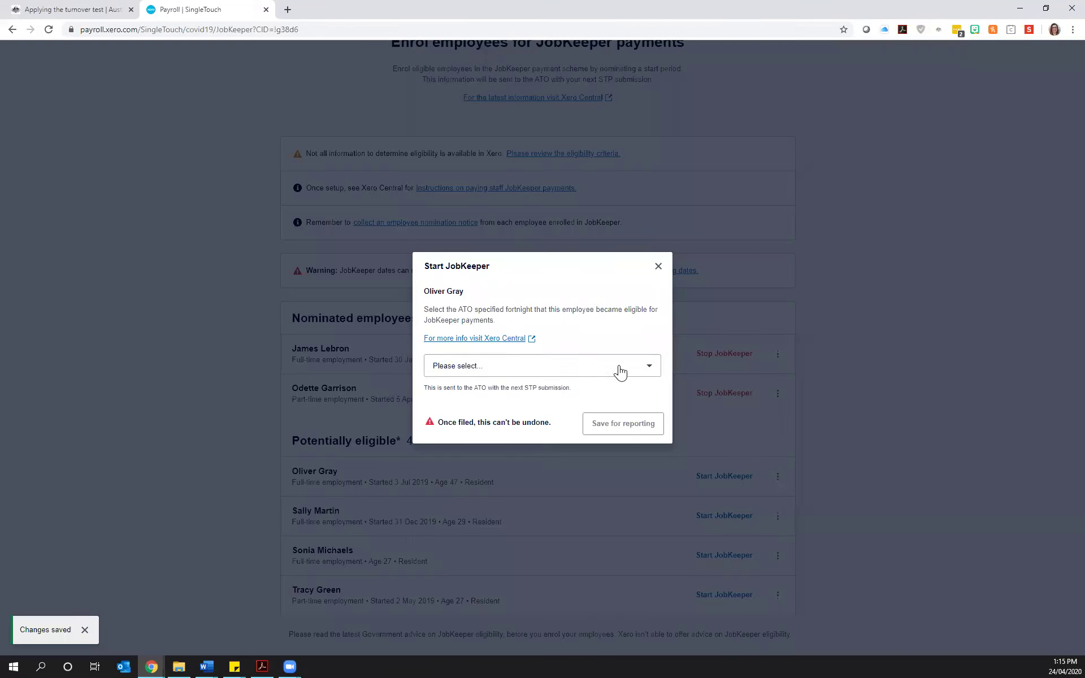
pyautogui.click(620, 371)
pyautogui.click(474, 399)
pyautogui.click(621, 438)
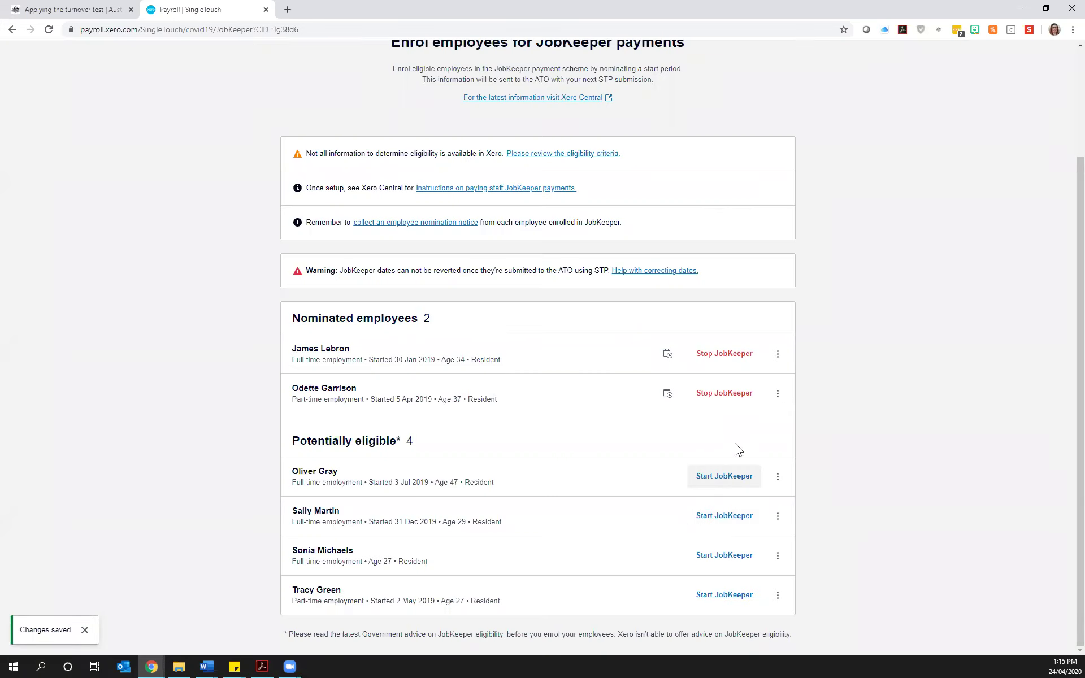
pyautogui.click(726, 516)
pyautogui.click(541, 370)
pyautogui.click(461, 400)
pyautogui.click(608, 433)
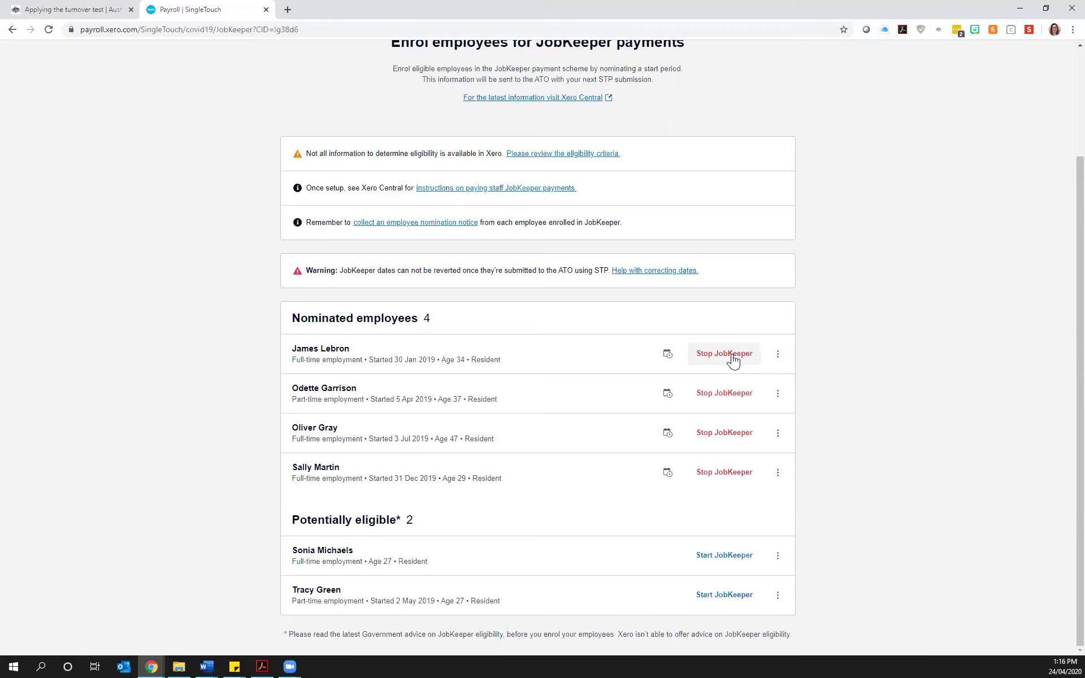
# Step: Examine the ATO fortnights offered for stopping JobKeeper for the fourth nominated employee and close the dialog without saving
pyautogui.click(735, 474)
pyautogui.click(649, 368)
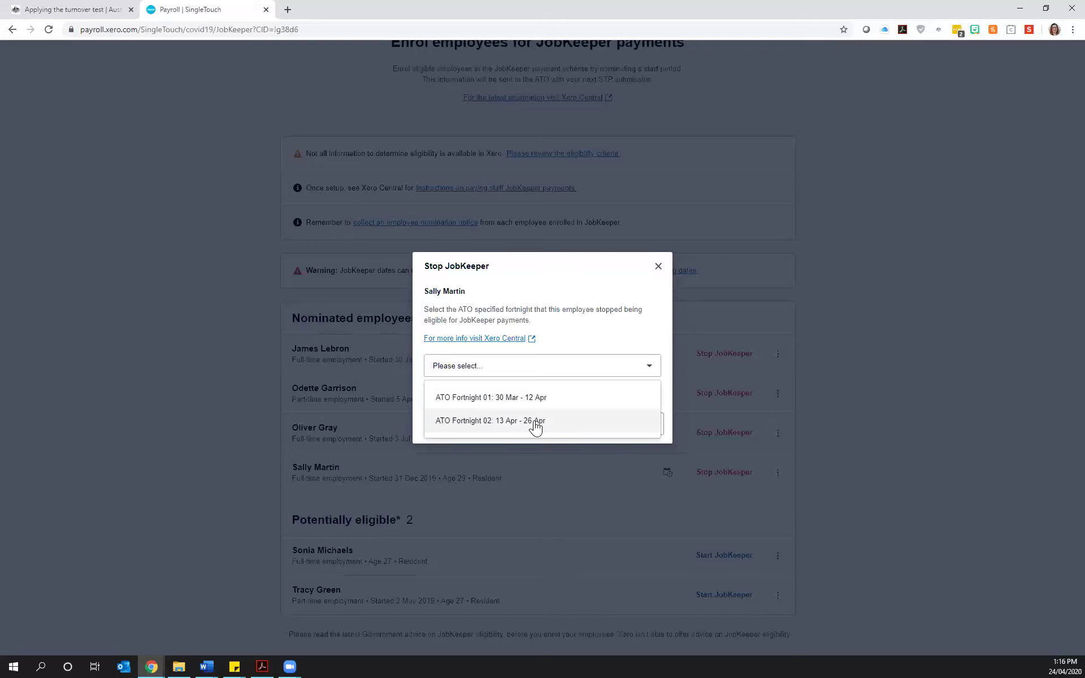
pyautogui.click(658, 266)
pyautogui.click(659, 266)
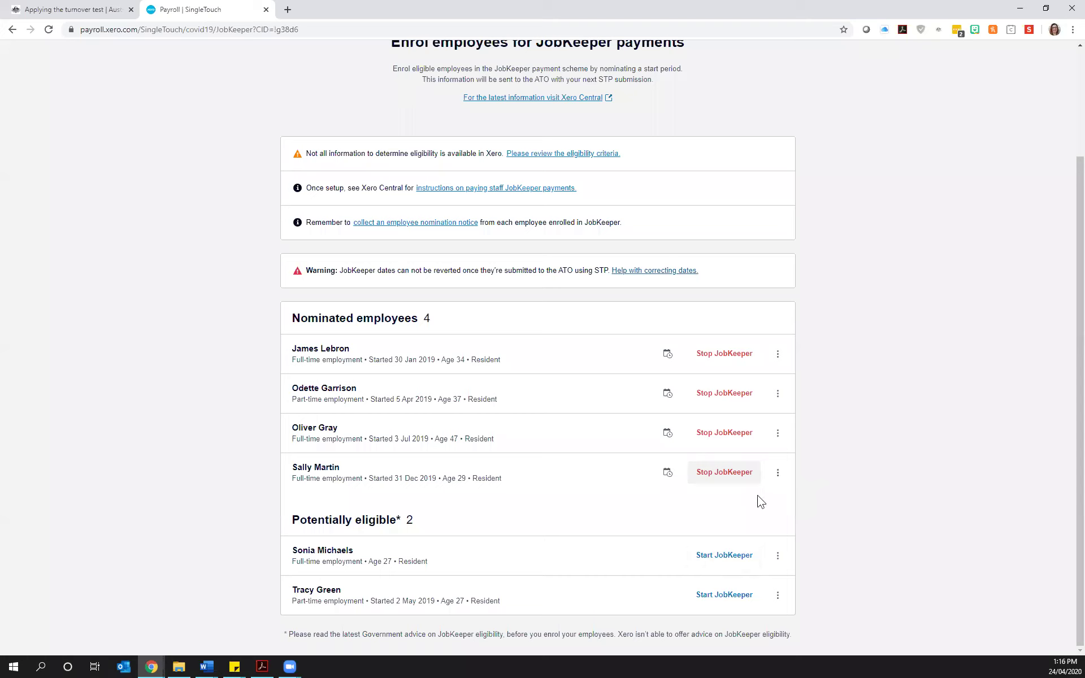
# Step: Examine the further options available for the first nominated employee, including reverting changes, without applying any
pyautogui.moveTo(664, 482)
pyautogui.click(778, 354)
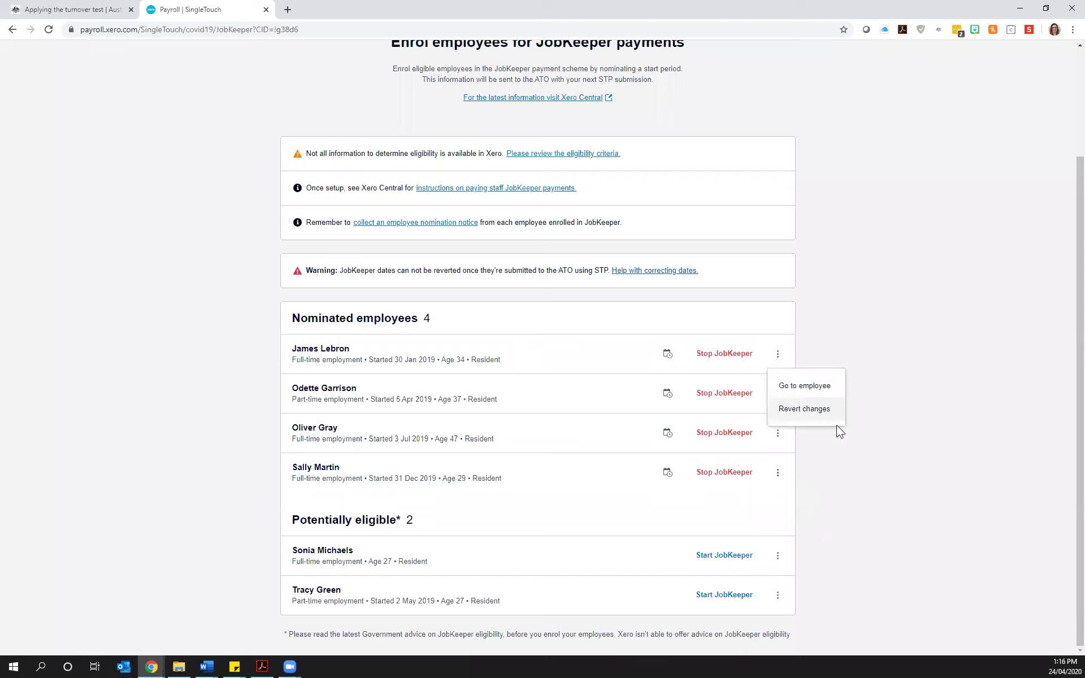
pyautogui.click(231, 282)
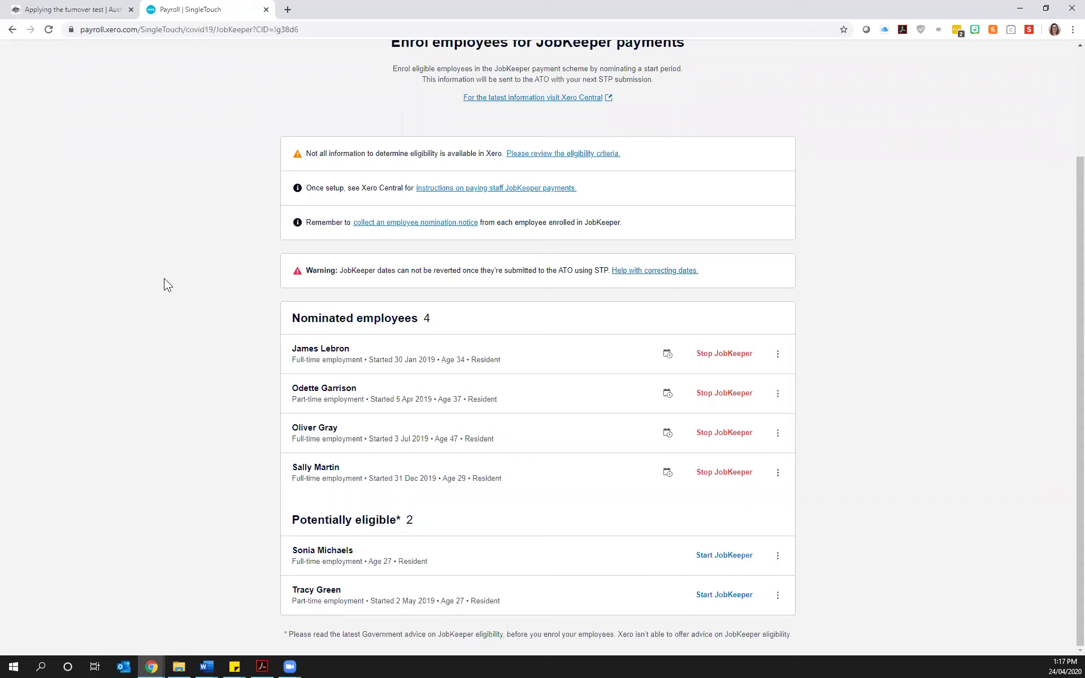
# Step: Open the first employee's payslip in the draft fortnightly pay run ending 14 Apr 2020
pyautogui.scroll(3, 168, 285)
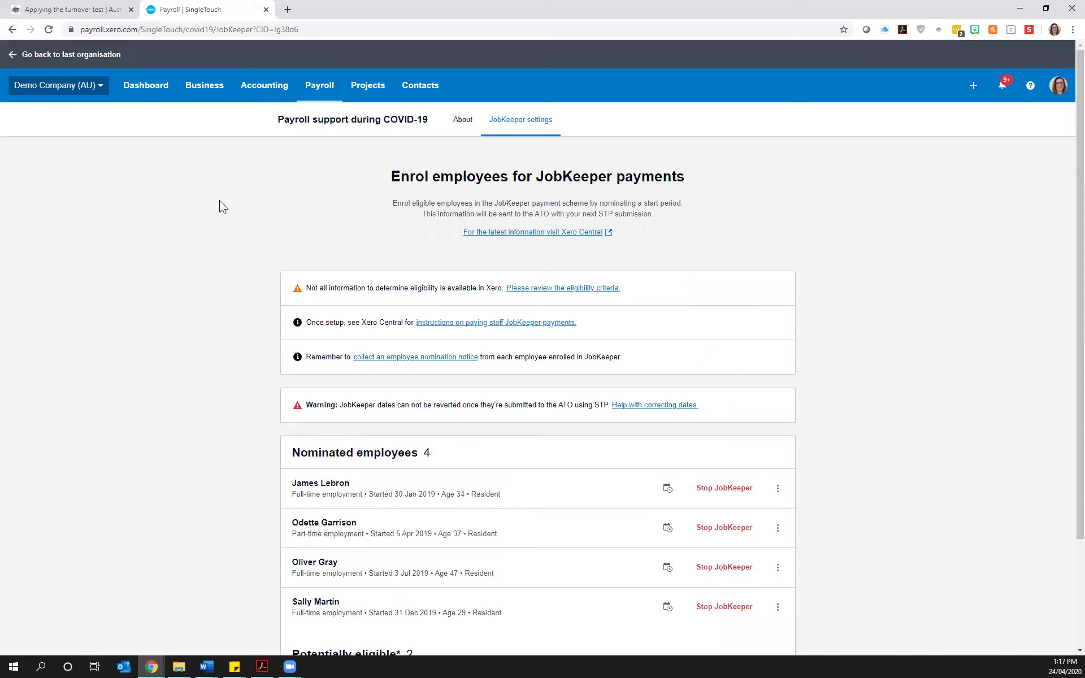
pyautogui.click(315, 89)
pyautogui.click(339, 168)
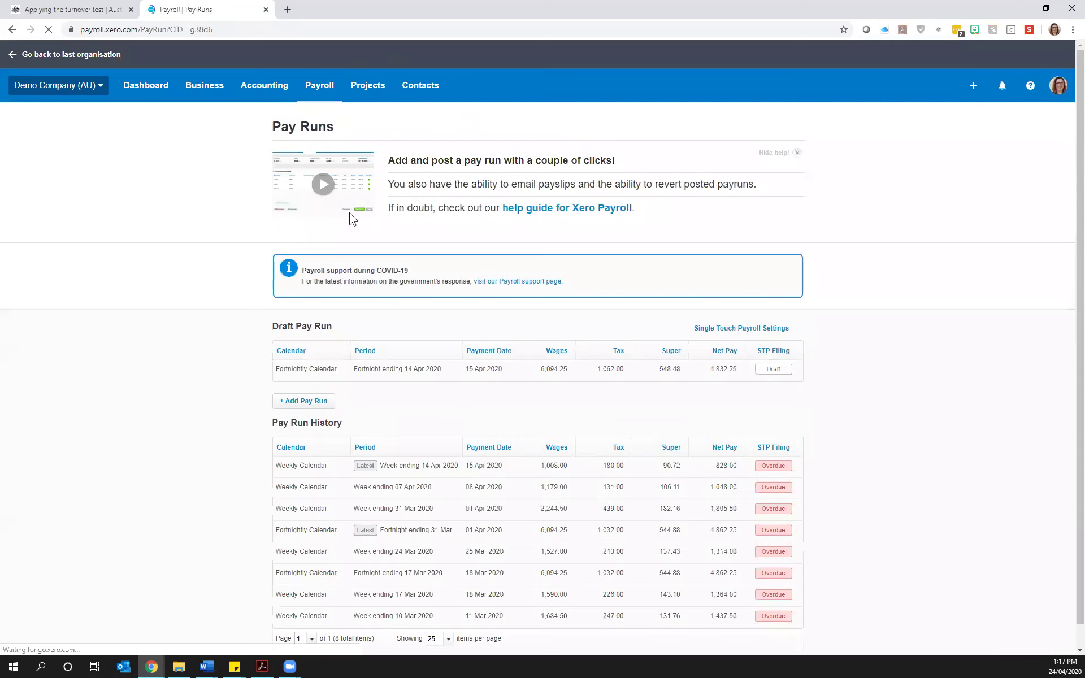
pyautogui.click(412, 373)
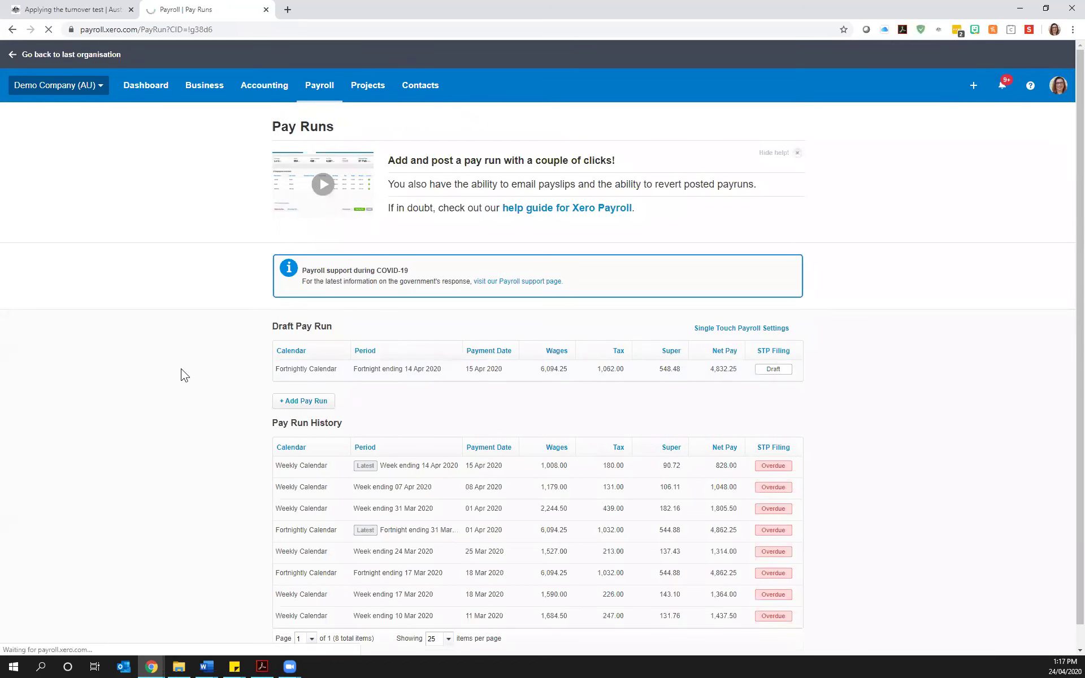
pyautogui.click(393, 281)
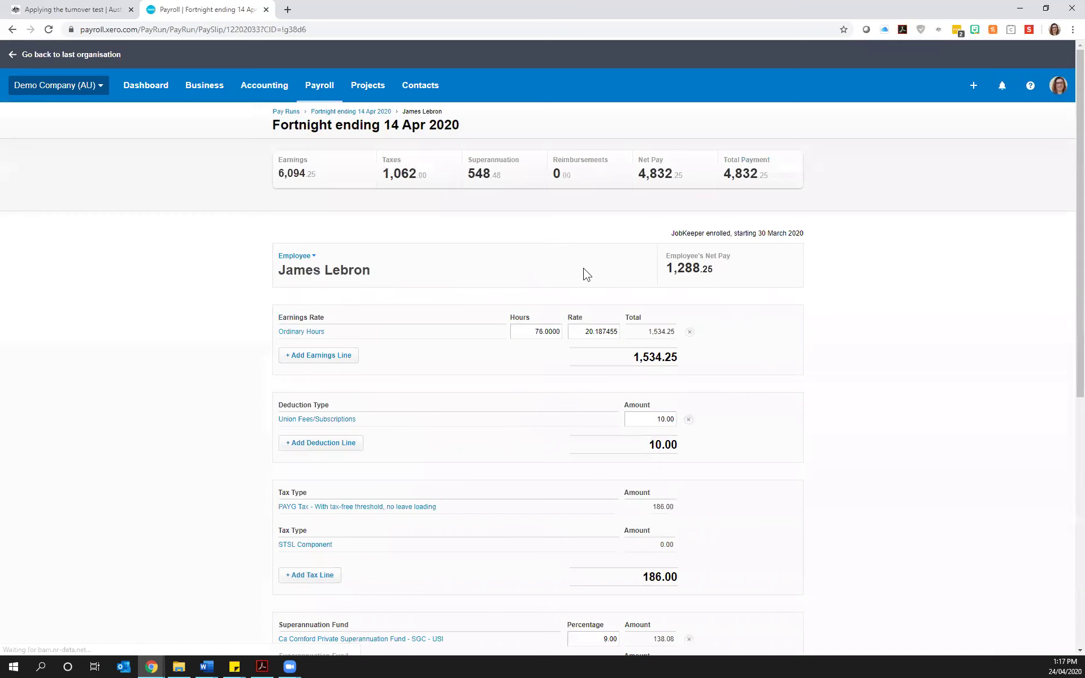
# Step: Review the JobKeeper enrolment note, earnings total and remaining sections of the payslip, and save it to continue to the next employee
pyautogui.moveTo(671, 234); pyautogui.dragTo(817, 238)
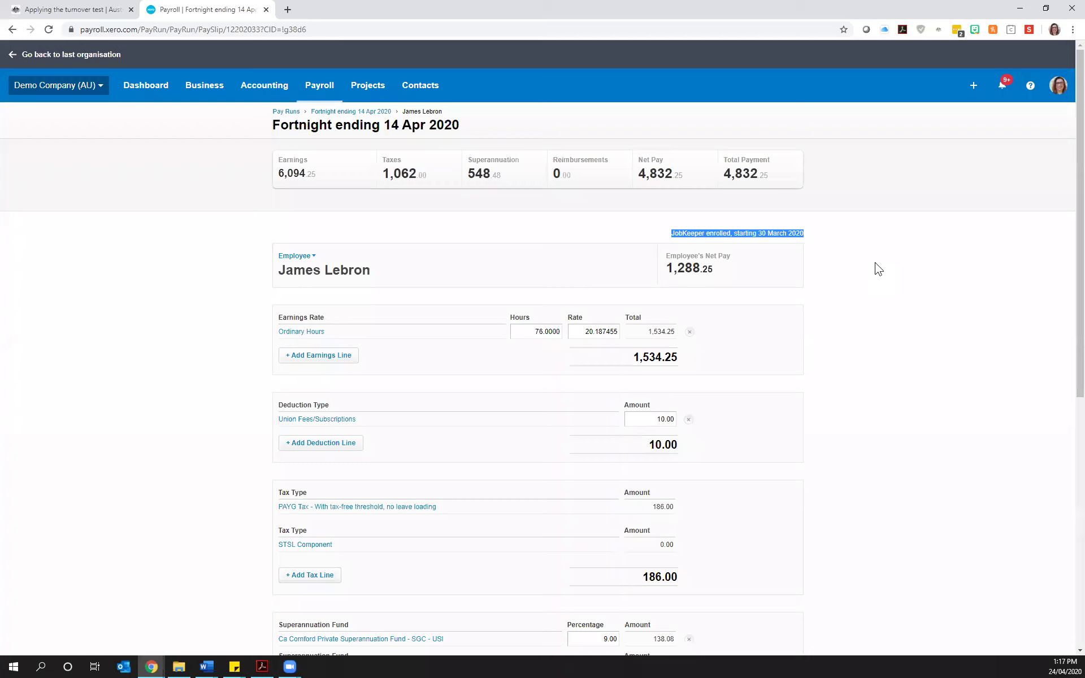
pyautogui.click(675, 234)
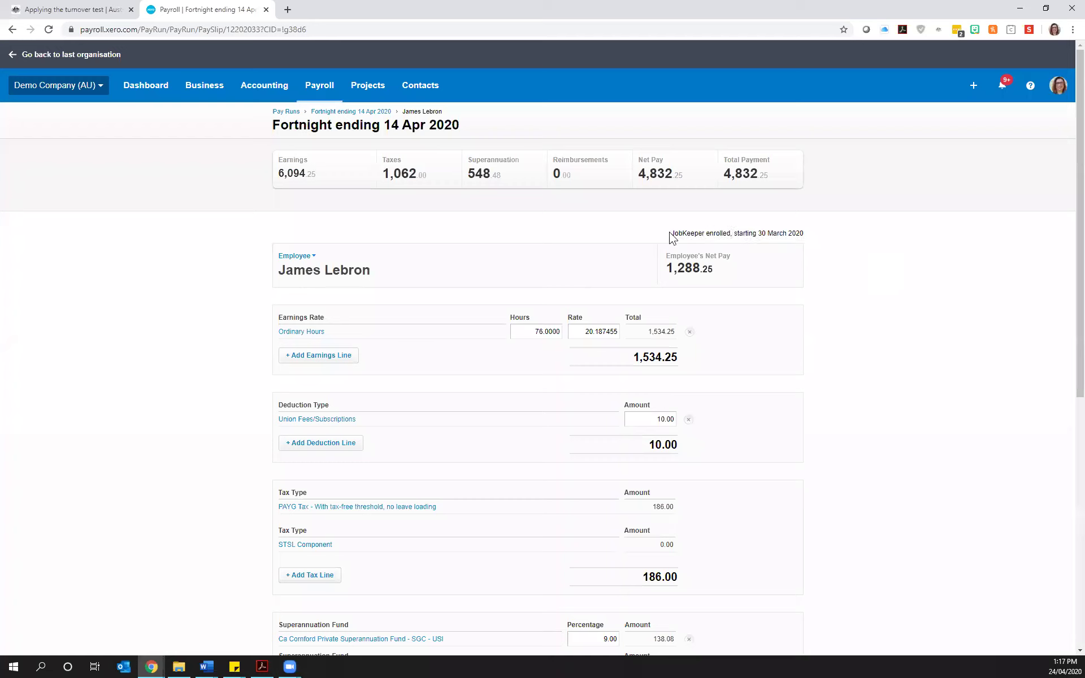
pyautogui.moveTo(675, 233); pyautogui.dragTo(810, 235)
pyautogui.click(907, 256)
pyautogui.moveTo(637, 356); pyautogui.dragTo(680, 363)
pyautogui.click(790, 370)
pyautogui.scroll(-2, 909, 463)
pyautogui.scroll(-1, 493, 240)
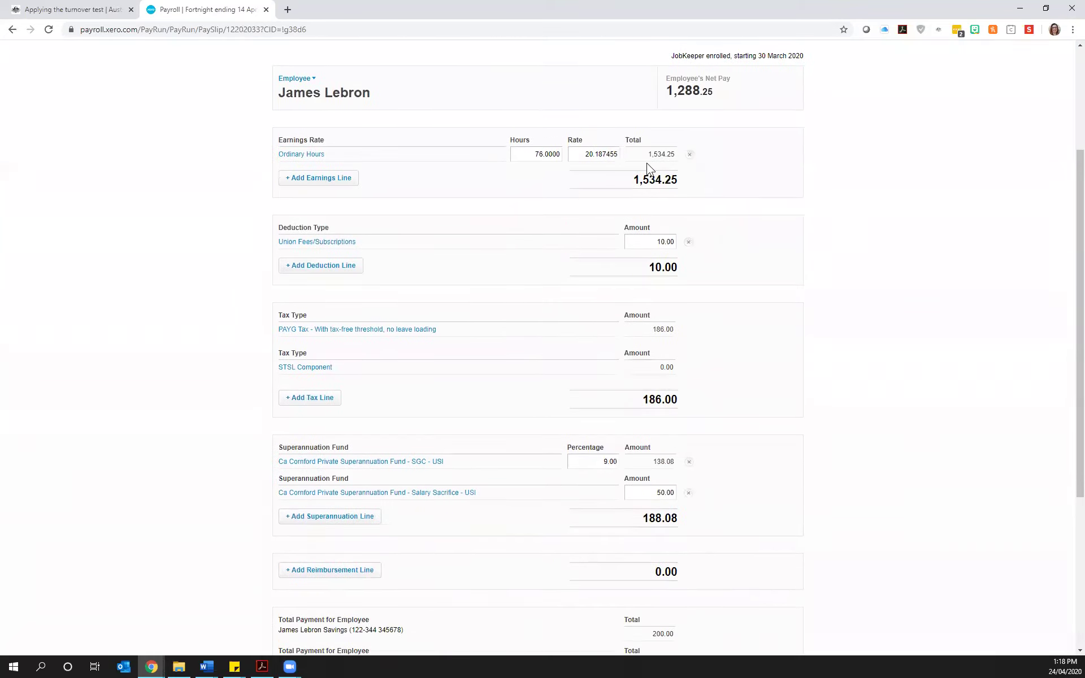
pyautogui.moveTo(633, 170); pyautogui.dragTo(671, 170)
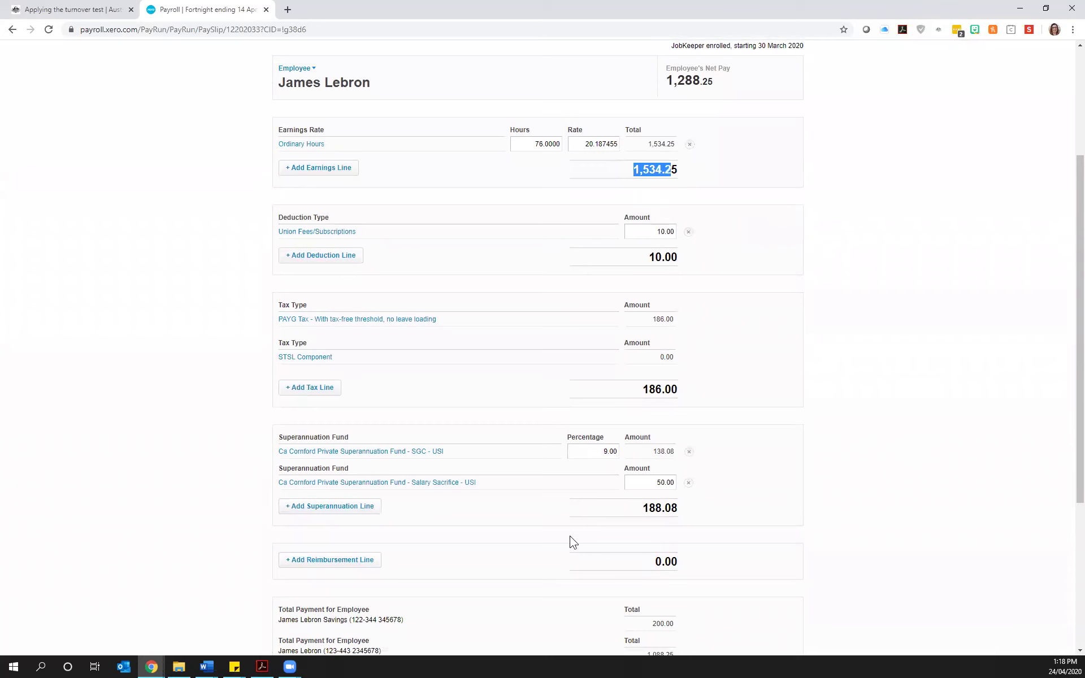
pyautogui.scroll(-5, 854, 427)
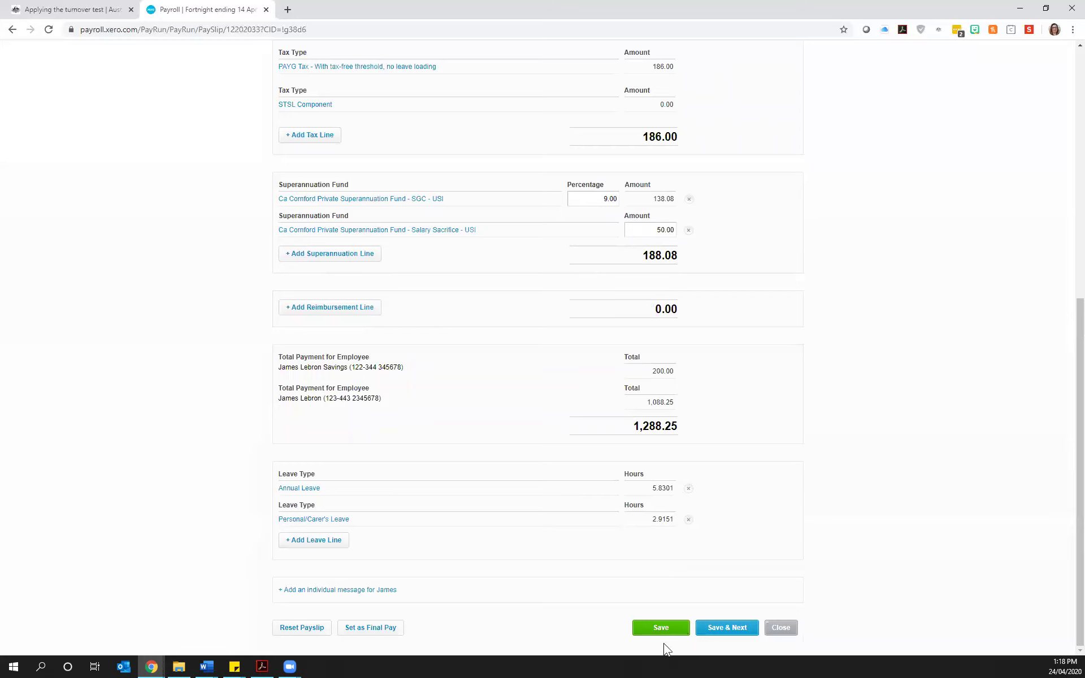
pyautogui.click(735, 630)
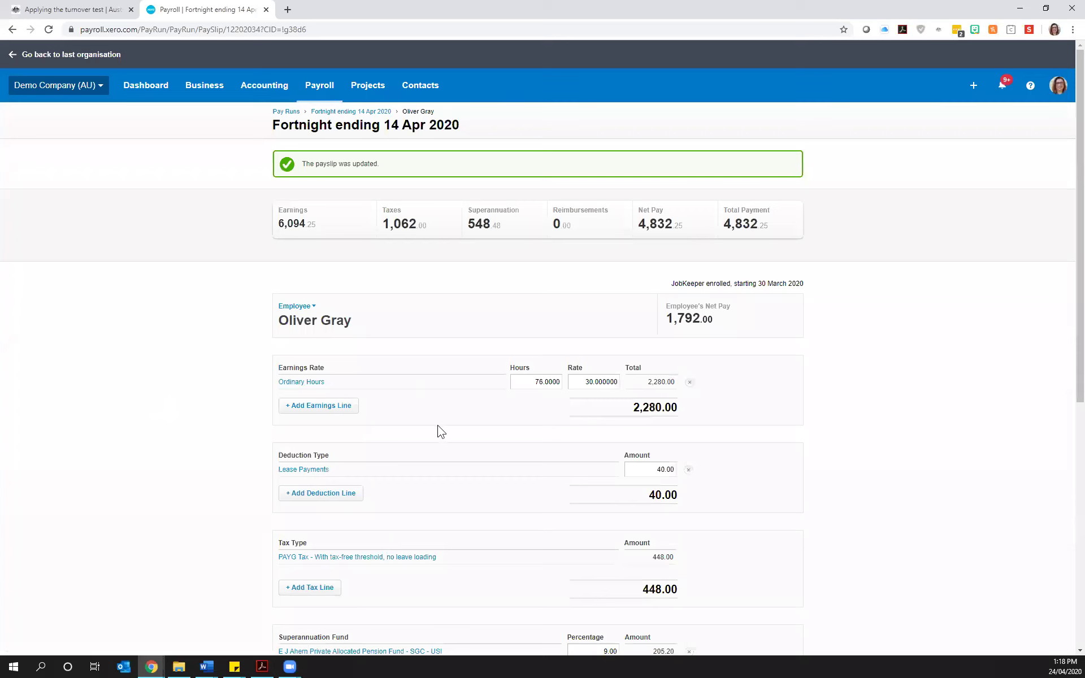
# Step: Set the Ordinary Hours on the second employee's payslip to 38
pyautogui.click(526, 385)
pyautogui.write('38')
pyautogui.click(969, 341)
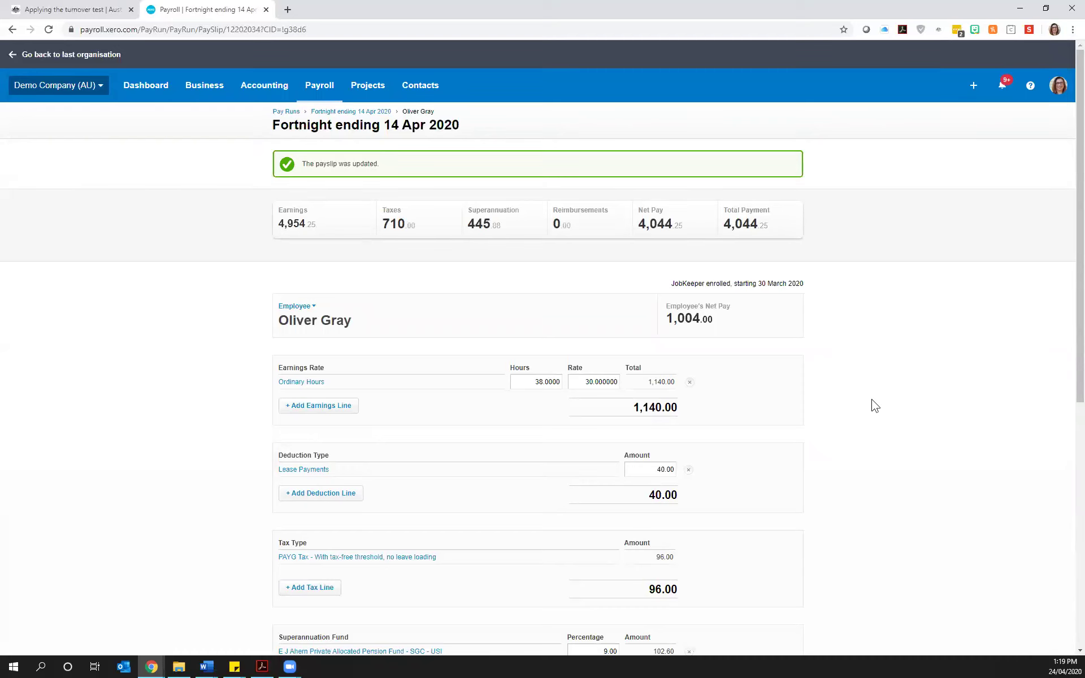
# Step: Add a JobKeeper Payment top up earnings line with a fixed amount of 360.00 and check the earnings total
pyautogui.click(315, 407)
pyautogui.click(603, 338)
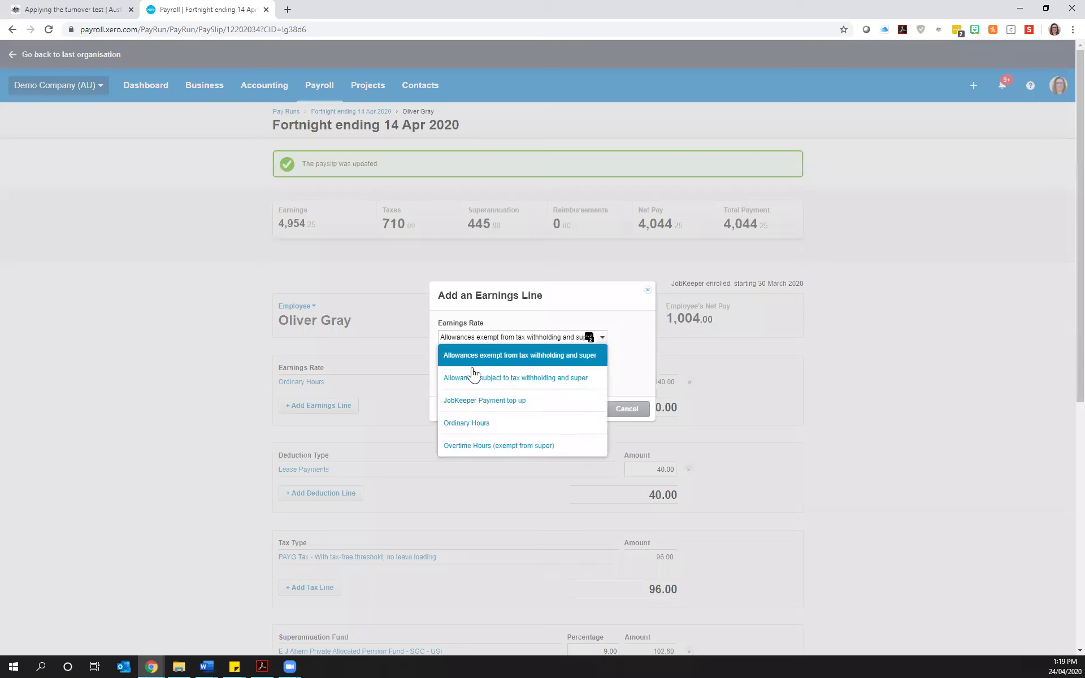
pyautogui.click(468, 403)
pyautogui.click(570, 409)
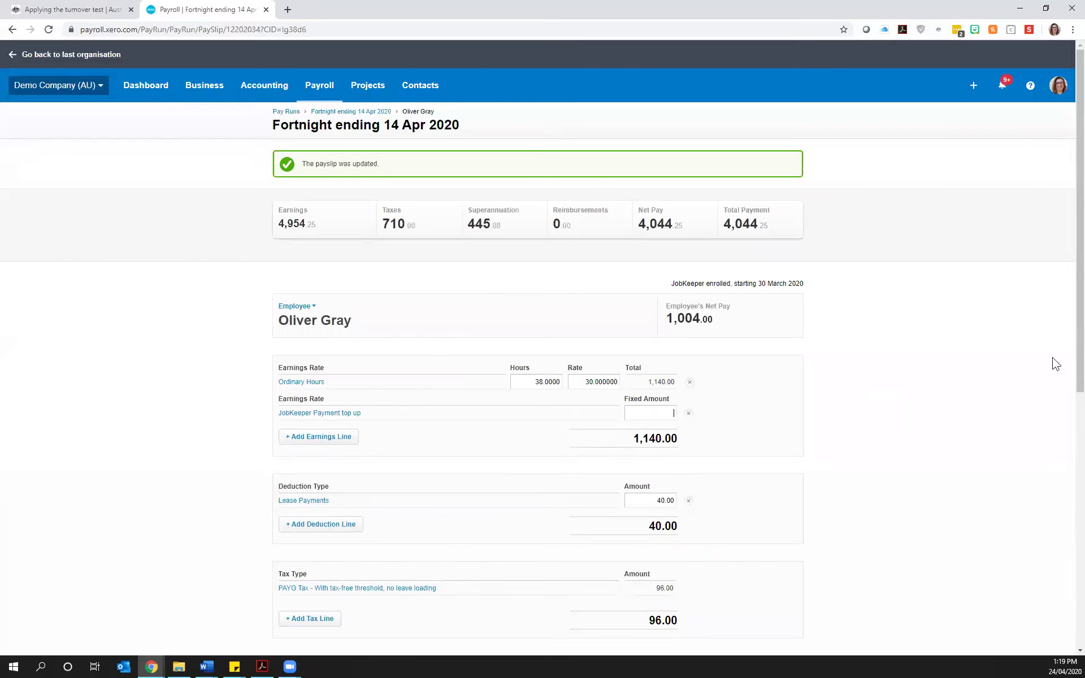
pyautogui.click(998, 403)
pyautogui.moveTo(635, 438); pyautogui.dragTo(683, 446)
pyautogui.click(733, 445)
# Step: Examine the payslip's earnings, deduction, tax, superannuation, reimbursement, total payment and leave sections with the top up included
pyautogui.scroll(-2, 865, 368)
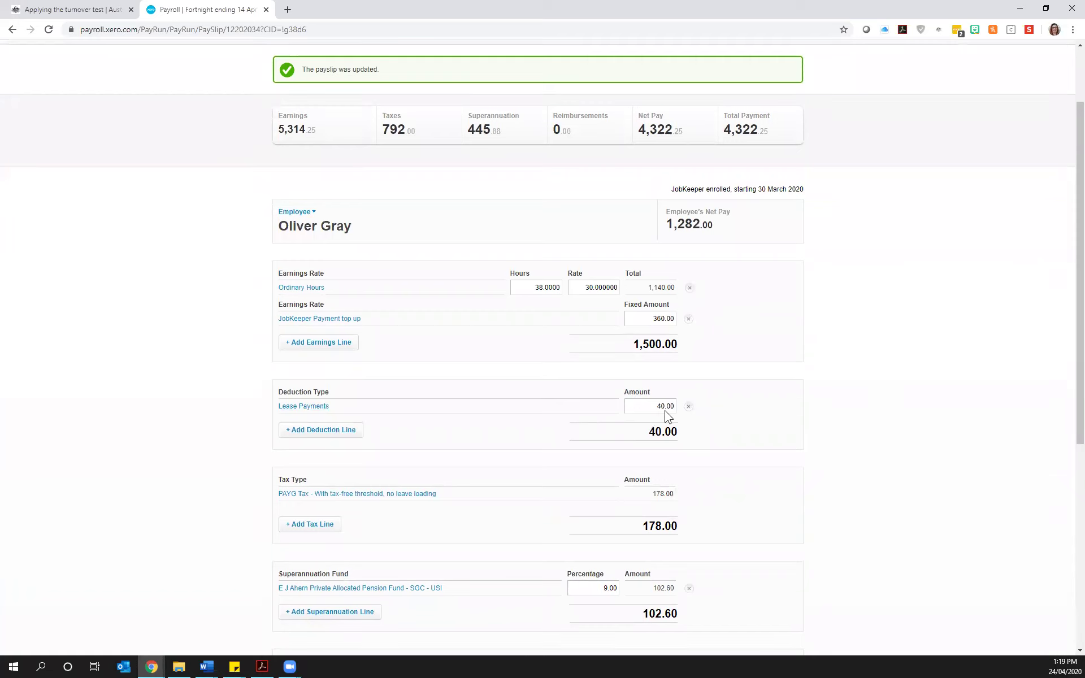
pyautogui.scroll(-2, 766, 407)
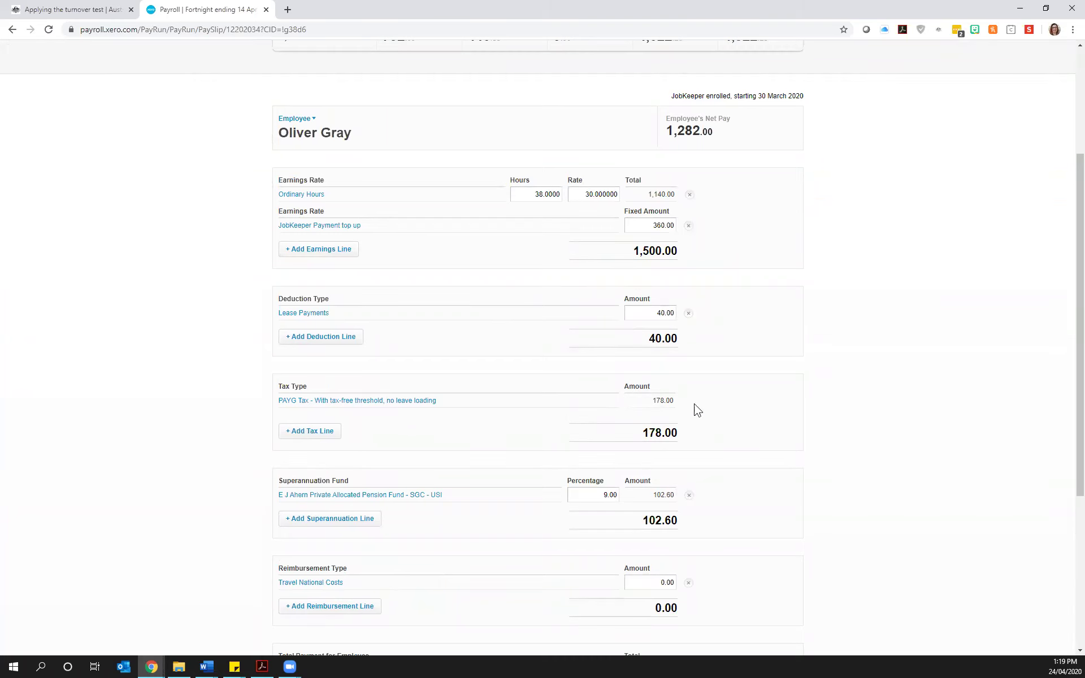
pyautogui.moveTo(643, 250); pyautogui.dragTo(665, 250)
pyautogui.click(823, 402)
pyautogui.scroll(-1, 678, 430)
pyautogui.scroll(-1, 678, 431)
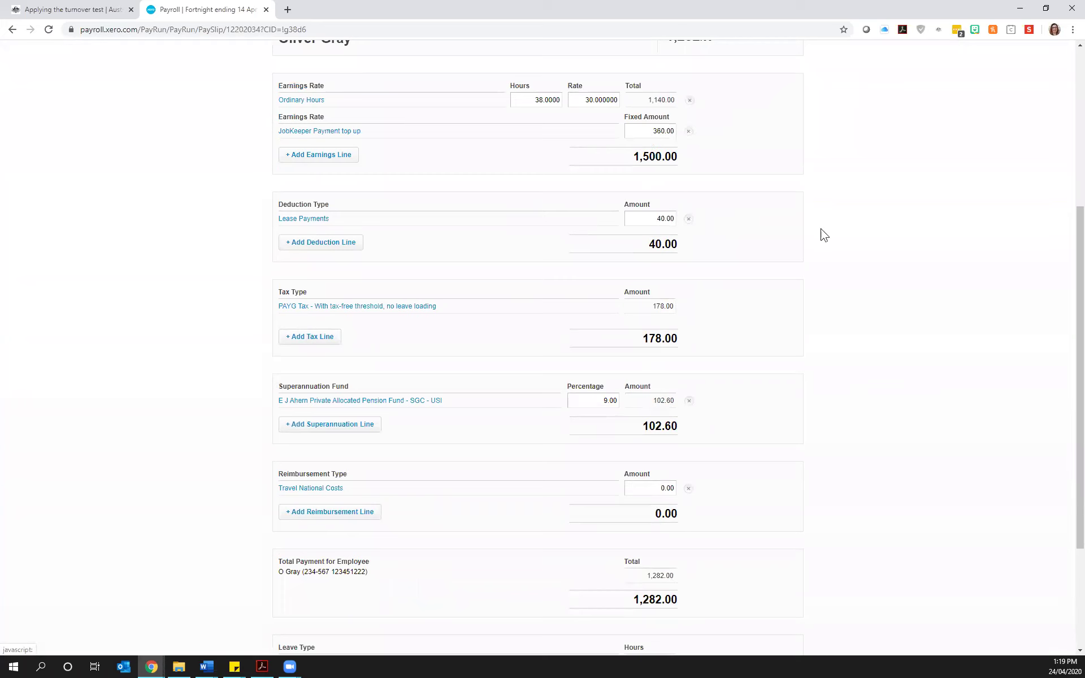
pyautogui.scroll(-1, 815, 379)
pyautogui.scroll(-2, 816, 379)
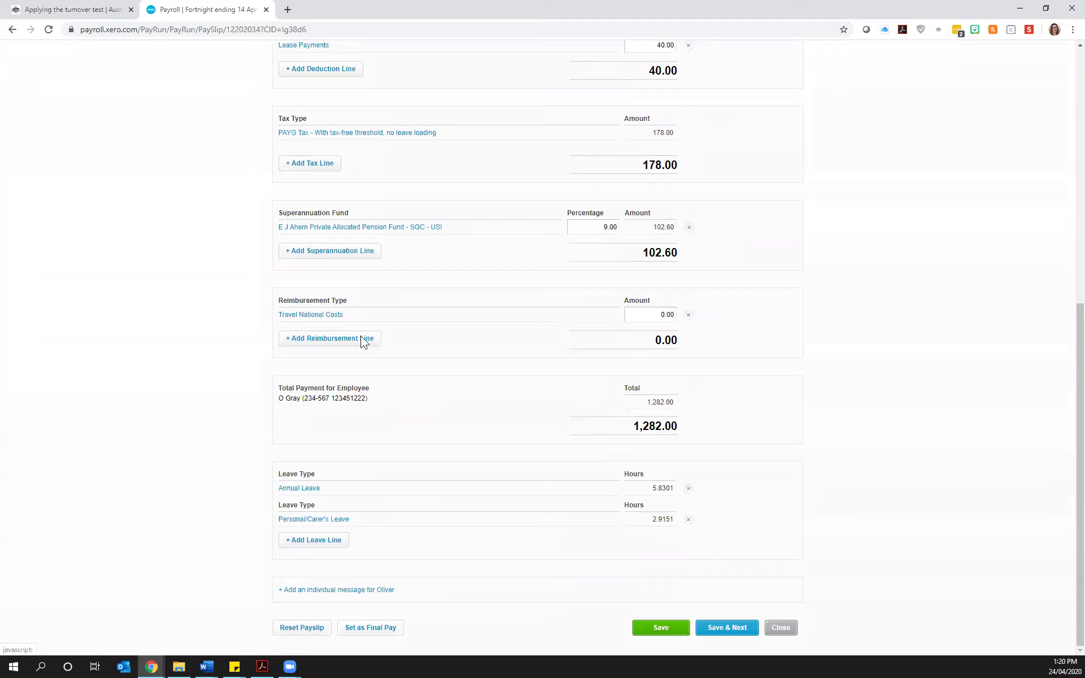
pyautogui.scroll(3, 364, 341)
pyautogui.scroll(3, 373, 333)
pyautogui.scroll(-6, 380, 327)
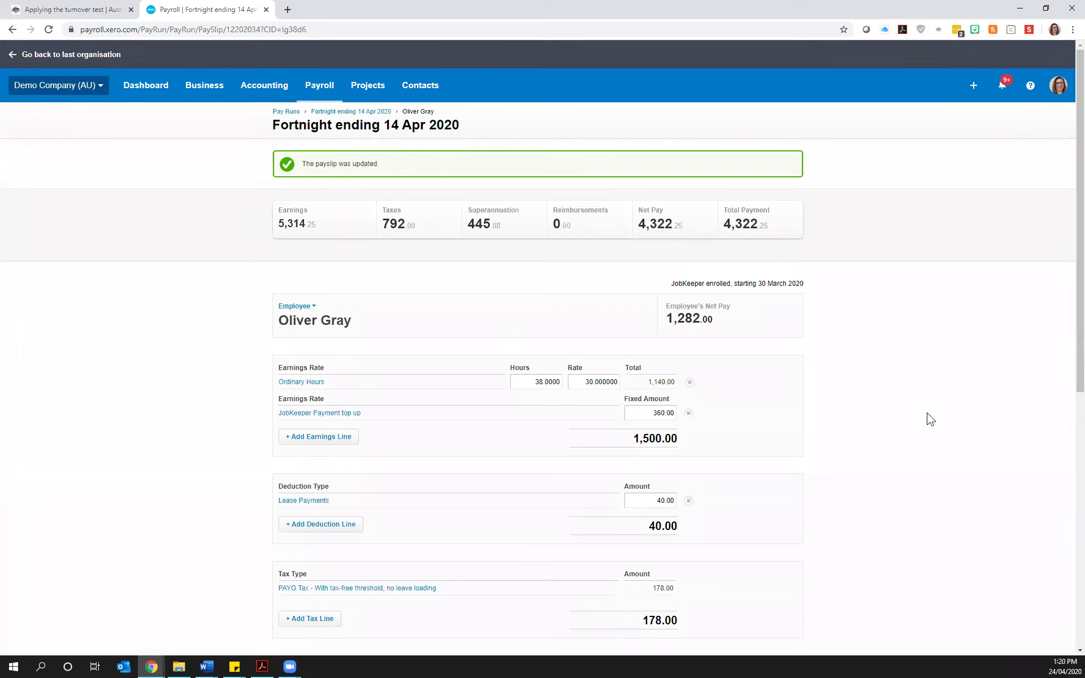
# Step: Remove the JobKeeper Payment top up earnings line from the payslip
pyautogui.scroll(-3, 905, 424)
pyautogui.click(688, 413)
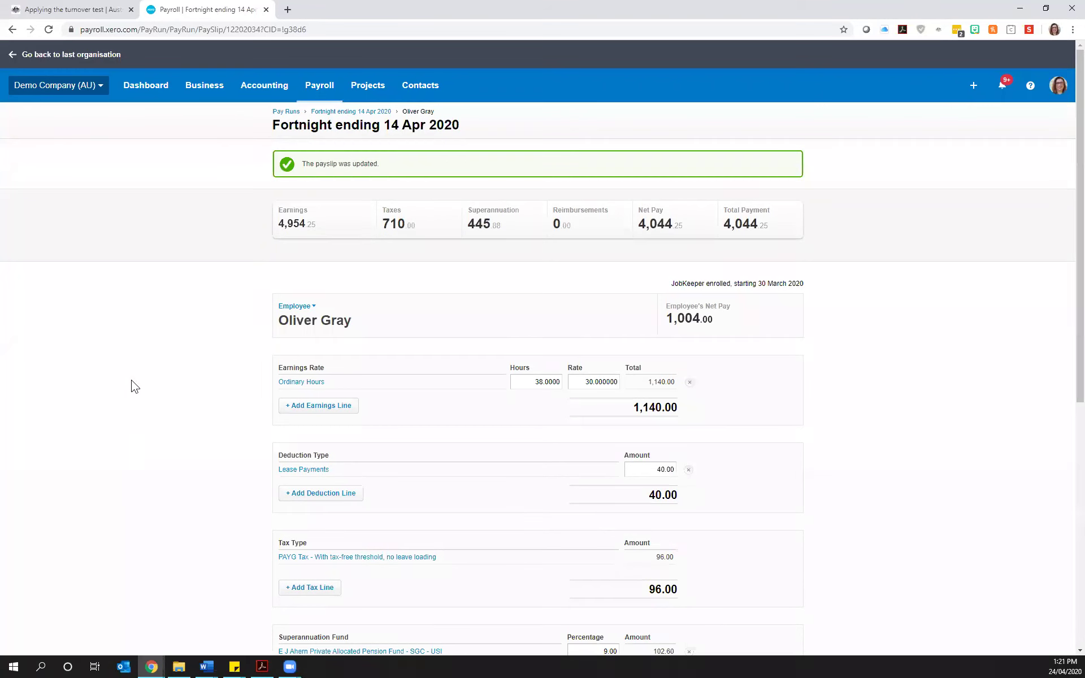
# Step: Open the organisation settings in a separate browser tab and go to the earnings pay items in the payroll settings
pyautogui.click(102, 88)
pyautogui.rightClick(31, 222)
pyautogui.click(62, 227)
pyautogui.click(322, 9)
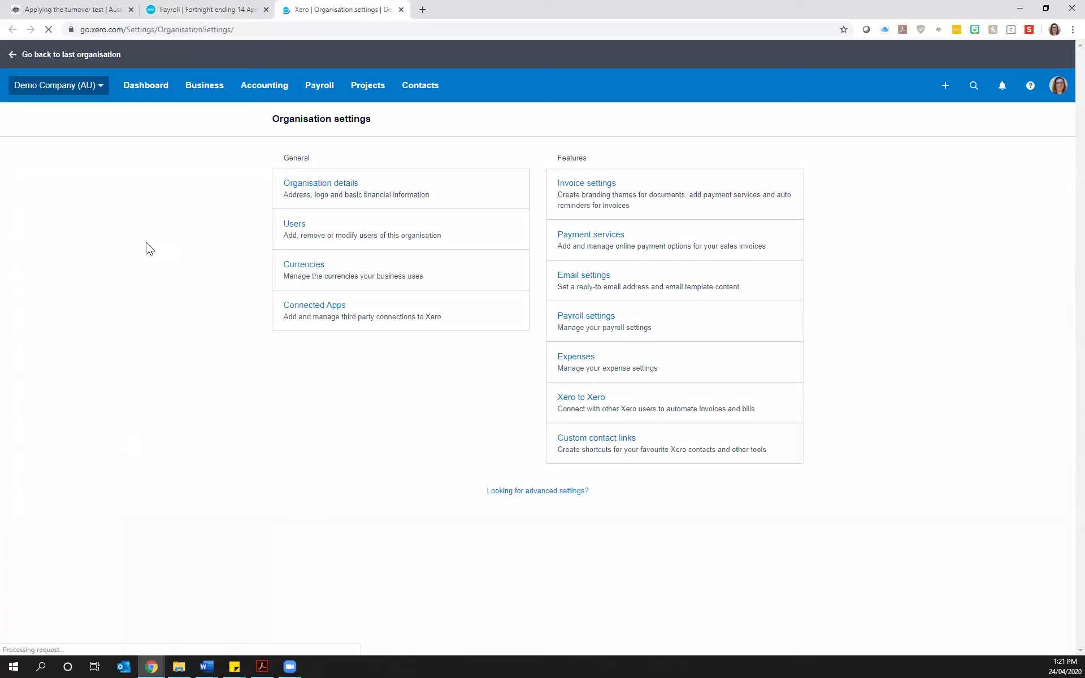
pyautogui.click(615, 325)
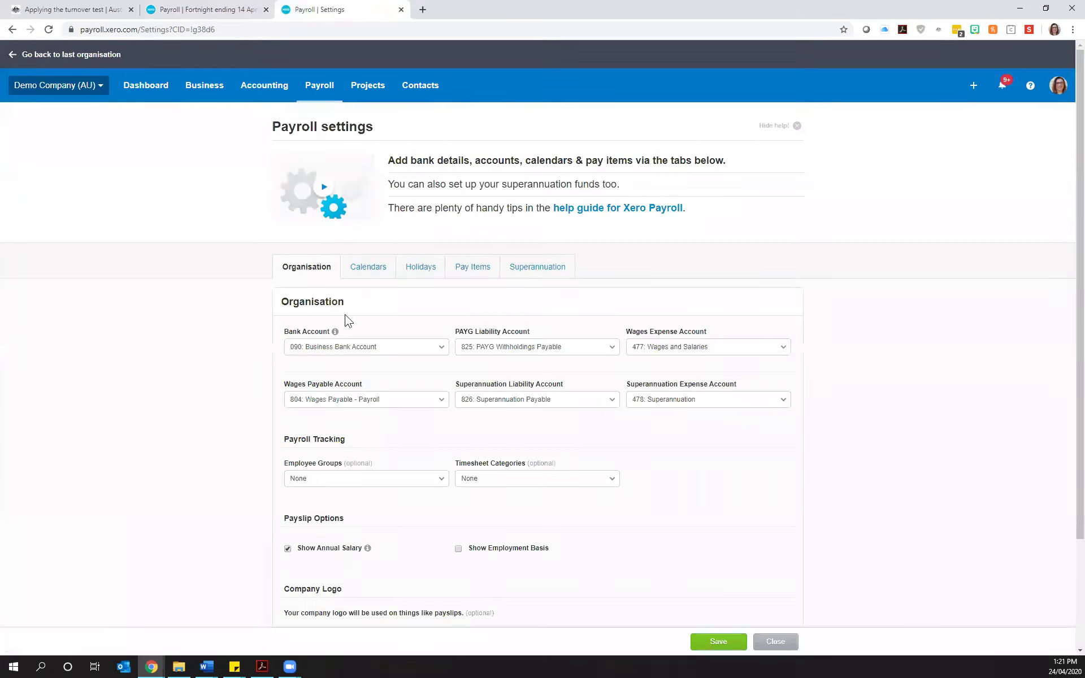
pyautogui.click(485, 269)
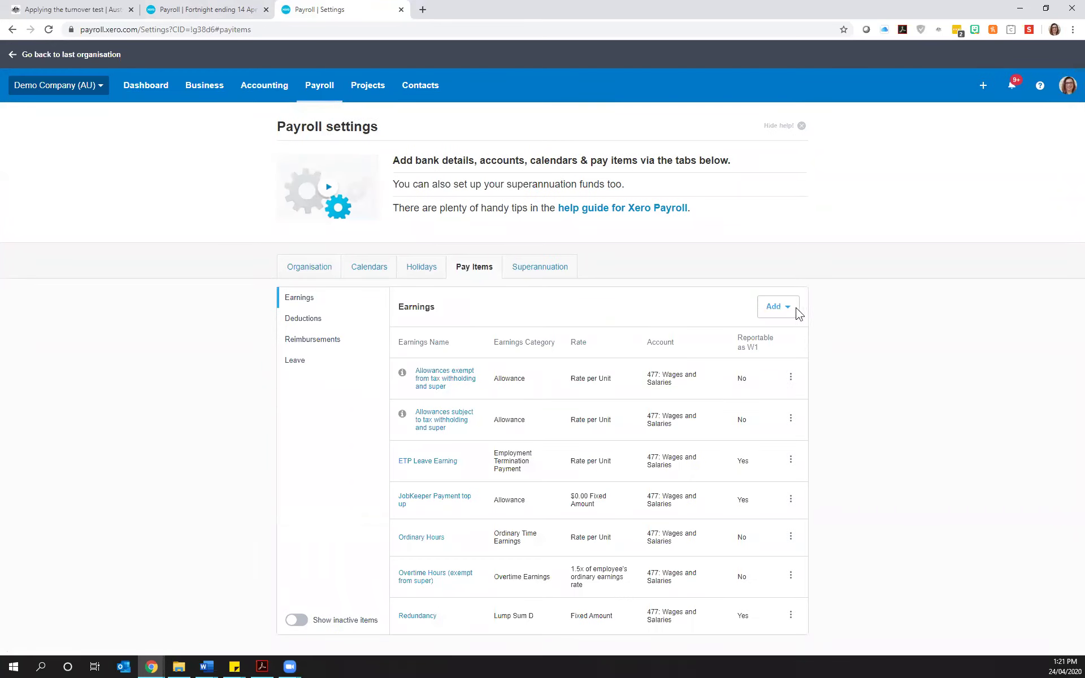
# Step: Start an Ordinary Time Earnings item with earnings and display name Stand Down, rated as a multiple of the employee's ordinary earnings rate
pyautogui.click(787, 308)
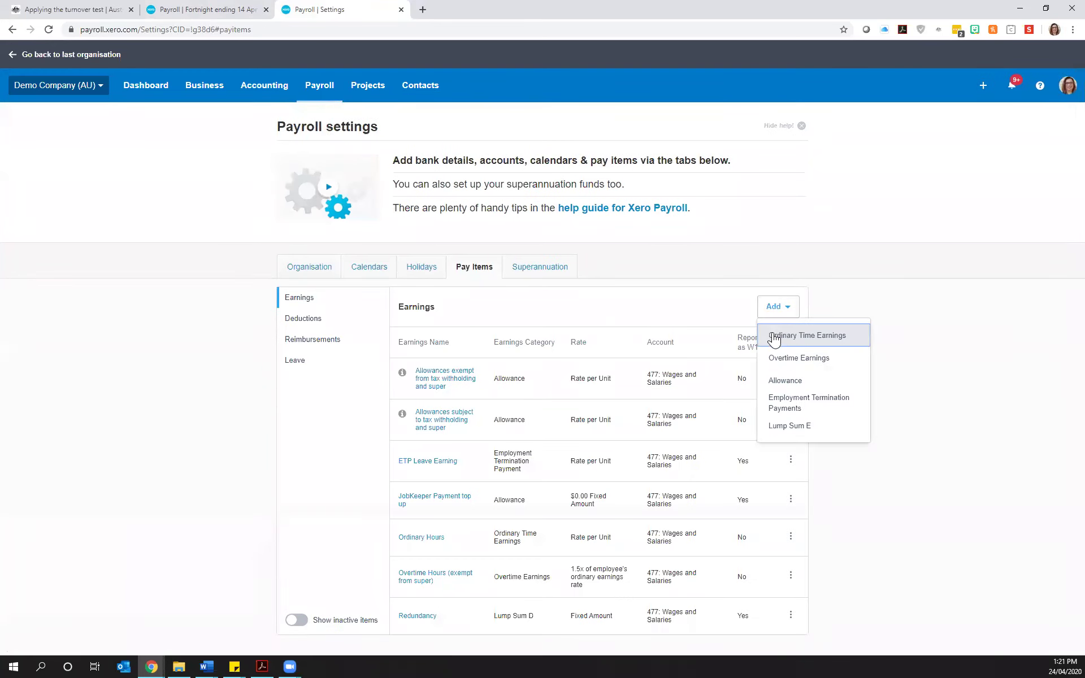
pyautogui.click(802, 338)
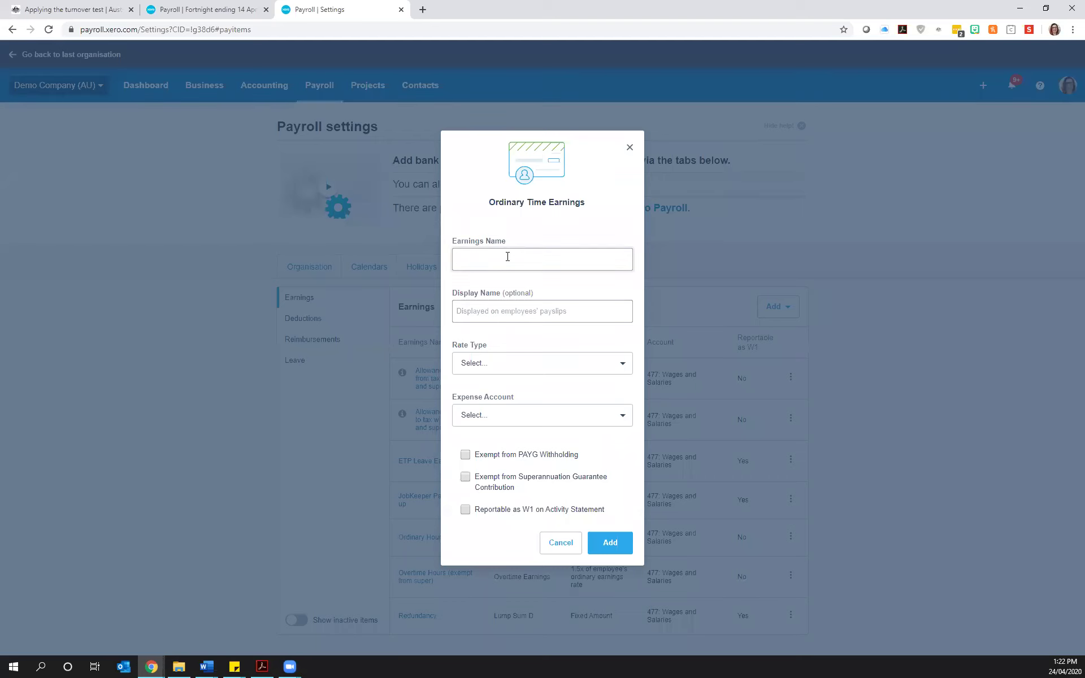
pyautogui.press('Tab')
pyautogui.write('St')
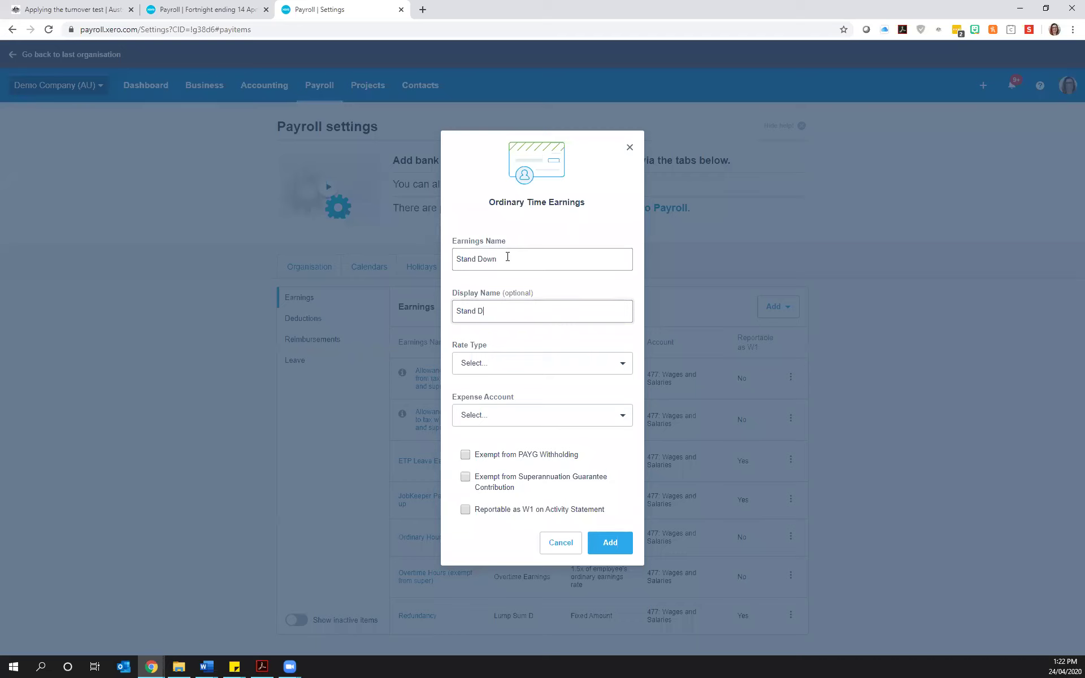
pyautogui.click(485, 368)
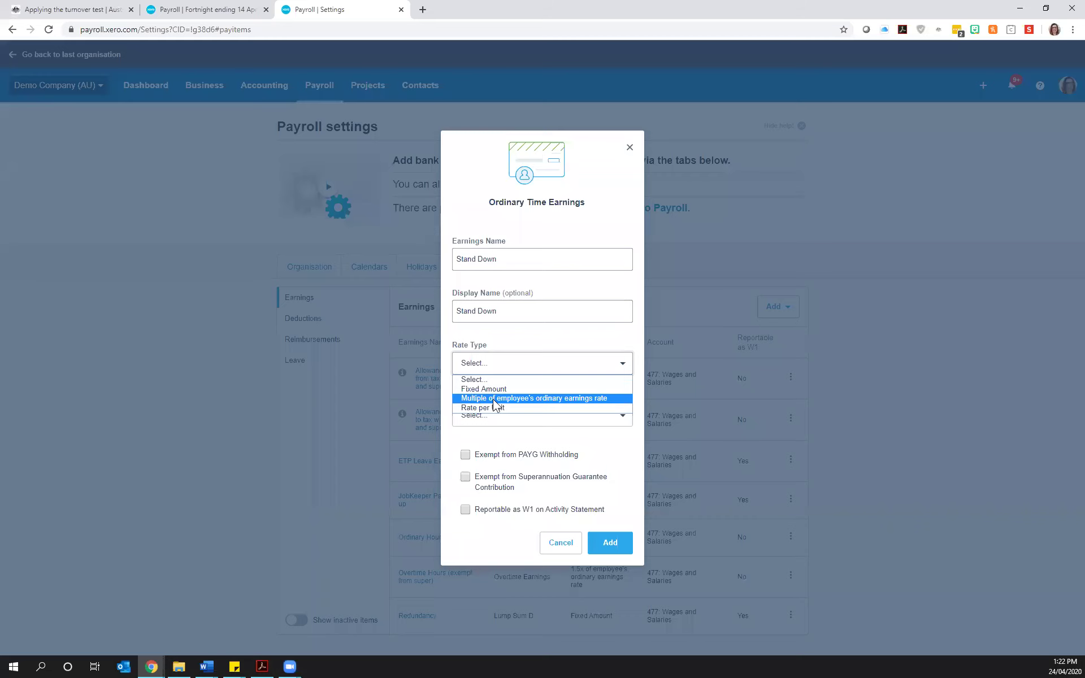
pyautogui.click(495, 399)
# Step: Keep leave accrual enabled for Stand Down, set its multiple to 0 and expense account to 477: Wages and Salaries, and add it
pyautogui.click(465, 547)
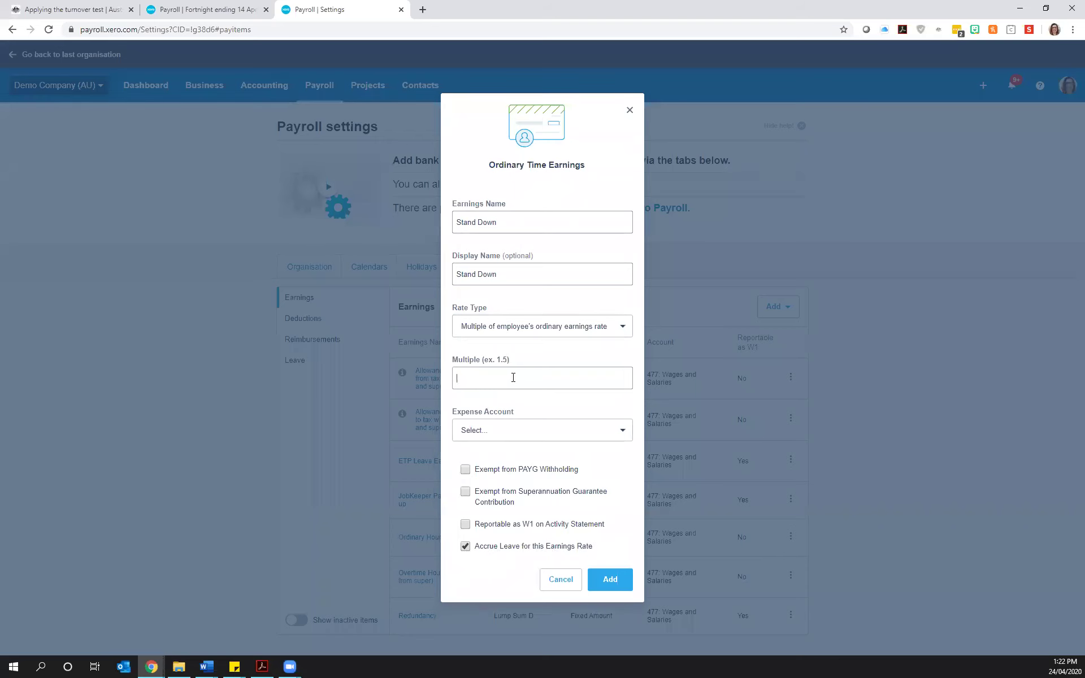
pyautogui.click(599, 352)
pyautogui.click(492, 430)
pyautogui.scroll(-3, 516, 542)
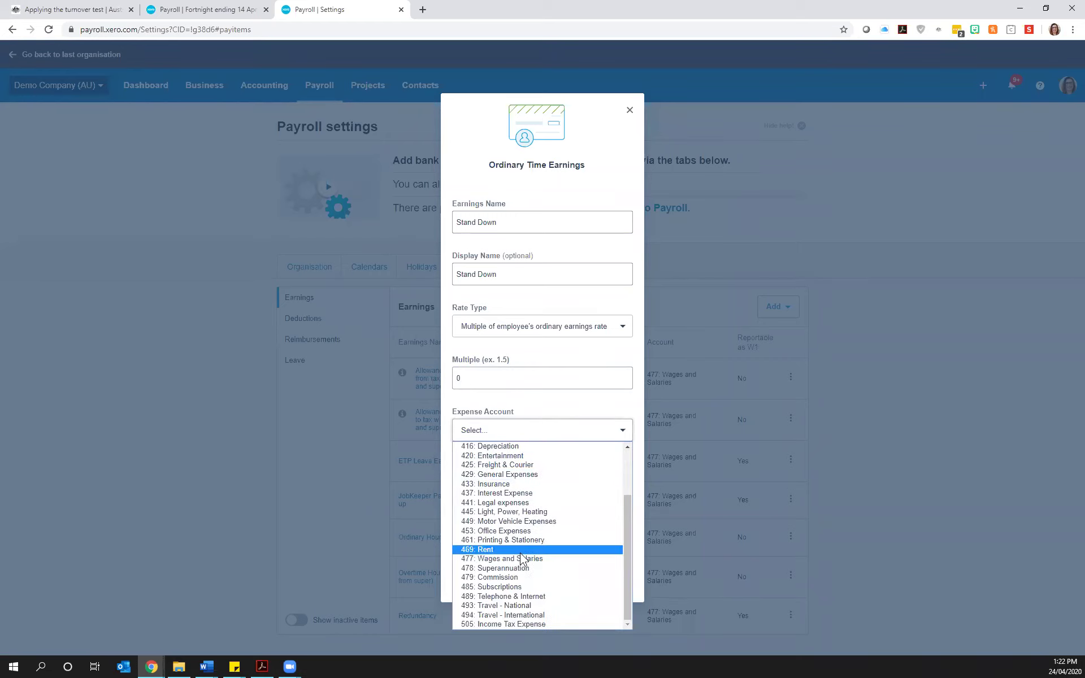
pyautogui.click(518, 561)
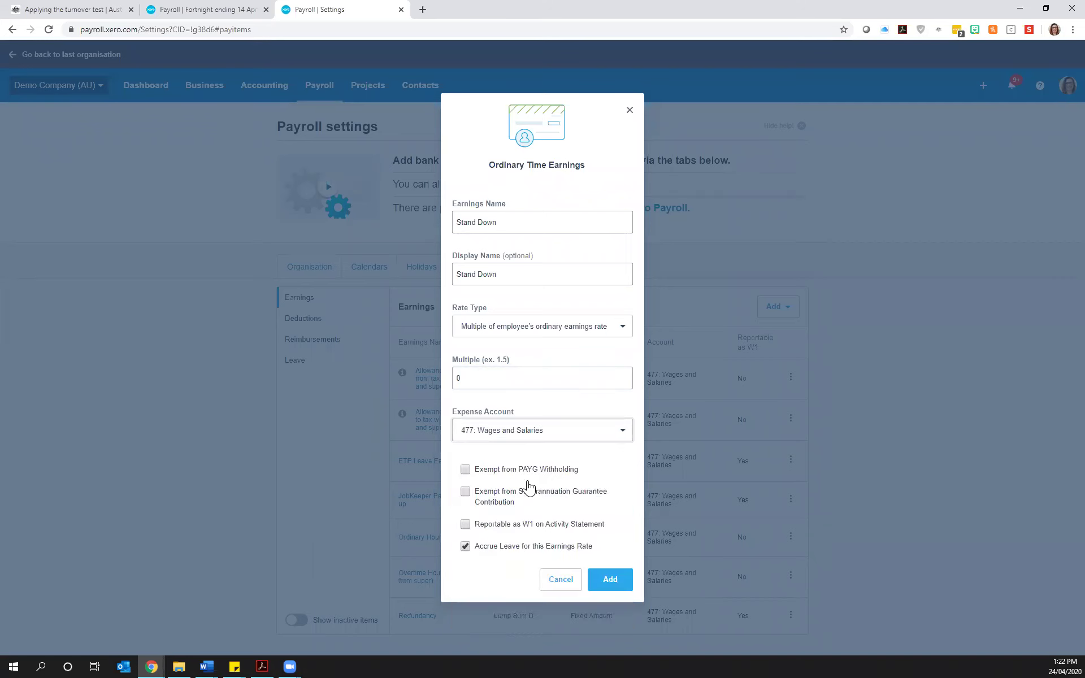
pyautogui.click(604, 466)
pyautogui.click(518, 469)
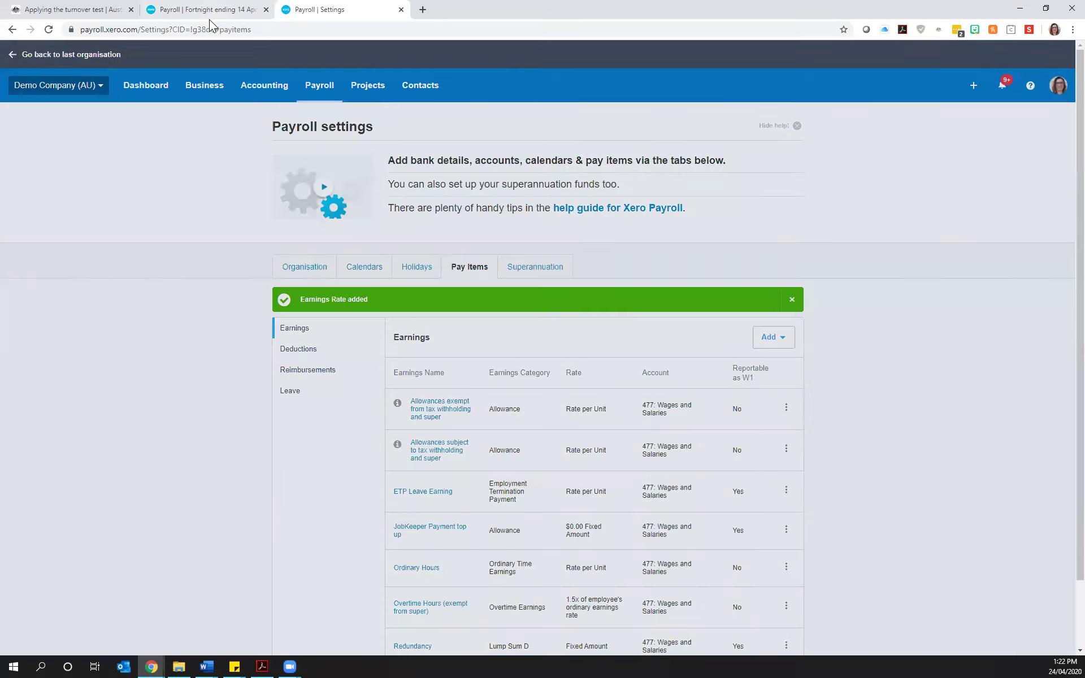
# Step: Return to the employee's open payslip in the other browser tab and reset it, confirming the reset
pyautogui.click(206, 9)
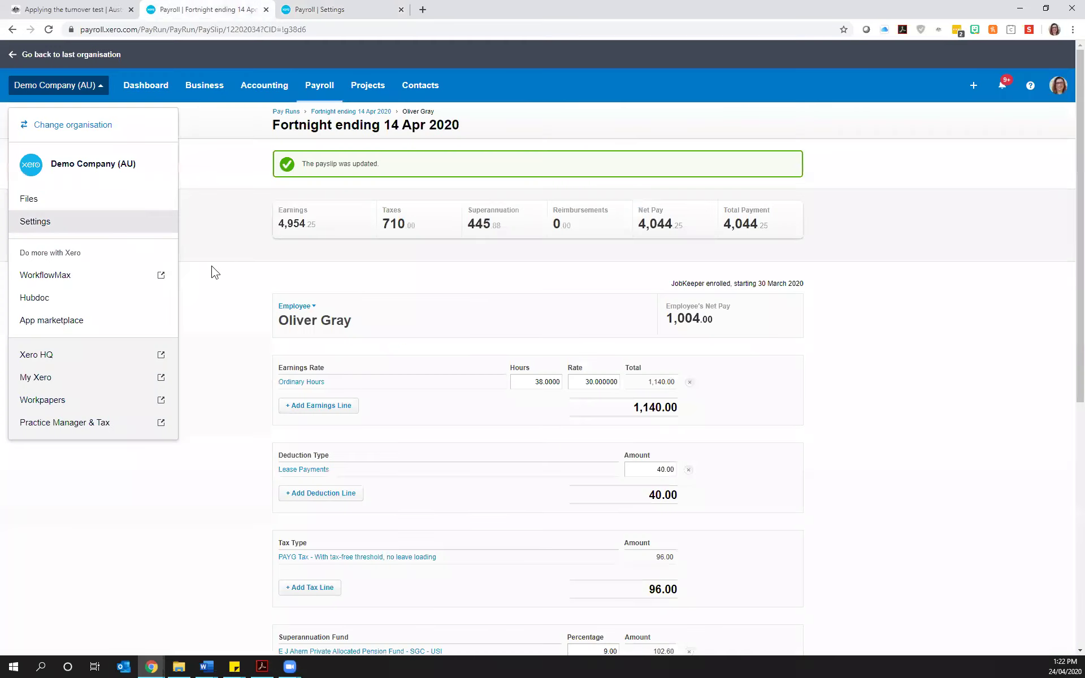
pyautogui.scroll(-8, 198, 381)
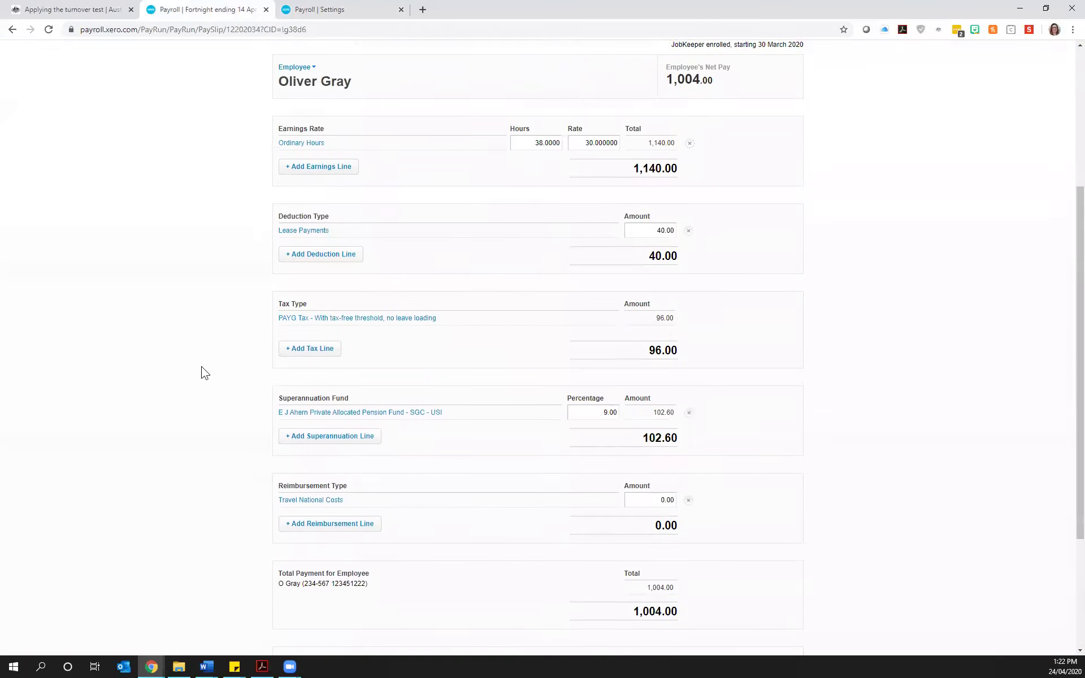
pyautogui.click(308, 628)
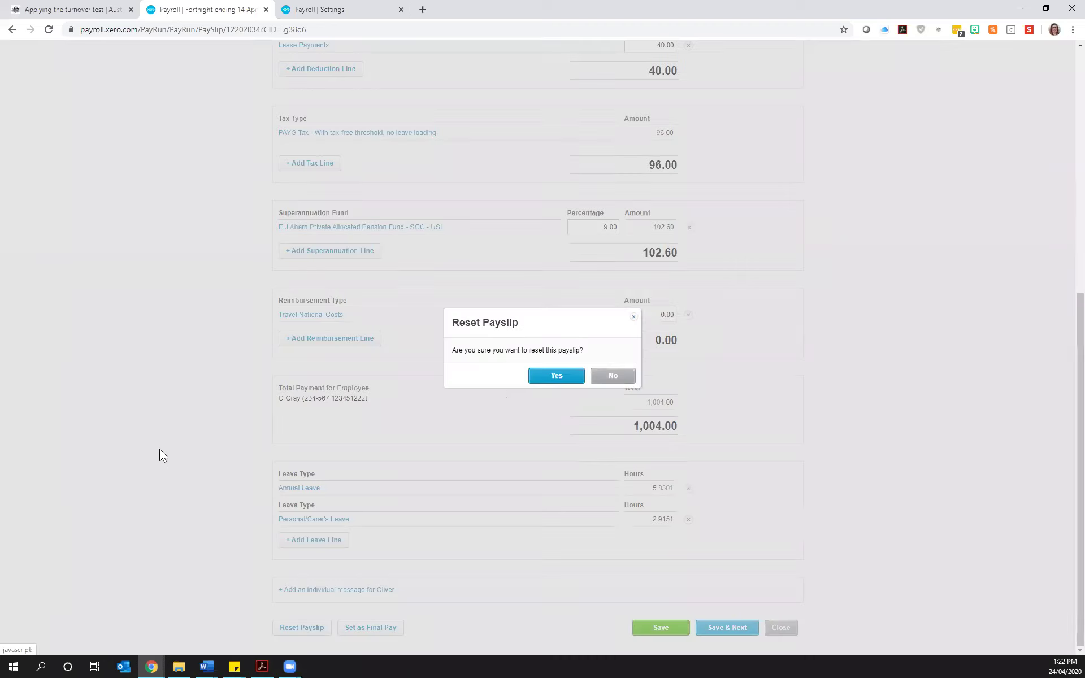
pyautogui.click(550, 377)
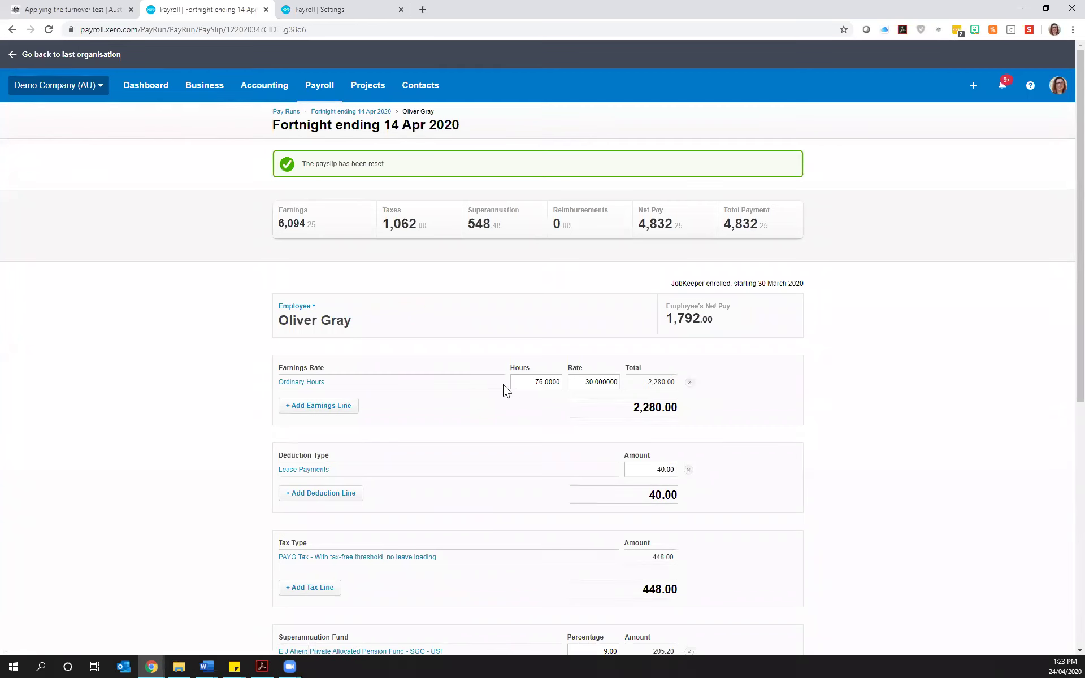
# Step: Set the payslip's ordinary hours to 38 and add a Stand Down earnings line with 38 hours
pyautogui.click(540, 383)
pyautogui.write('38')
pyautogui.click(971, 331)
pyautogui.click(295, 405)
pyautogui.click(602, 339)
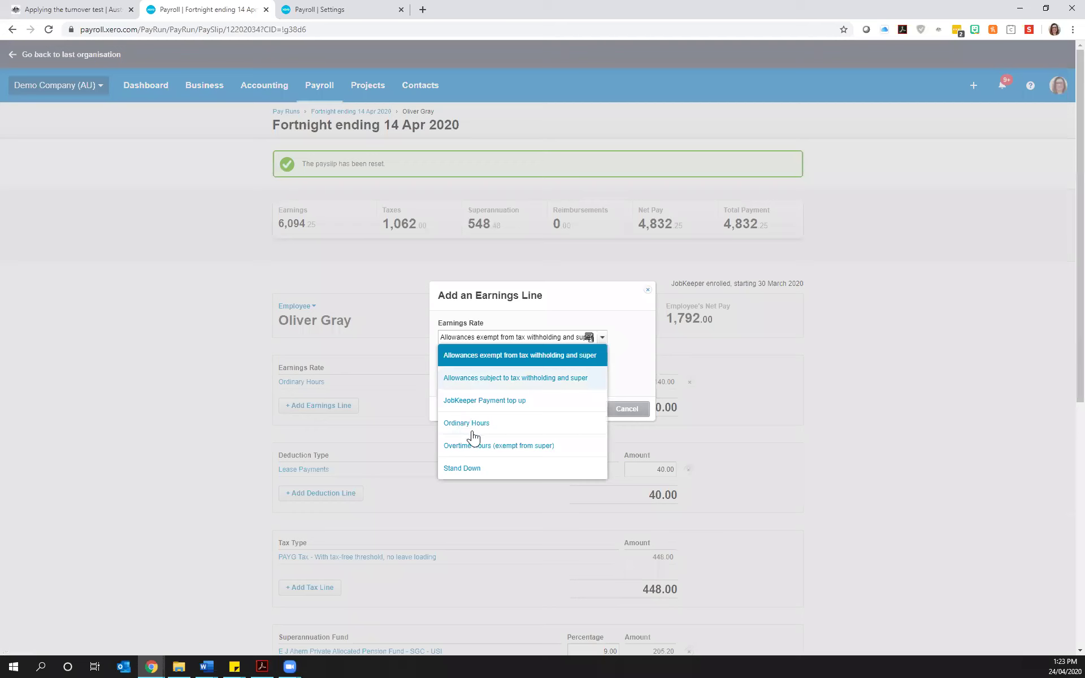
pyautogui.click(474, 467)
pyautogui.click(567, 410)
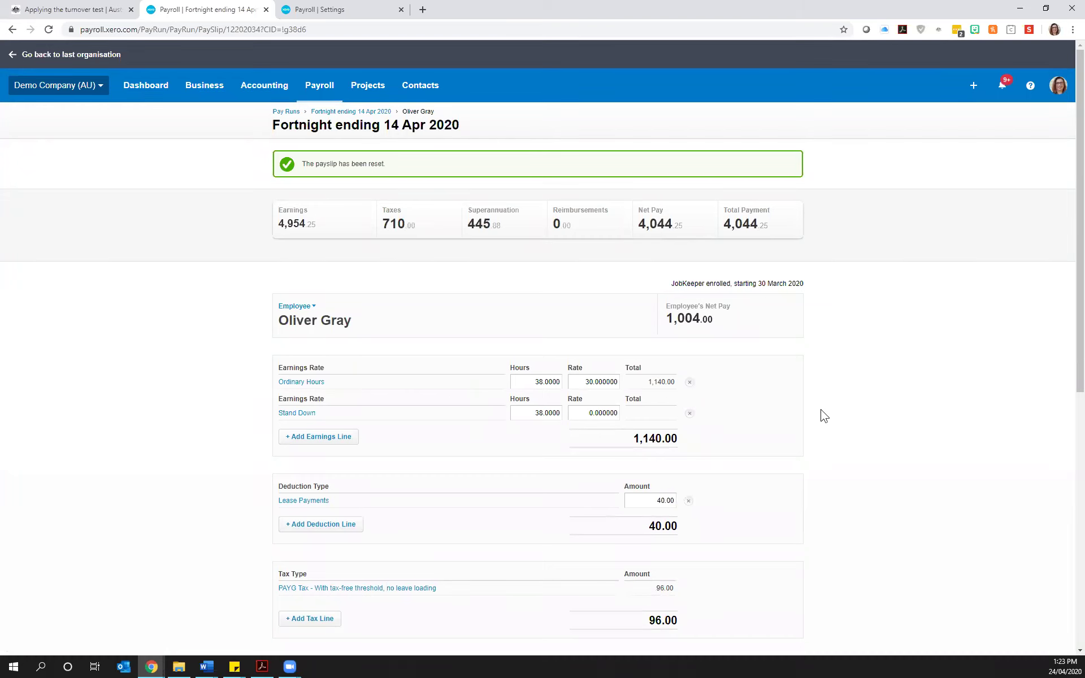
# Step: Add a JobKeeper Payment top up earnings line with a fixed amount of 360
pyautogui.click(317, 436)
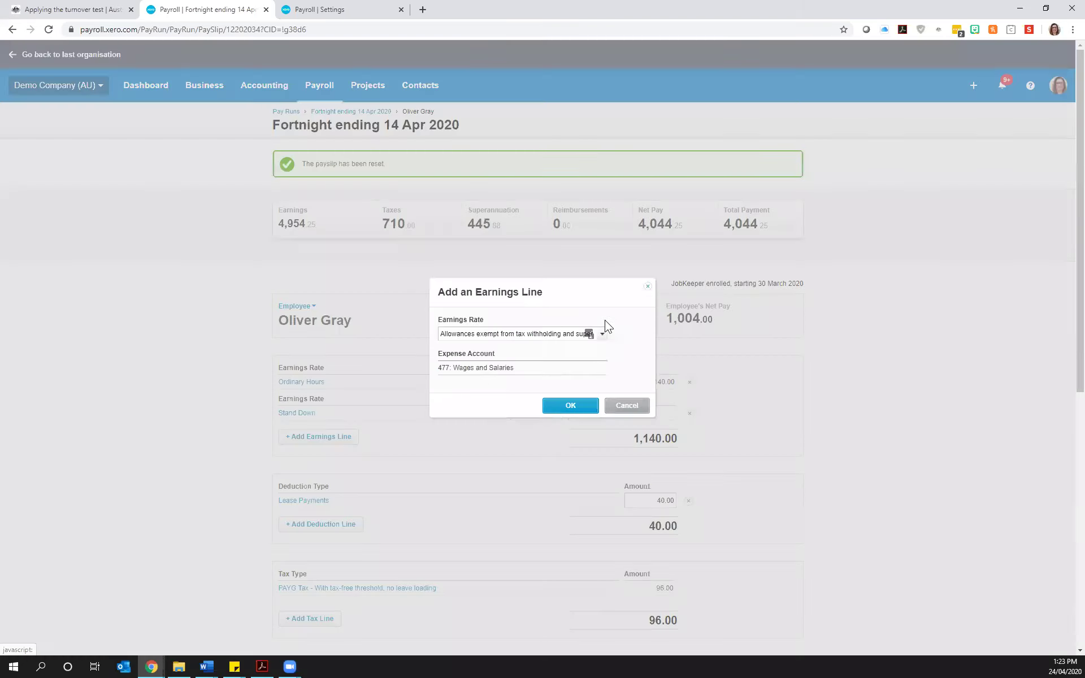
pyautogui.click(603, 334)
pyautogui.scroll(-2, 486, 381)
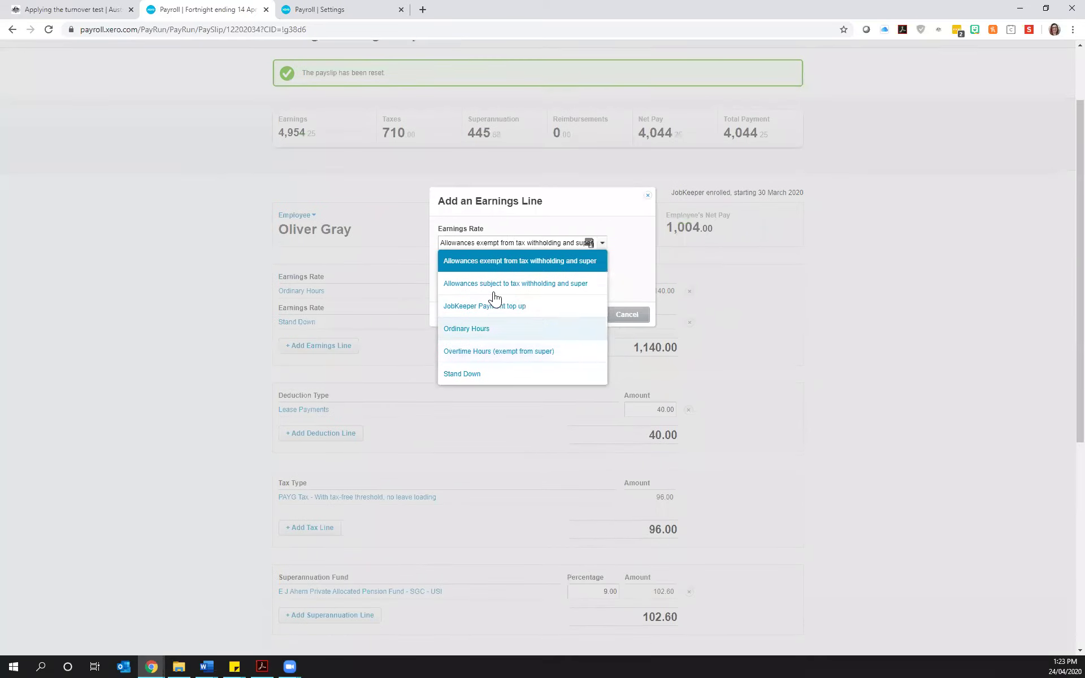
pyautogui.click(492, 306)
pyautogui.click(569, 312)
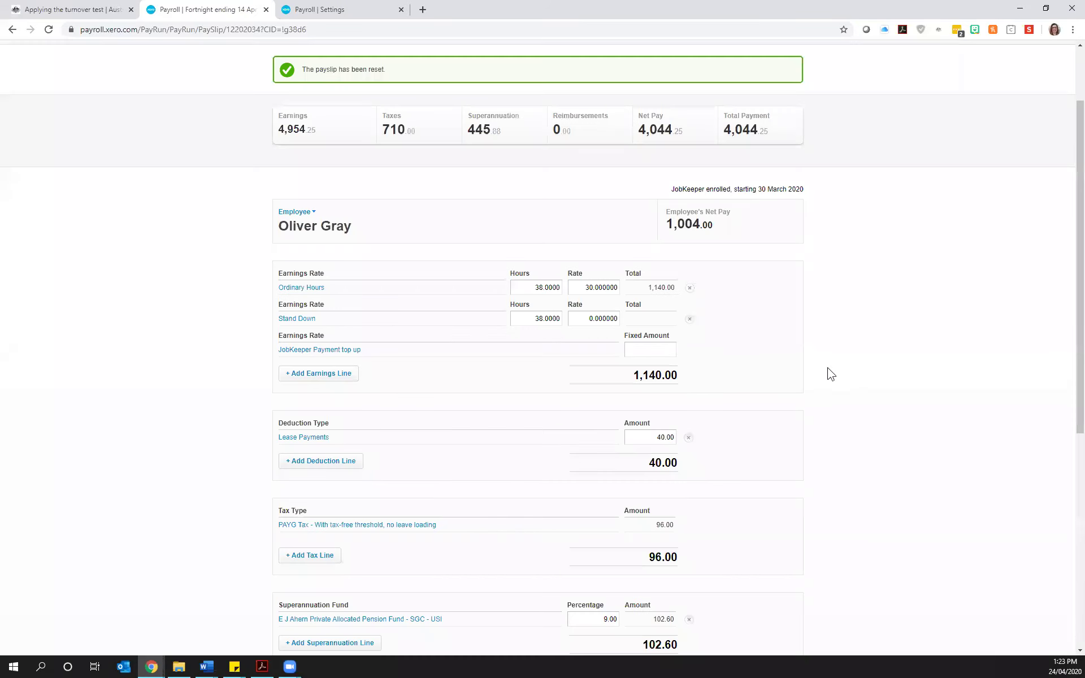
pyautogui.click(668, 355)
pyautogui.write('360')
pyautogui.press('Tab')
# Step: Review the payslip's earnings lines, tax, superannuation and leave accruals with the reduced hours
pyautogui.scroll(-3, 918, 376)
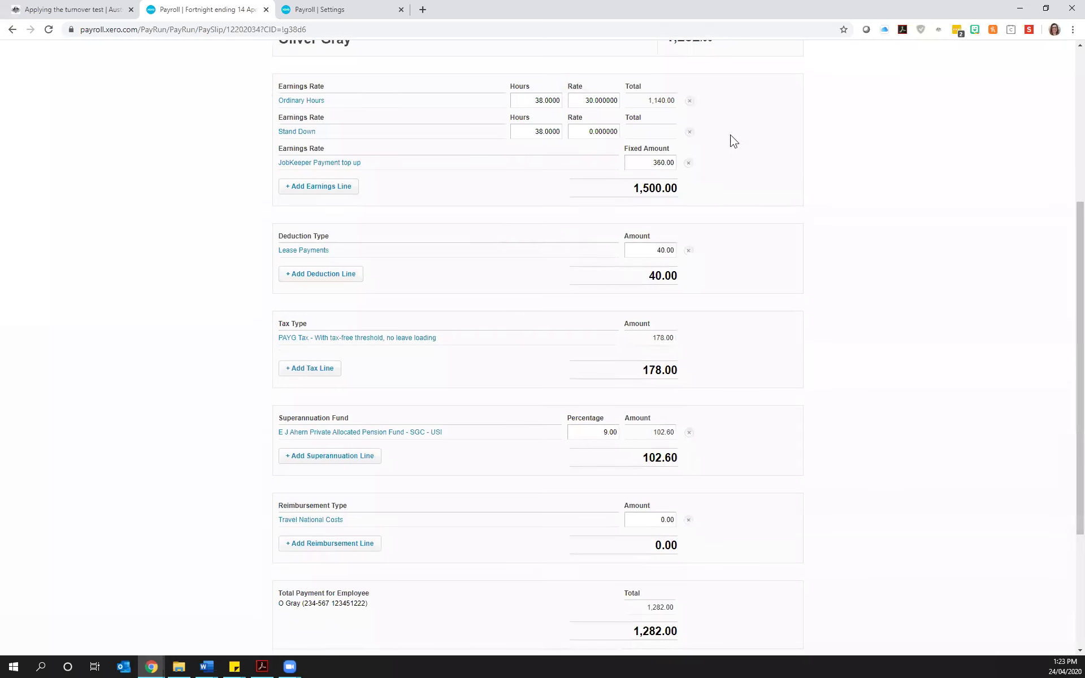
pyautogui.scroll(-4, 653, 381)
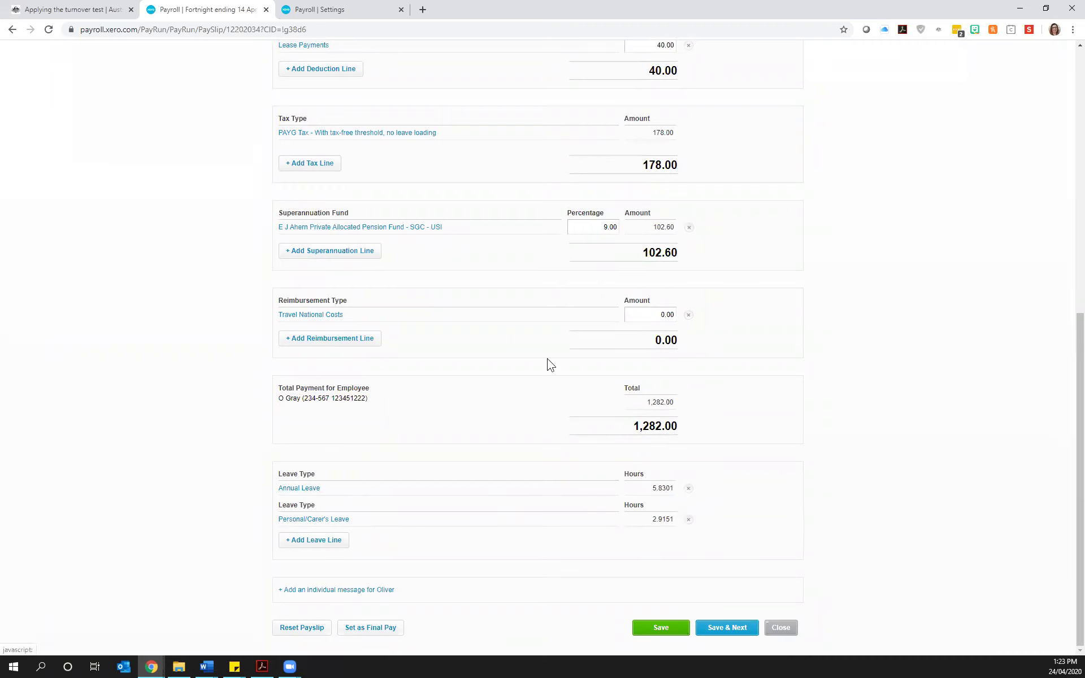
pyautogui.scroll(6, 546, 363)
pyautogui.scroll(3, 546, 363)
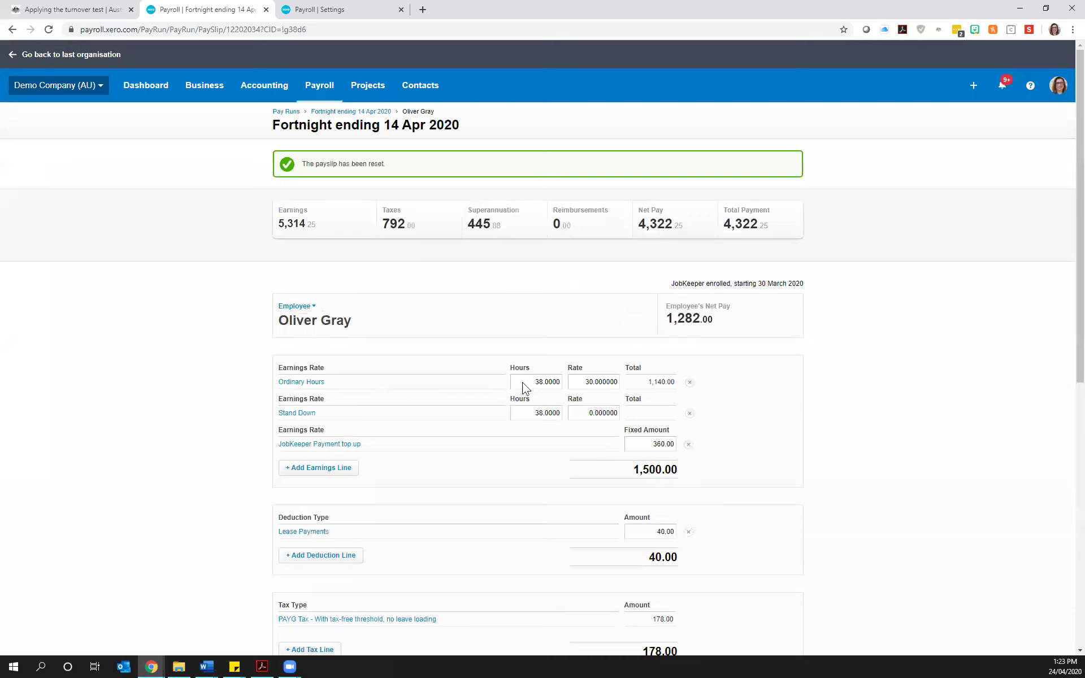
pyautogui.moveTo(532, 383); pyautogui.dragTo(559, 383)
pyautogui.click(880, 393)
pyautogui.scroll(-2, 207, 486)
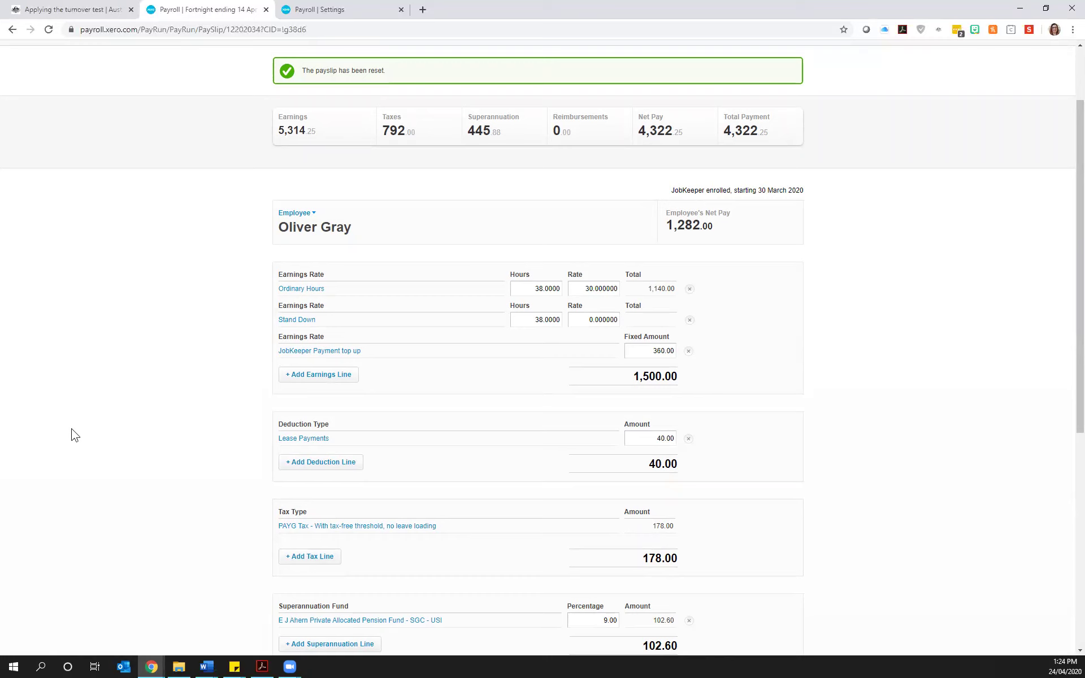
# Step: In the payroll settings tab, open an employee's employment details from the employee list, set the holiday group to Queensland and save
pyautogui.click(328, 9)
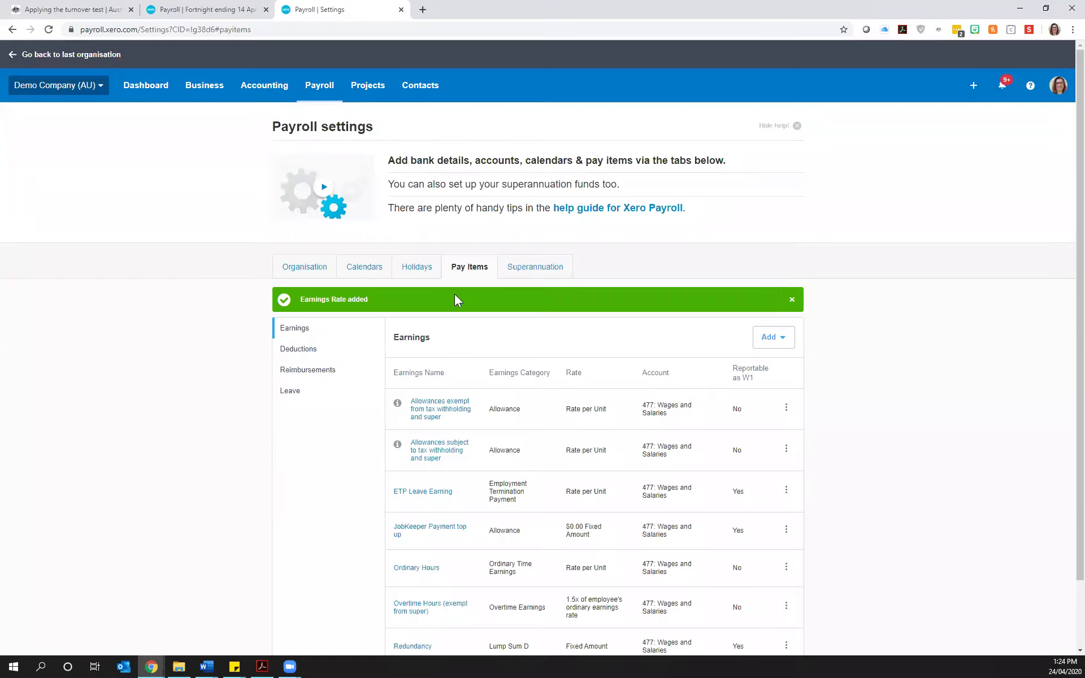
pyautogui.click(412, 270)
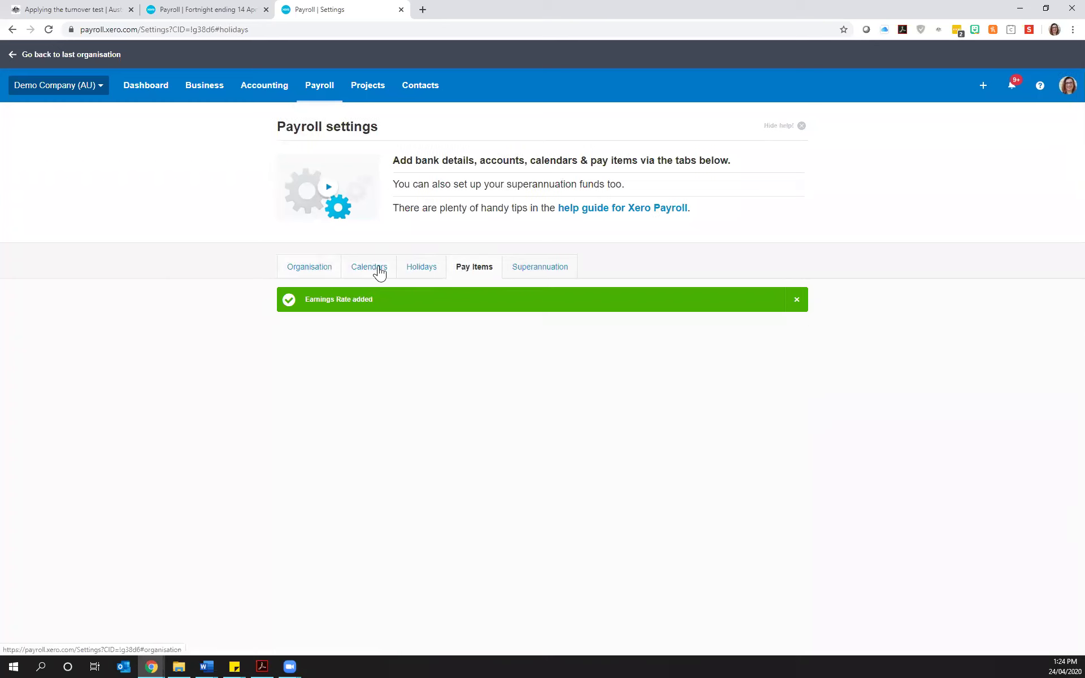
pyautogui.click(320, 87)
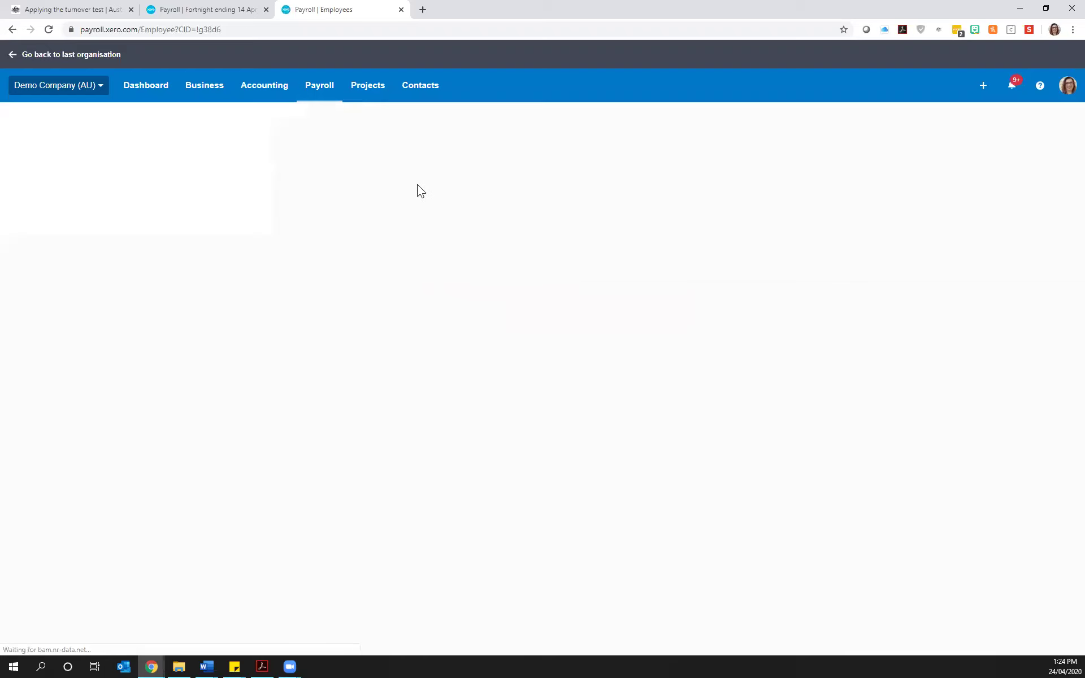
pyautogui.click(415, 373)
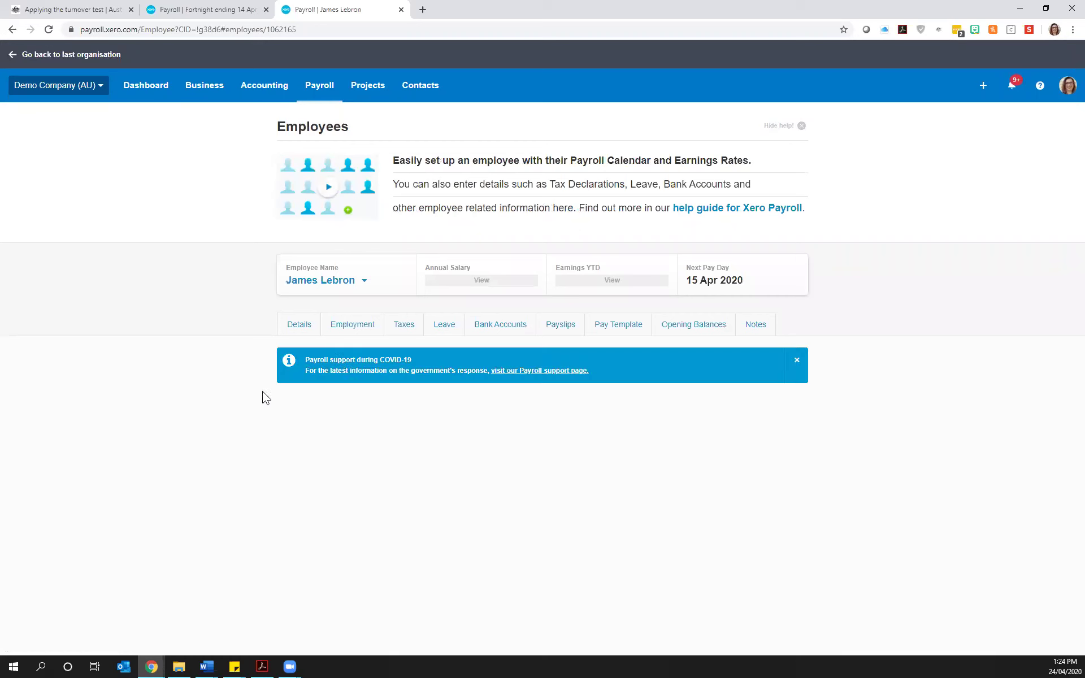
pyautogui.click(350, 323)
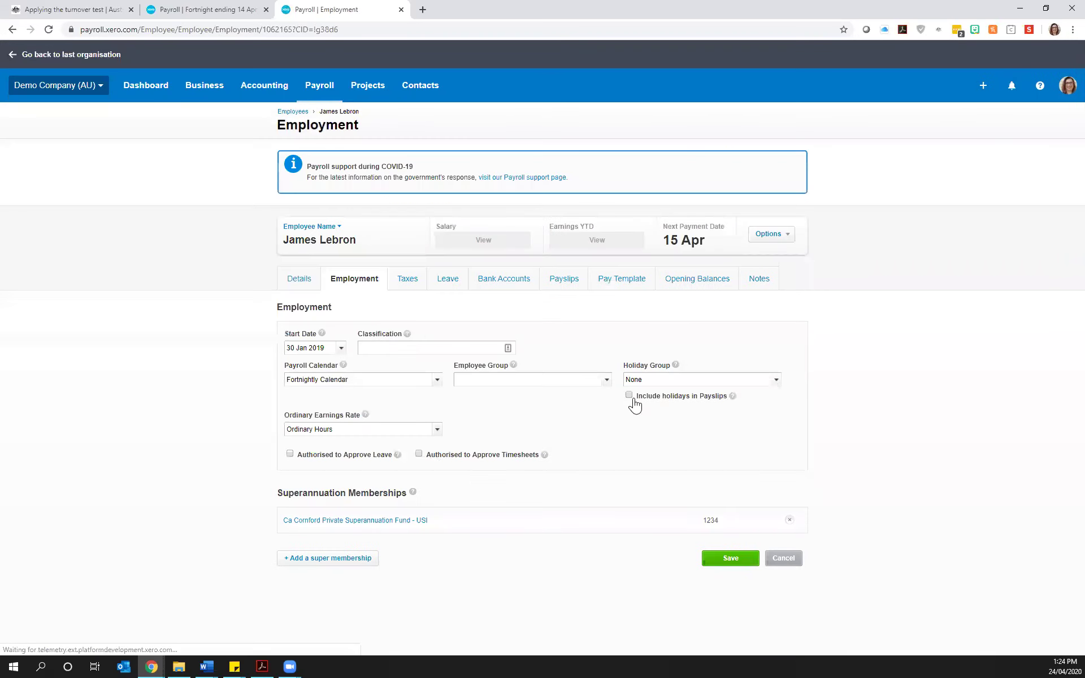
pyautogui.click(775, 380)
pyautogui.click(655, 489)
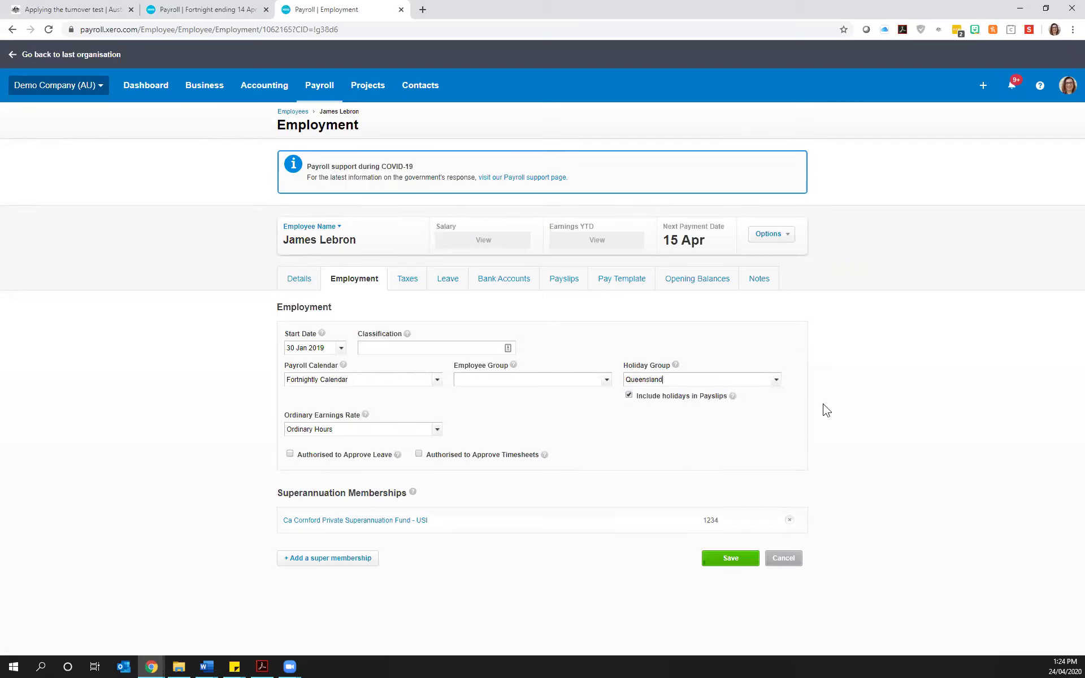
pyautogui.click(728, 559)
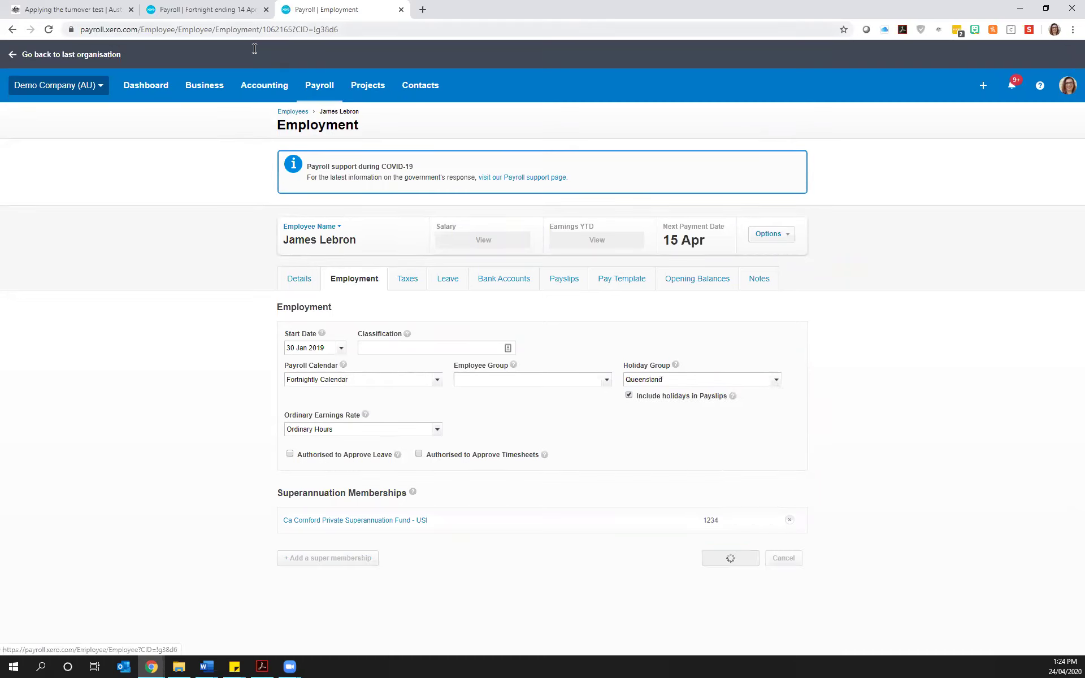
# Step: Return to the open payslip and add a second Ordinary Hours earnings line with 7.6 hours for the public holiday
pyautogui.click(226, 12)
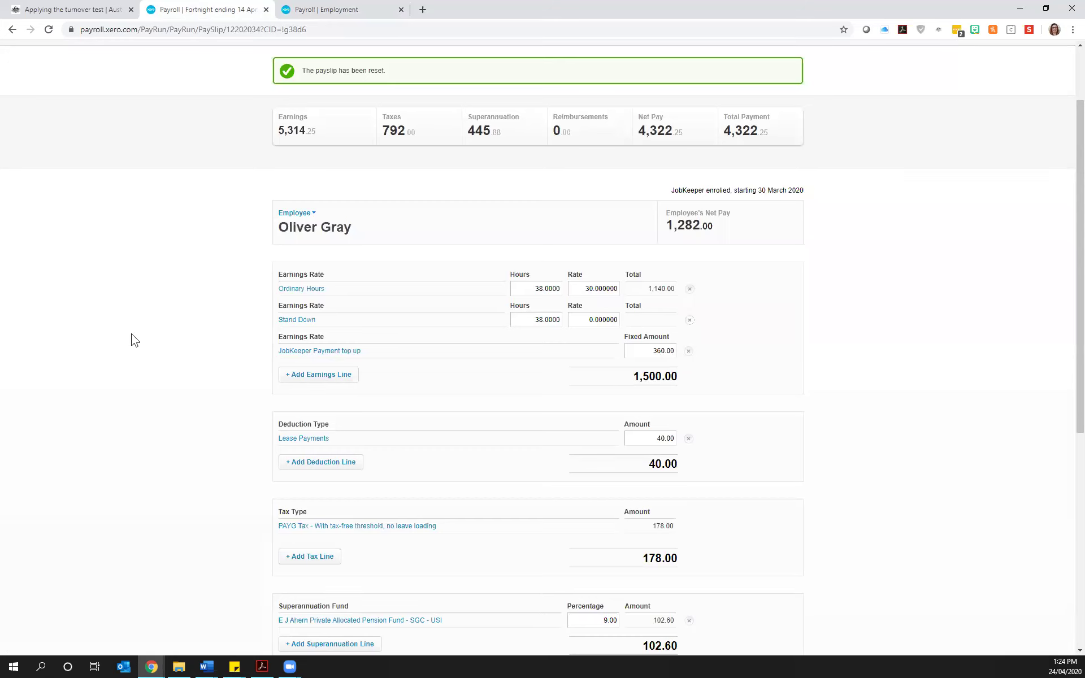
pyautogui.click(531, 293)
pyautogui.click(310, 379)
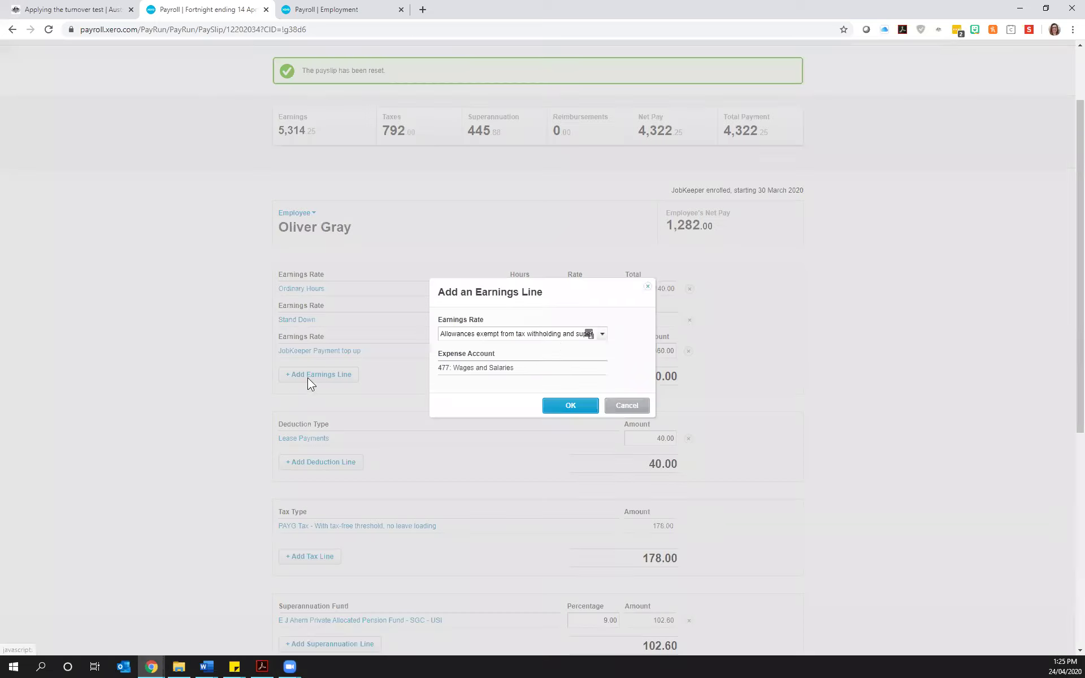
pyautogui.click(598, 334)
pyautogui.click(475, 421)
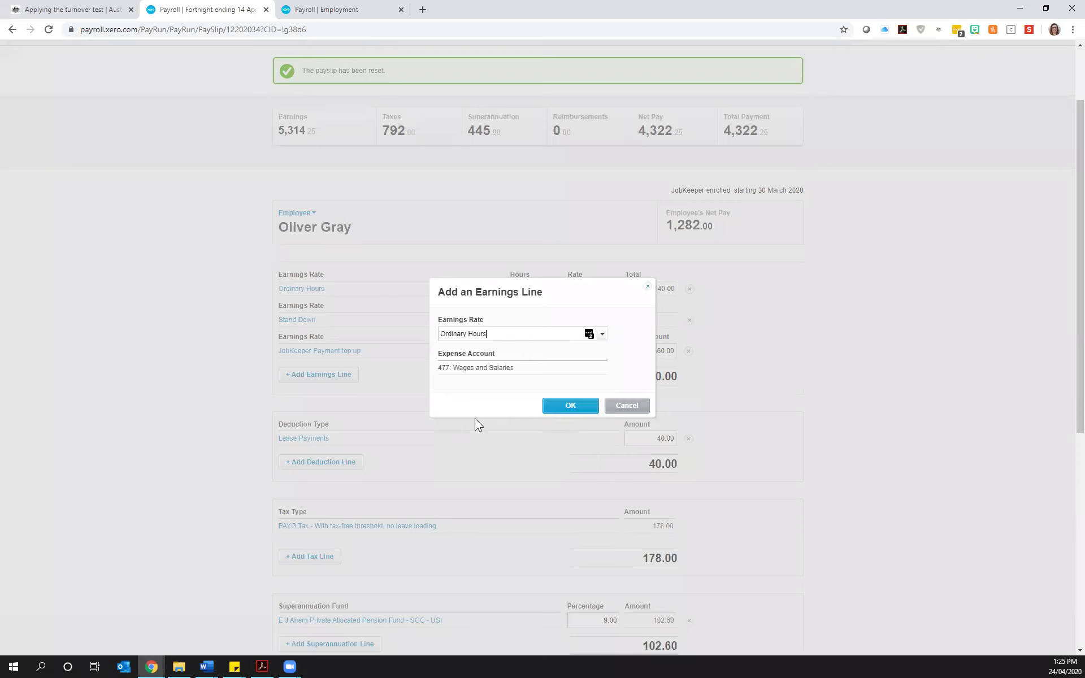
pyautogui.click(565, 404)
pyautogui.click(553, 324)
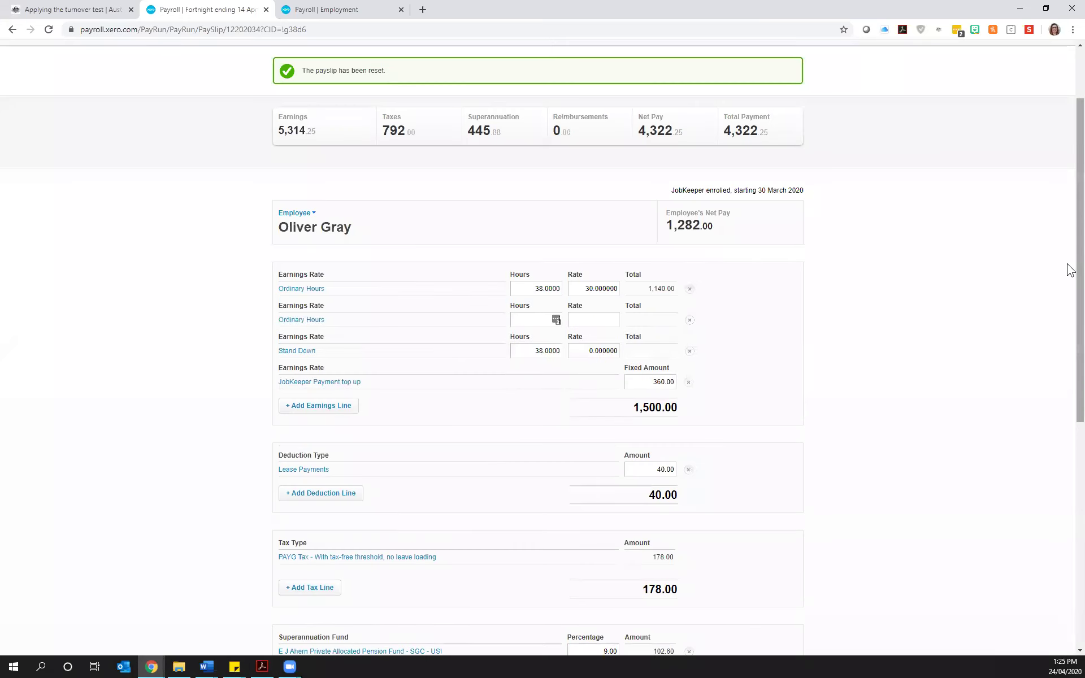
pyautogui.write('7.6')
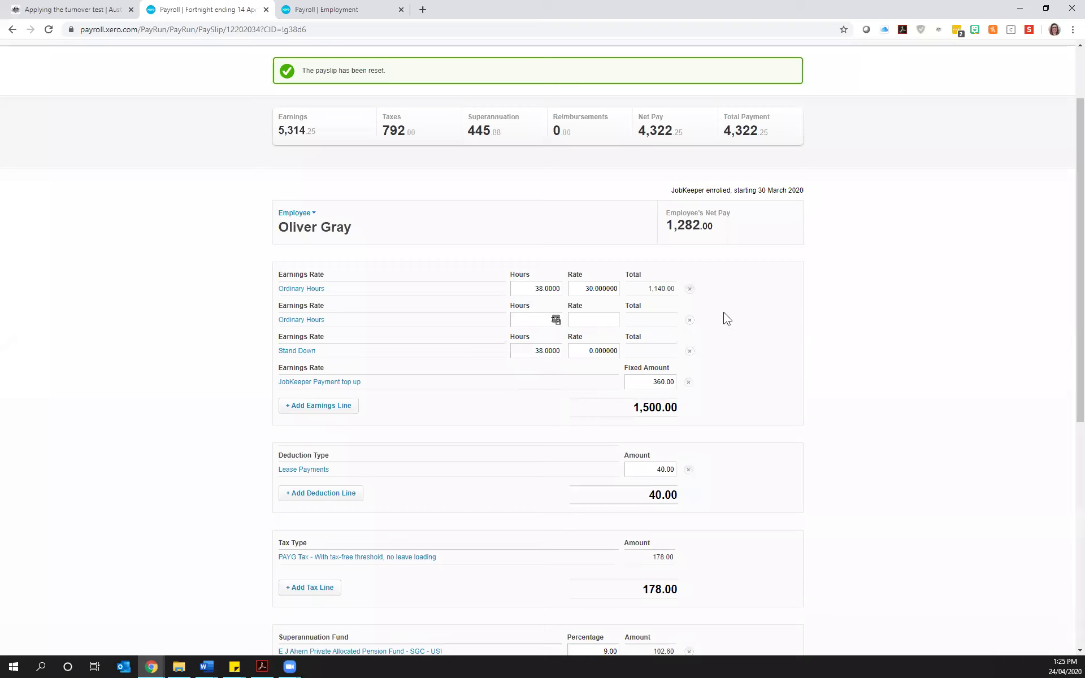
pyautogui.click(603, 329)
pyautogui.press('Tab')
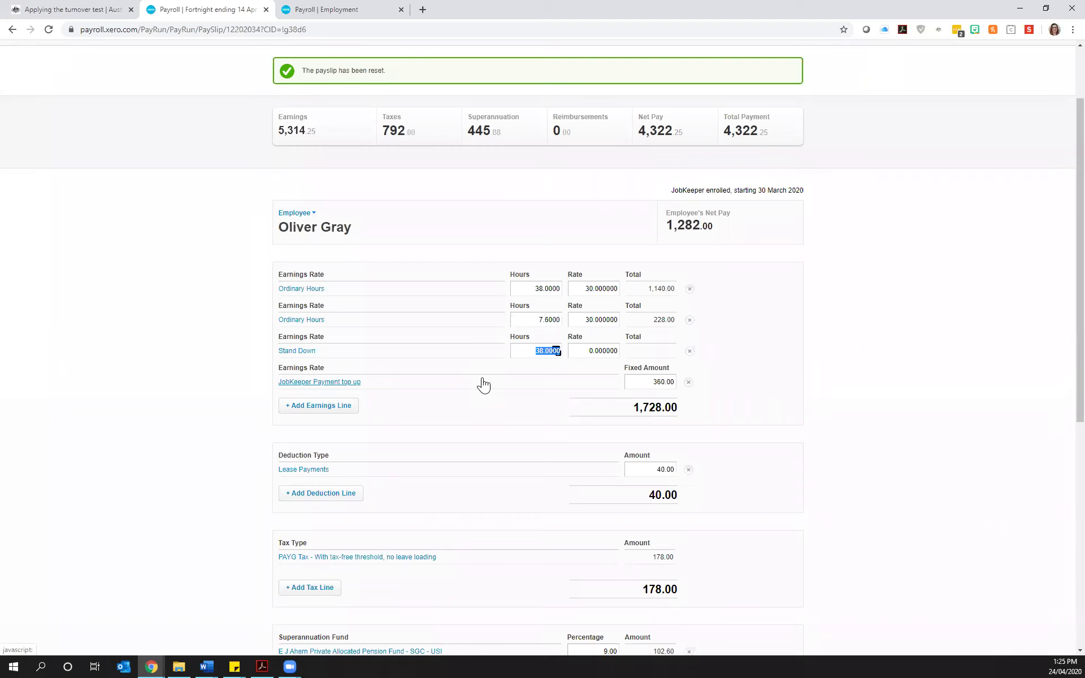
# Step: Reduce the Stand Down line's hours to 30.4
pyautogui.press('BackSpace')
pyautogui.write('30.4')
pyautogui.press('Tab')
pyautogui.click(680, 407)
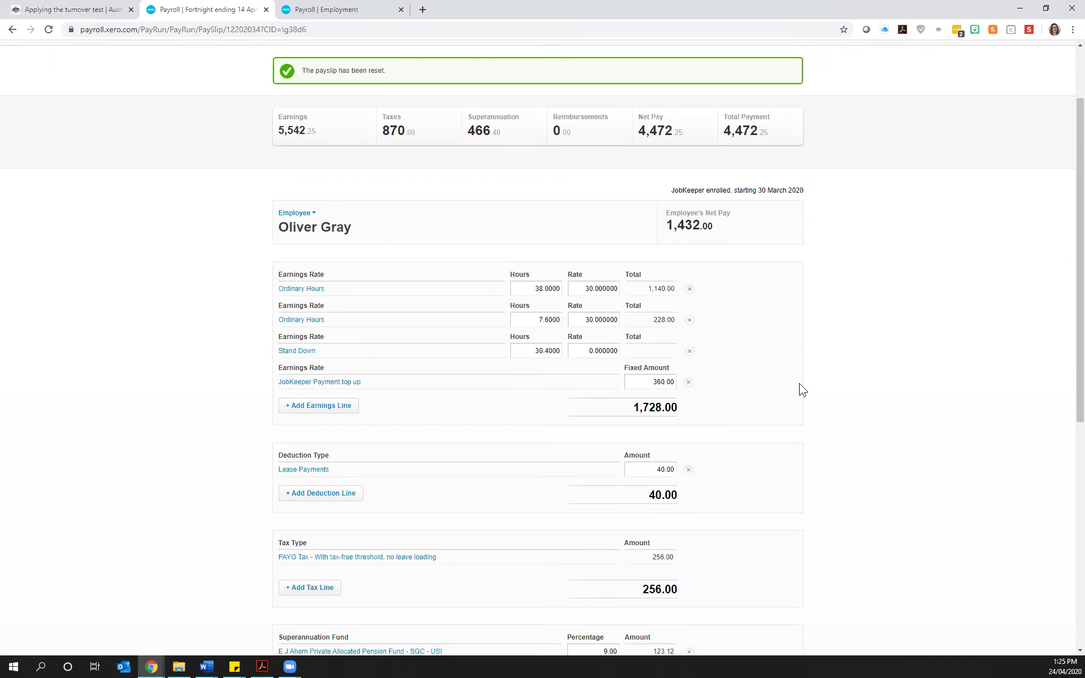
# Step: Replace the JobKeeper Payment top up amount with 132
pyautogui.moveTo(669, 382); pyautogui.dragTo(1069, 356)
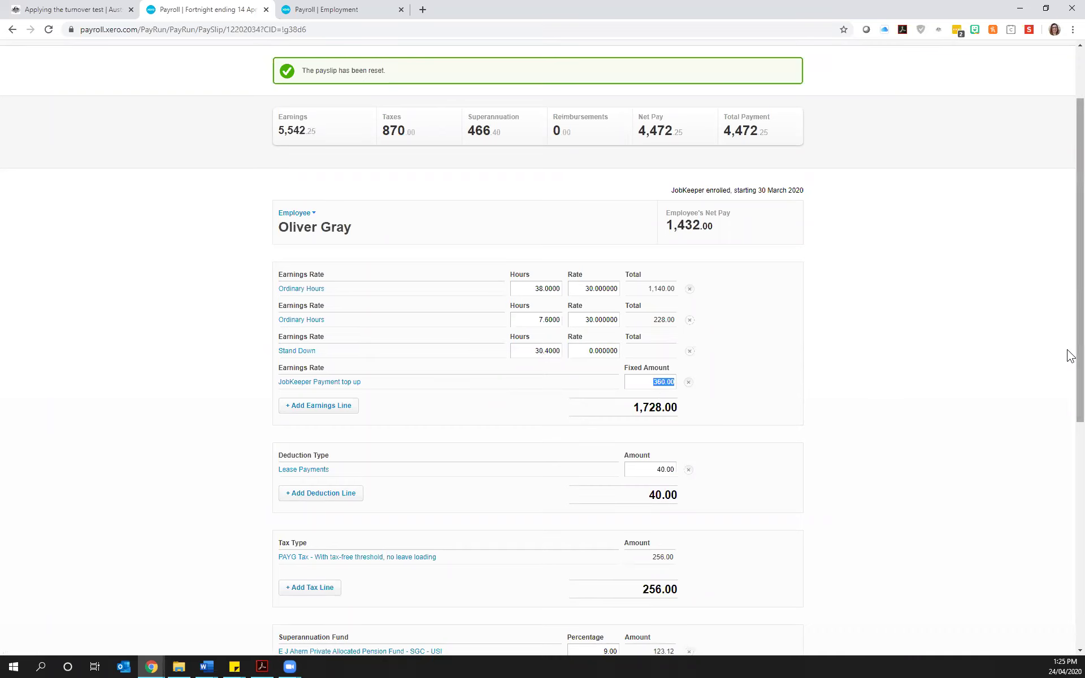
pyautogui.press('BackSpace')
pyautogui.click(650, 425)
pyautogui.click(658, 384)
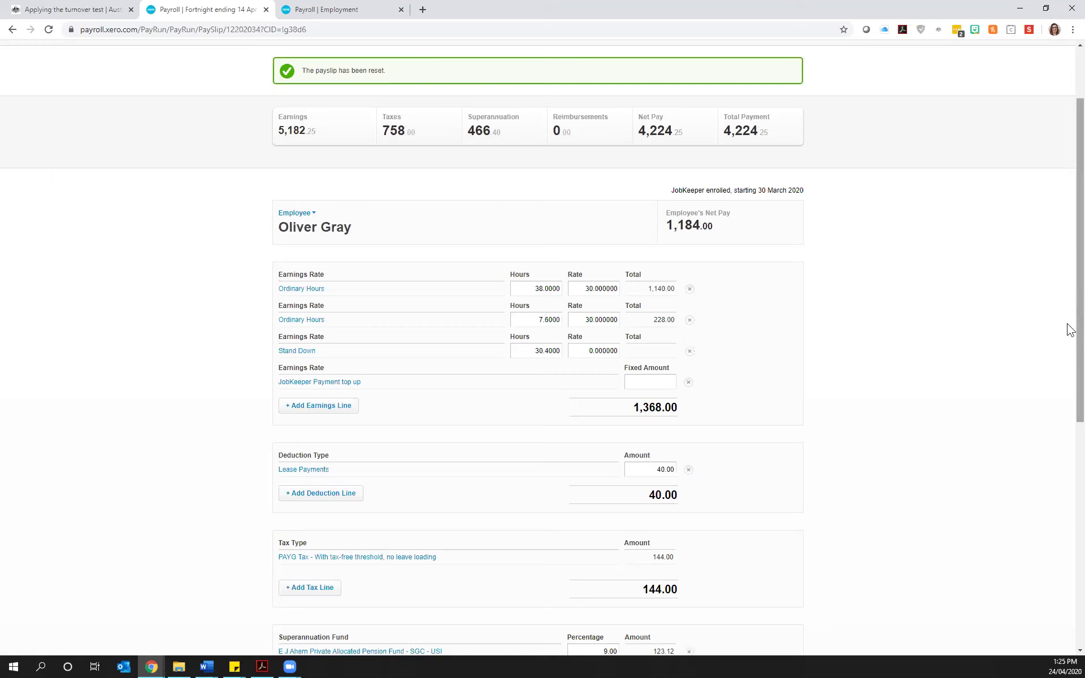
pyautogui.write('132')
pyautogui.click(24, 288)
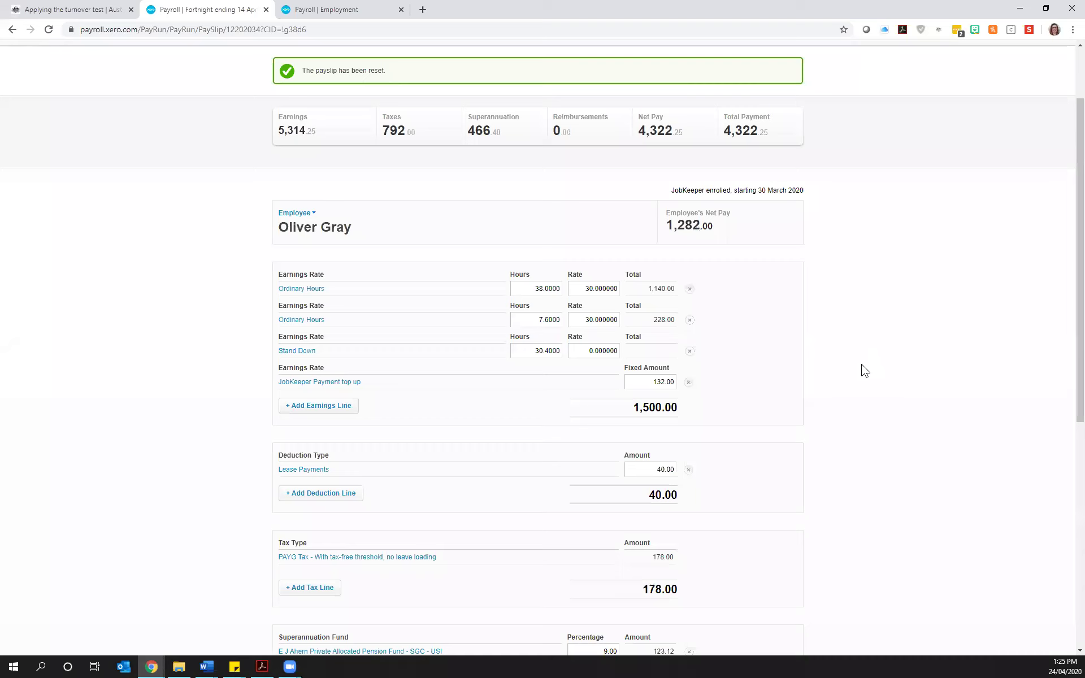
# Step: Check the payslip's totals and leave accruals, save it and continue to the next employee's payslip
pyautogui.scroll(-7, 864, 370)
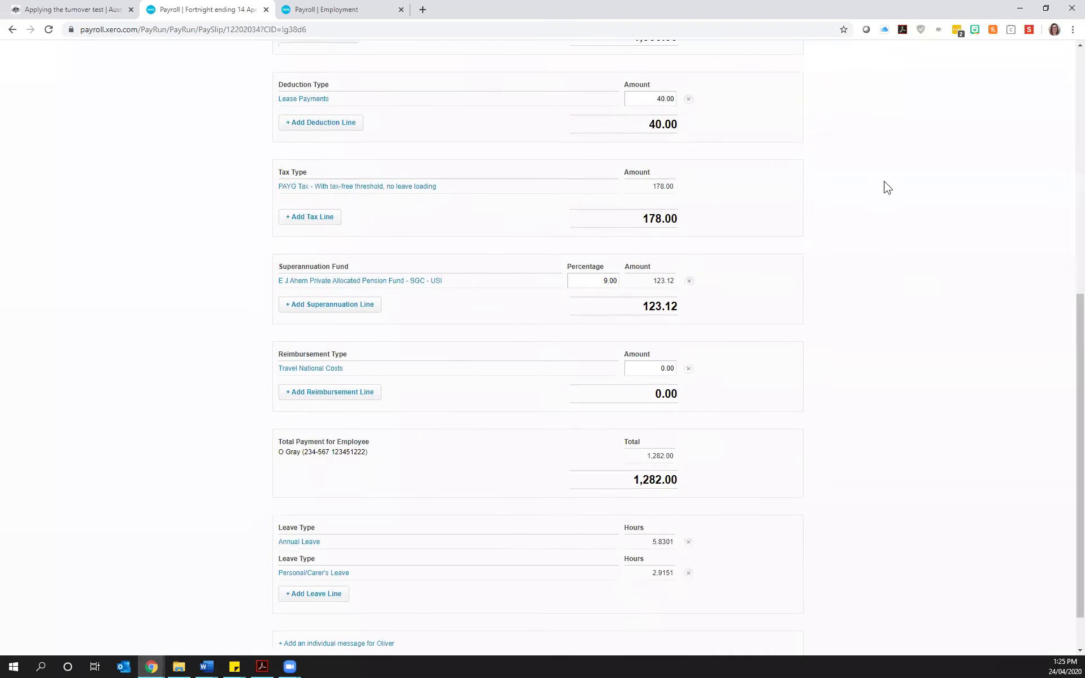
pyautogui.scroll(5, 714, 414)
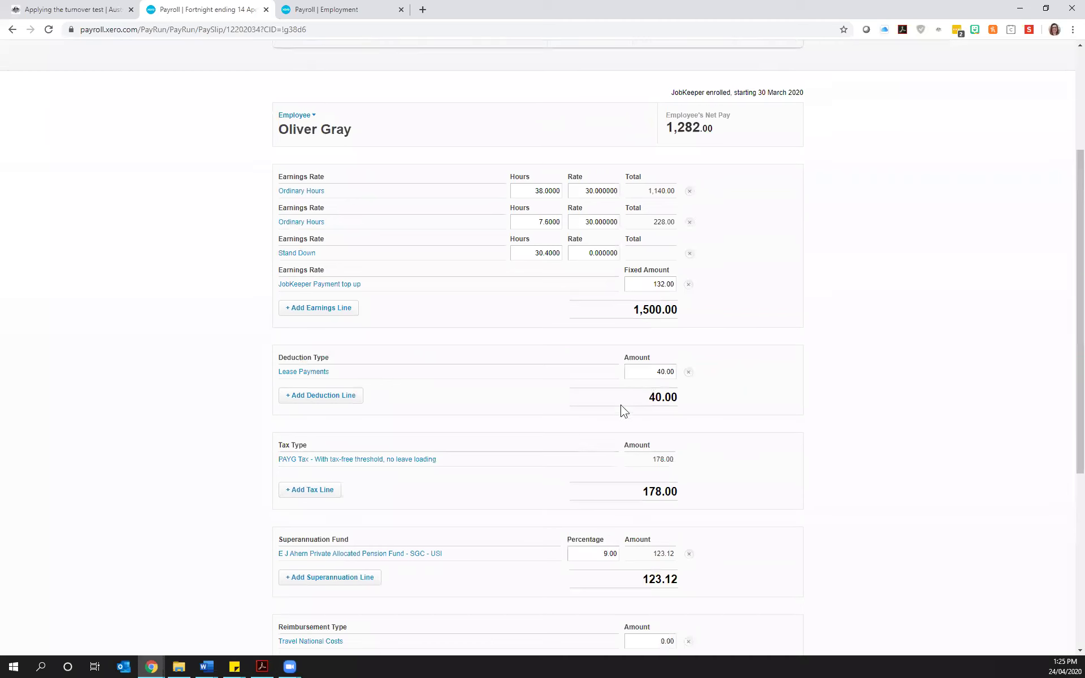
pyautogui.scroll(-2, 707, 509)
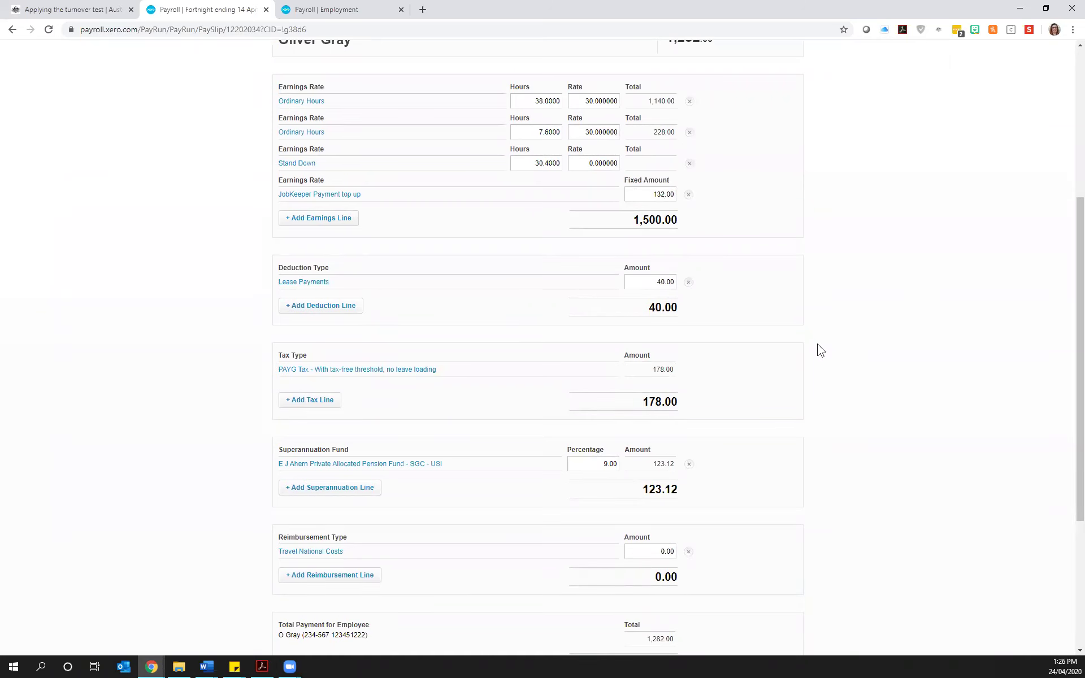
pyautogui.scroll(3, 169, 384)
pyautogui.scroll(-7, 213, 452)
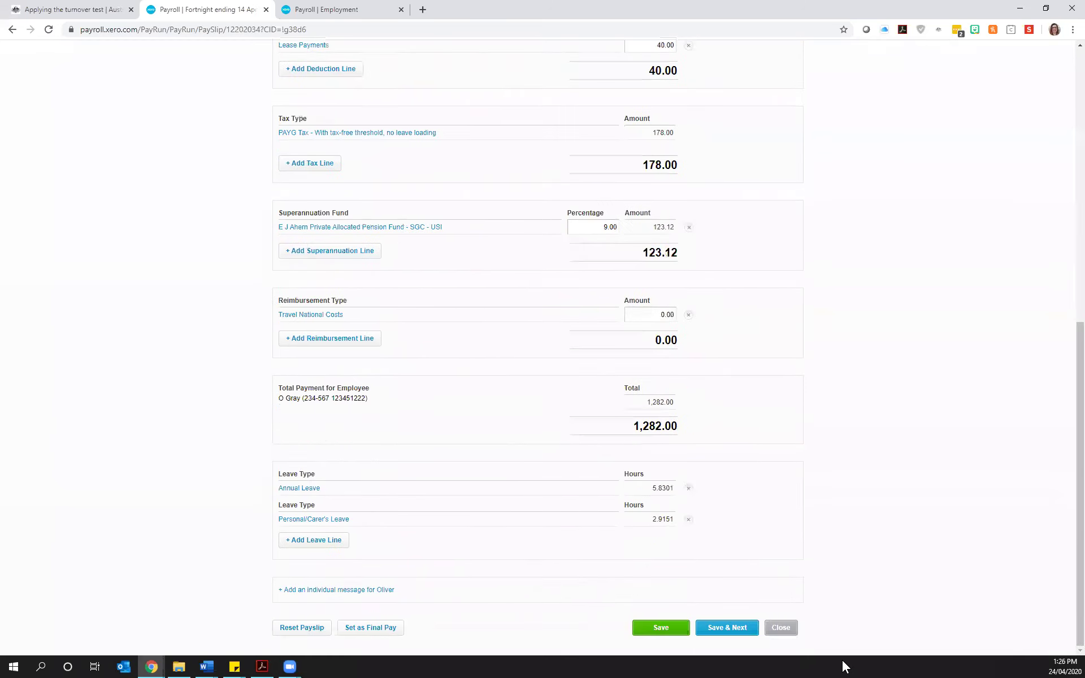
pyautogui.click(725, 628)
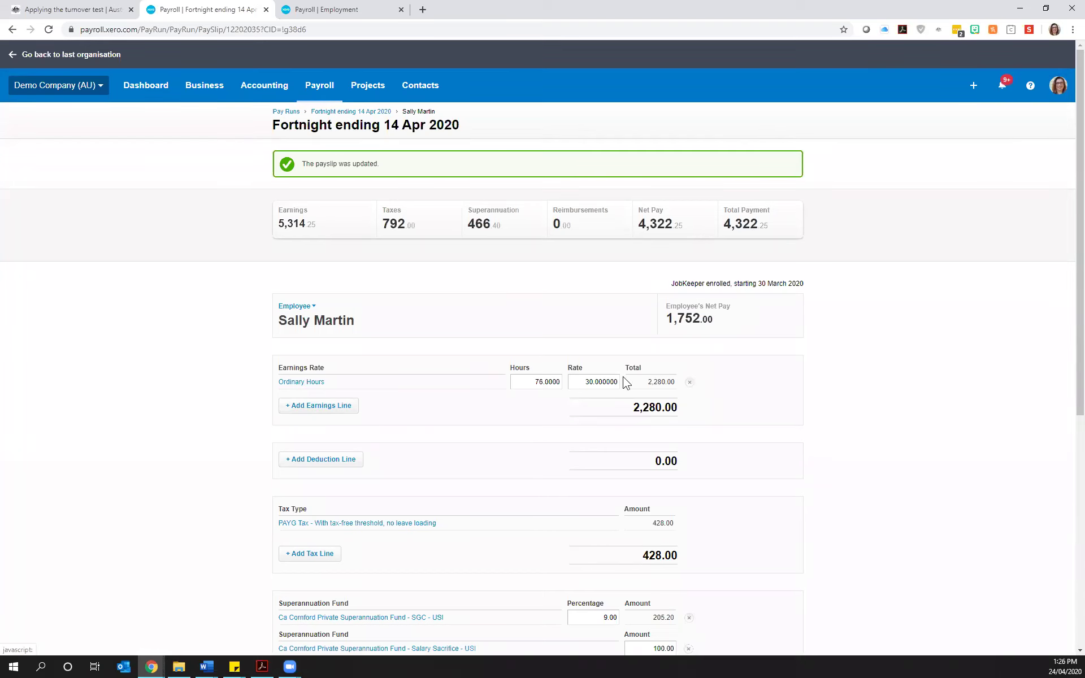
# Step: Set the payslip's Ordinary Hours to 0 and add a JobKeeper Payment top up earnings line of 1,500
pyautogui.click(530, 385)
pyautogui.write('0')
pyautogui.click(1049, 338)
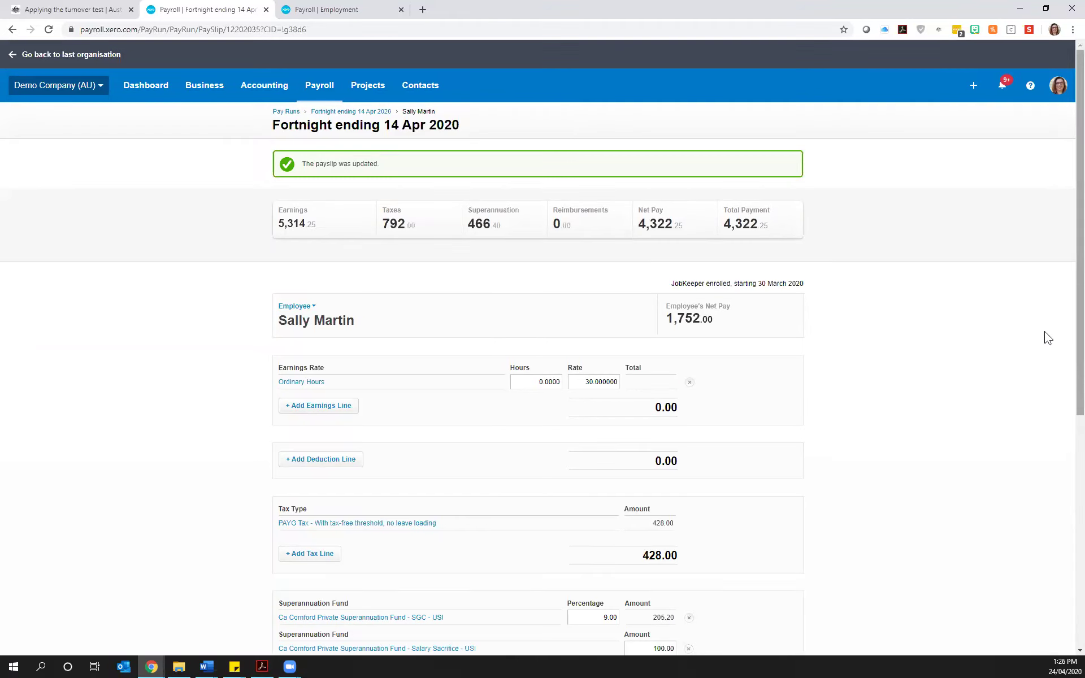
pyautogui.click(315, 407)
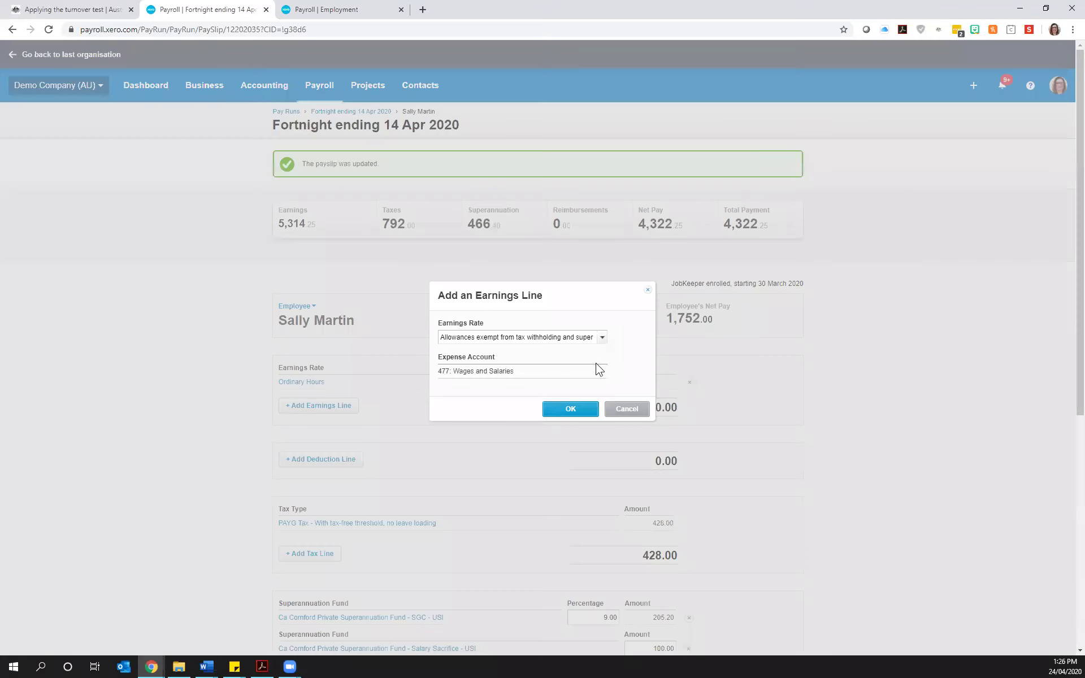
pyautogui.click(602, 337)
pyautogui.click(469, 399)
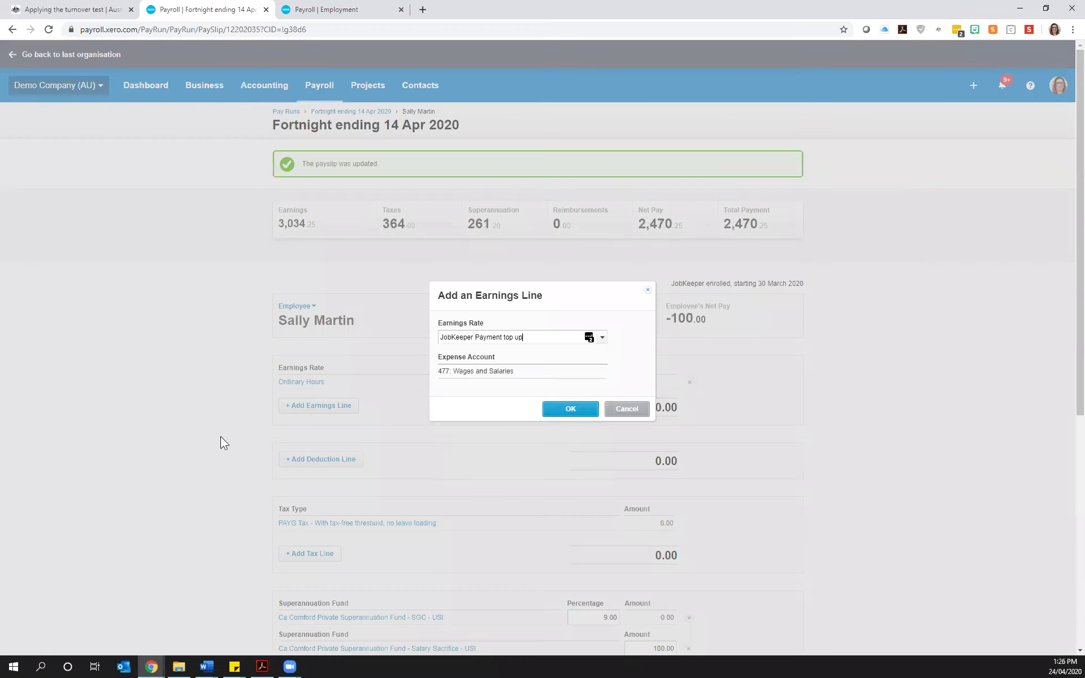
pyautogui.click(570, 409)
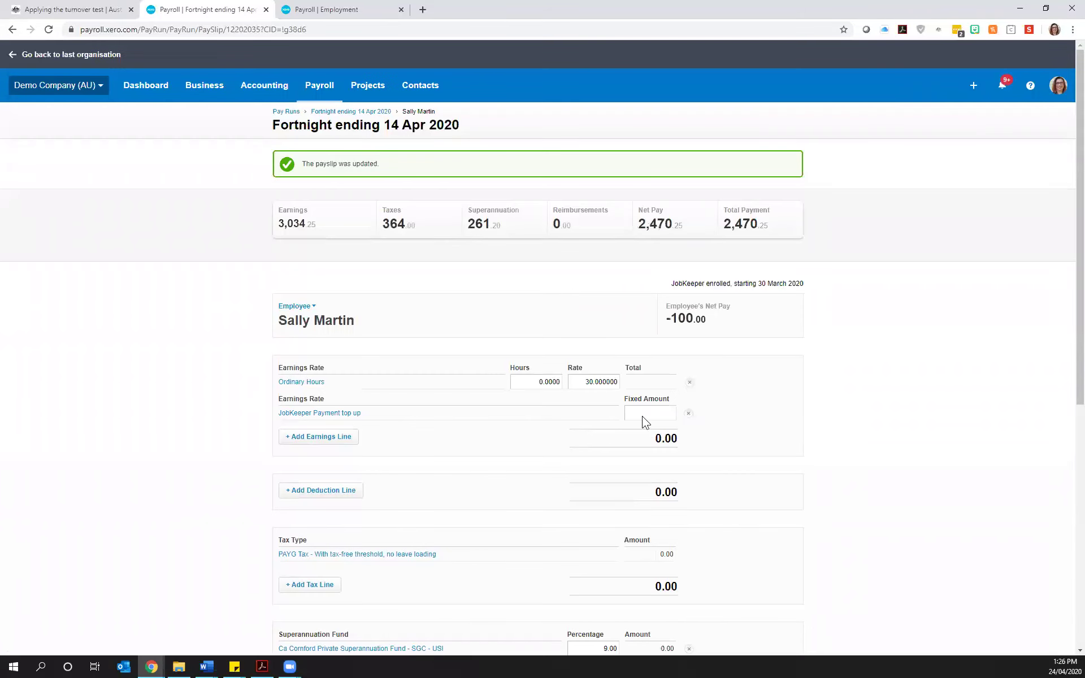
pyautogui.press('Tab')
pyautogui.scroll(-2, 719, 361)
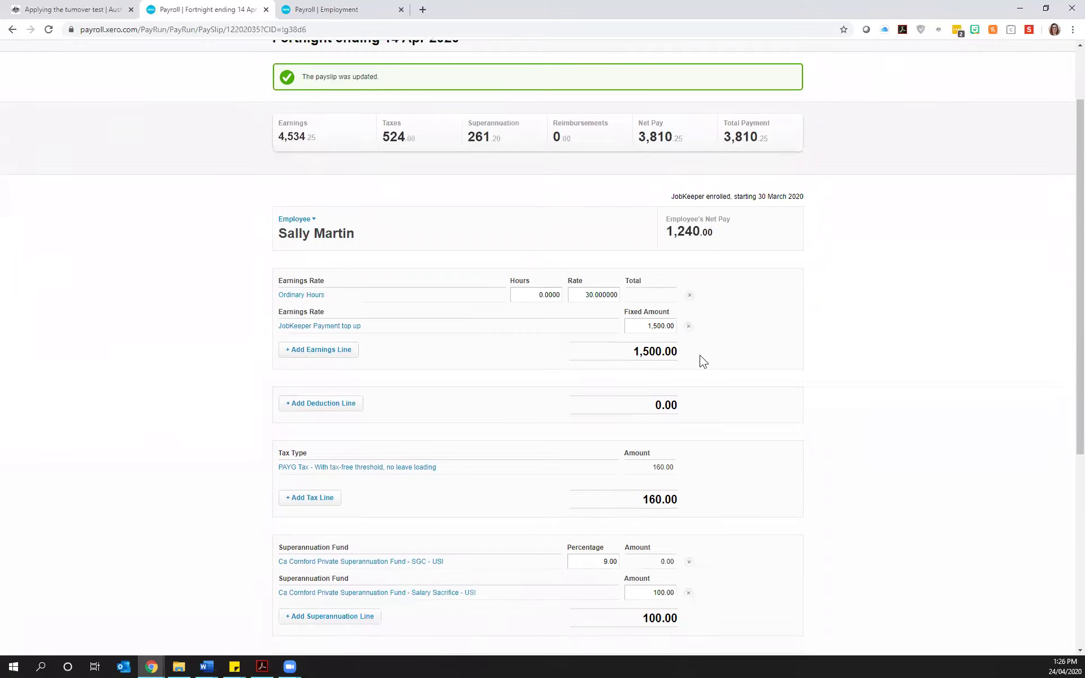
pyautogui.moveTo(653, 345); pyautogui.dragTo(743, 359)
pyautogui.click(963, 364)
# Step: Remove the Annual Leave and Personal/Carer's Leave accrual lines from the stood-down employee's payslip
pyautogui.scroll(-3, 669, 381)
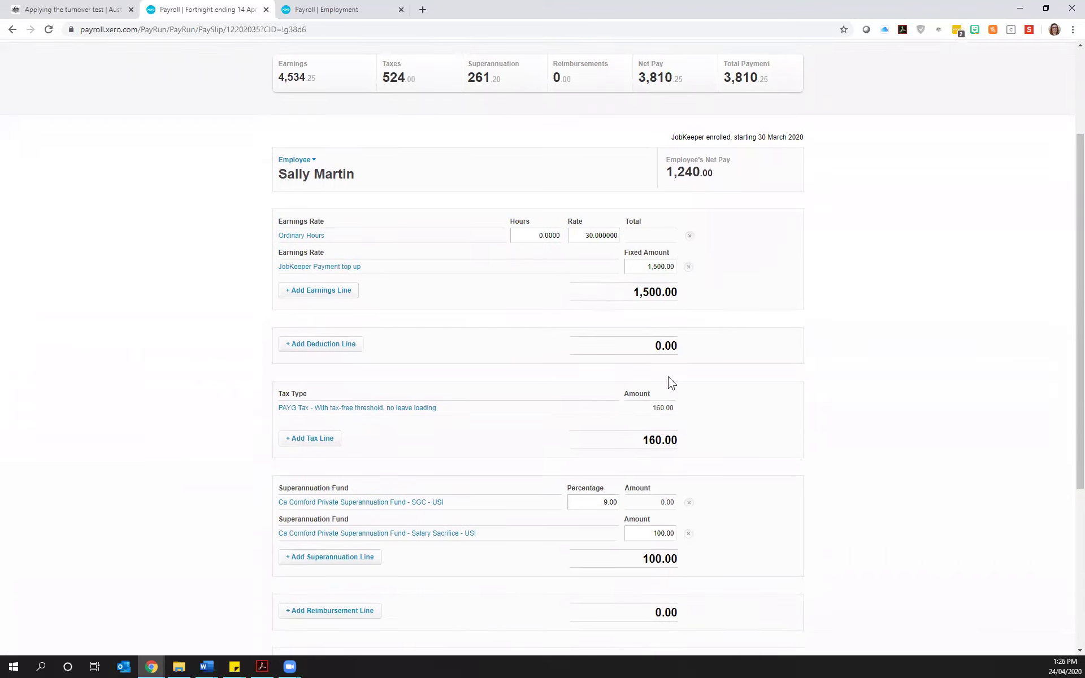
pyautogui.scroll(-1, 639, 280)
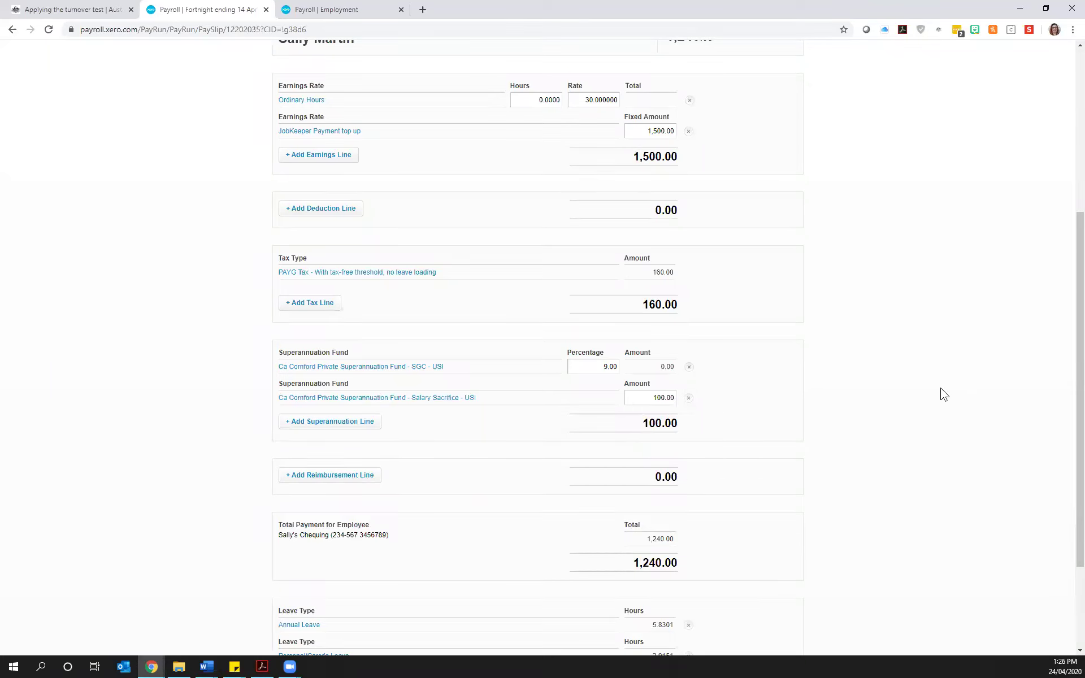
pyautogui.scroll(-3, 904, 429)
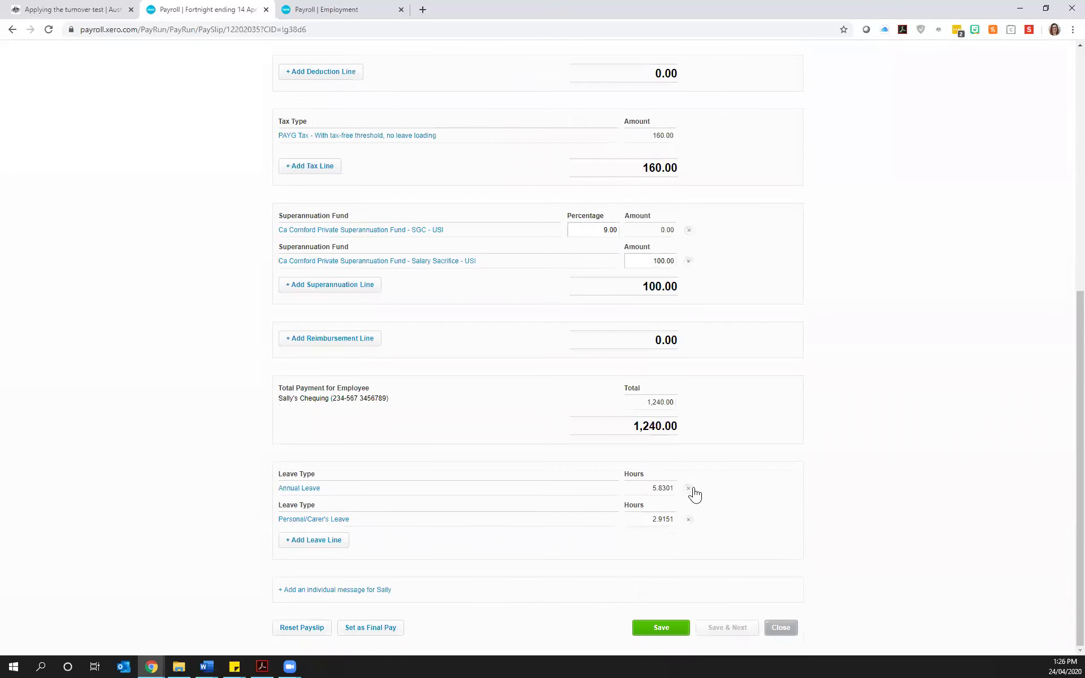
pyautogui.click(689, 488)
pyautogui.click(688, 519)
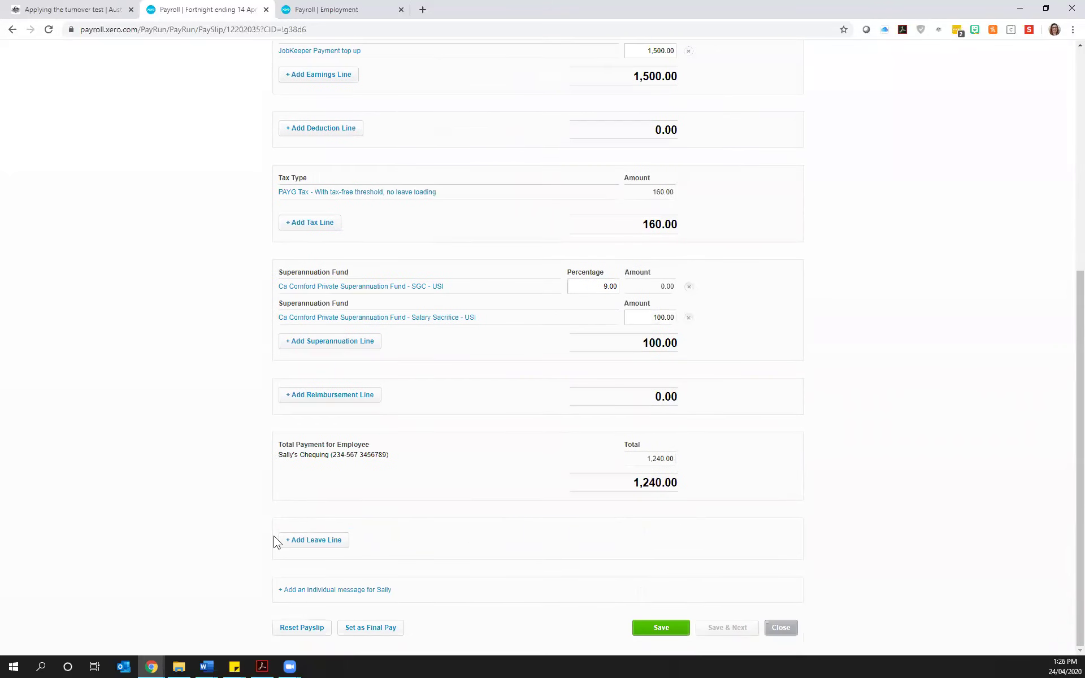
# Step: Remove the Ordinary Hours earnings line from the payslip and save the payslip
pyautogui.scroll(1, 826, 382)
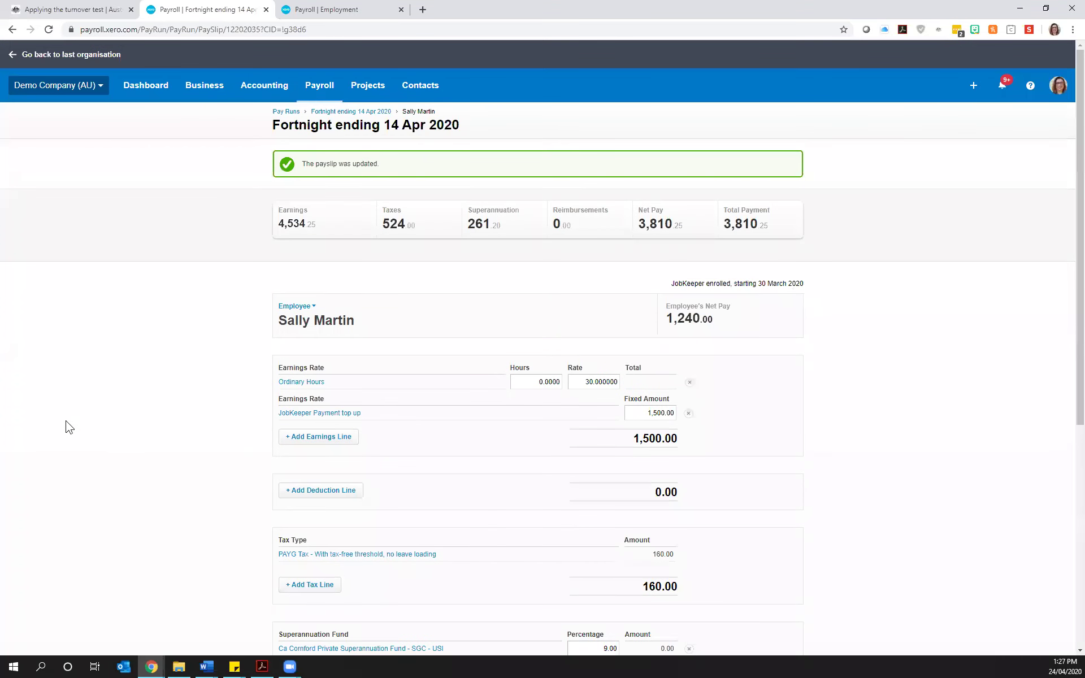
pyautogui.click(689, 382)
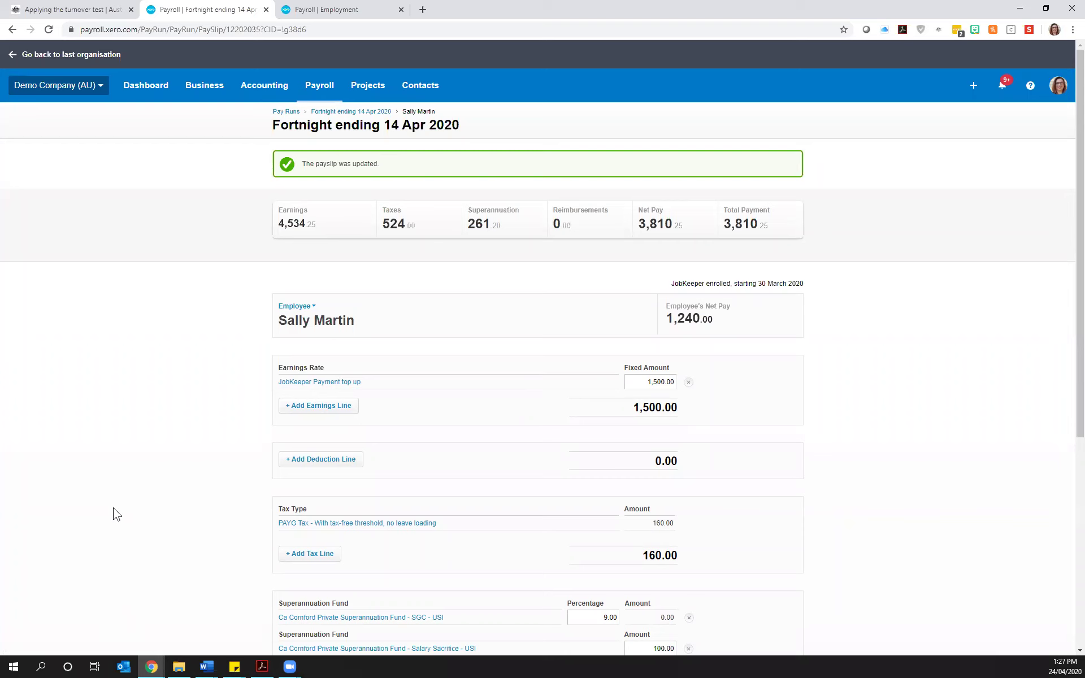
pyautogui.scroll(-3, 847, 405)
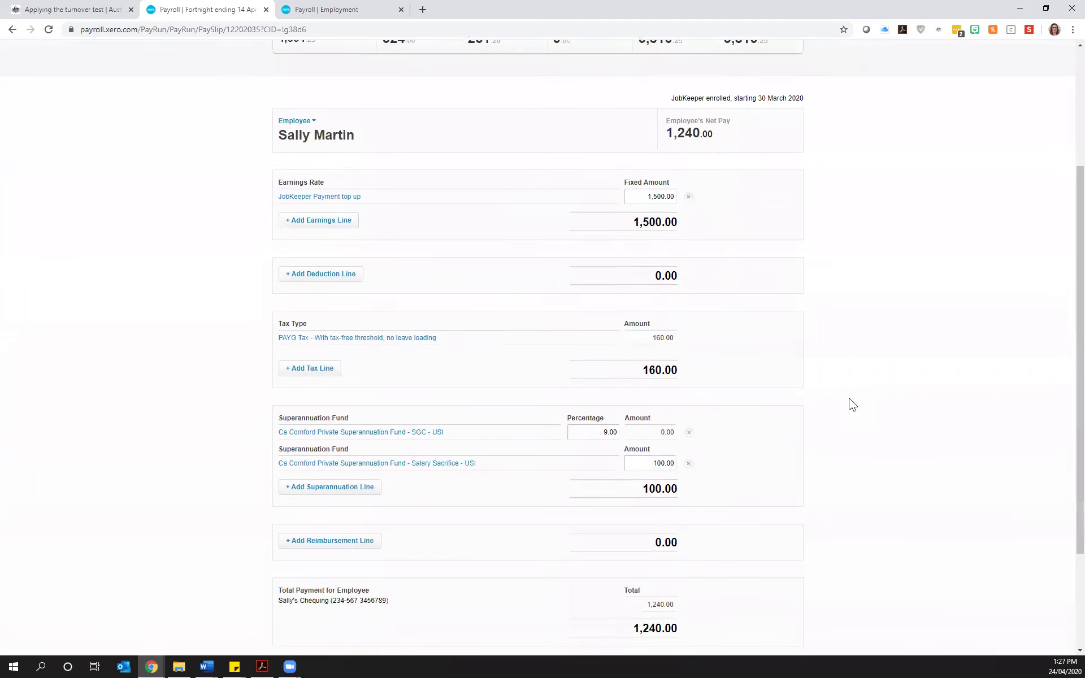
pyautogui.scroll(-2, 852, 405)
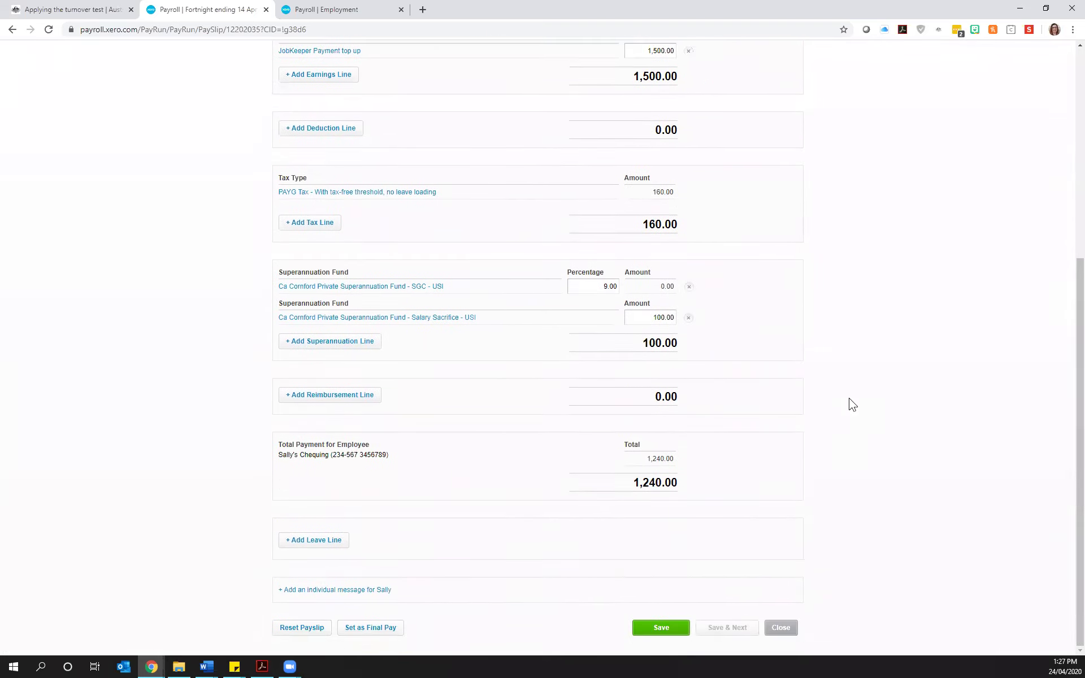
pyautogui.click(661, 629)
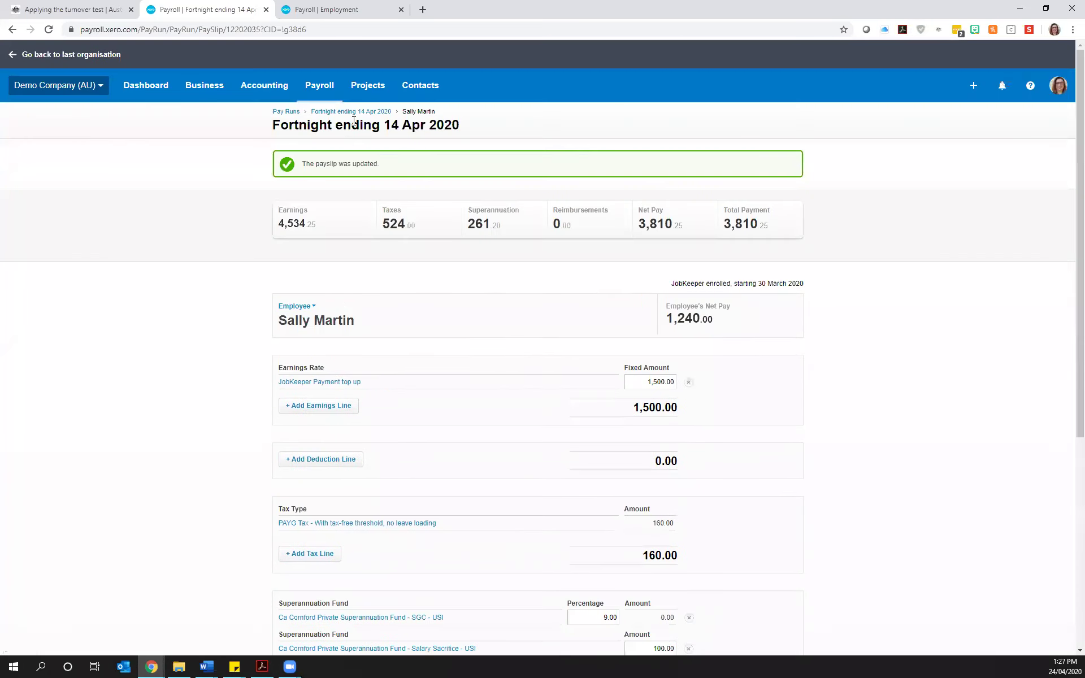
# Step: Return to the pay run ending 14 Apr 2020 and open its payslips report to review the first employee's payslip
pyautogui.click(362, 112)
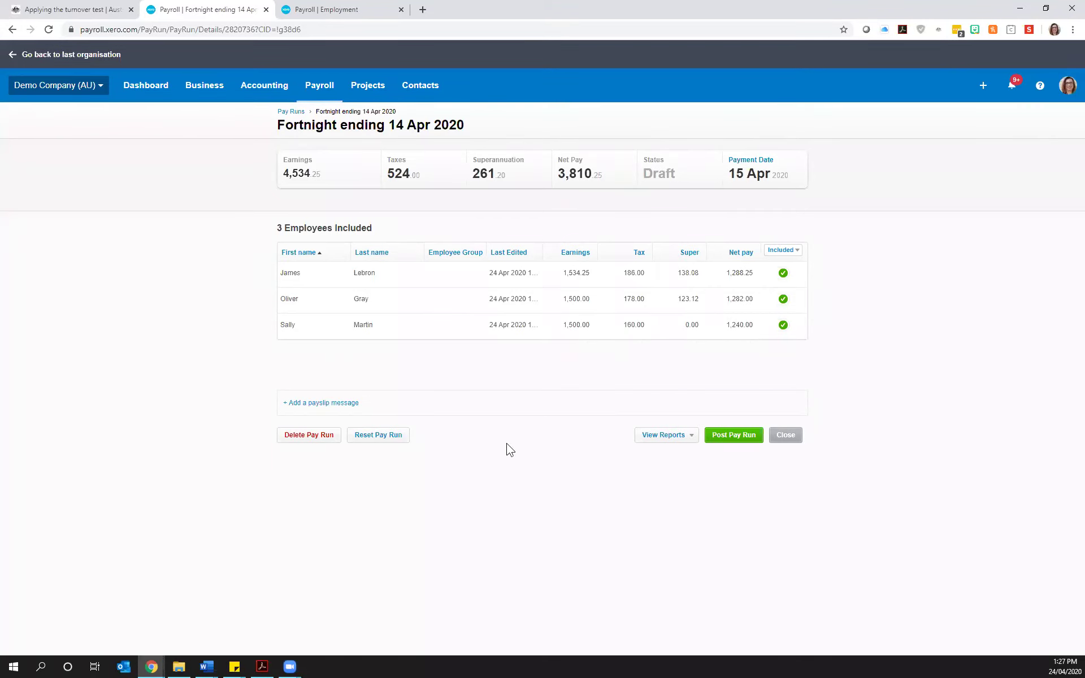
pyautogui.click(693, 440)
pyautogui.click(652, 452)
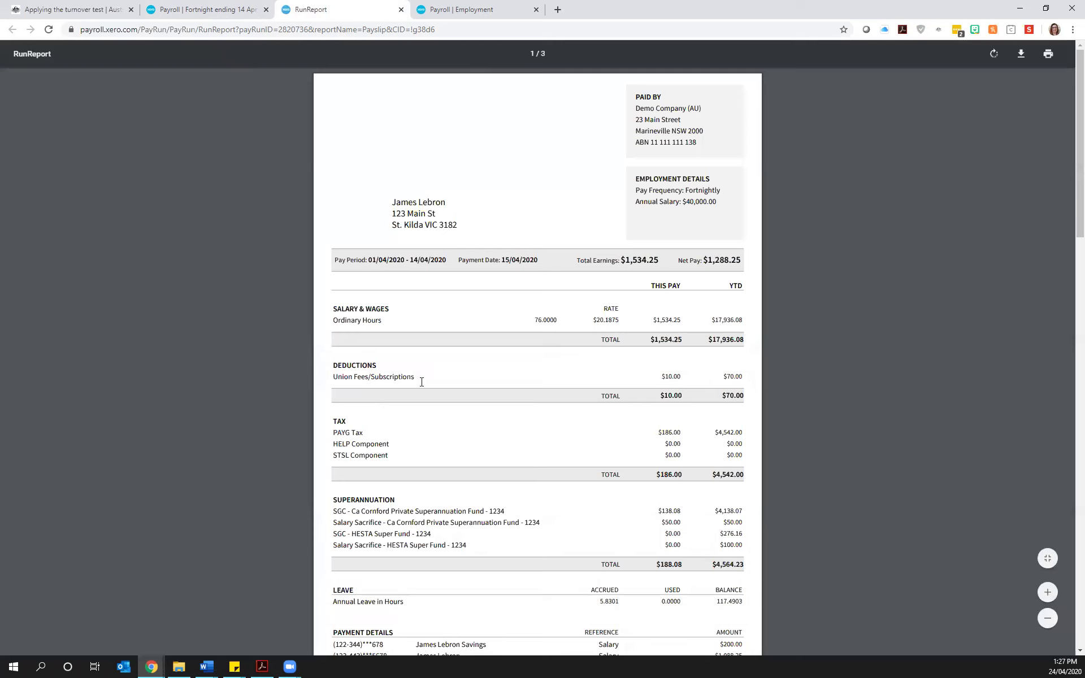
pyautogui.scroll(-2, 424, 382)
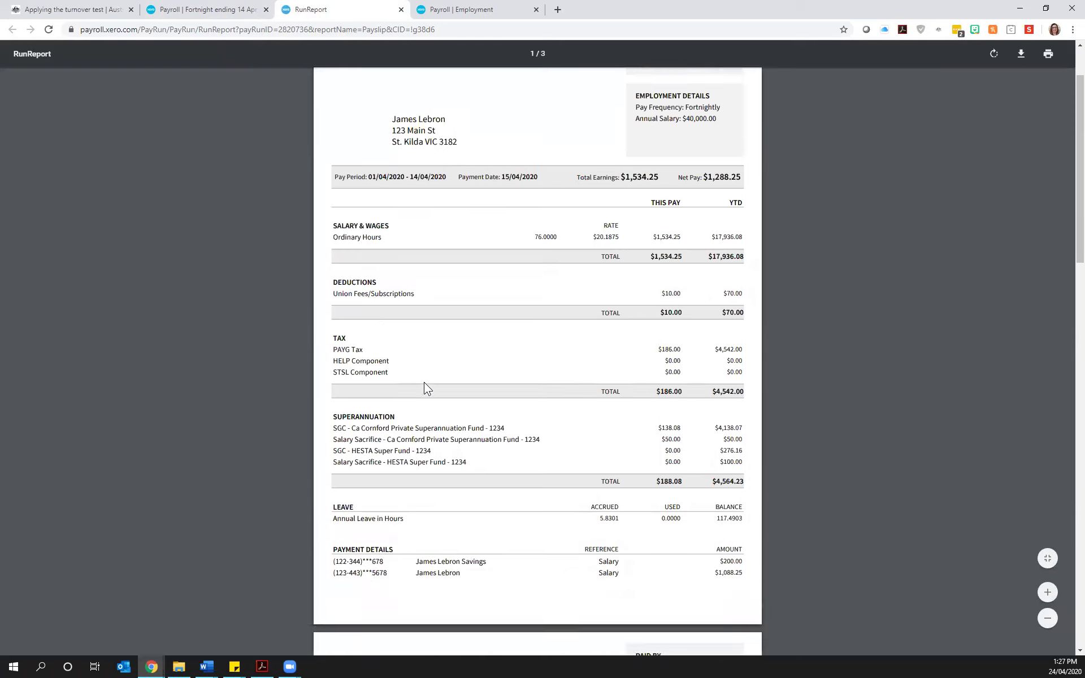
pyautogui.scroll(2, 428, 383)
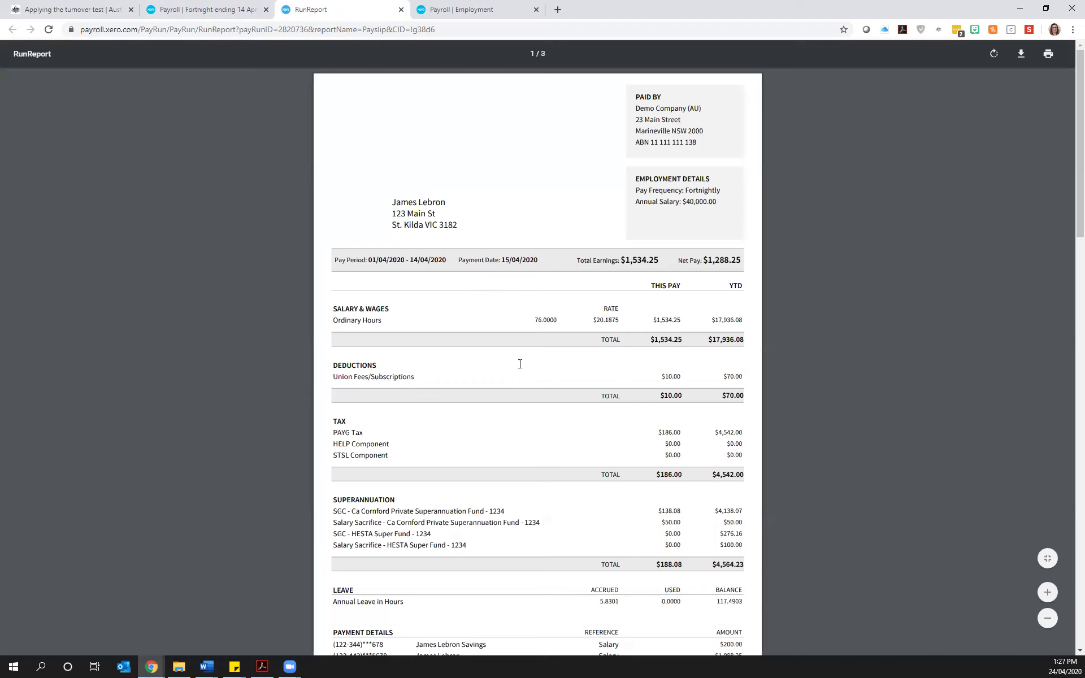
pyautogui.scroll(-20, 598, 460)
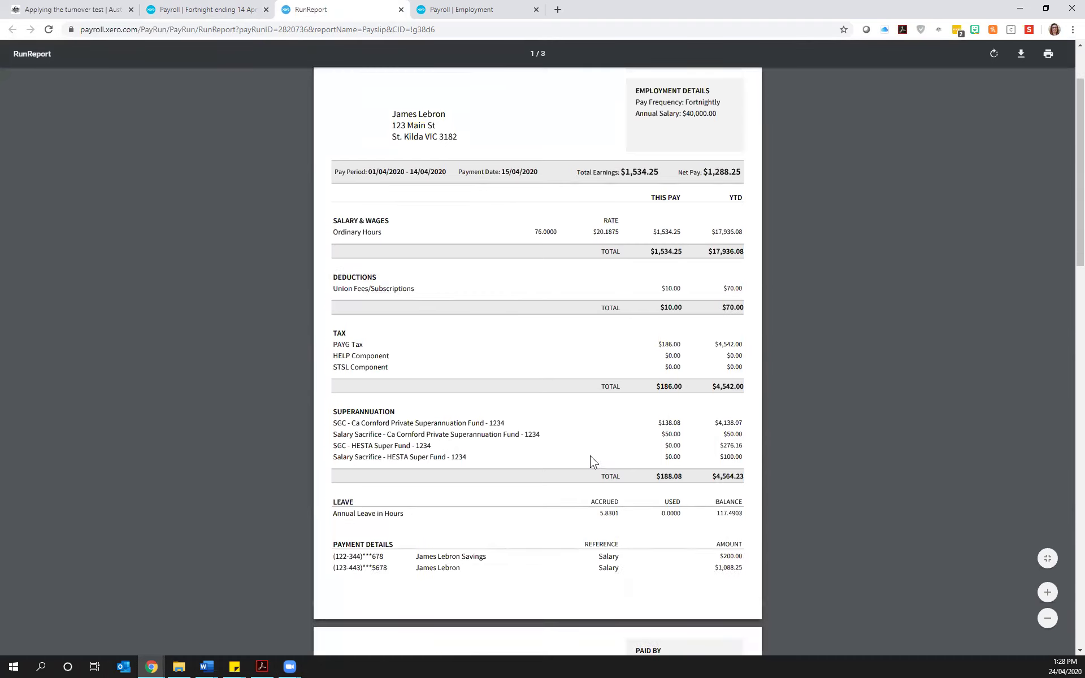
# Step: Review the JobKeeper Payment top up, Ordinary Hours and Stand Down lines on the second employee's payslip
pyautogui.scroll(-3, 591, 460)
pyautogui.scroll(2, 557, 436)
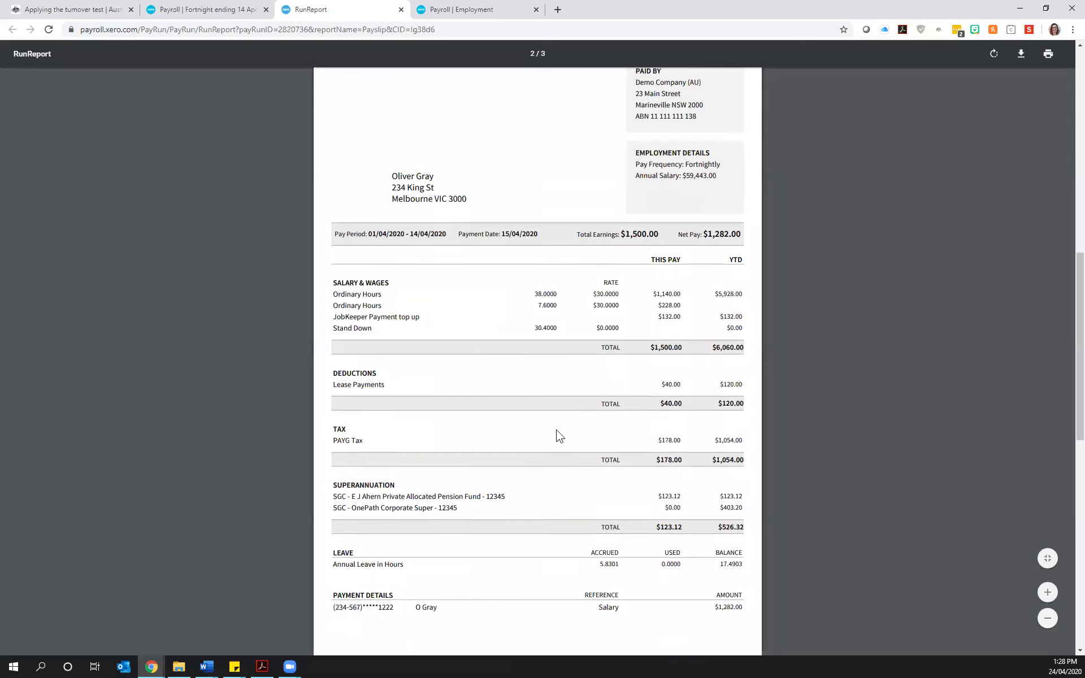
pyautogui.moveTo(333, 327); pyautogui.dragTo(415, 327)
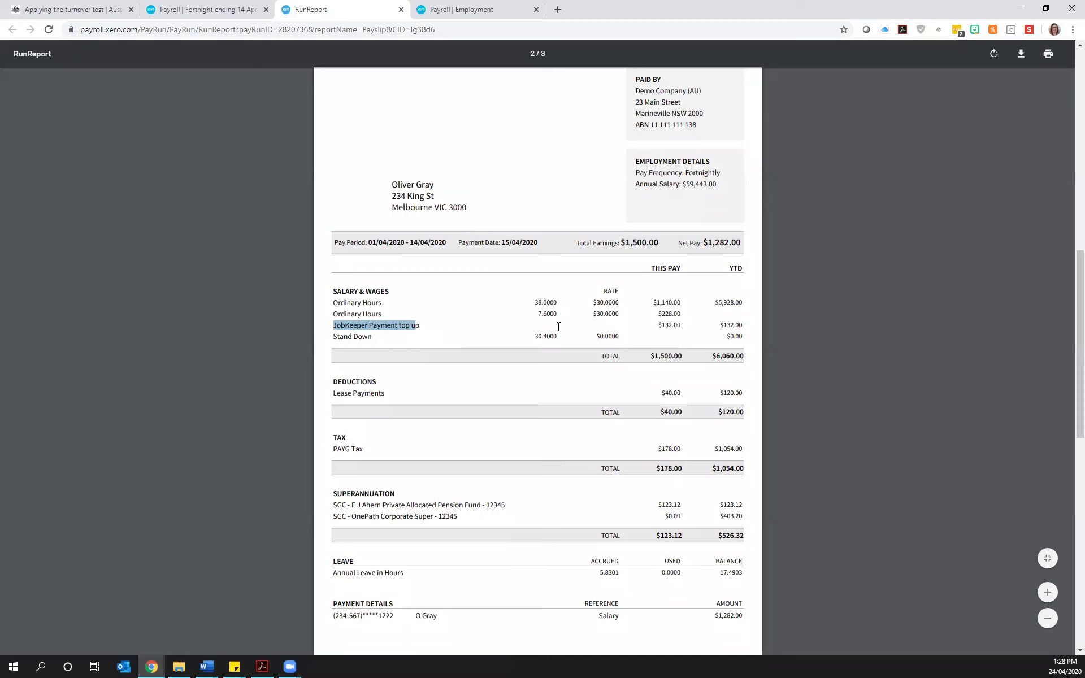
pyautogui.click(573, 361)
pyautogui.doubleClick(539, 302)
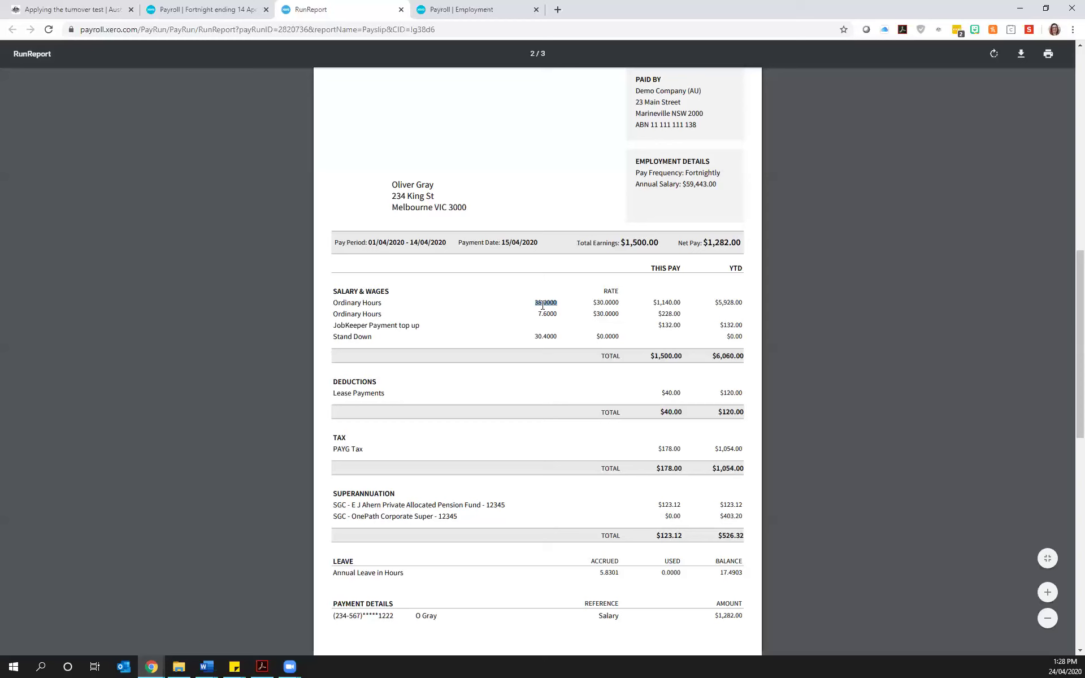
pyautogui.doubleClick(540, 314)
pyautogui.moveTo(337, 336); pyautogui.dragTo(629, 339)
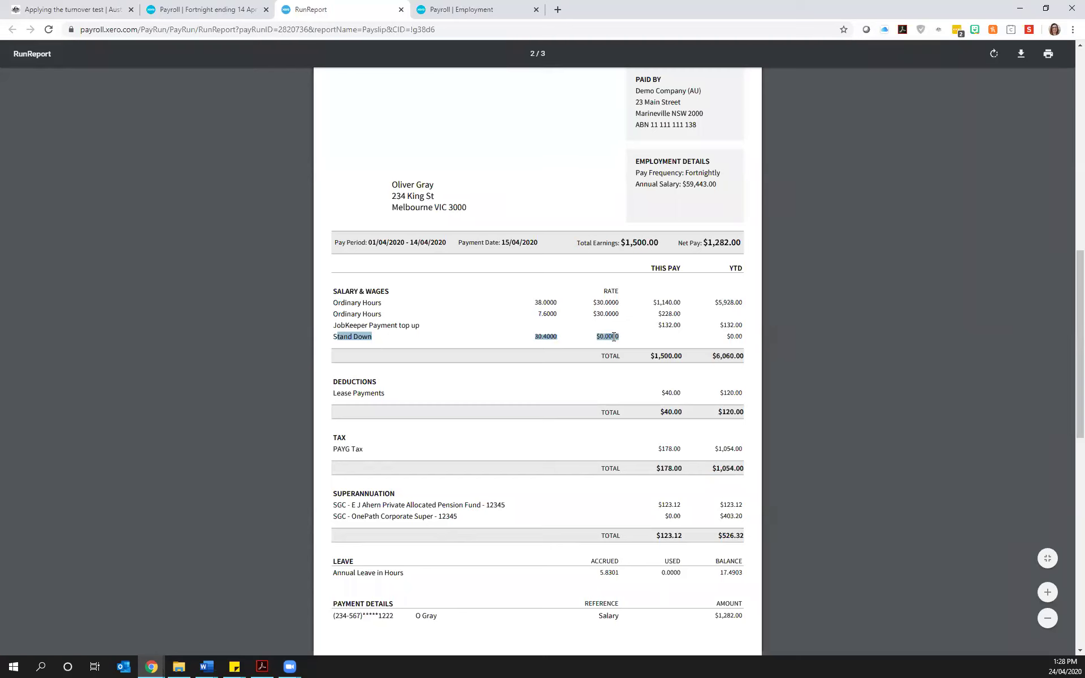
pyautogui.click(403, 341)
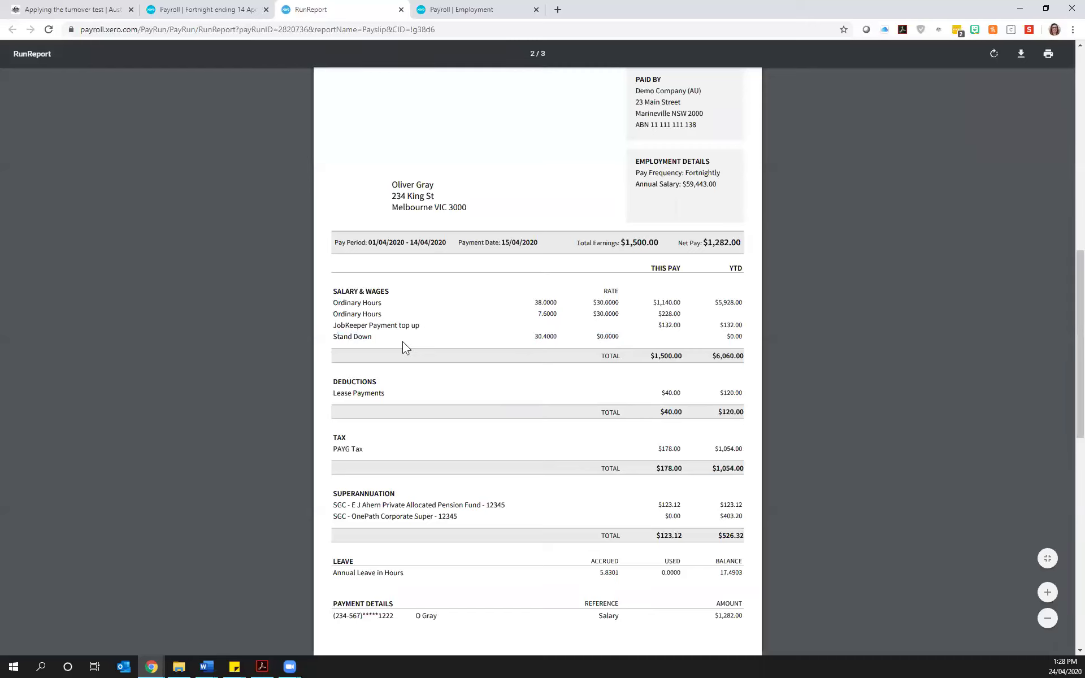
pyautogui.moveTo(334, 337); pyautogui.dragTo(742, 336)
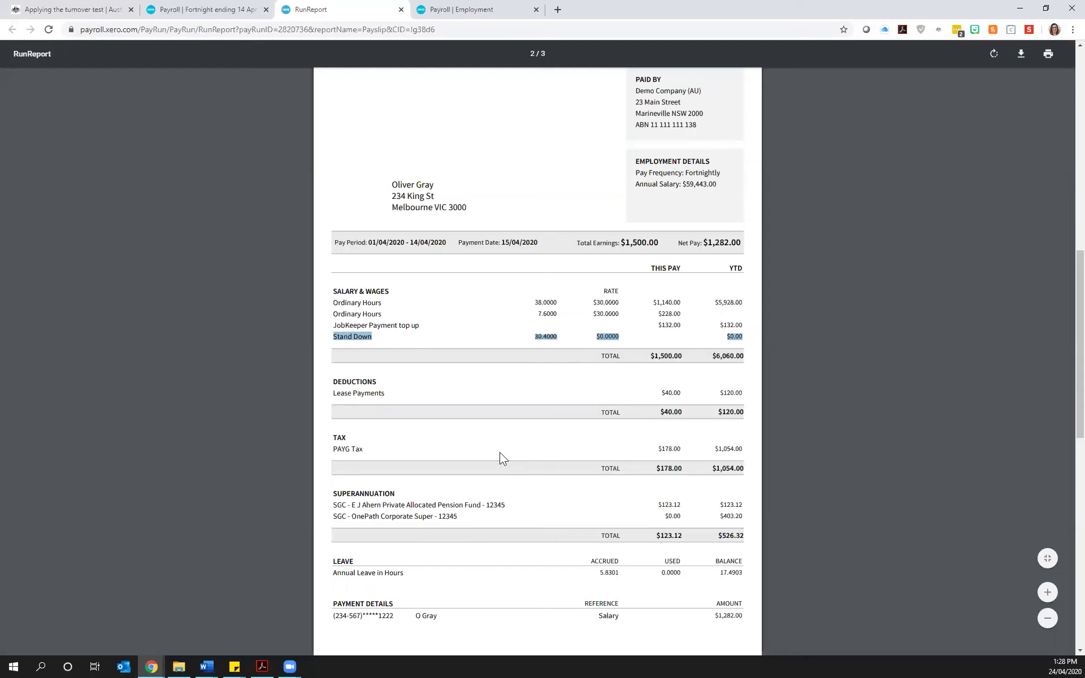
# Step: Check the third employee's payslip in the report for its earnings, superannuation and leave details
pyautogui.scroll(-2, 502, 456)
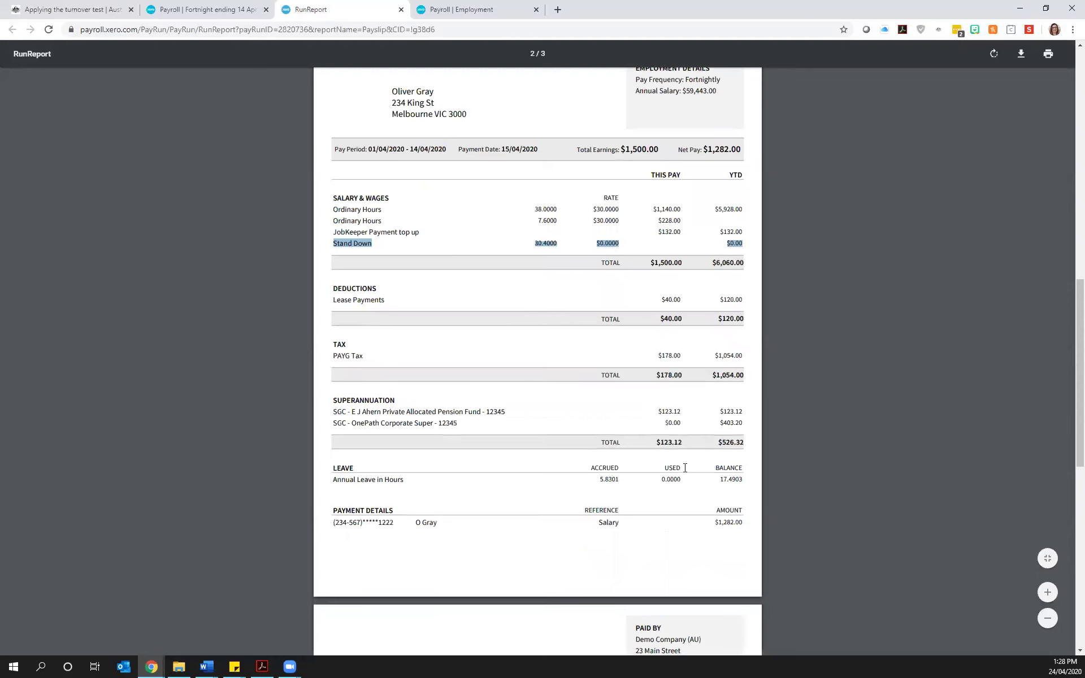
pyautogui.scroll(-10, 530, 431)
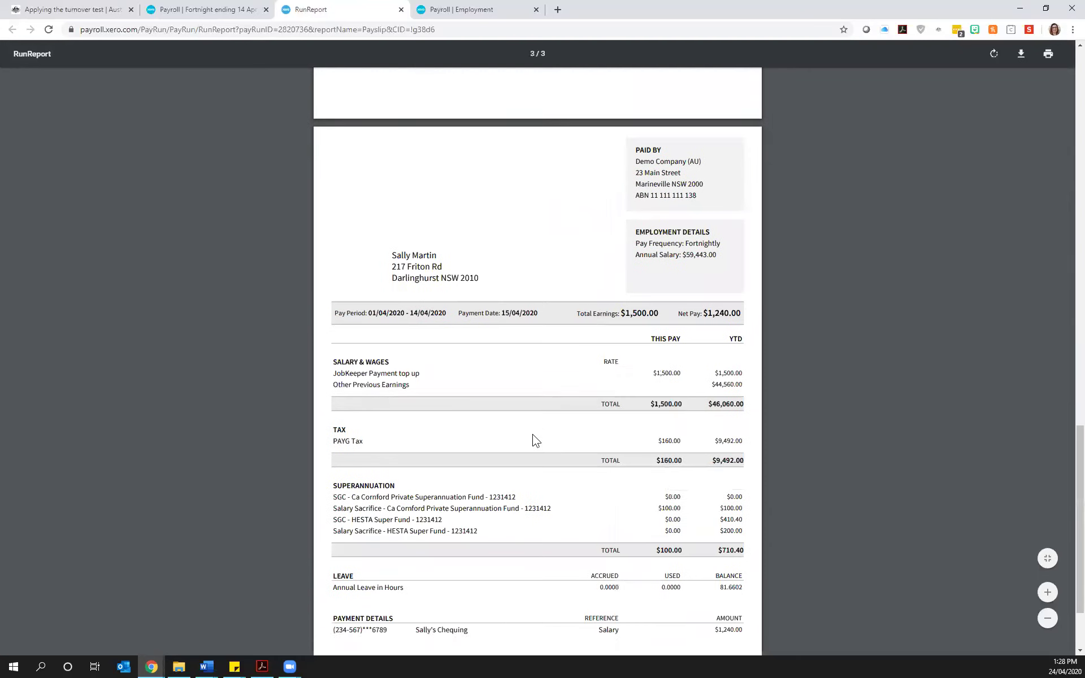
pyautogui.scroll(1, 601, 368)
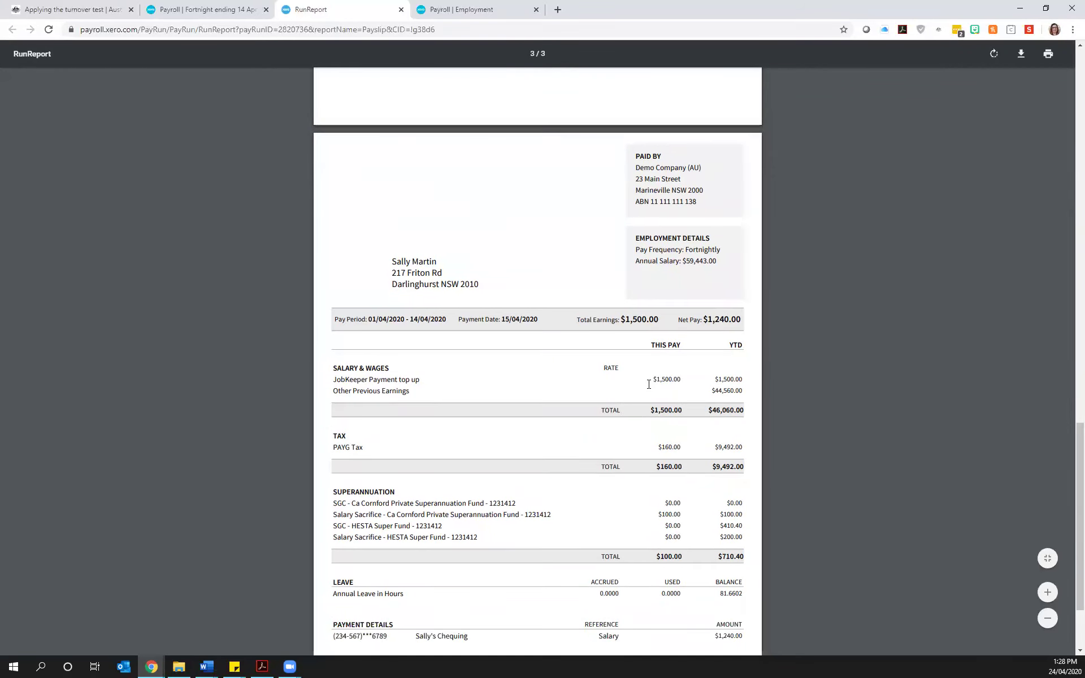
pyautogui.scroll(8, 545, 427)
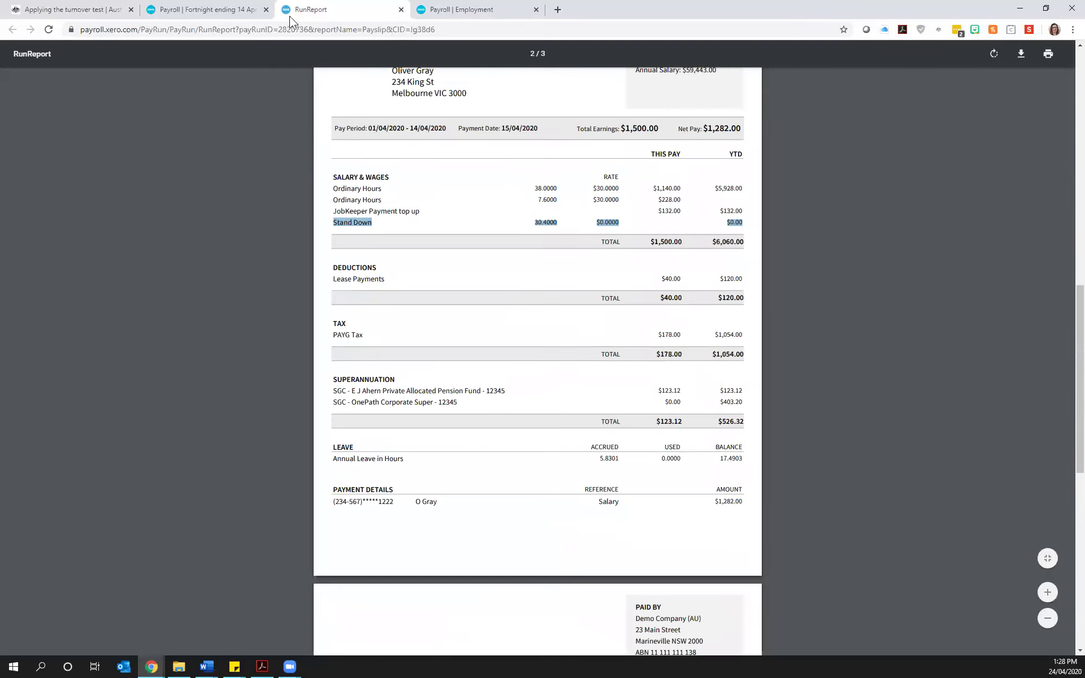
# Step: Return to the draft pay run and post it
pyautogui.click(241, 17)
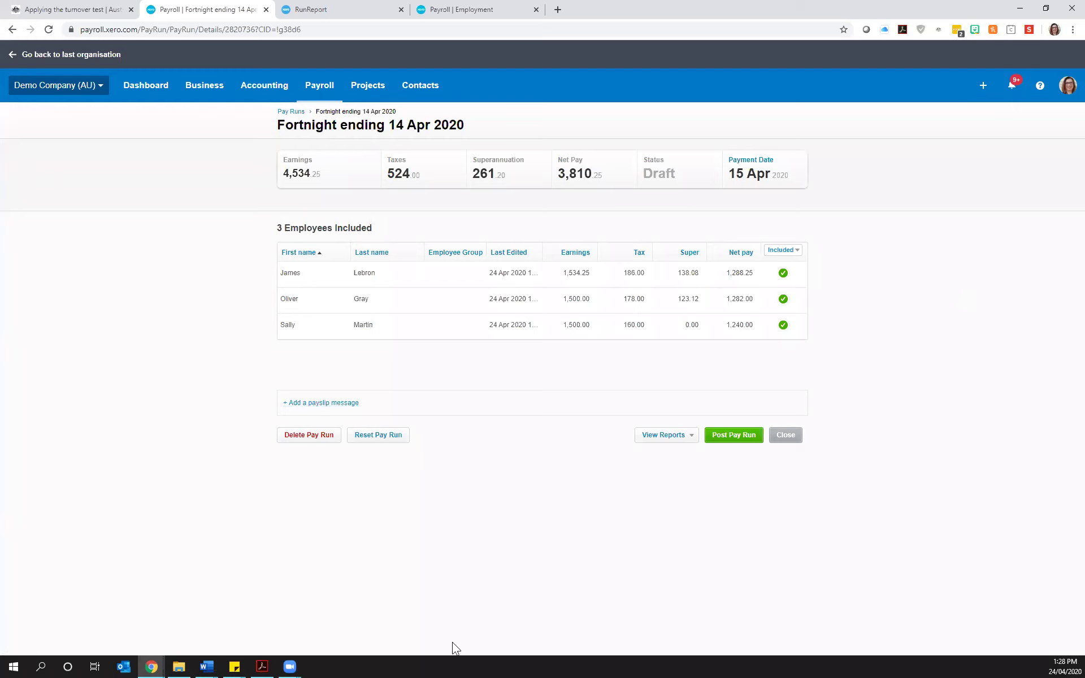
pyautogui.click(736, 434)
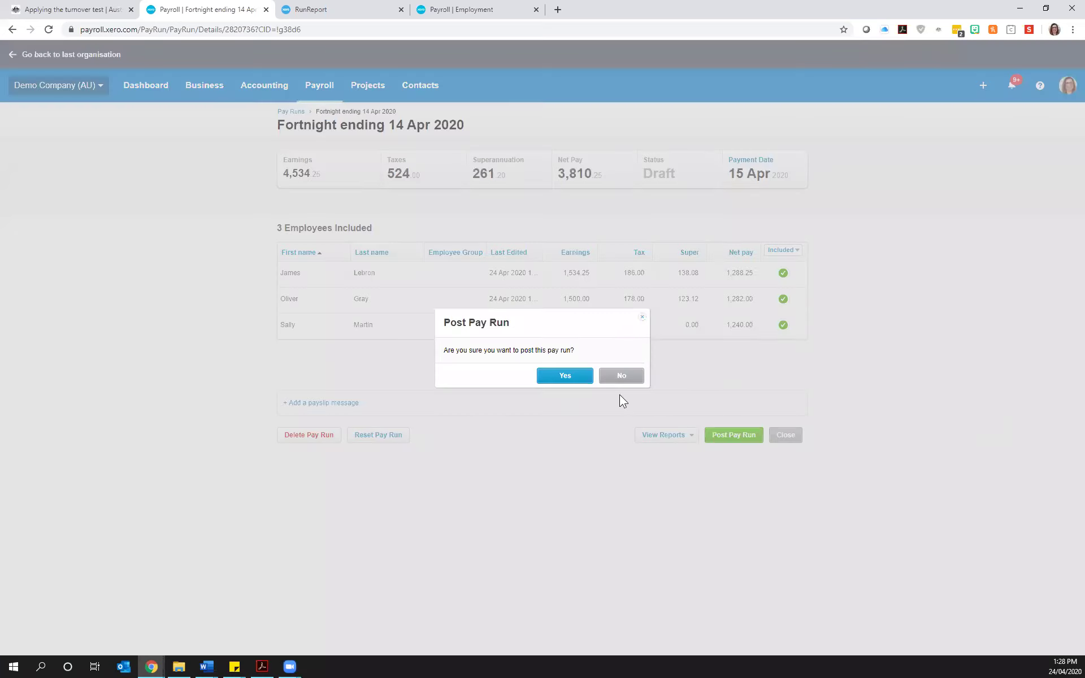
pyautogui.click(564, 376)
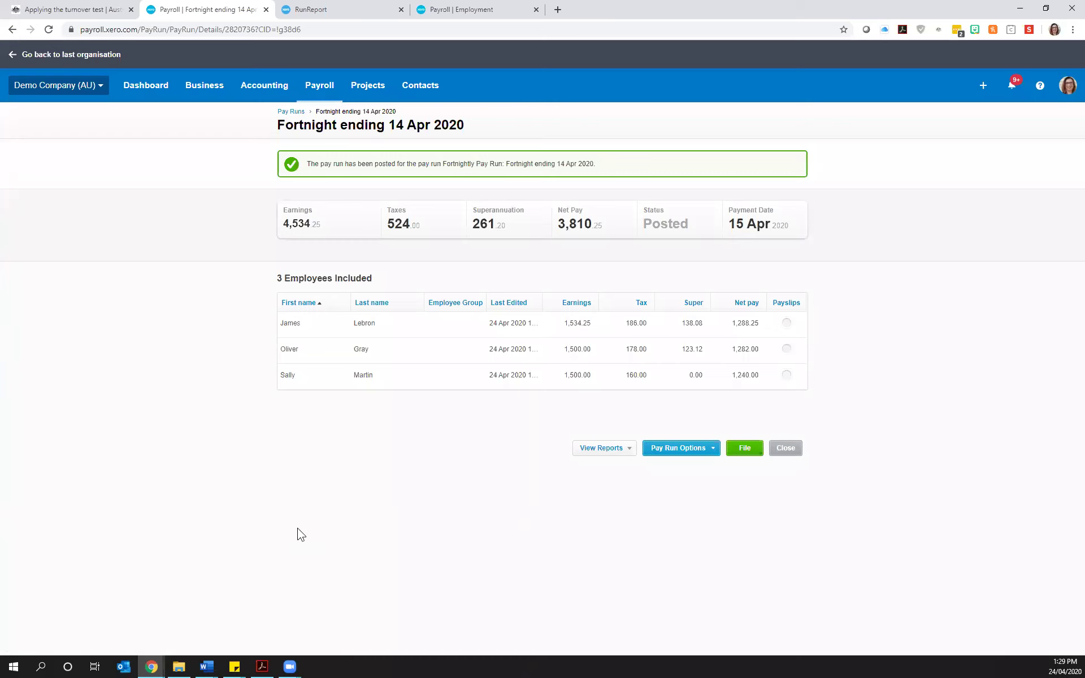
# Step: File the posted pay run through Single Touch Payroll, accepting the authorisation and submitting it to the ATO
pyautogui.click(683, 450)
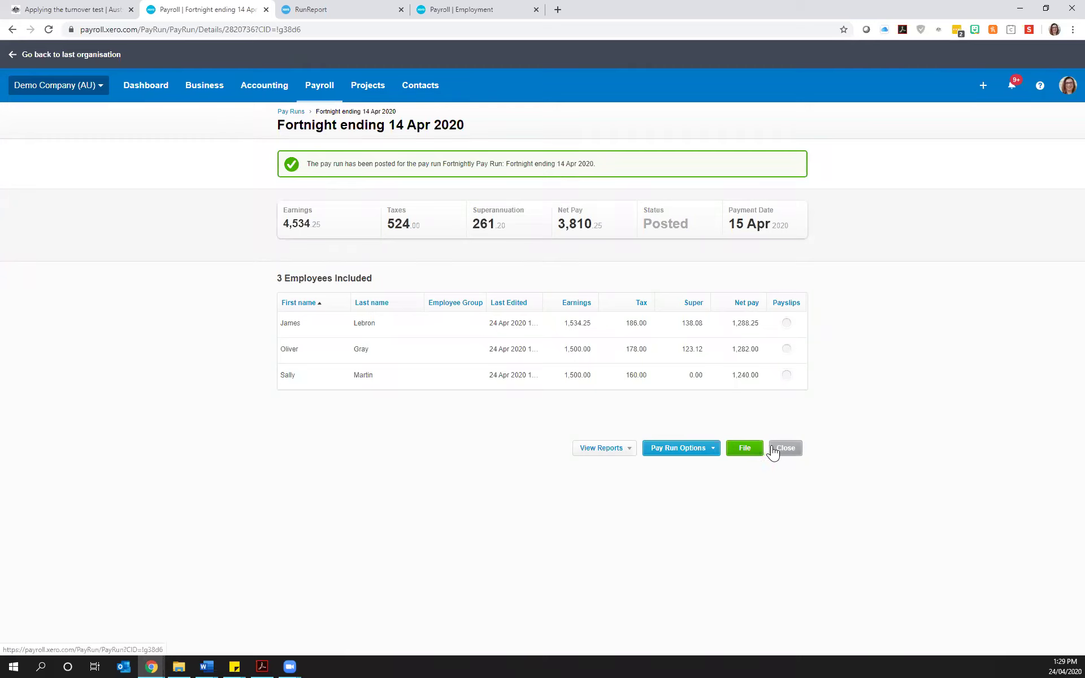
pyautogui.click(745, 451)
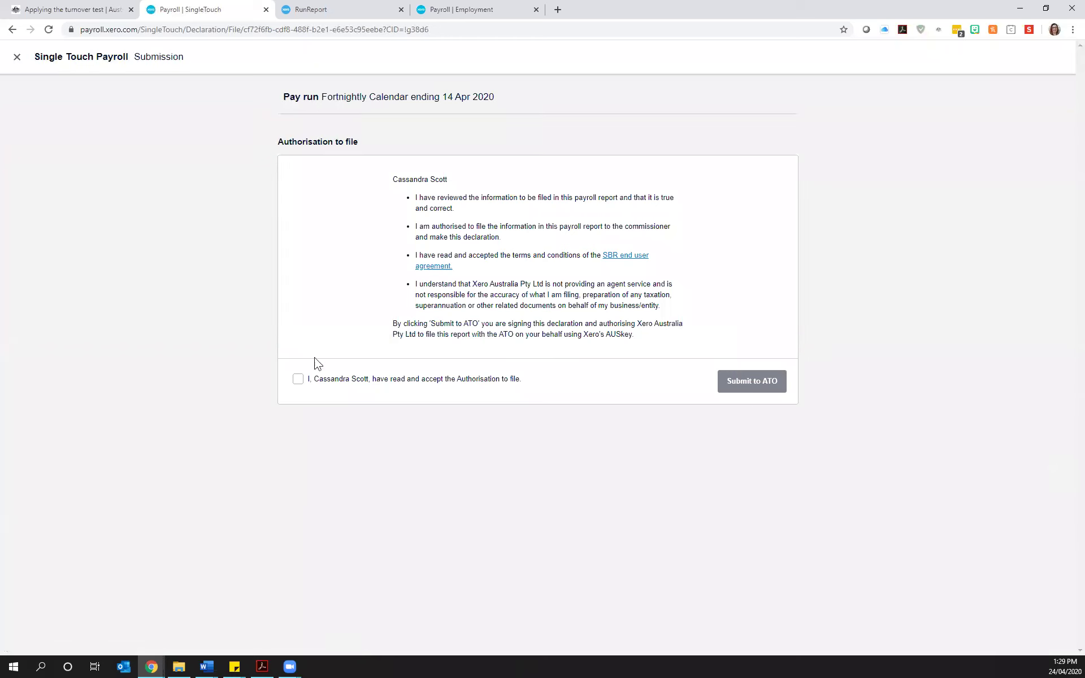
pyautogui.click(297, 379)
pyautogui.click(755, 382)
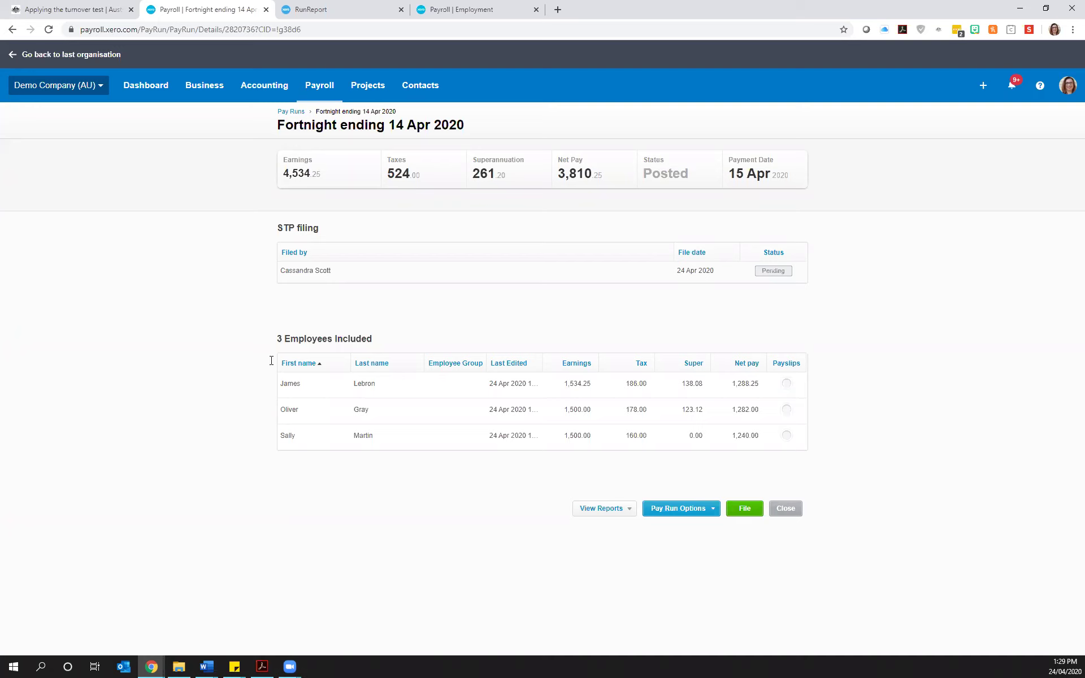
# Step: Return to the pay run history and open the pay run for the fortnight ending 31 Mar 2020
pyautogui.click(291, 111)
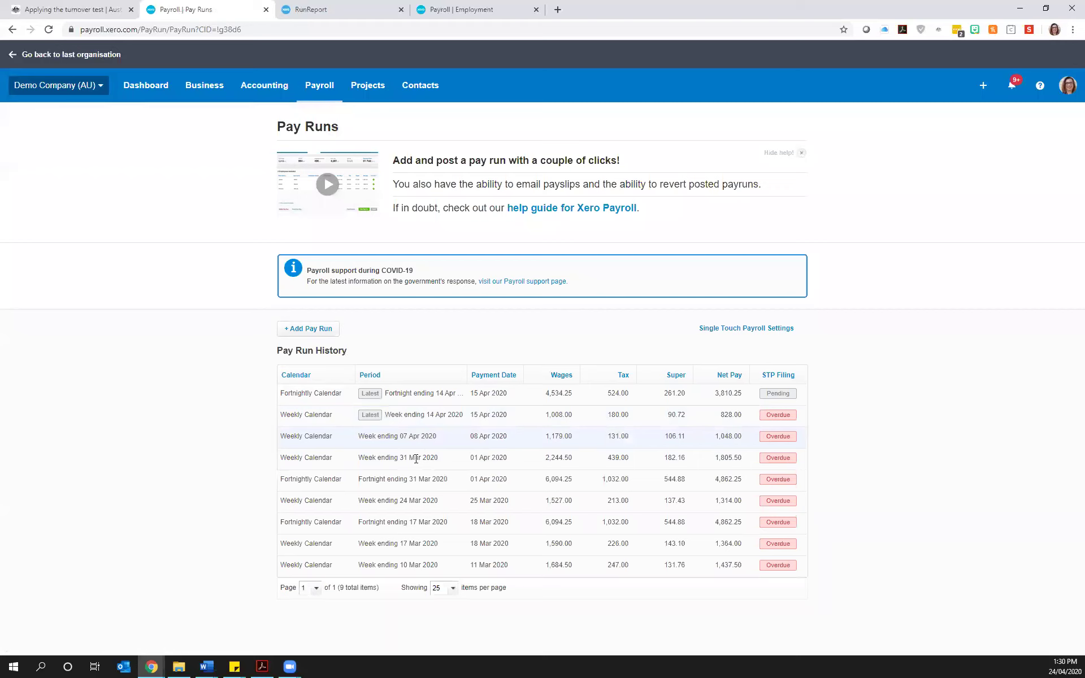
pyautogui.click(404, 485)
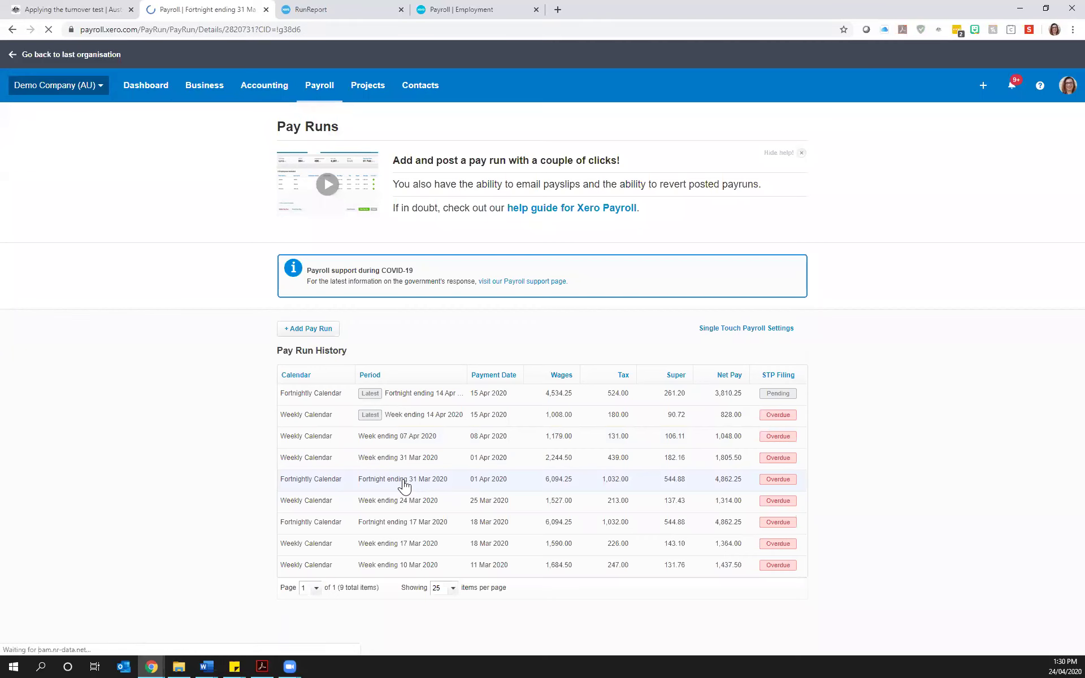
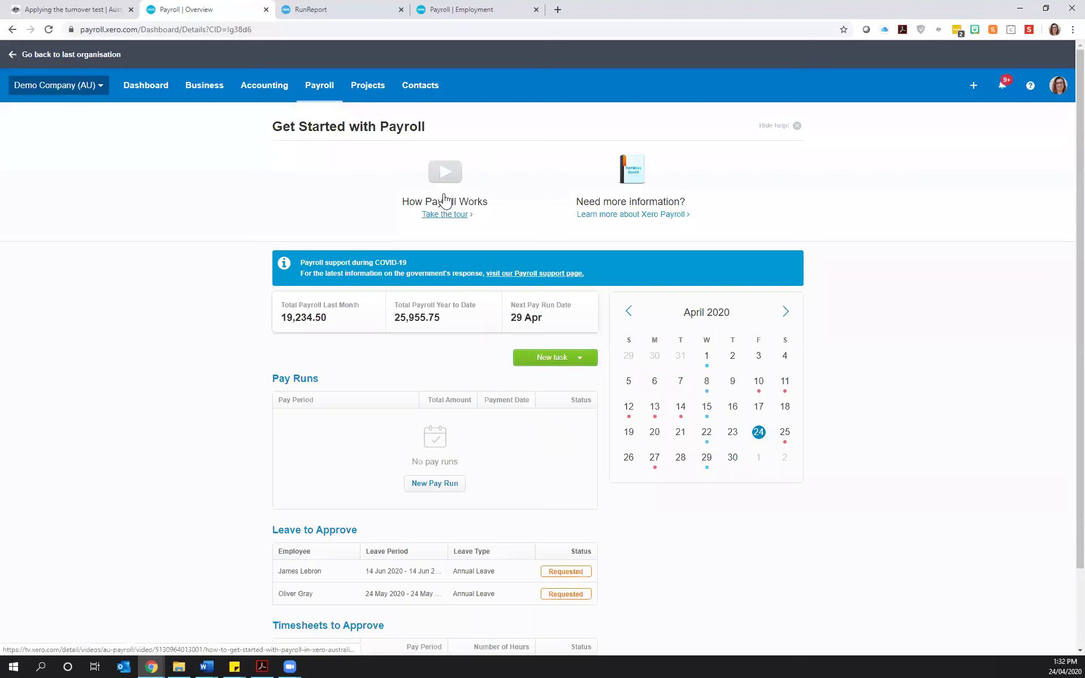
# Step: Open the JobKeeper settings through the COVID-19 payroll support page and review the nominated and potentially eligible employees
pyautogui.click(313, 88)
pyautogui.click(323, 169)
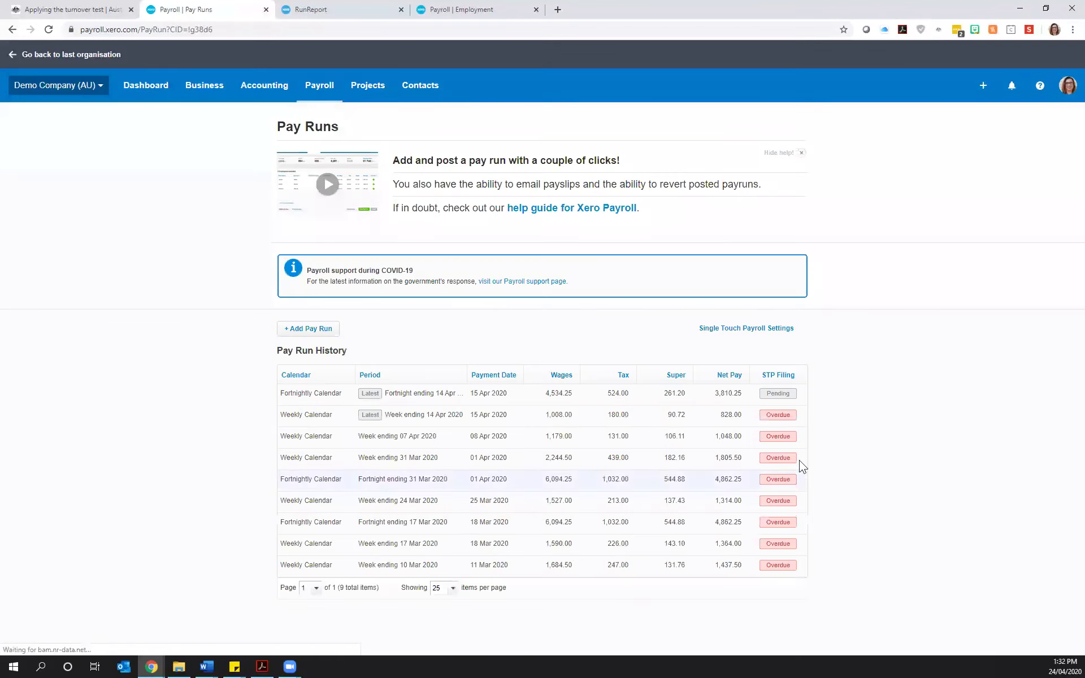
pyautogui.click(559, 281)
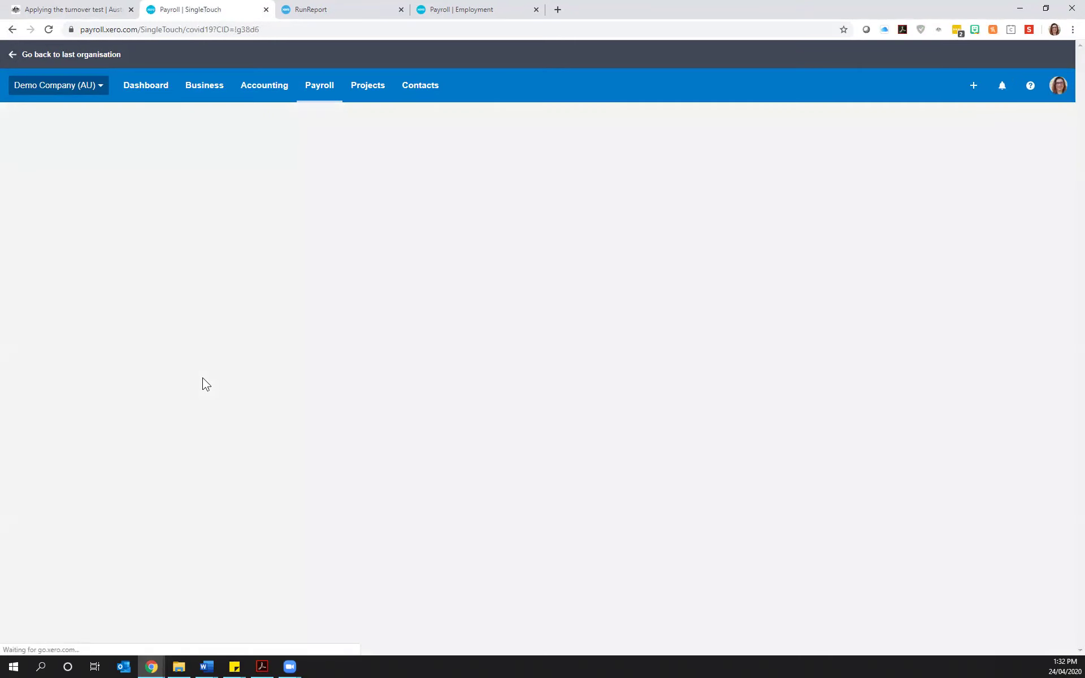
pyautogui.click(741, 421)
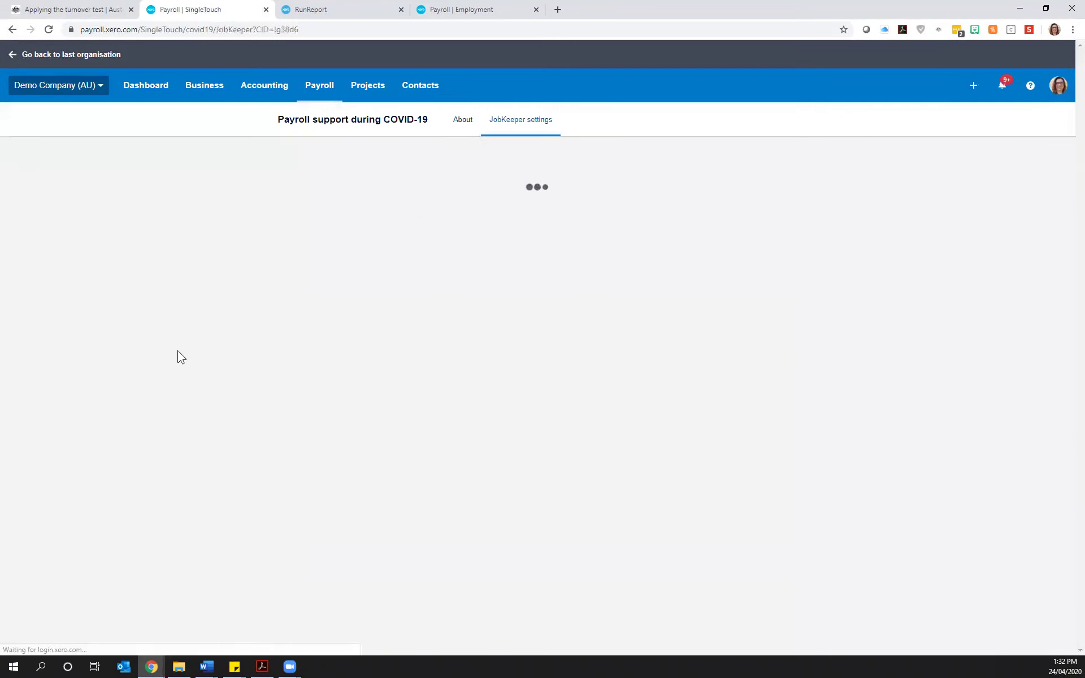
pyautogui.scroll(-2, 904, 453)
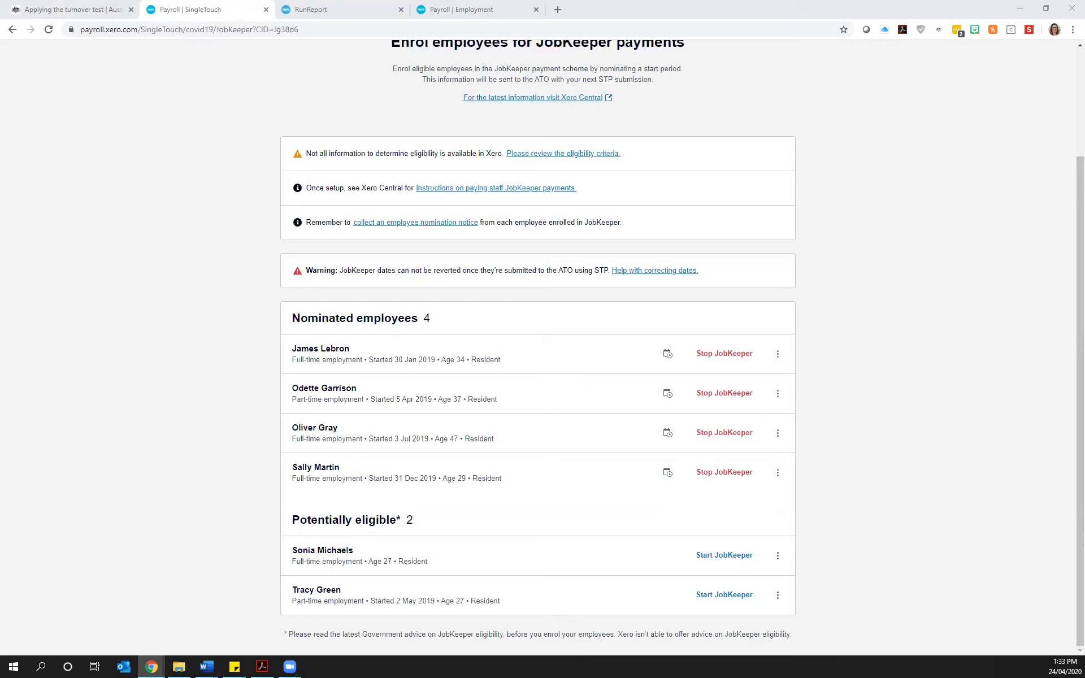
# Step: Switch to the STP and JobKeeper DSP factsheet in Acrobat and examine the JobKeeper fortnight calendar, highlighting "For Digital Service Providers"
pyautogui.hotkey('alt', 'Tab')
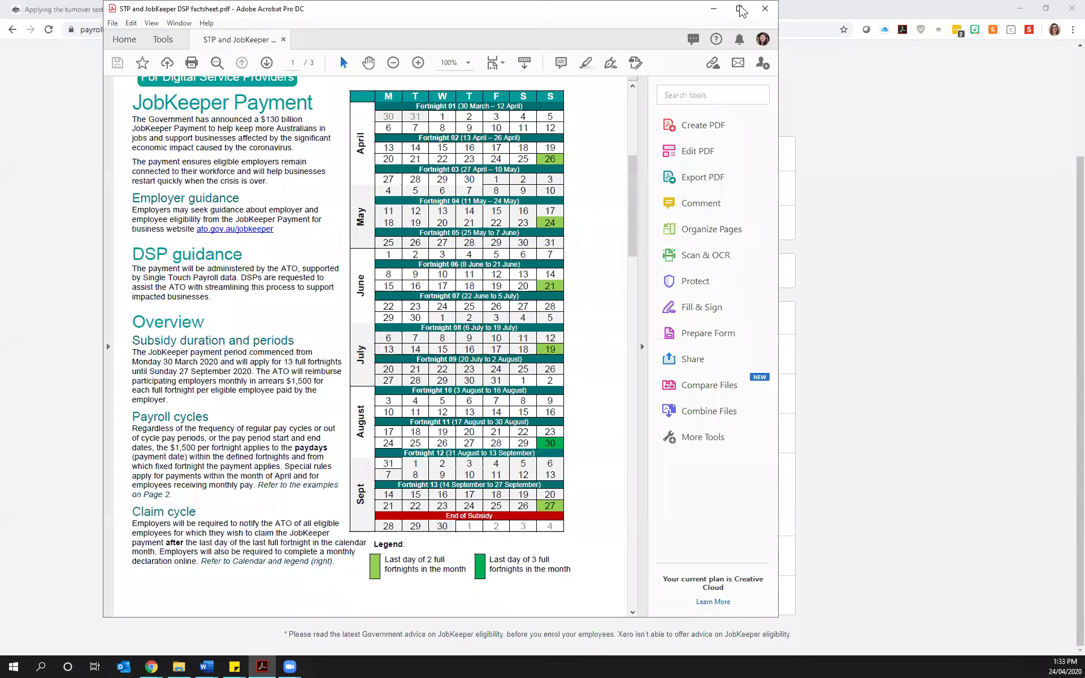
pyautogui.press('super+Up')
pyautogui.scroll(2, 396, 213)
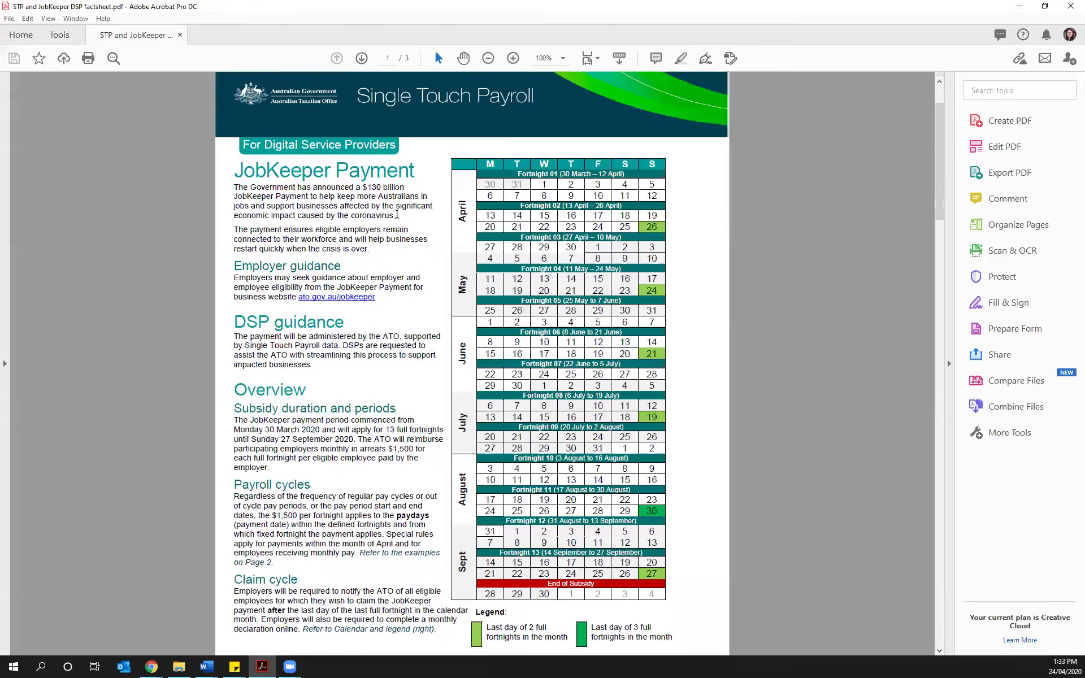
pyautogui.scroll(1, 252, 197)
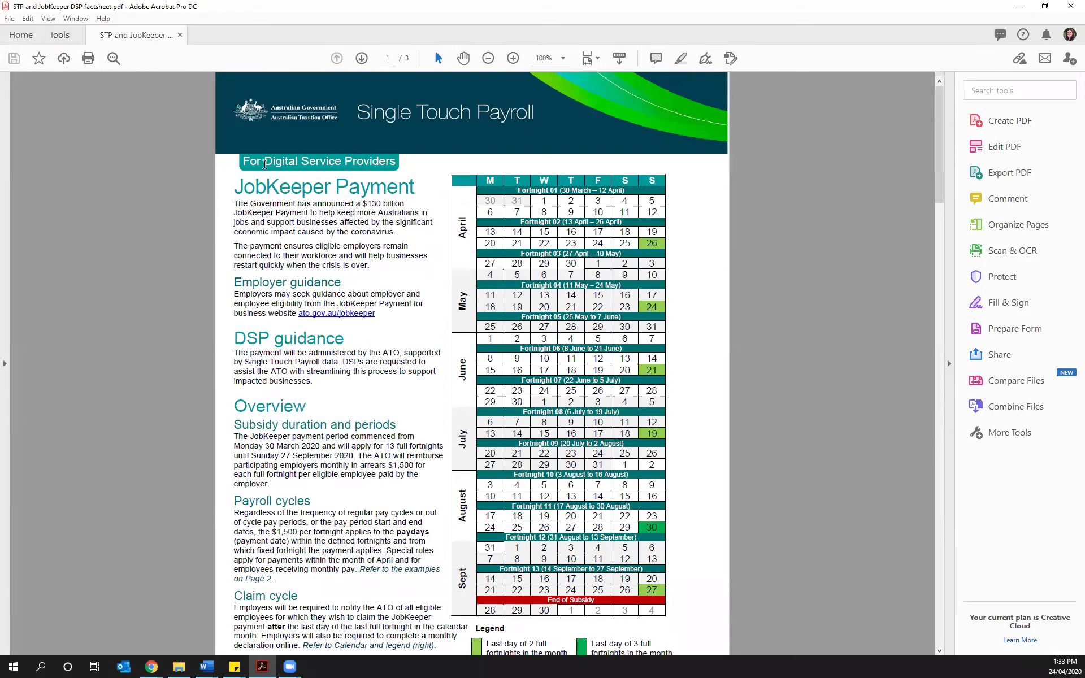
pyautogui.moveTo(242, 161); pyautogui.dragTo(404, 157)
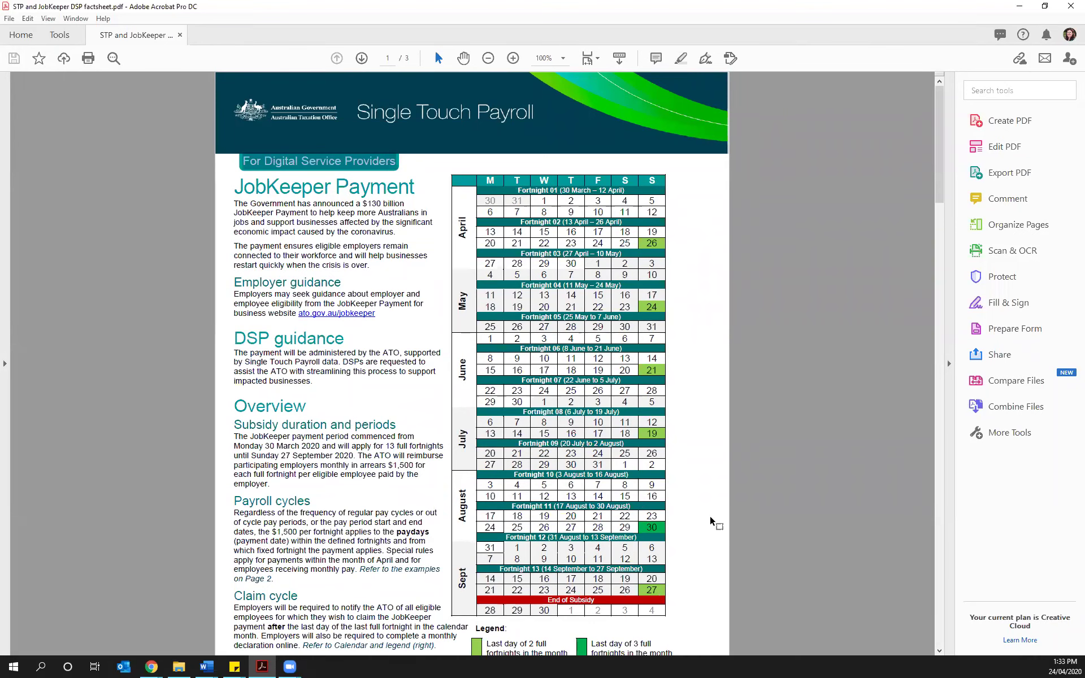
pyautogui.scroll(-1, 343, 456)
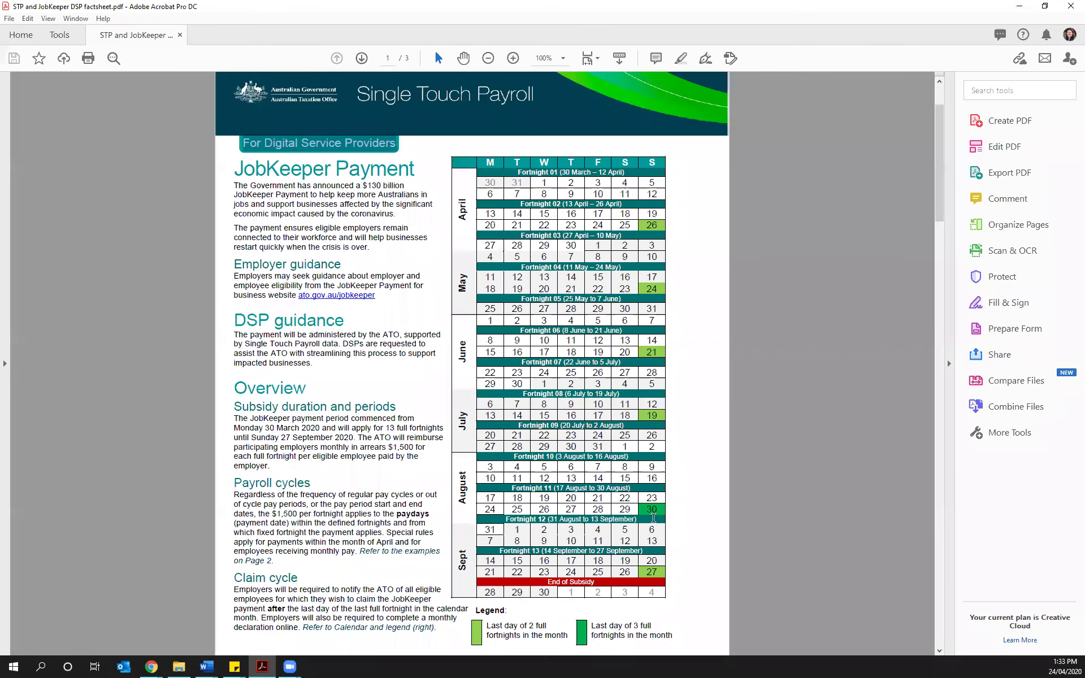
# Step: Read the factsheet's second page on payroll cycles and STP pay event requirements, and return to Xero
pyautogui.scroll(-2, 548, 419)
pyautogui.scroll(-15, 520, 462)
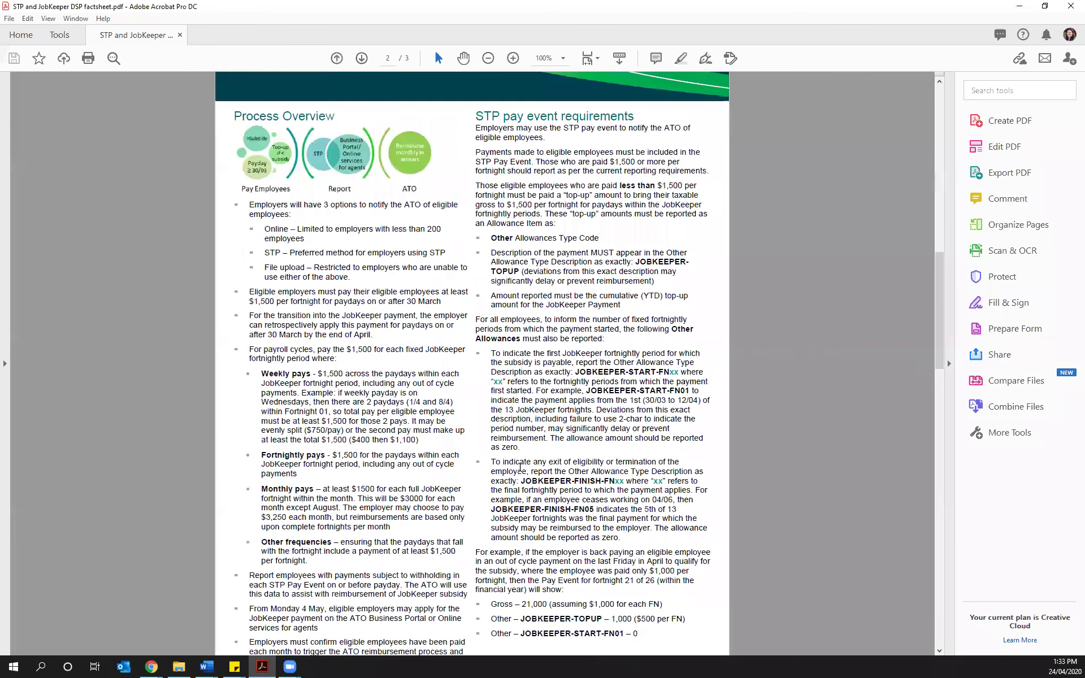
pyautogui.scroll(-3, 520, 466)
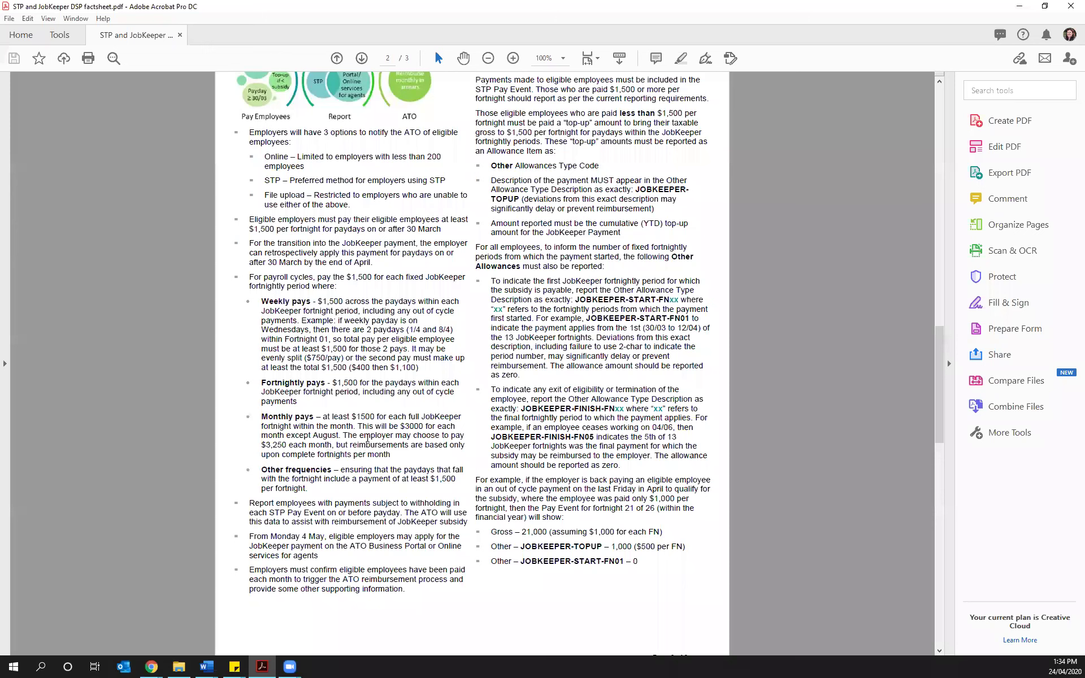
pyautogui.scroll(1, 368, 438)
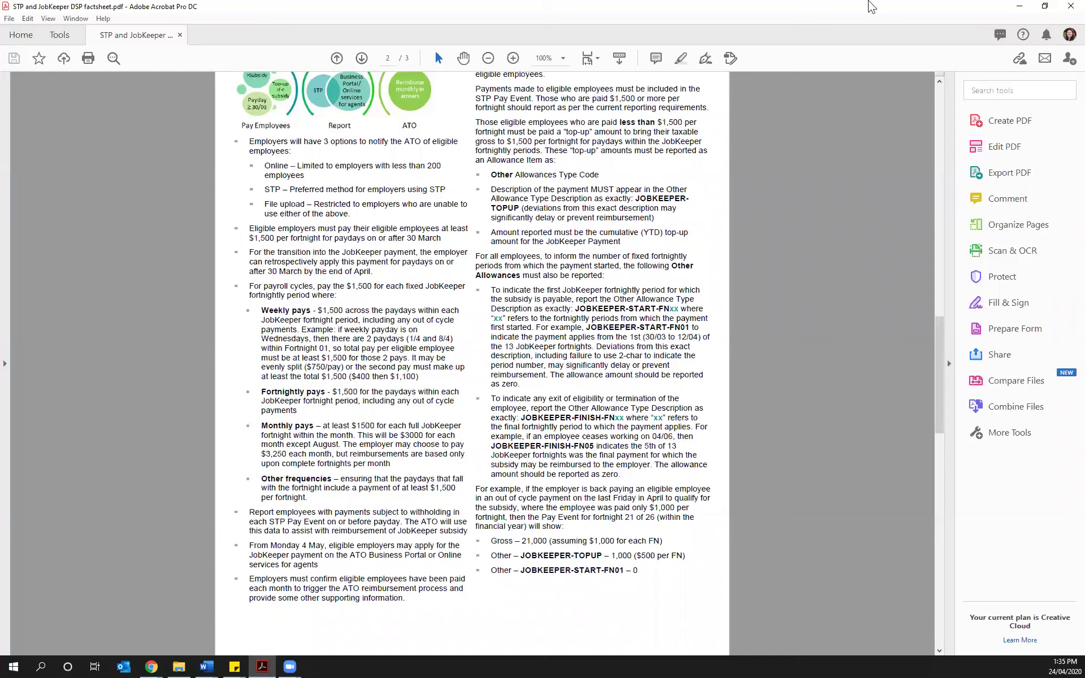
pyautogui.click(1018, 7)
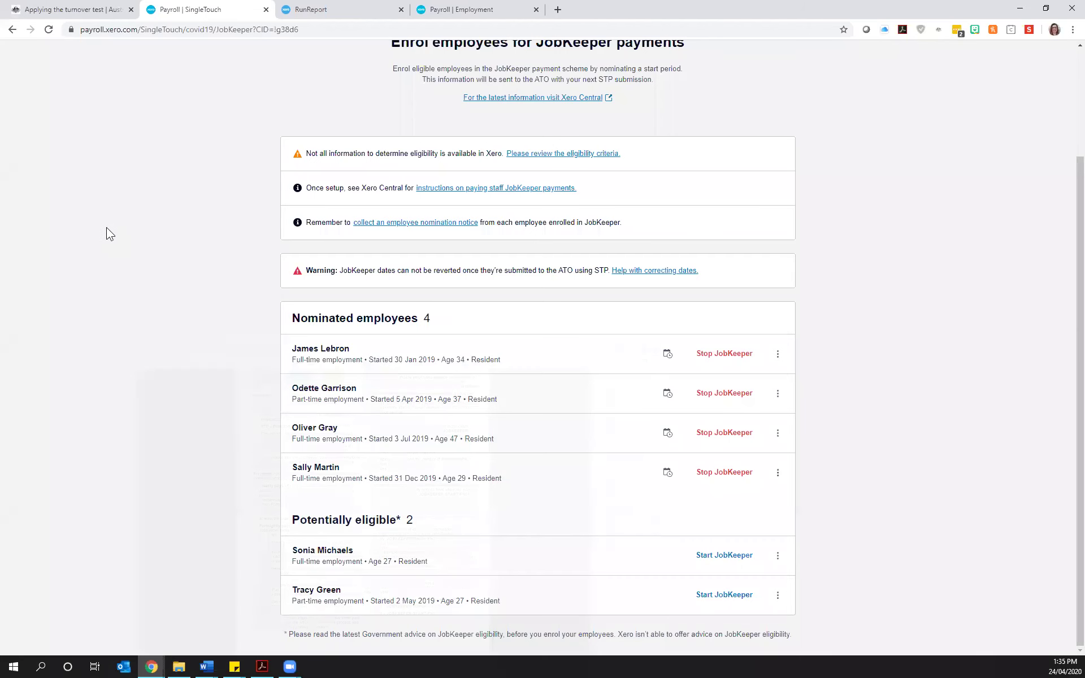
# Step: Go from the JobKeeper settings back to the pay run history and check the STP filing statuses
pyautogui.hotkey('ctrl', '0')
pyautogui.click(324, 85)
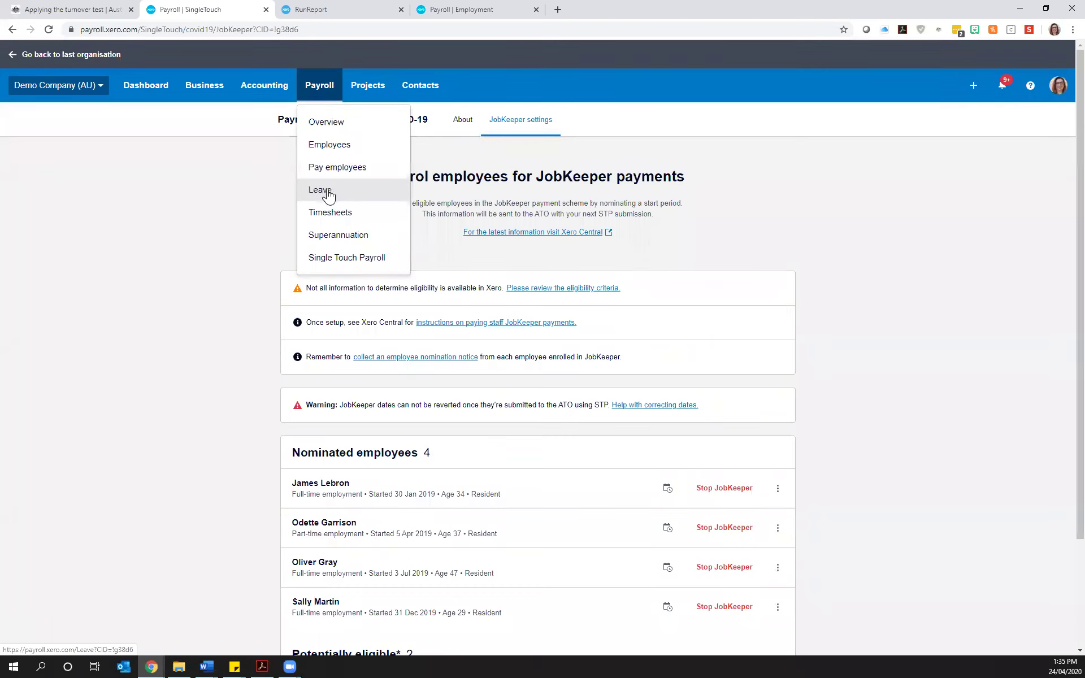
pyautogui.click(333, 169)
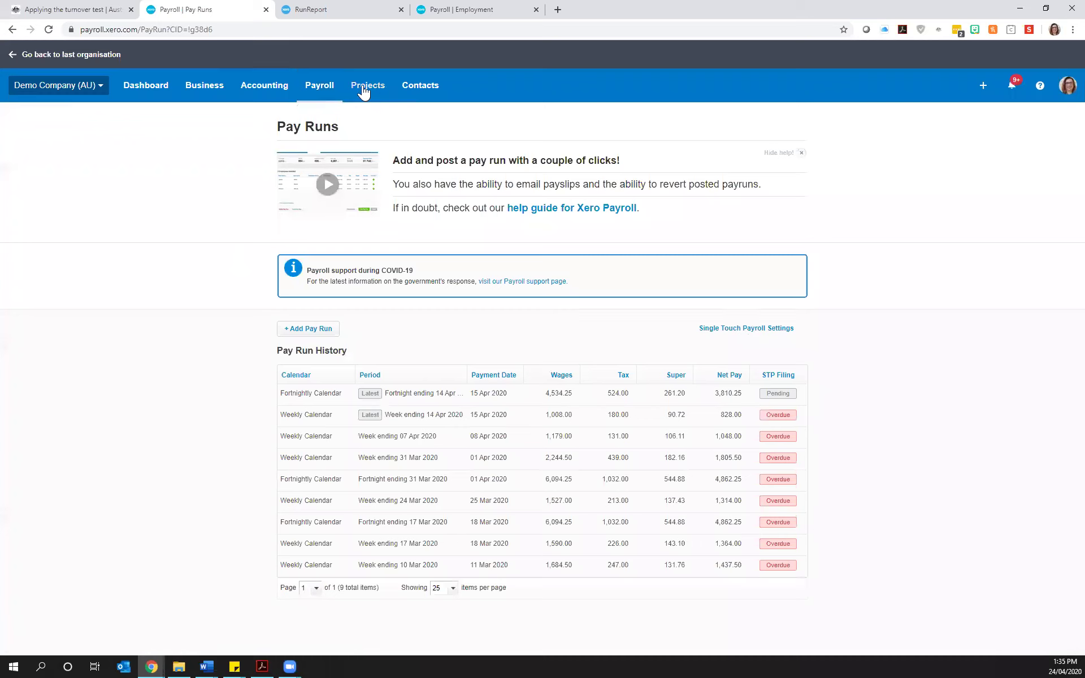
# Step: Open the Single Touch Payroll overview and check its pay runs needing attention and the filing history
pyautogui.click(326, 91)
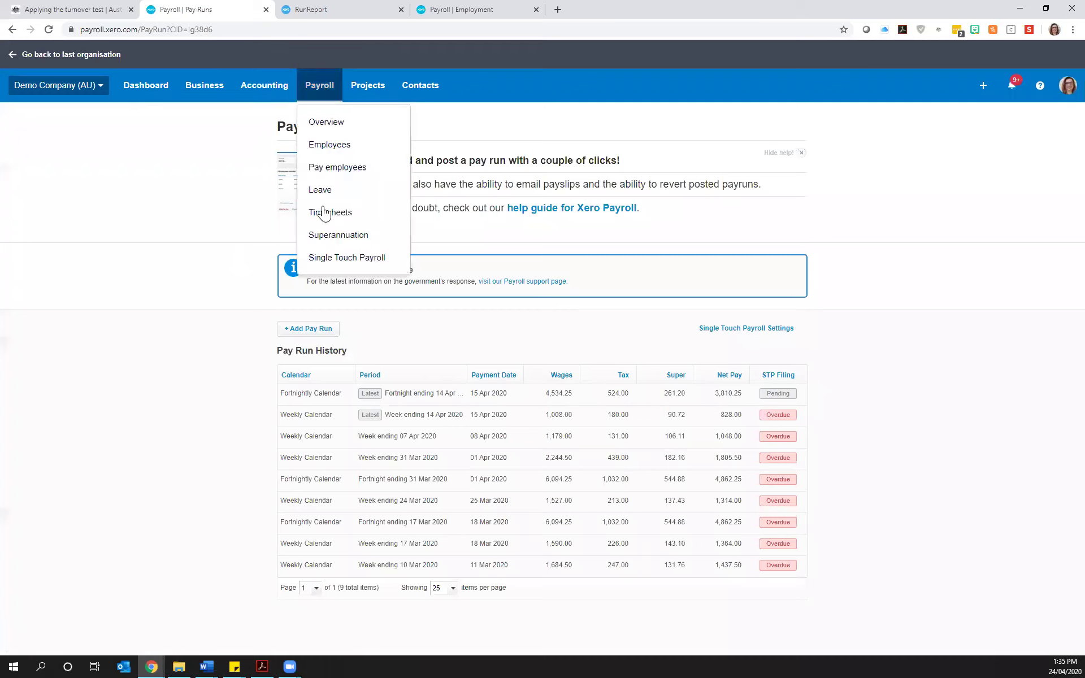
pyautogui.click(337, 260)
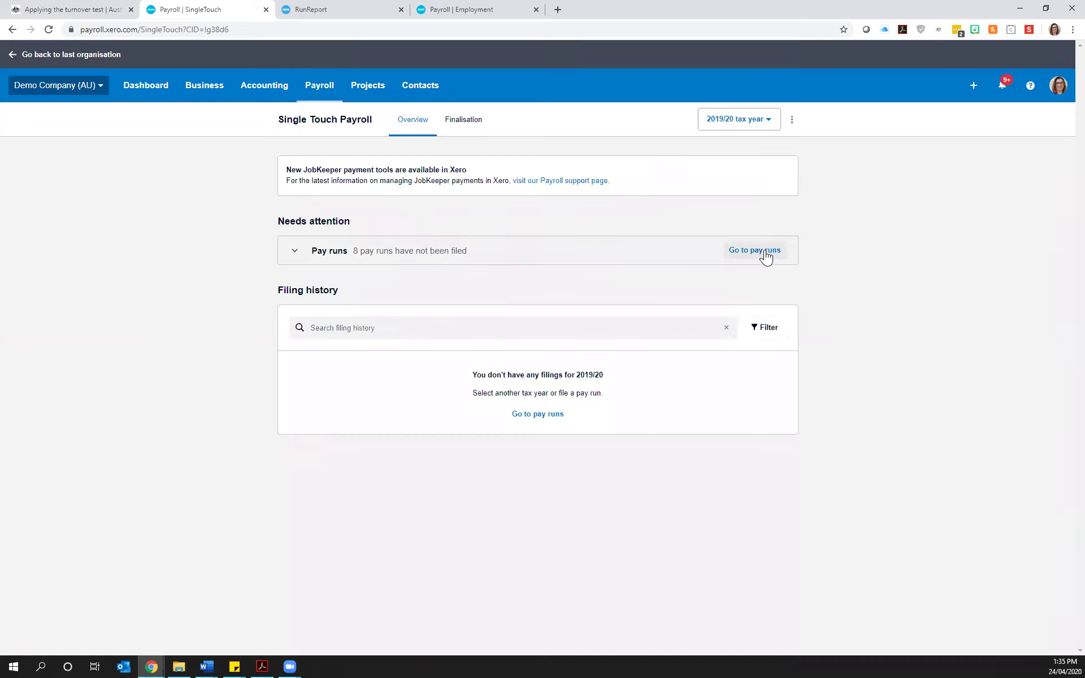
pyautogui.click(332, 85)
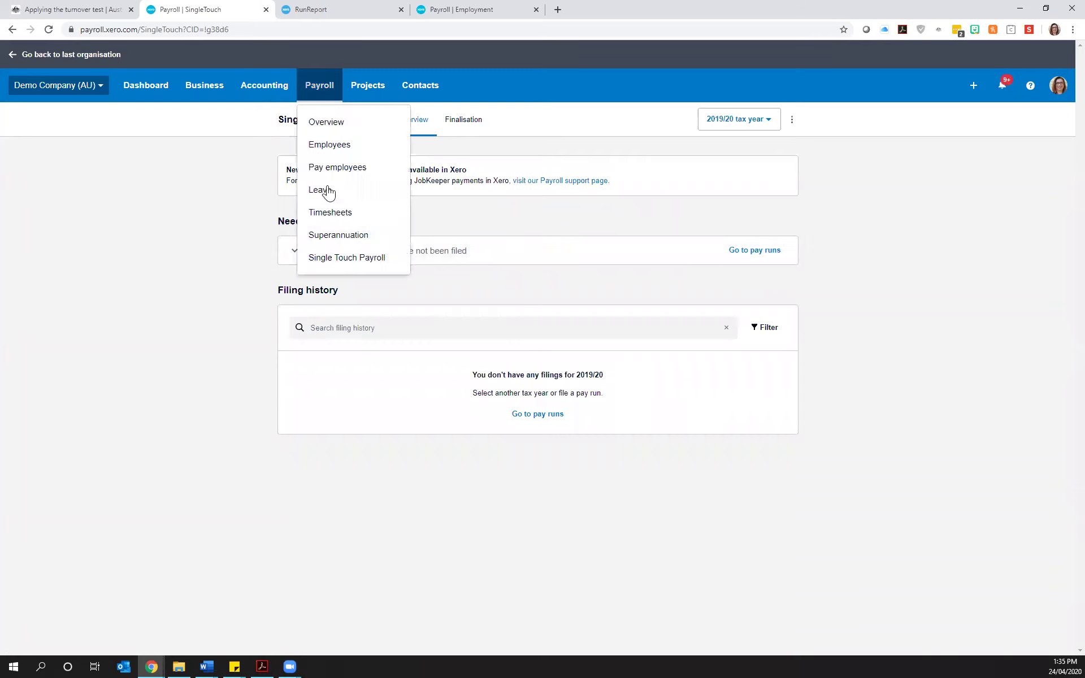
pyautogui.click(993, 290)
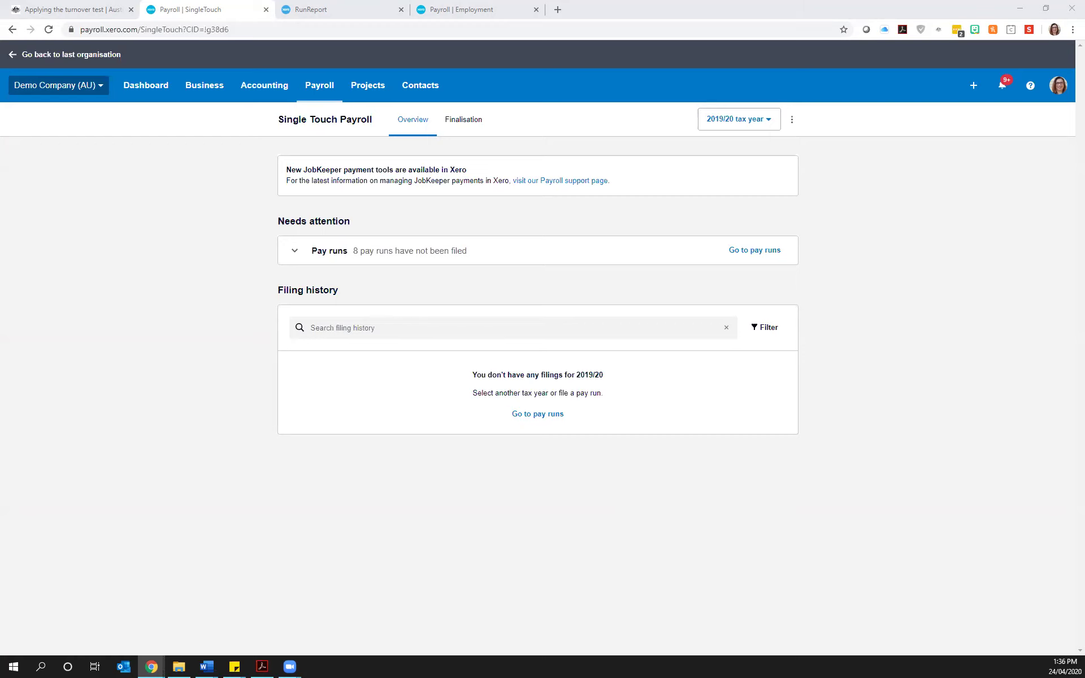
# Step: Open the first employee's record from the payroll employee list
pyautogui.click(317, 89)
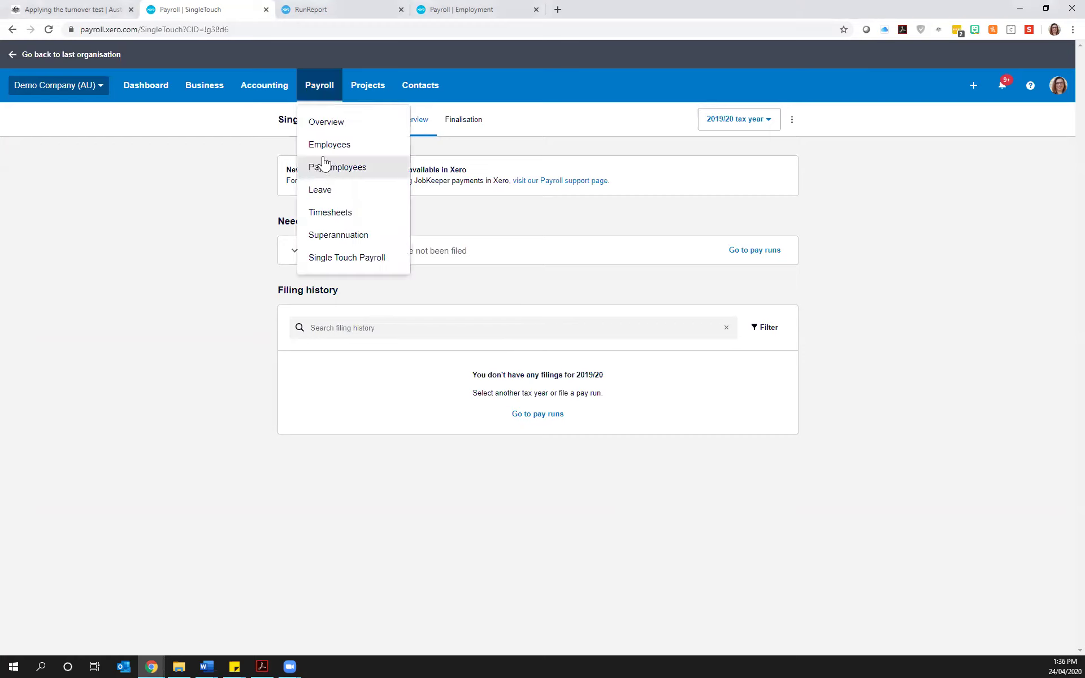
pyautogui.click(326, 146)
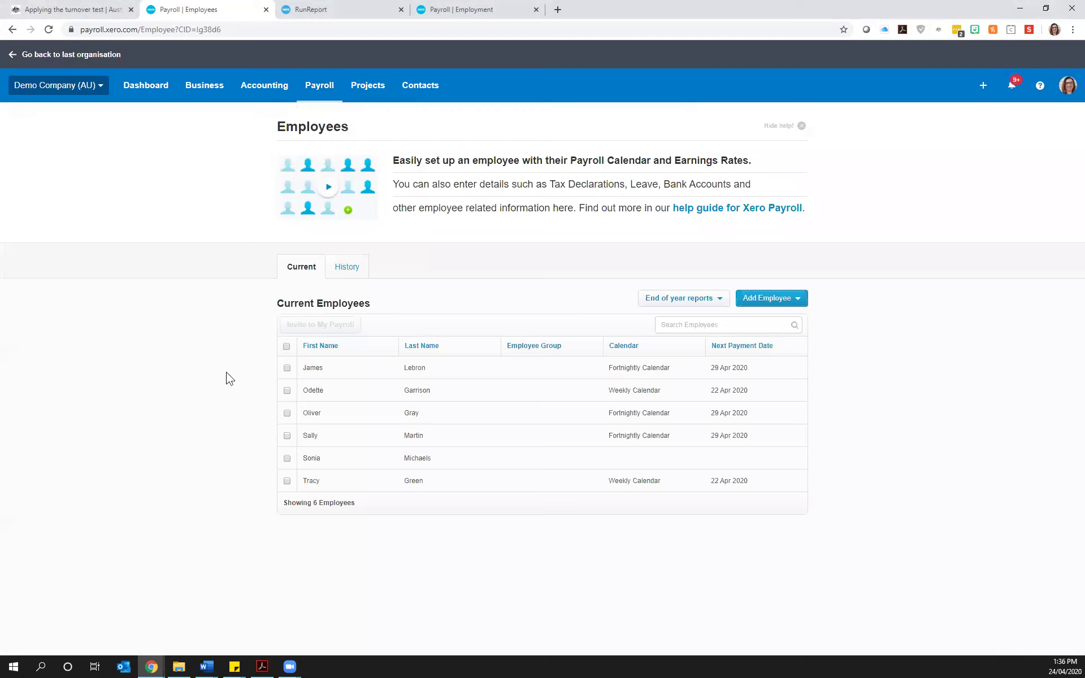
pyautogui.click(413, 372)
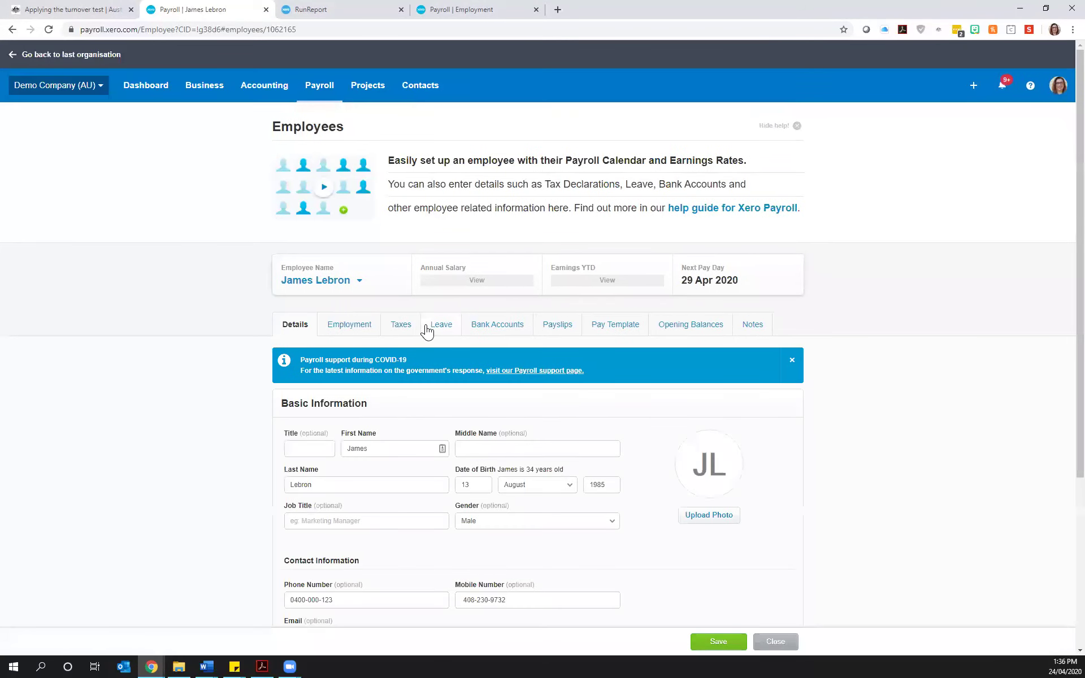
# Step: Open the posted pay run for the fortnight ending 14 Apr 2020 and review the first and second employees' payslips
pyautogui.click(320, 85)
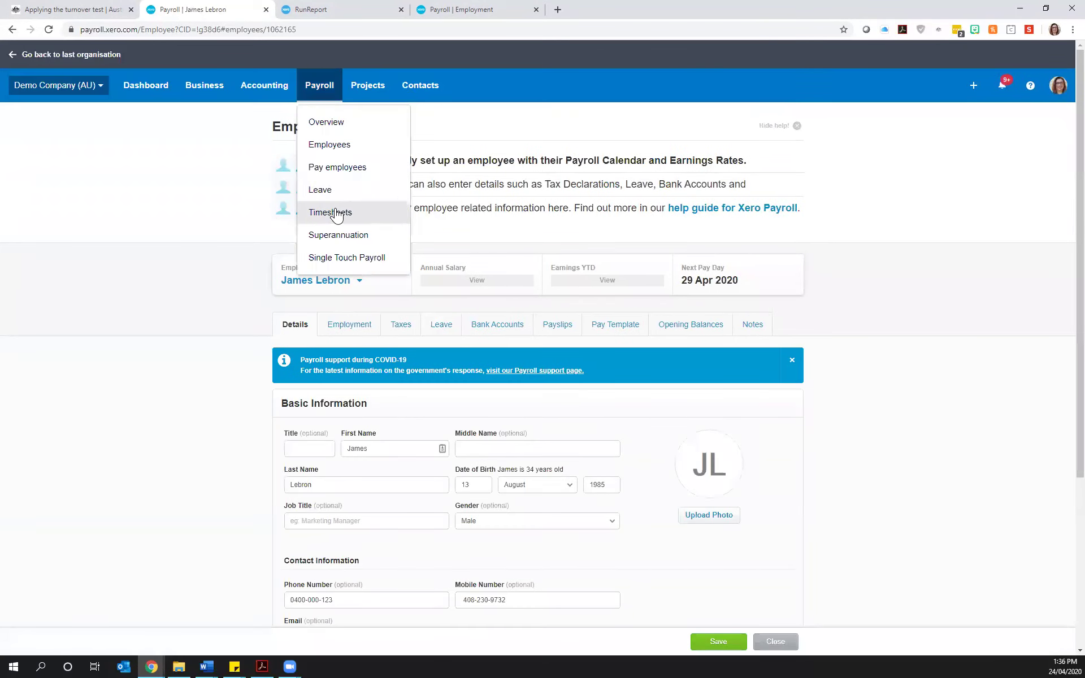
pyautogui.click(344, 165)
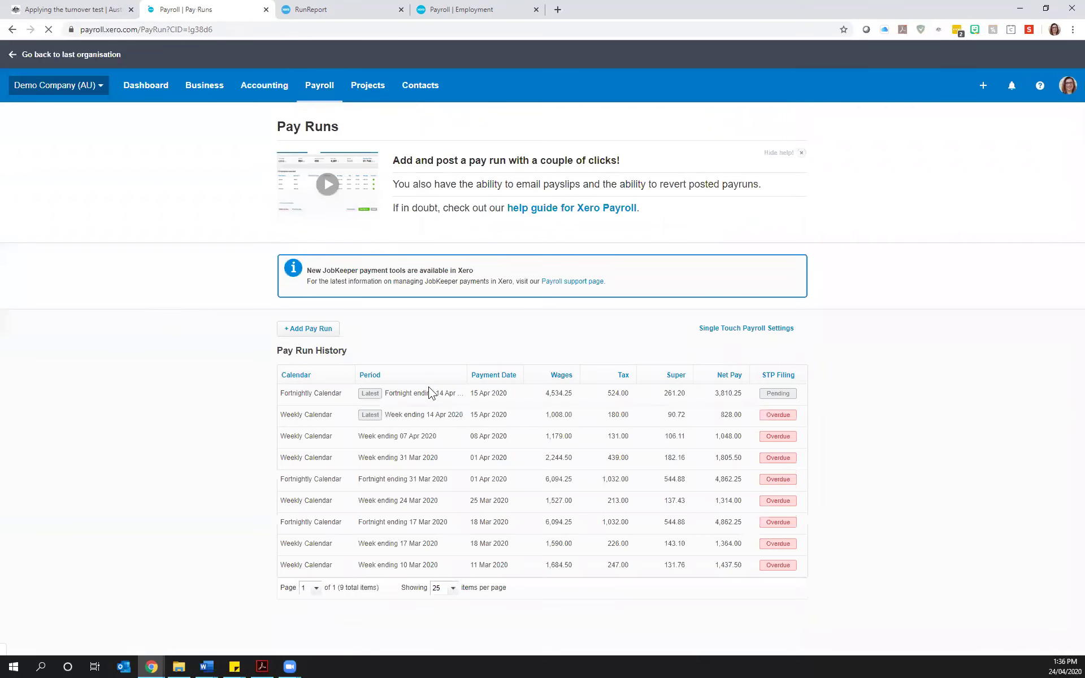
pyautogui.click(450, 395)
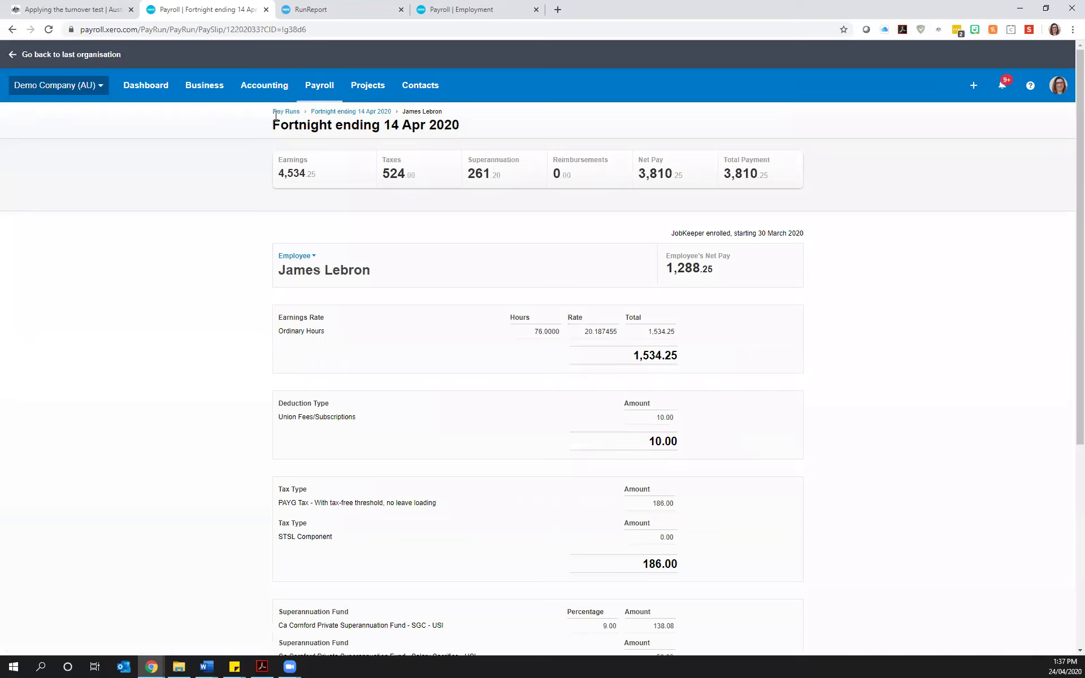
pyautogui.scroll(-1, 443, 332)
pyautogui.scroll(-5, 443, 332)
pyautogui.scroll(6, 554, 322)
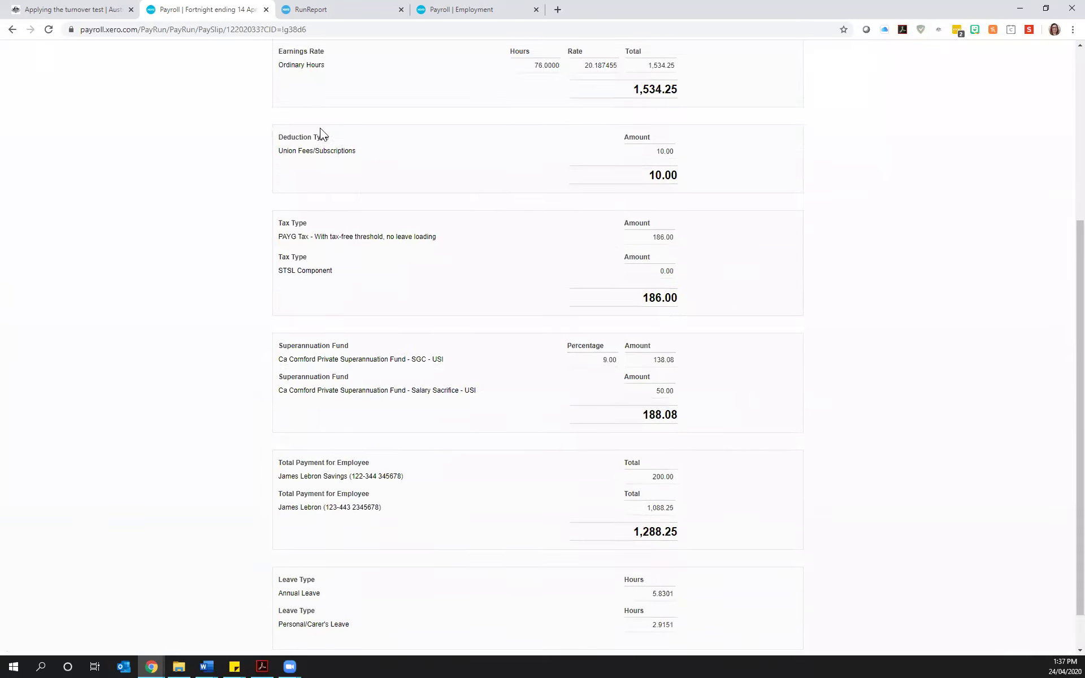
pyautogui.click(303, 256)
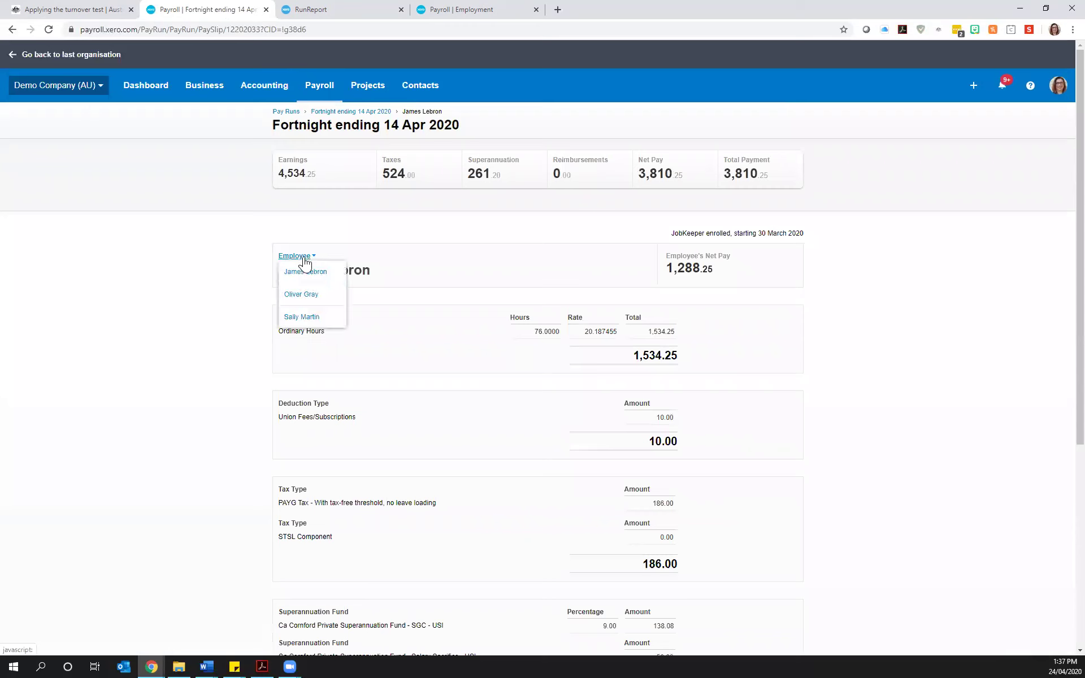
pyautogui.click(313, 299)
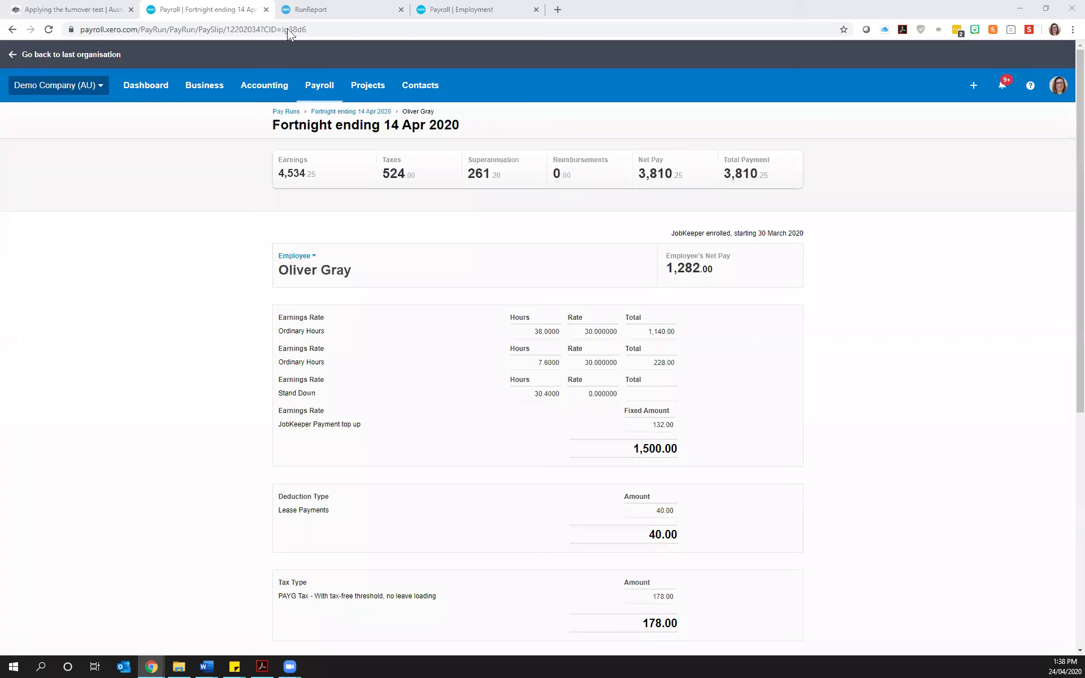
# Step: Start a new account in the chart of accounts with the account type Other Income
pyautogui.click(277, 91)
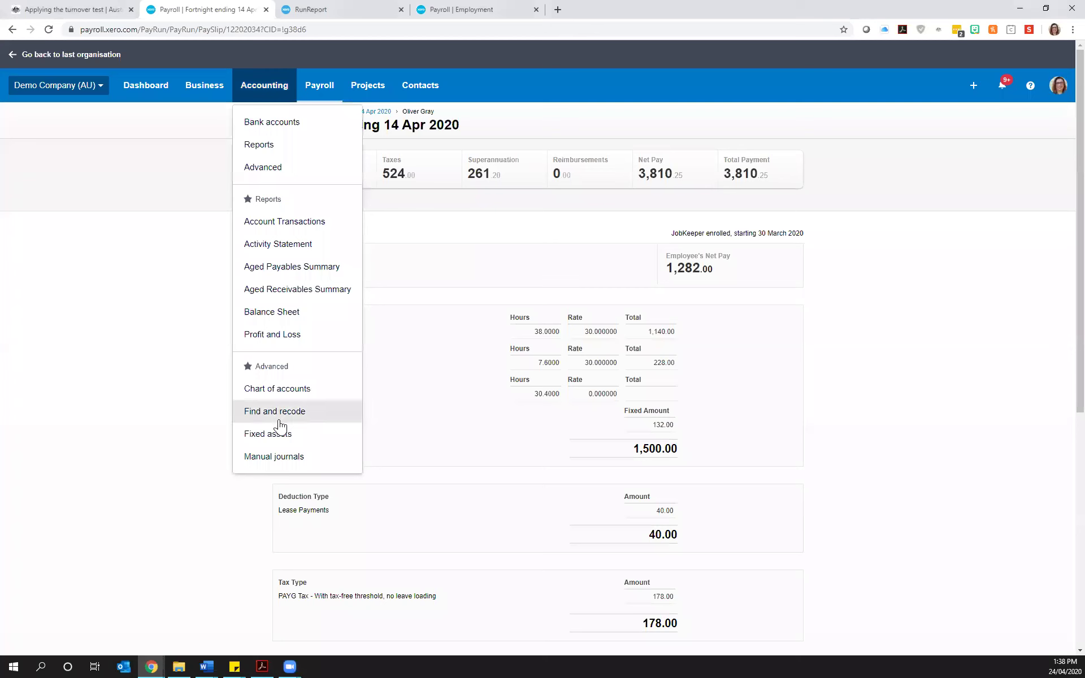
pyautogui.click(285, 387)
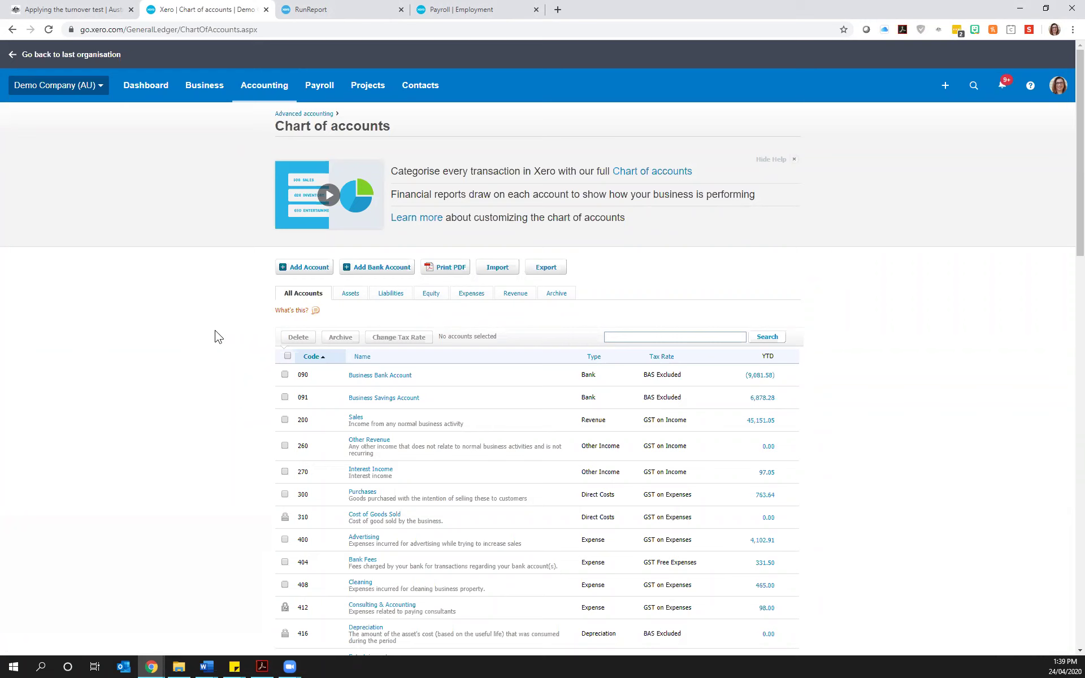
pyautogui.click(296, 270)
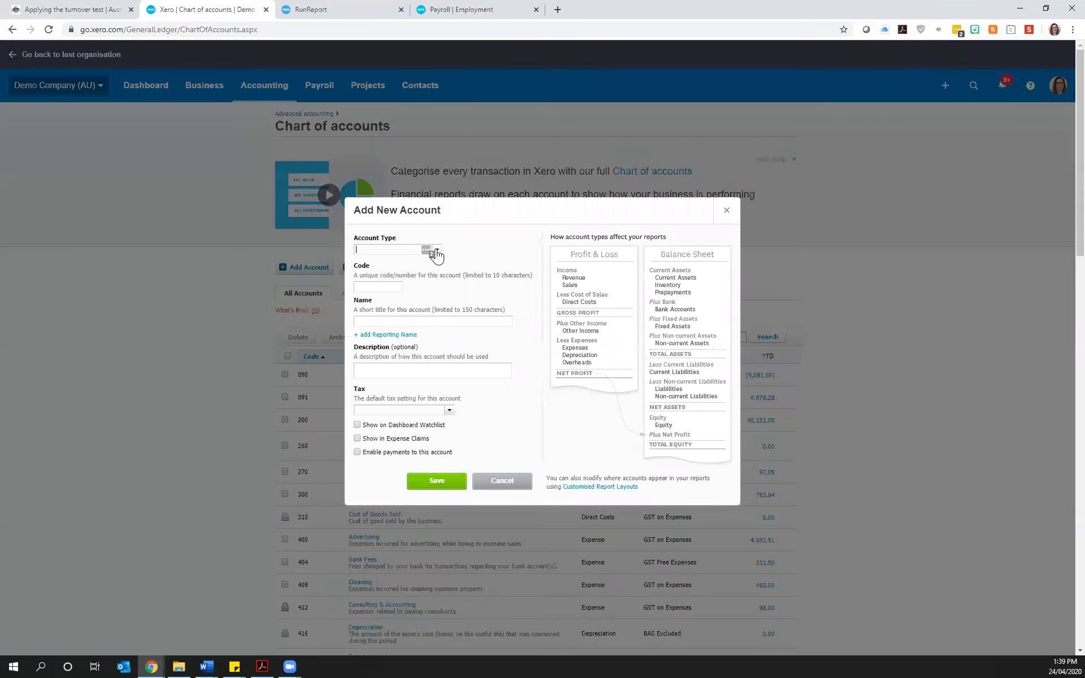
pyautogui.click(436, 250)
pyautogui.scroll(-8, 395, 333)
pyautogui.scroll(-1, 393, 351)
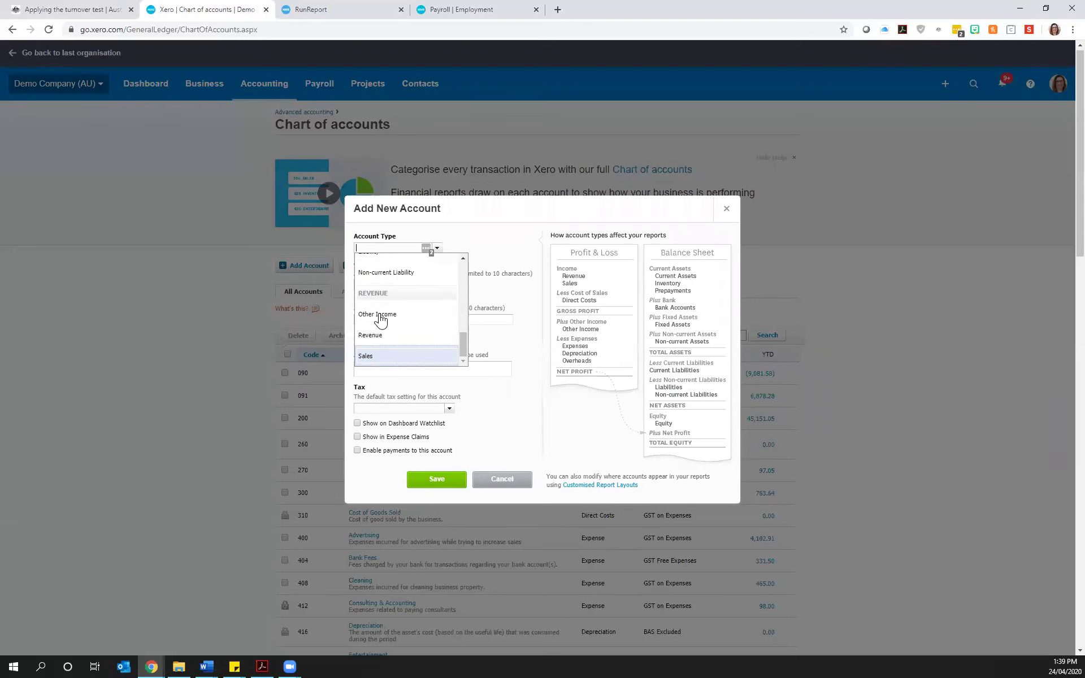
pyautogui.click(378, 305)
# Step: Give the new account code JKS, name COVID19 - JobKeeper Subsidy and tax BAS Excluded, and save it
pyautogui.click(382, 279)
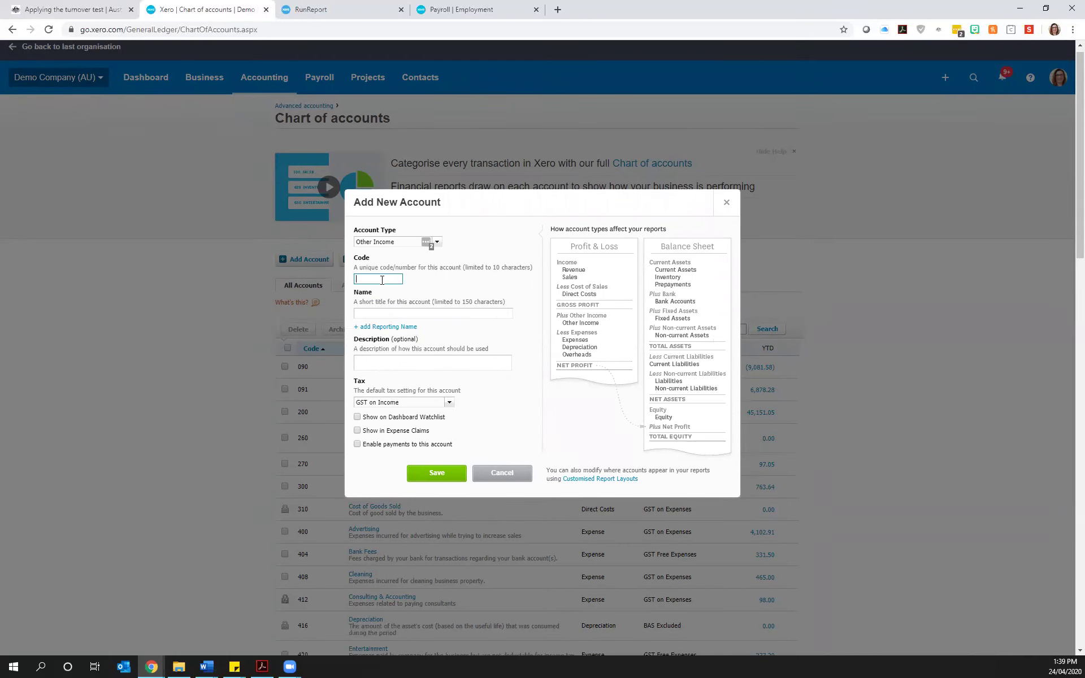
pyautogui.write('3')
pyautogui.press('Tab')
pyautogui.write('COVID19 - JobKeeper Subsidy')
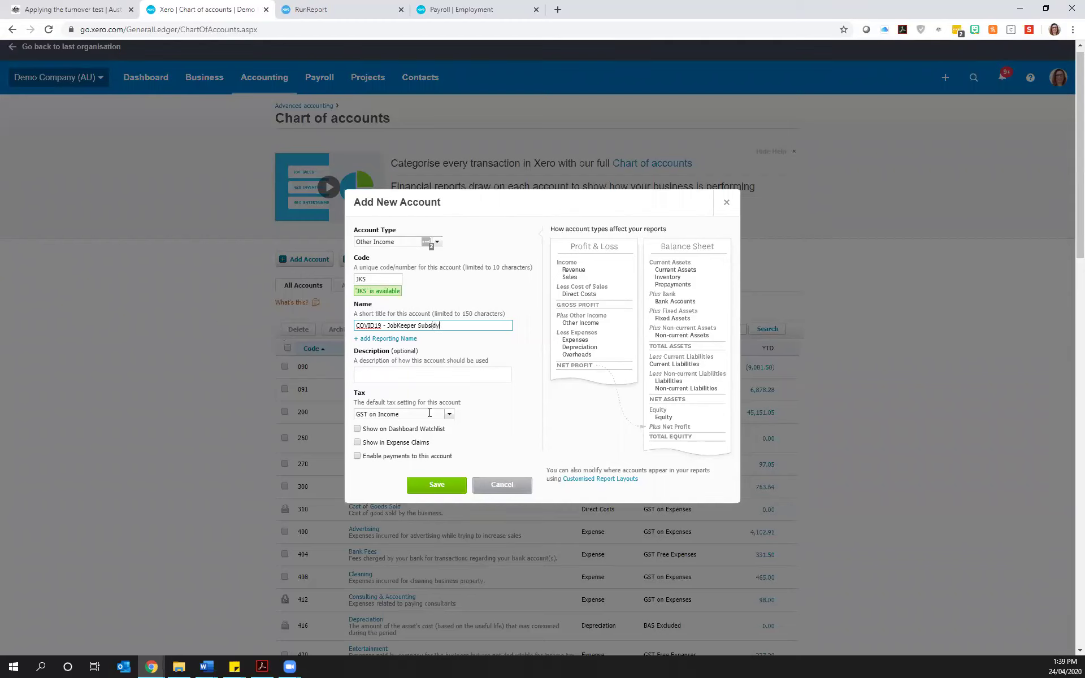
pyautogui.click(429, 413)
pyautogui.write('ba')
pyautogui.click(398, 429)
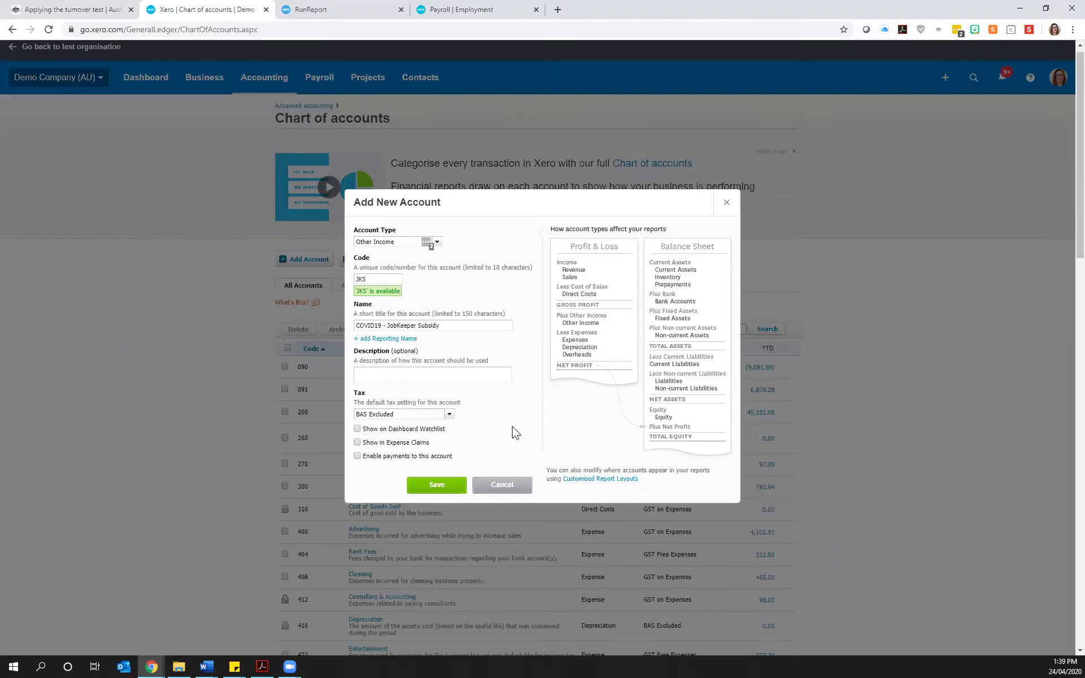
pyautogui.click(436, 490)
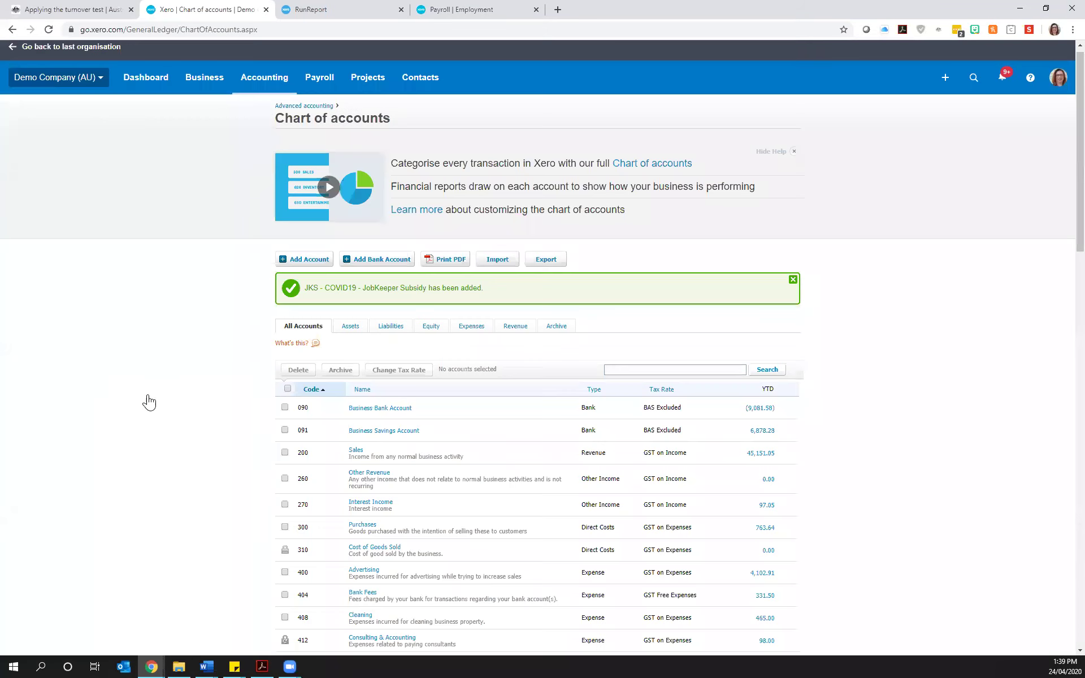
# Step: Show the revenue accounts and start another new account with the account type Other Income
pyautogui.click(150, 82)
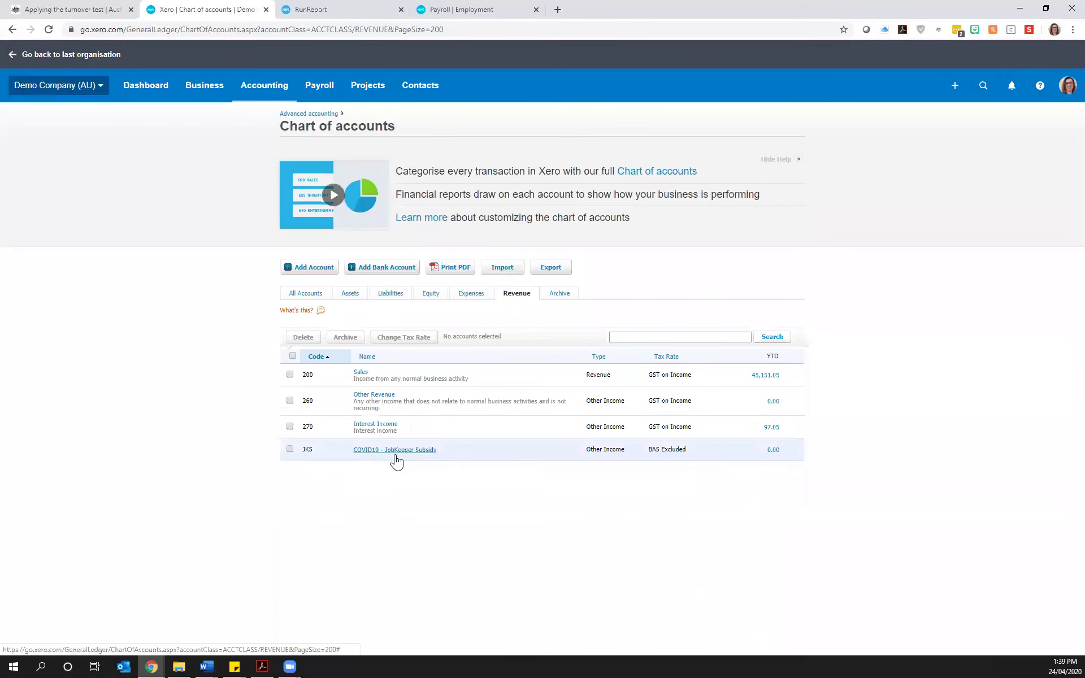
pyautogui.click(300, 267)
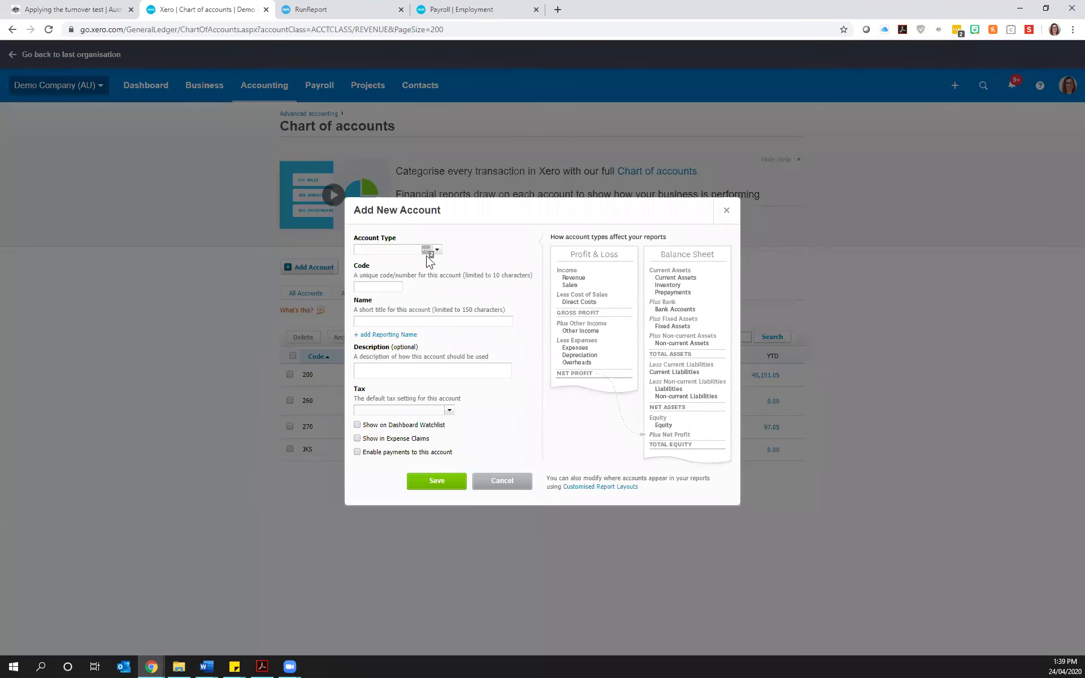
pyautogui.click(435, 250)
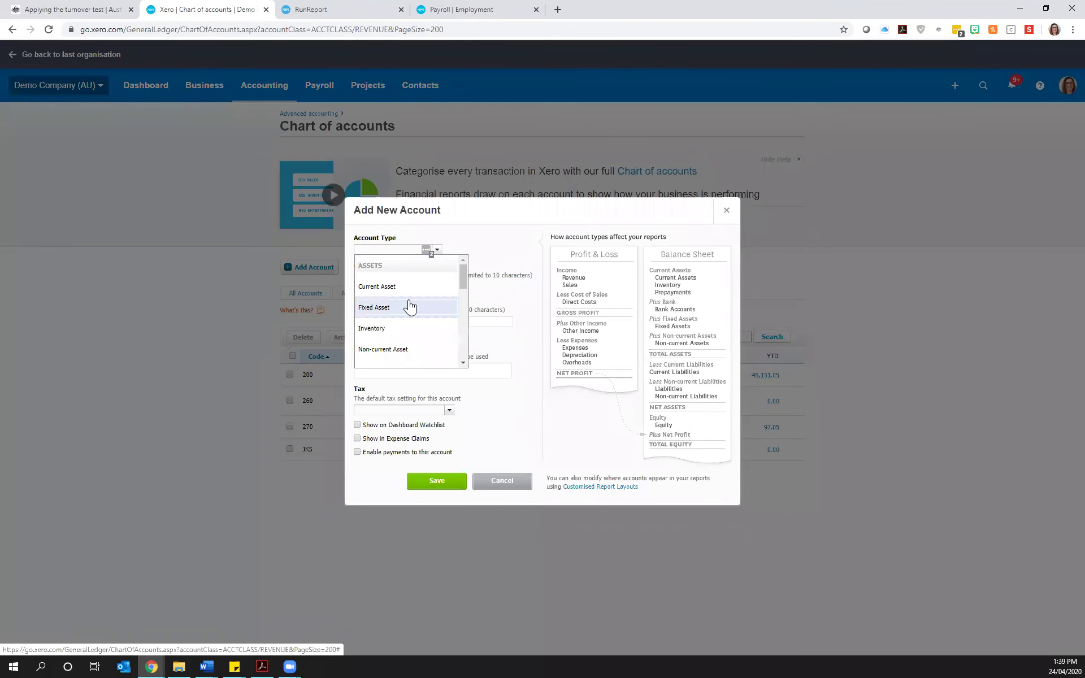
pyautogui.scroll(-5, 410, 307)
pyautogui.click(378, 359)
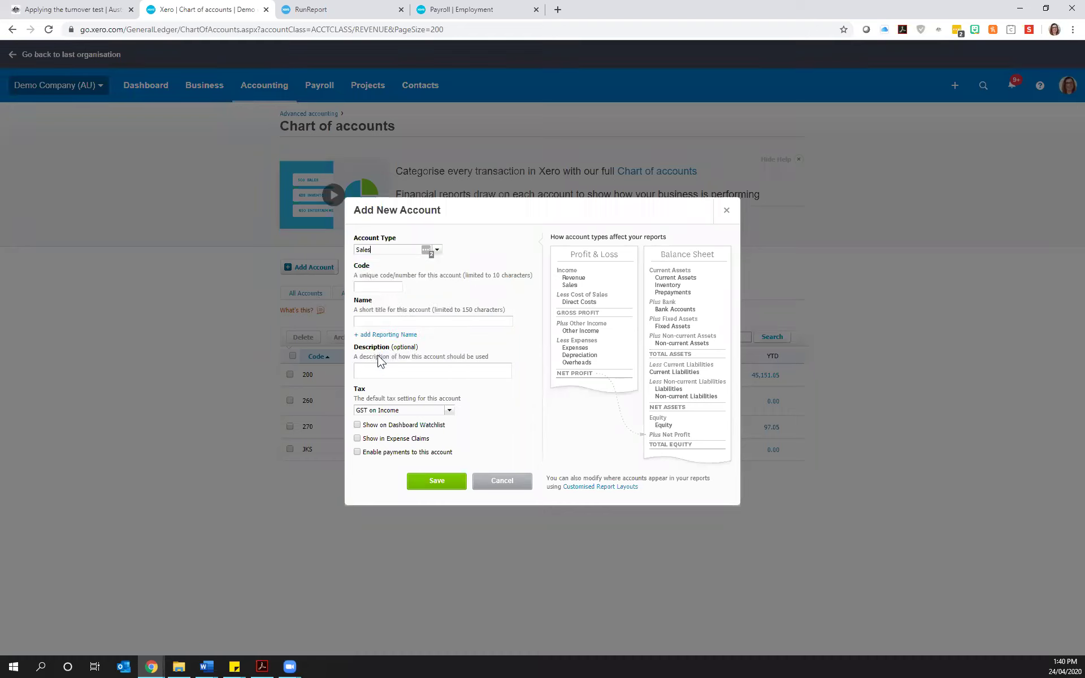
pyautogui.click(432, 252)
pyautogui.click(376, 317)
# Step: Save the second account with code CFB, name COVID19 - Cash Flow Boost and tax BAS Excluded, and hide the page help
pyautogui.click(368, 287)
pyautogui.press('Tab')
pyautogui.write('COVID19 - Cash')
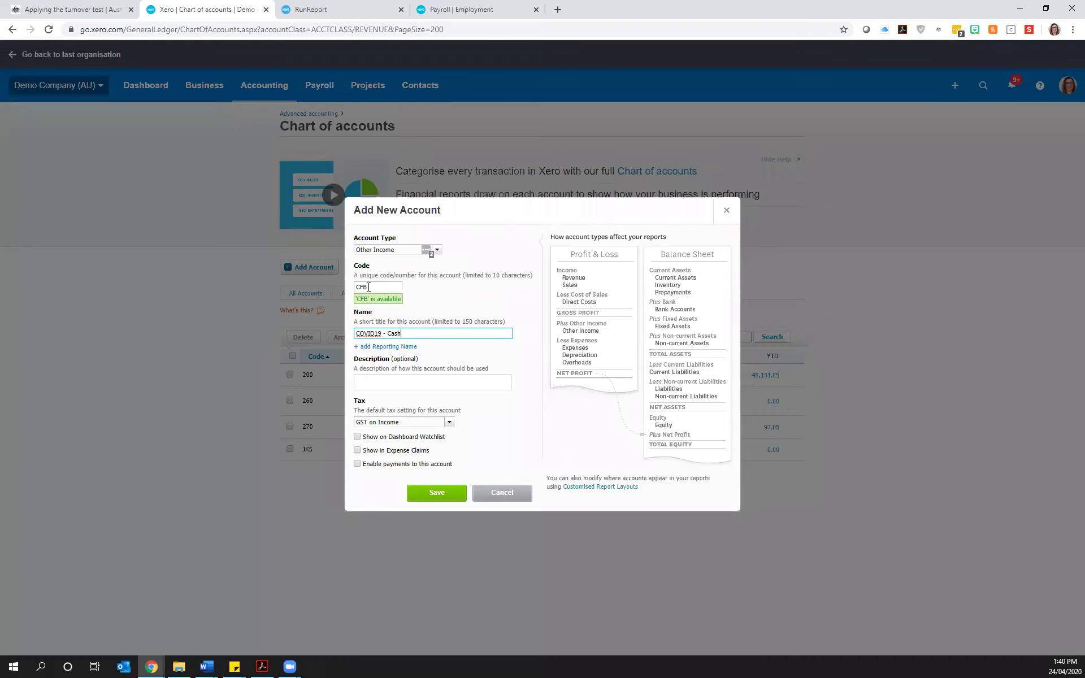
pyautogui.write('st')
pyautogui.click(383, 424)
pyautogui.write('BAS')
pyautogui.click(386, 443)
pyautogui.click(432, 492)
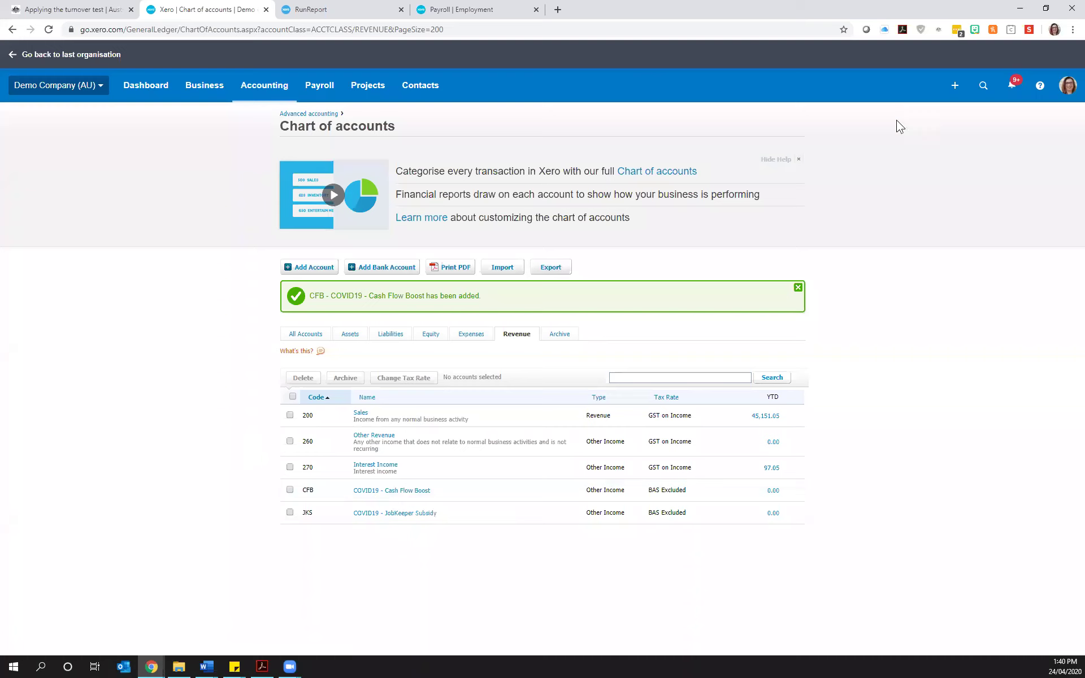
pyautogui.click(798, 160)
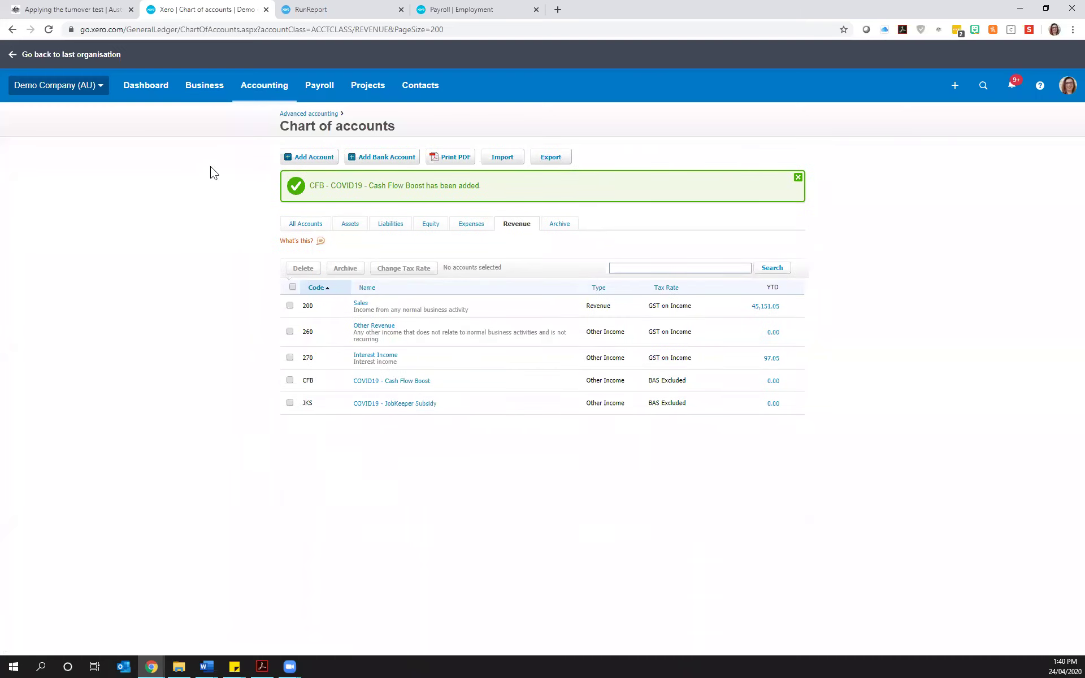
# Step: Create a new manual journal with the narration Record Cash Flow Boost and the date 28 Apr 2020
pyautogui.click(260, 92)
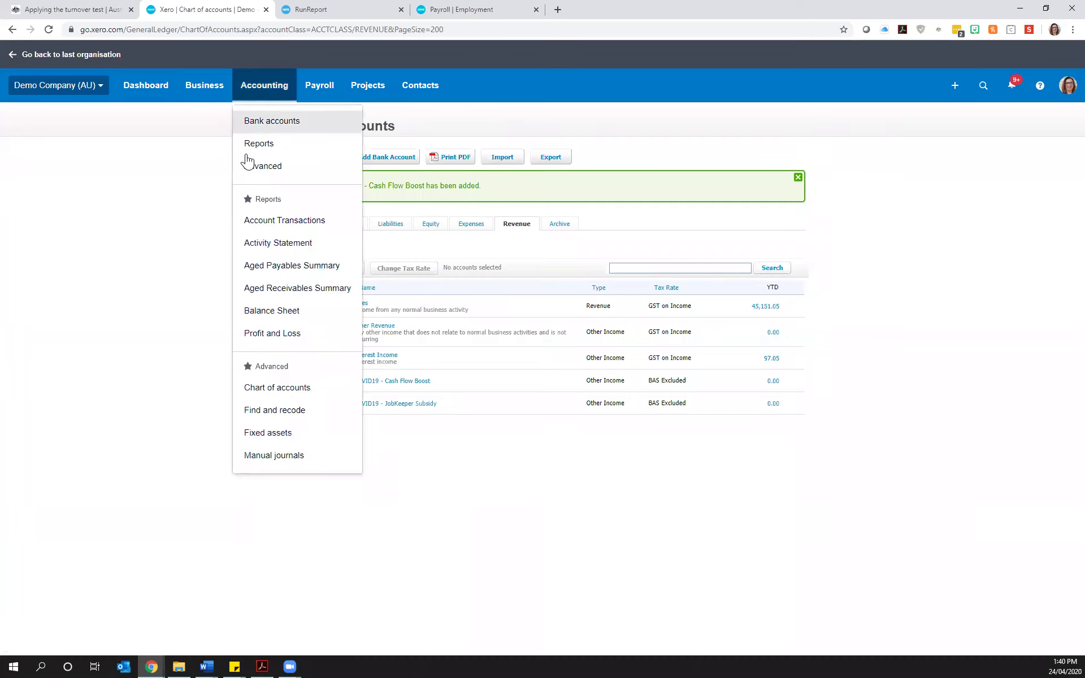
pyautogui.click(304, 458)
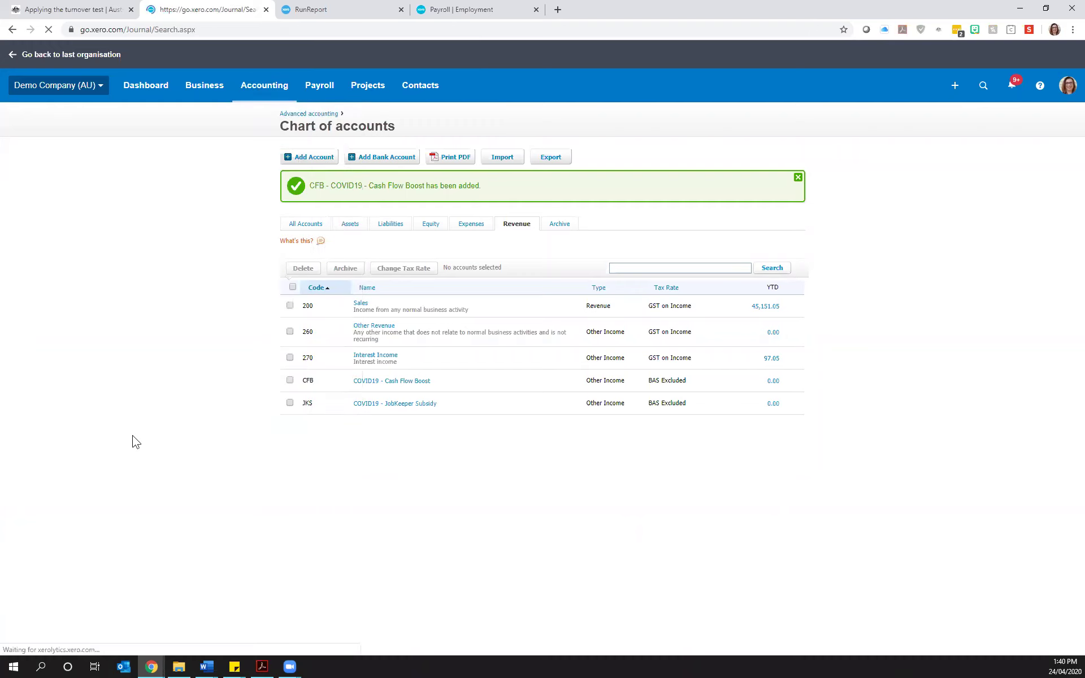
pyautogui.click(327, 158)
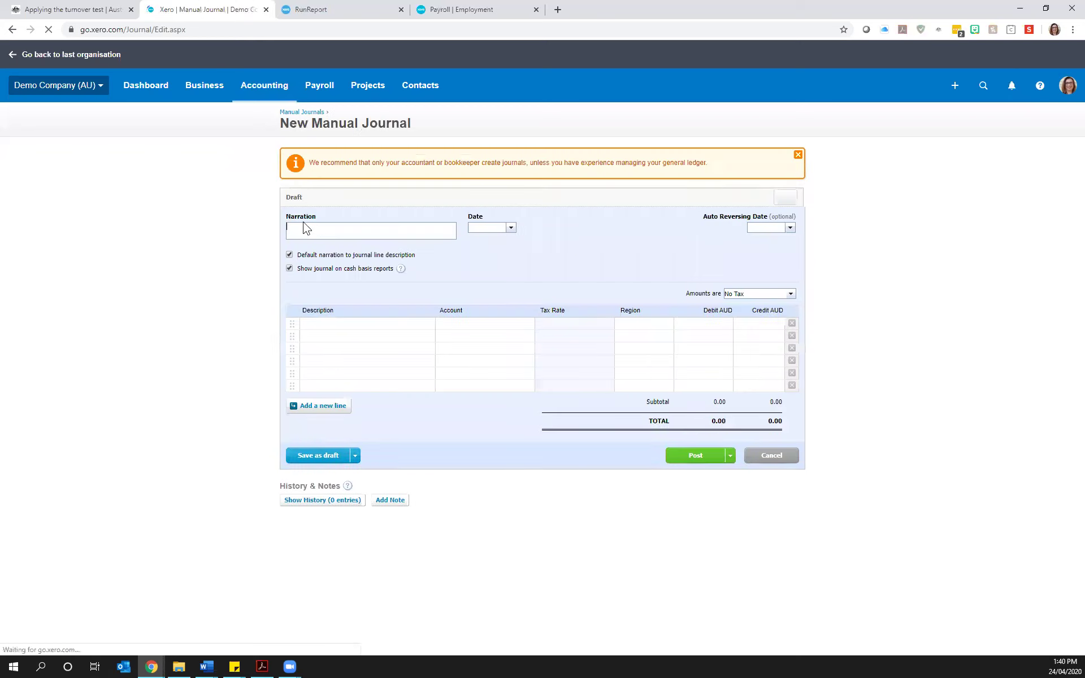
pyautogui.write('Record Cash Flow Boo3')
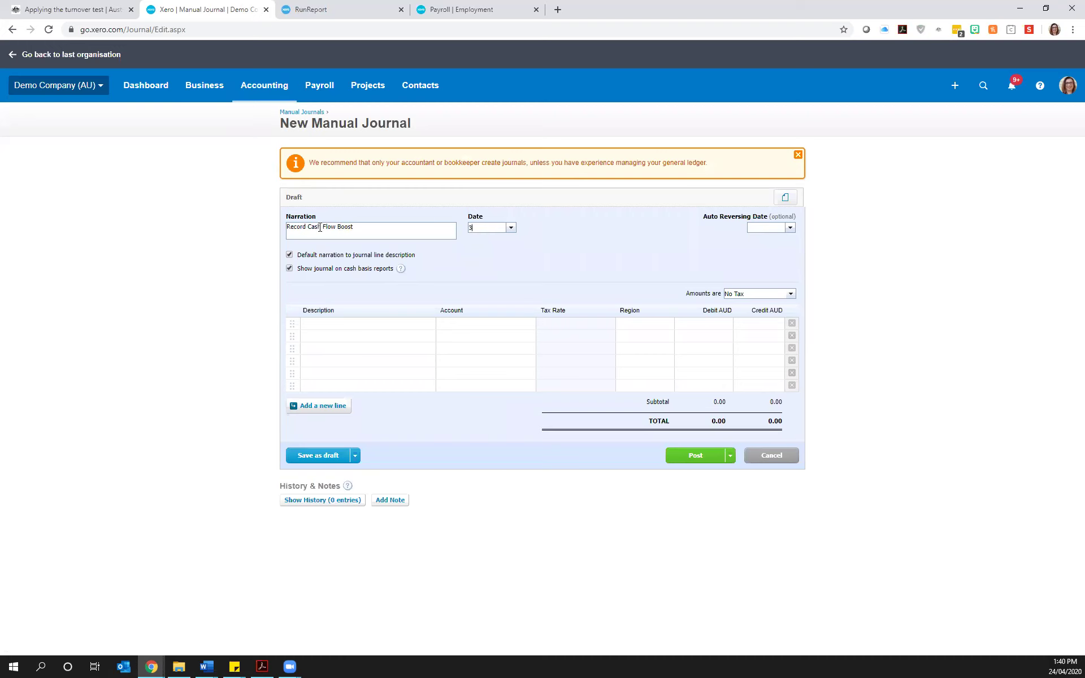
pyautogui.write('1874')
pyautogui.press('Tab')
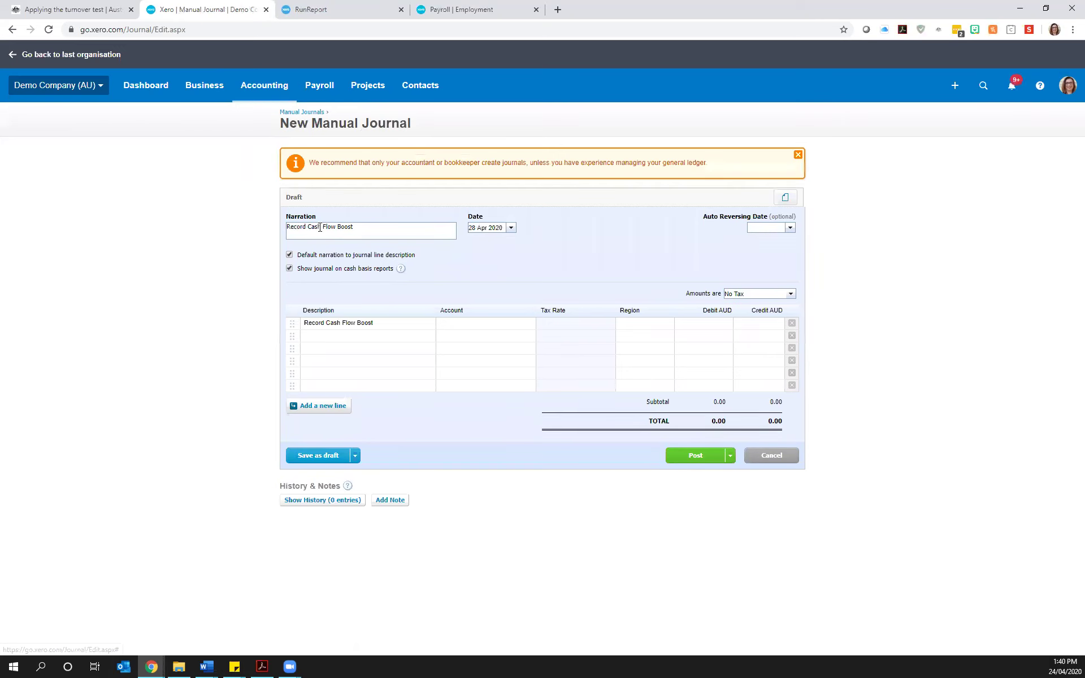
# Step: Credit 10,000 to the CFB - COVID19 - Cash Flow Boost account on the first journal line
pyautogui.click(477, 322)
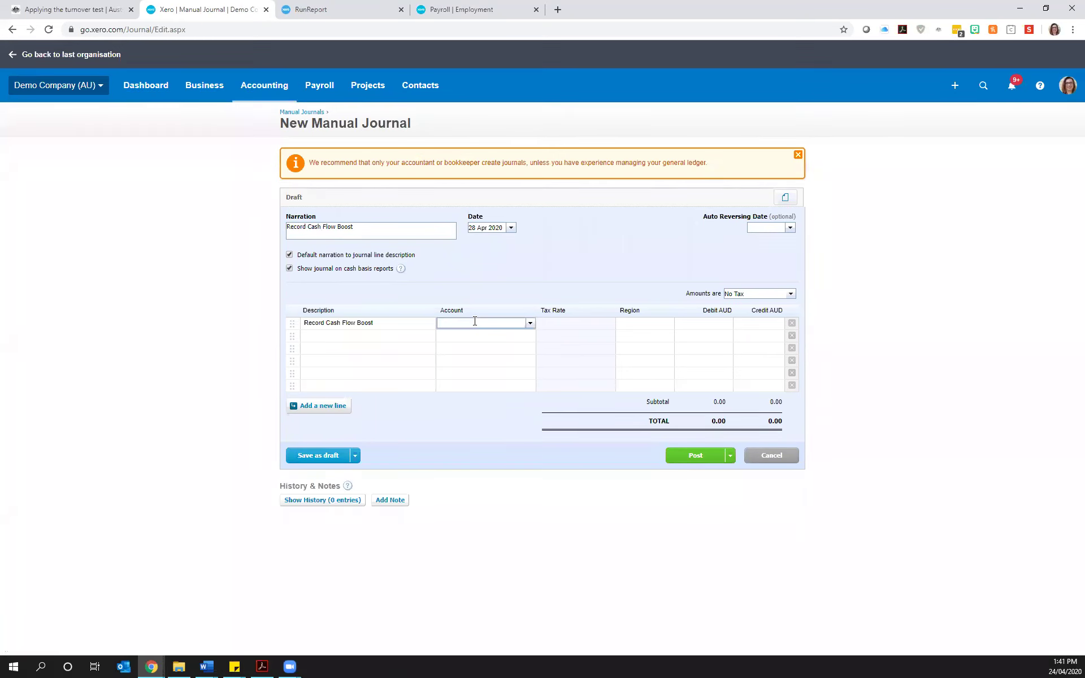
pyautogui.write('cf')
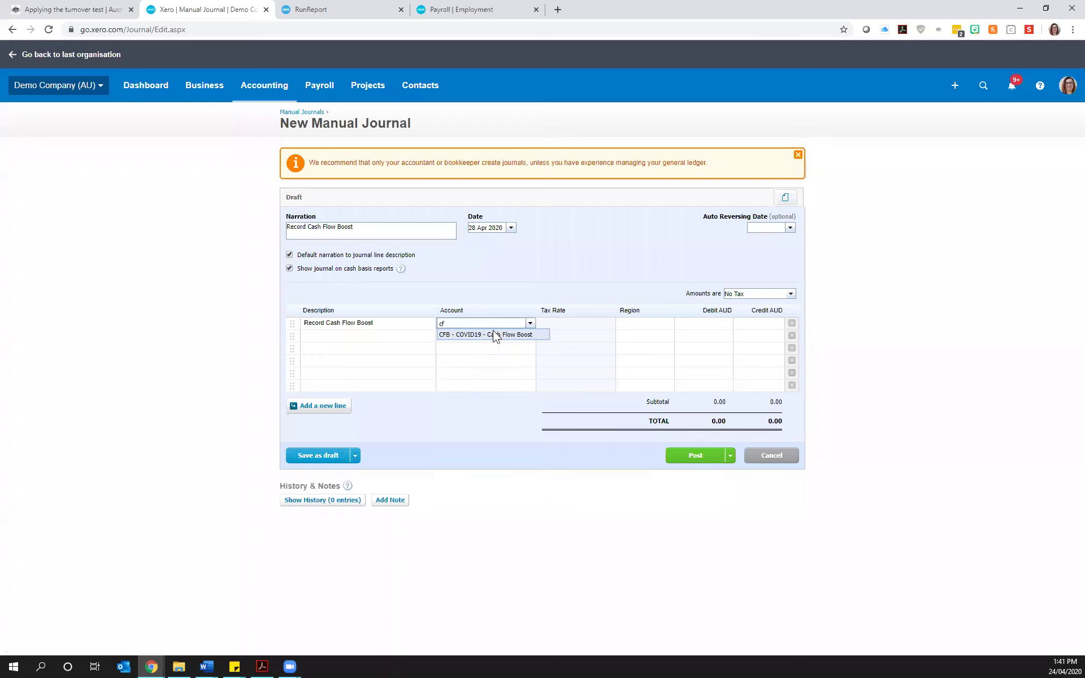
pyautogui.click(516, 338)
pyautogui.press('Tab')
pyautogui.press('Tab')
pyautogui.write('10,000')
pyautogui.press('Tab')
pyautogui.press('Tab')
# Step: Look through the account list for an ATO account to use on the second journal line
pyautogui.write('ato')
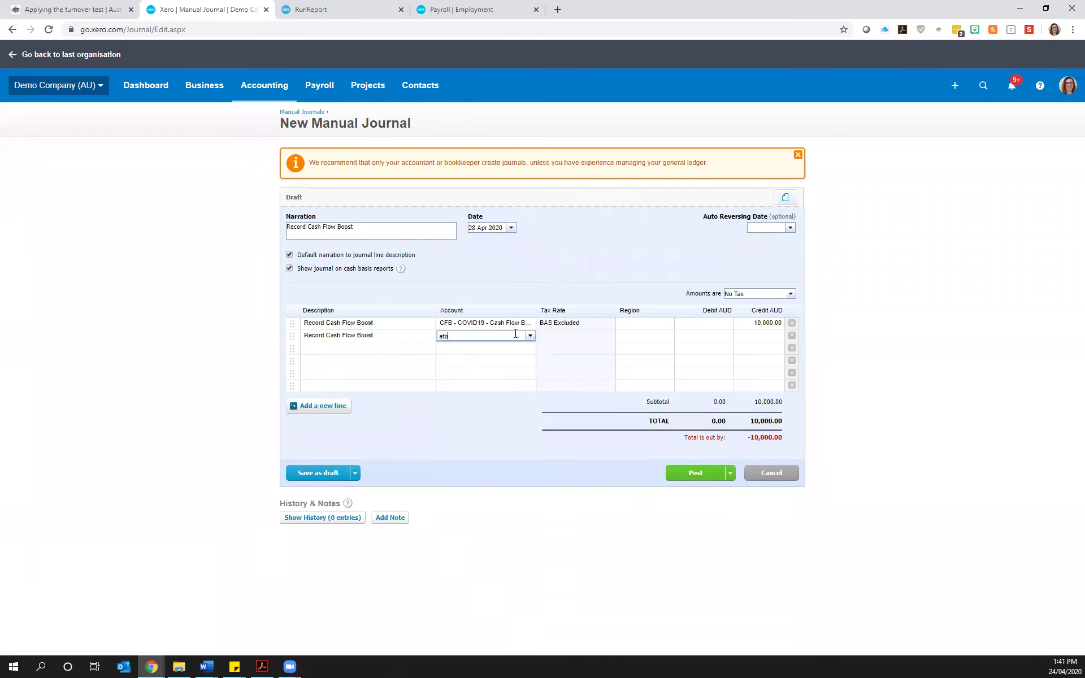
pyautogui.press('BackSpace')
pyautogui.press('BackSpace')
pyautogui.press('BackSpace')
pyautogui.scroll(-1, 479, 413)
pyautogui.scroll(-6, 479, 413)
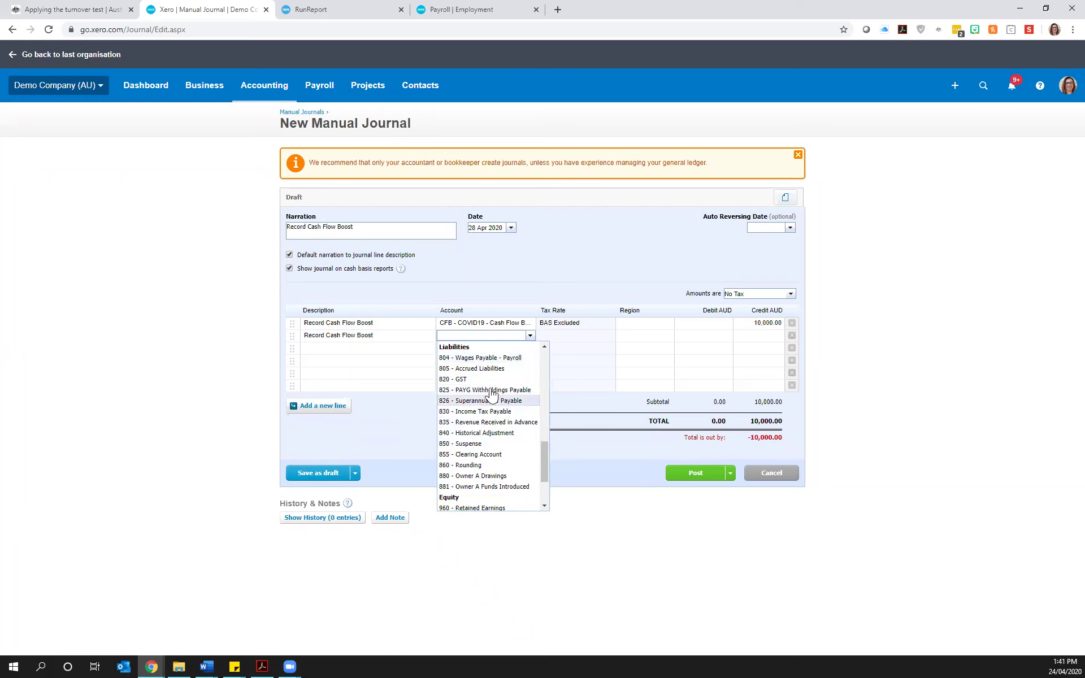
pyautogui.scroll(3, 475, 396)
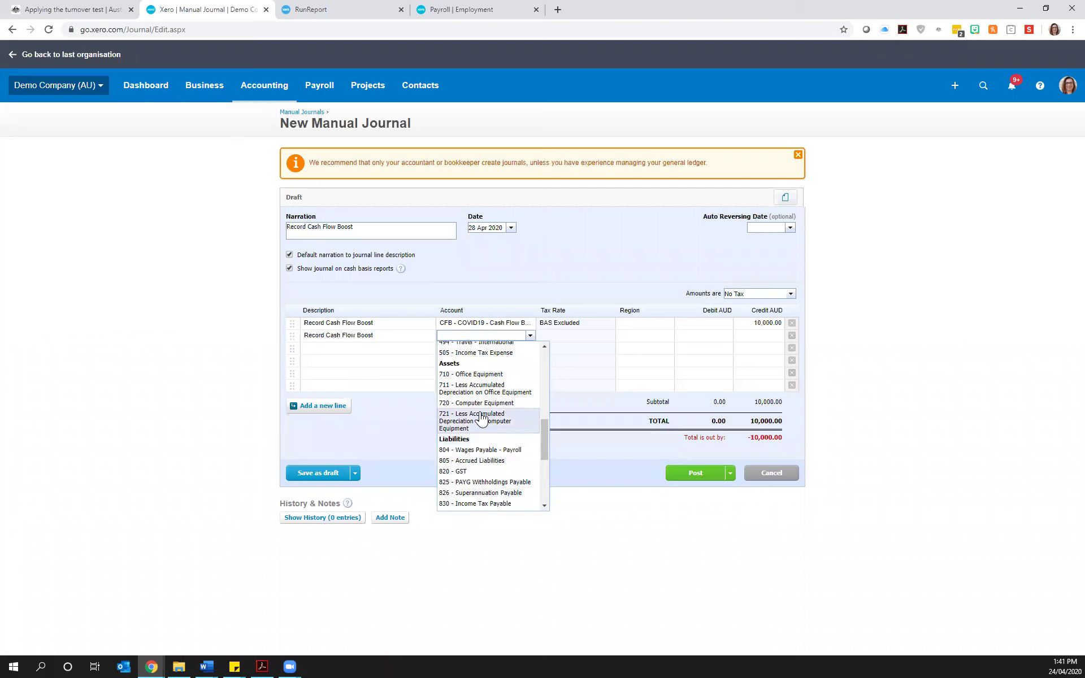
pyautogui.scroll(8, 460, 367)
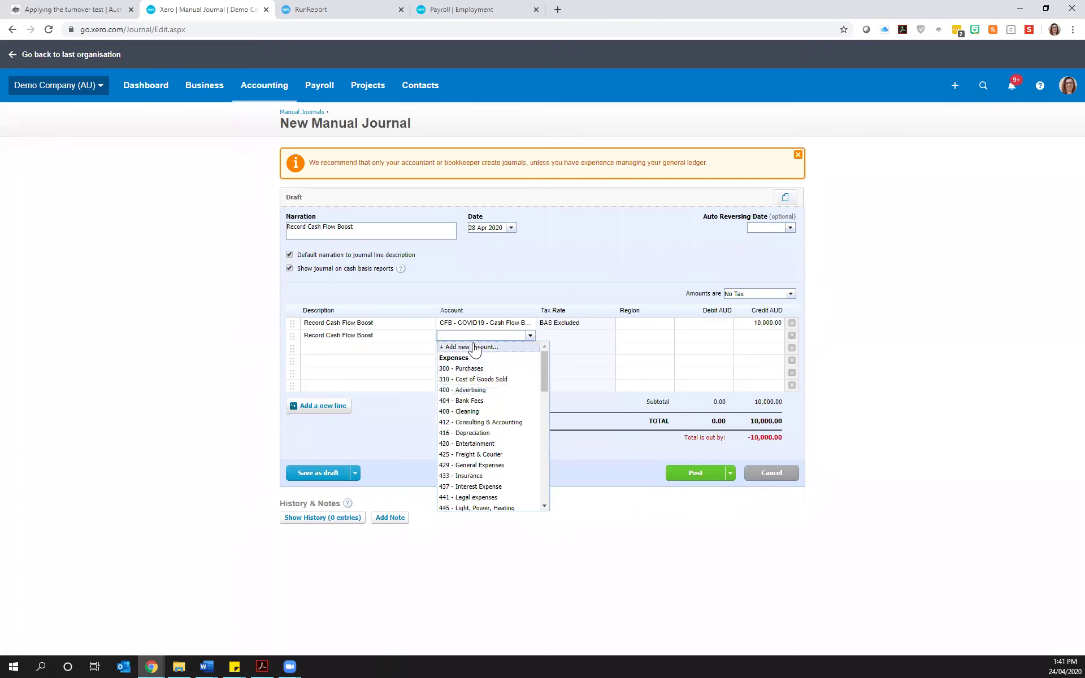
# Step: Add a Liability account for the second line with code 820.01, name ATO Integrated Client Account and payments enabled
pyautogui.click(474, 346)
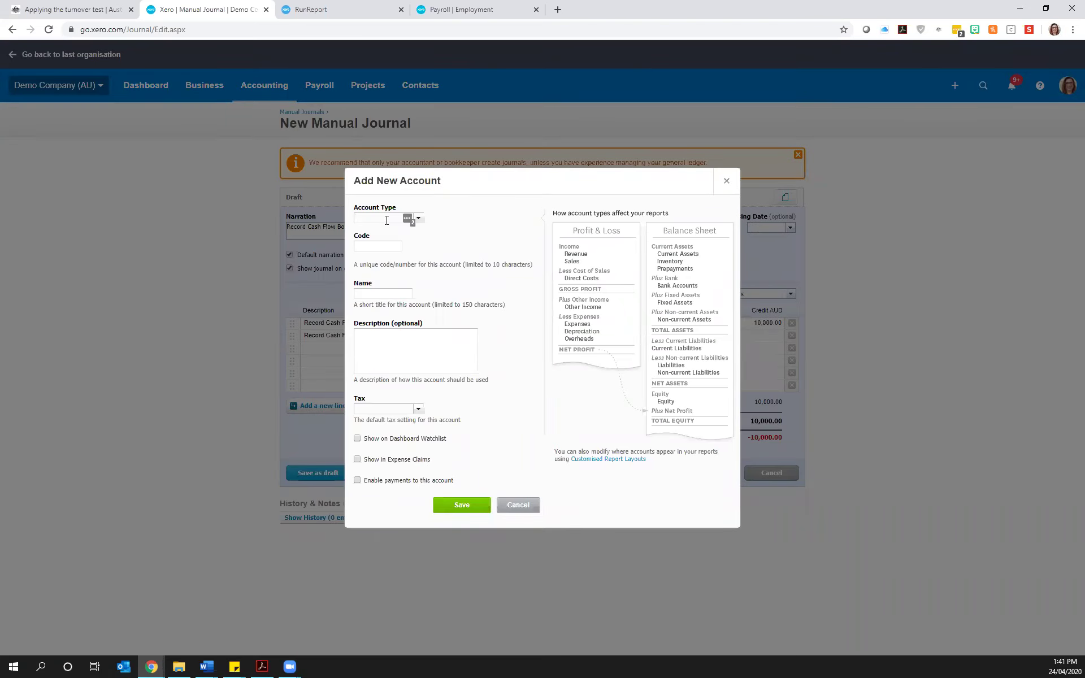
pyautogui.write('liab')
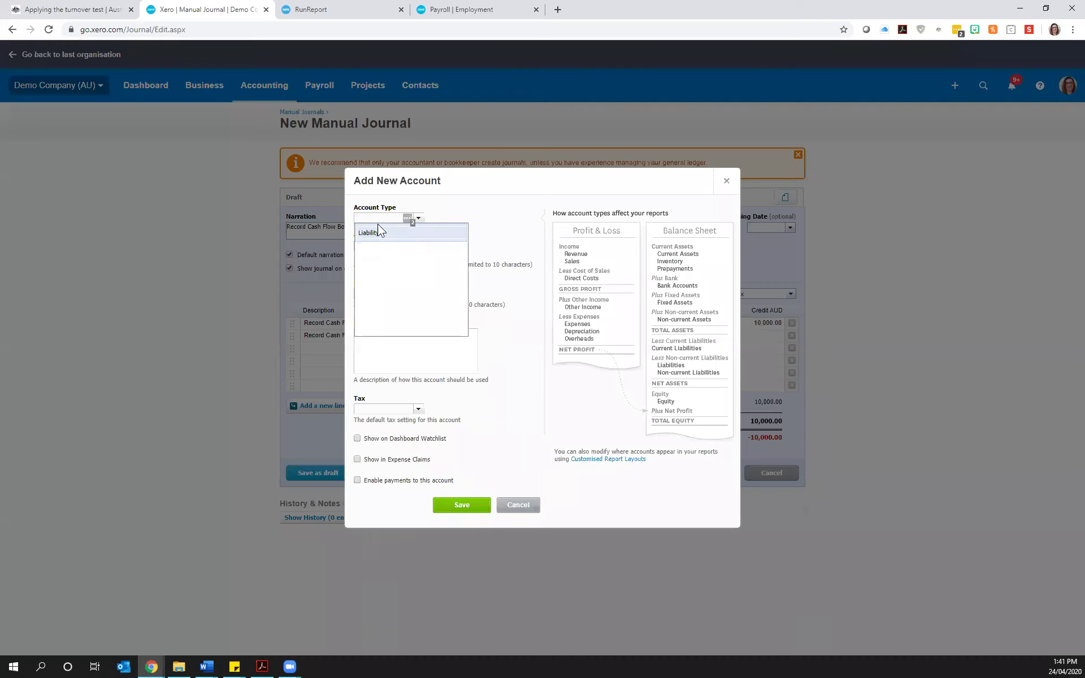
pyautogui.click(376, 232)
pyautogui.click(374, 245)
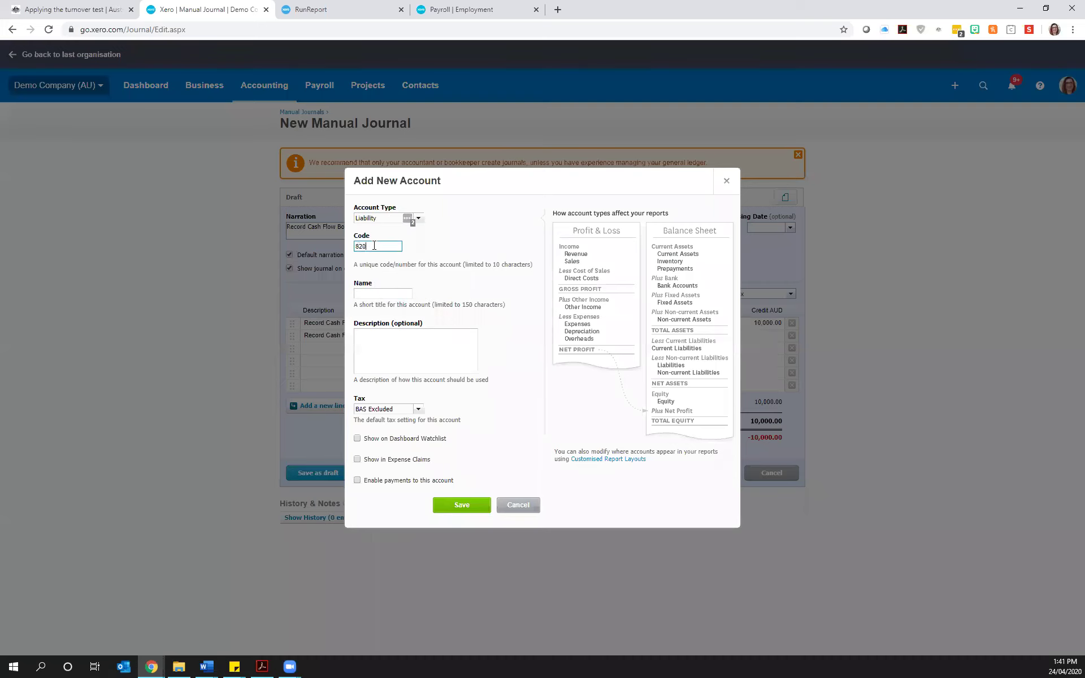
pyautogui.press('Tab')
pyautogui.press('Tab')
pyautogui.hotkey('shift', 'Tab')
pyautogui.write('ATO IU')
pyautogui.write('tegrated')
pyautogui.write(' Client Account')
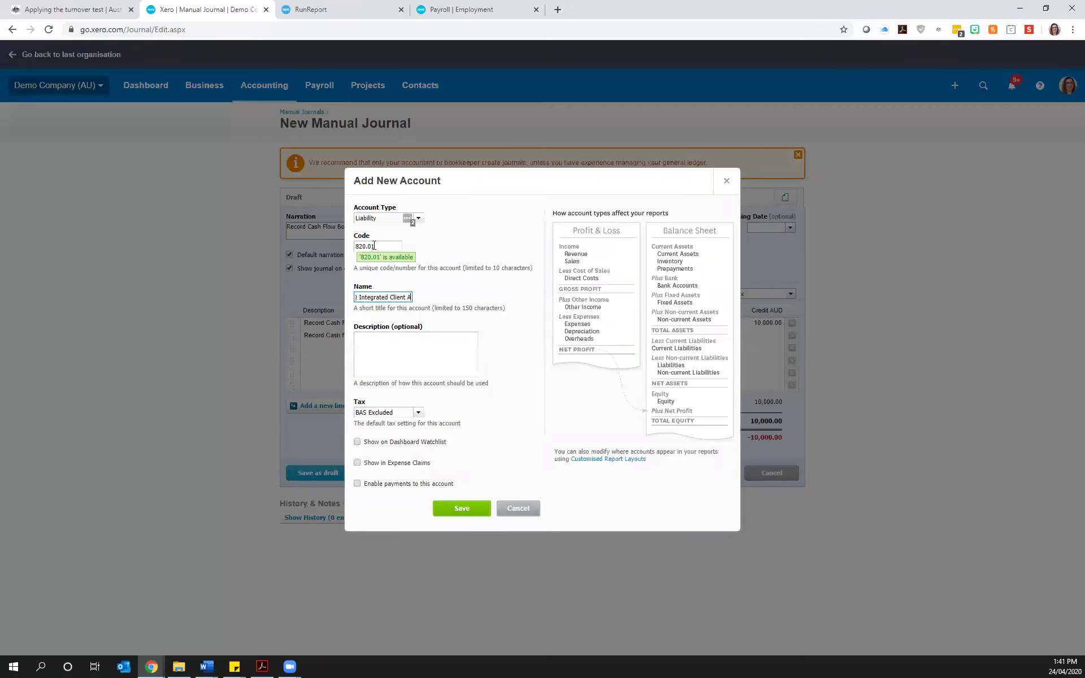
pyautogui.click(383, 484)
pyautogui.click(461, 508)
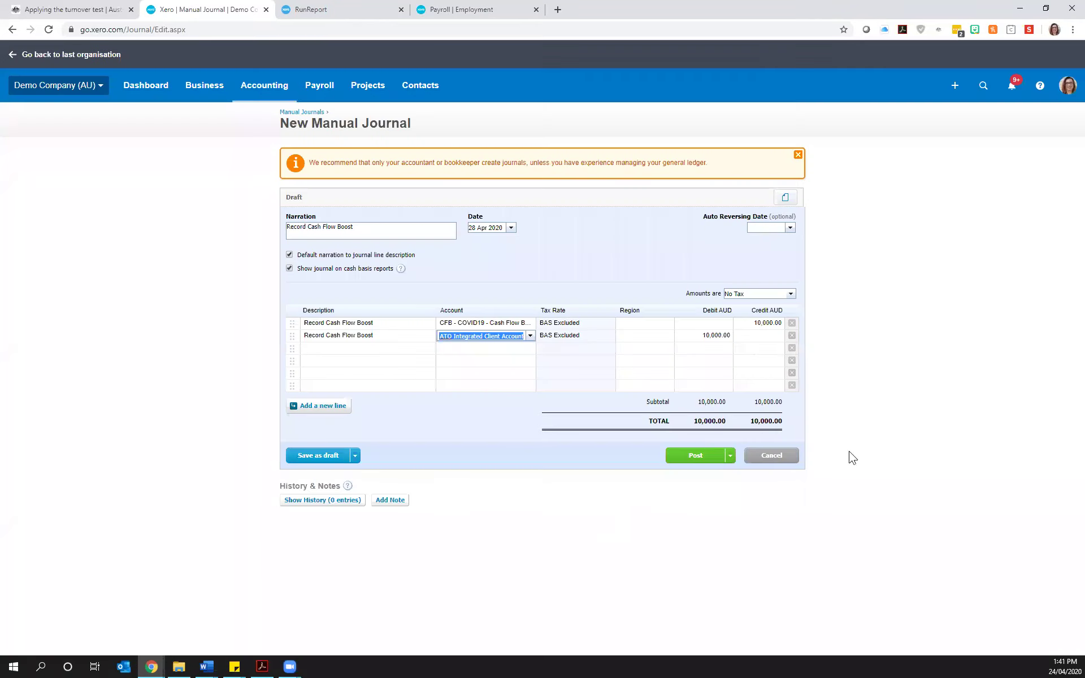
# Step: Post the cash flow boost journal and check the list of posted manual journals
pyautogui.click(700, 455)
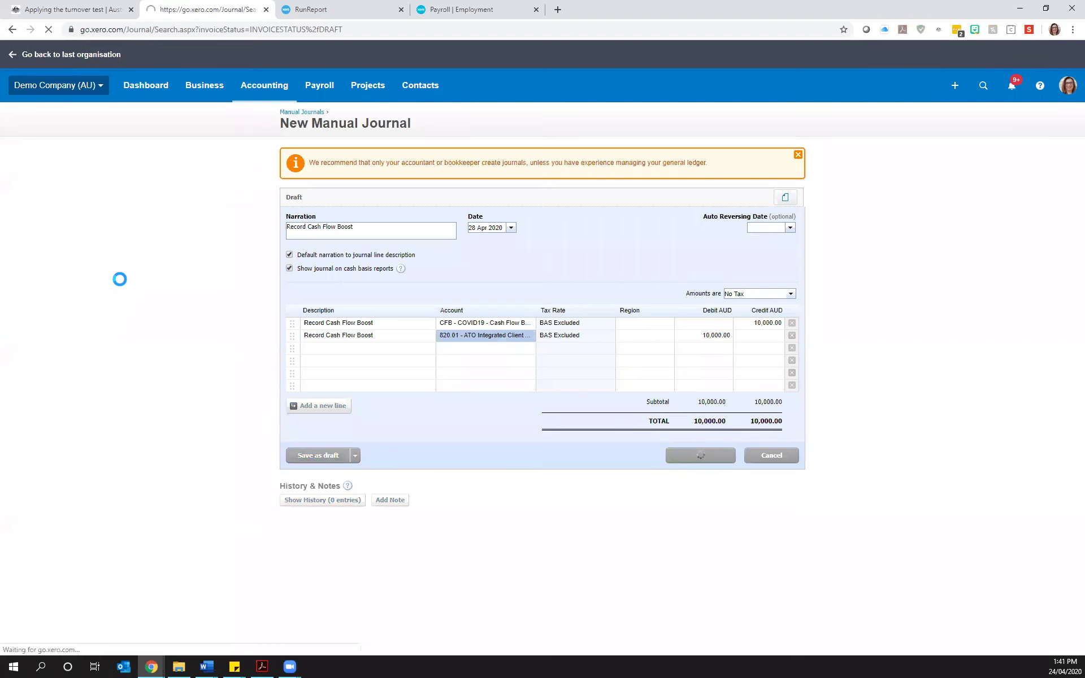
pyautogui.click(346, 309)
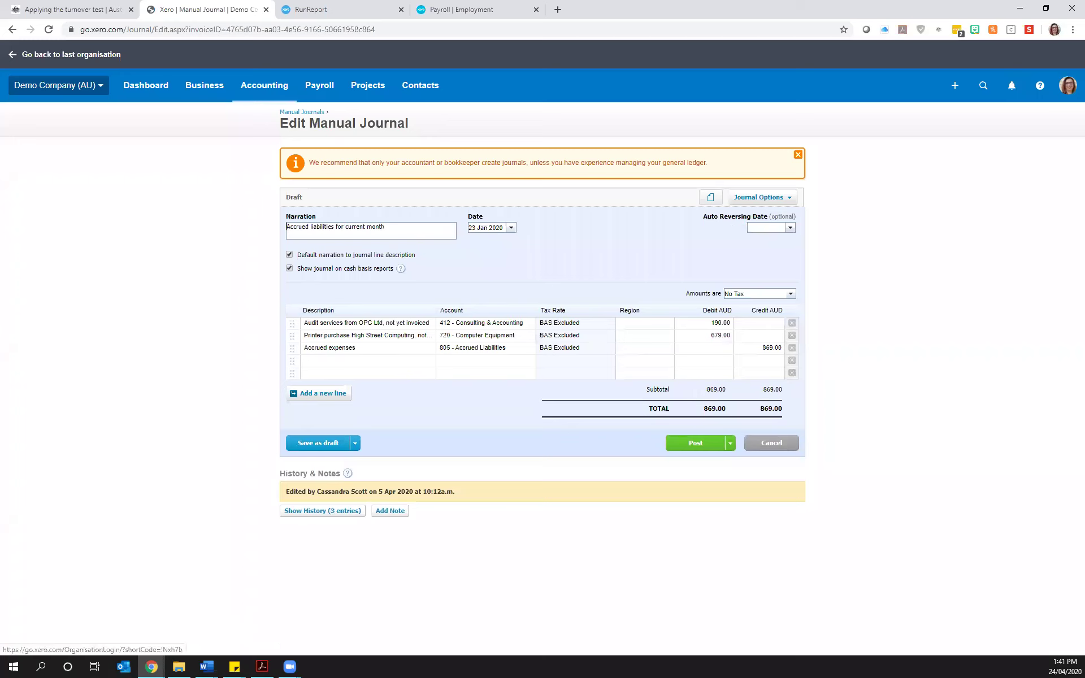
pyautogui.click(12, 30)
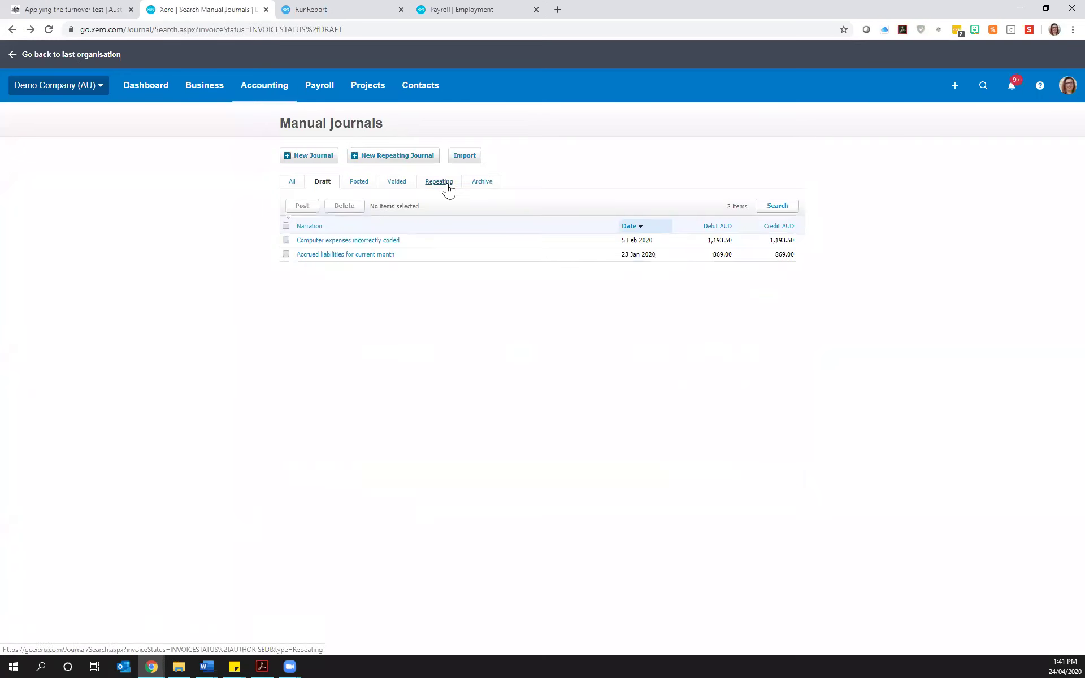
pyautogui.click(359, 182)
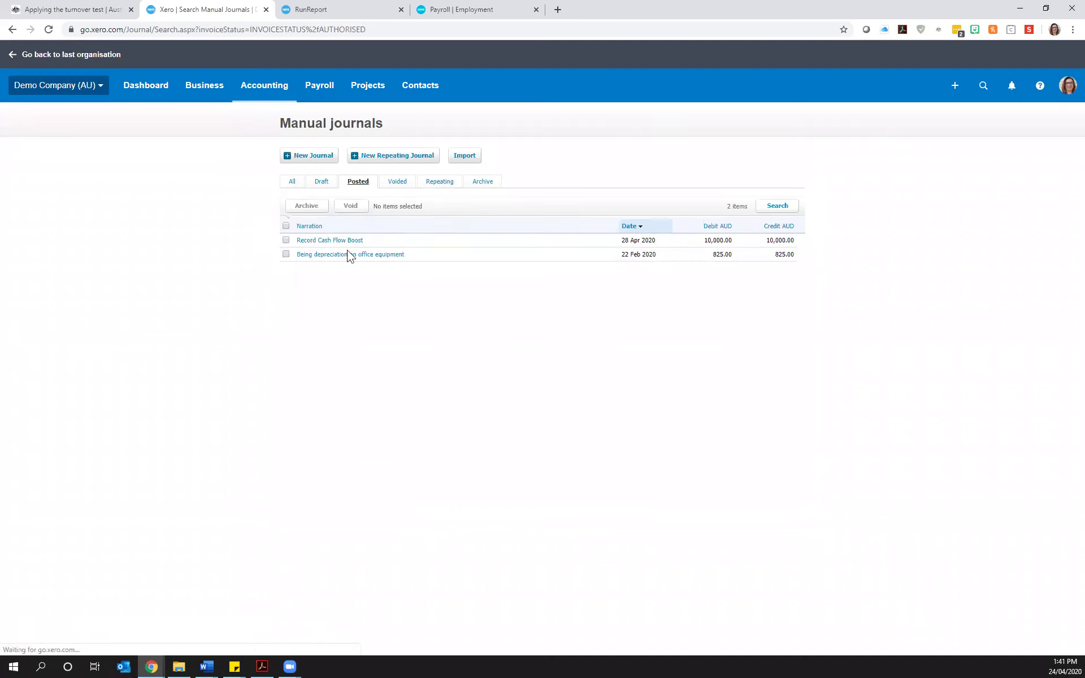
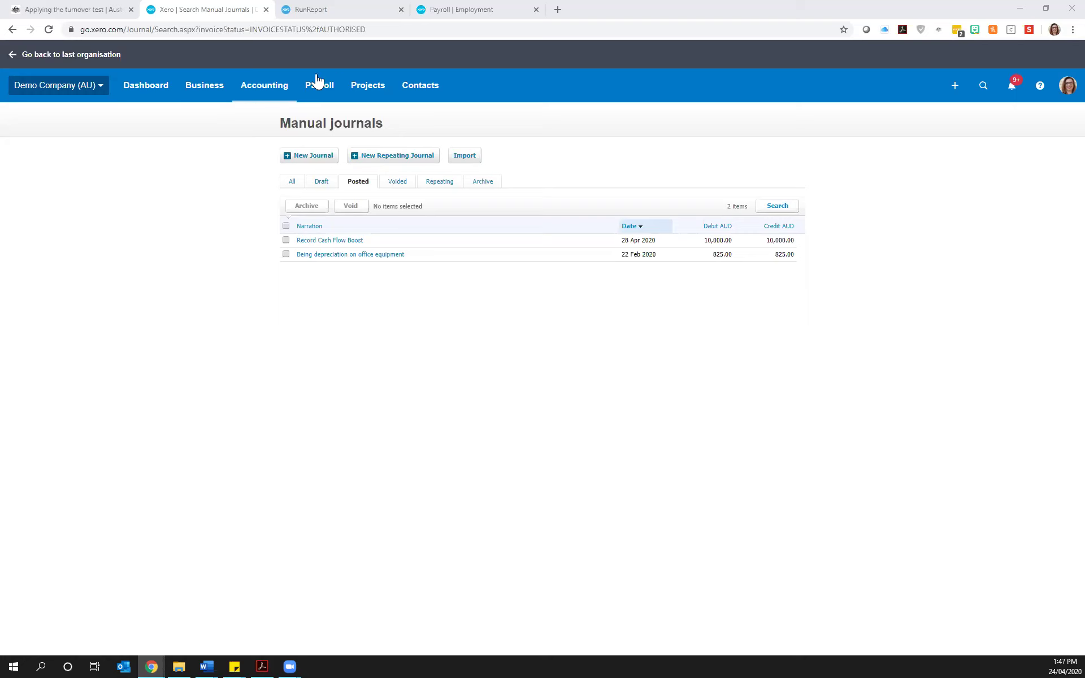
# Step: Open the pay run for the fortnight ending 14 Apr 2020 and revert it to draft
pyautogui.click(450, 10)
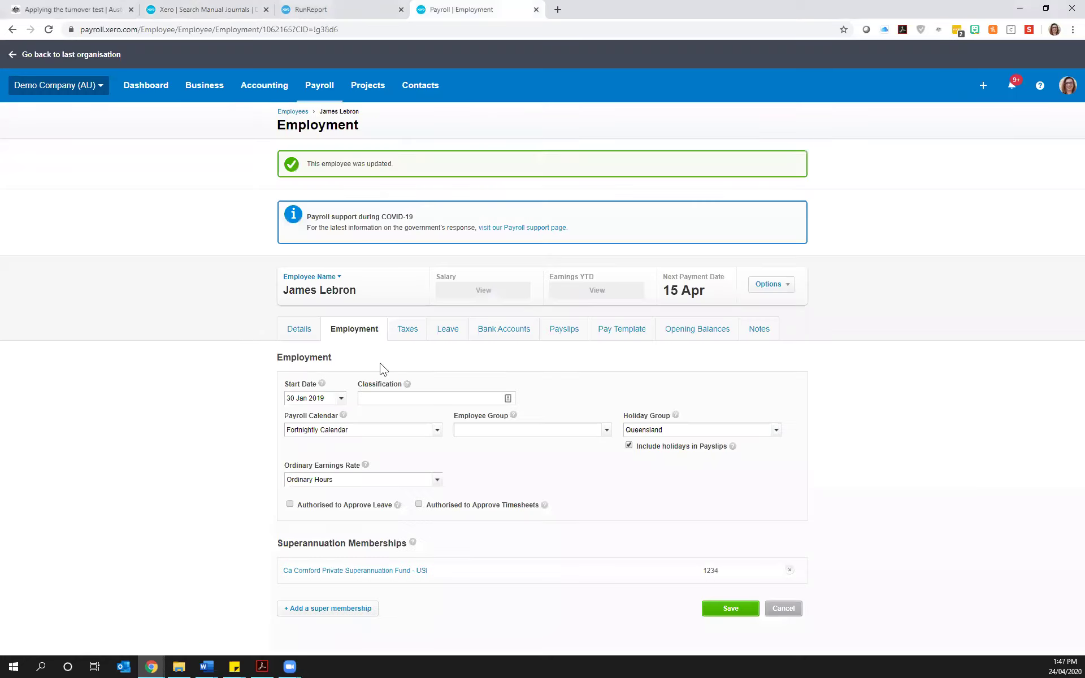
pyautogui.click(318, 86)
pyautogui.click(311, 189)
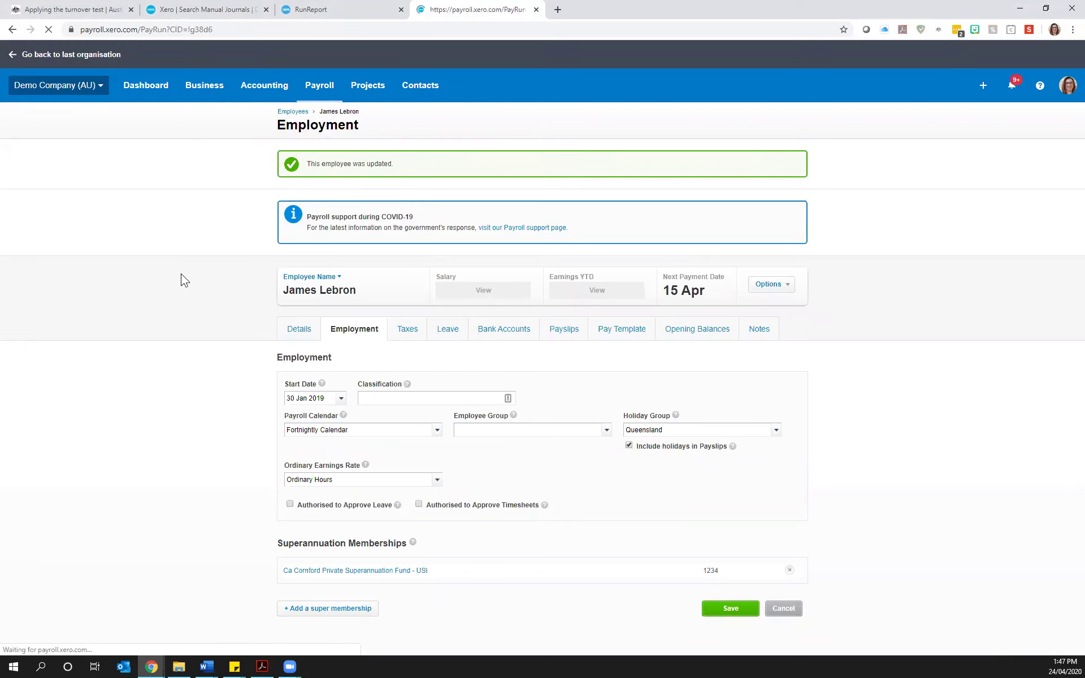
pyautogui.click(436, 395)
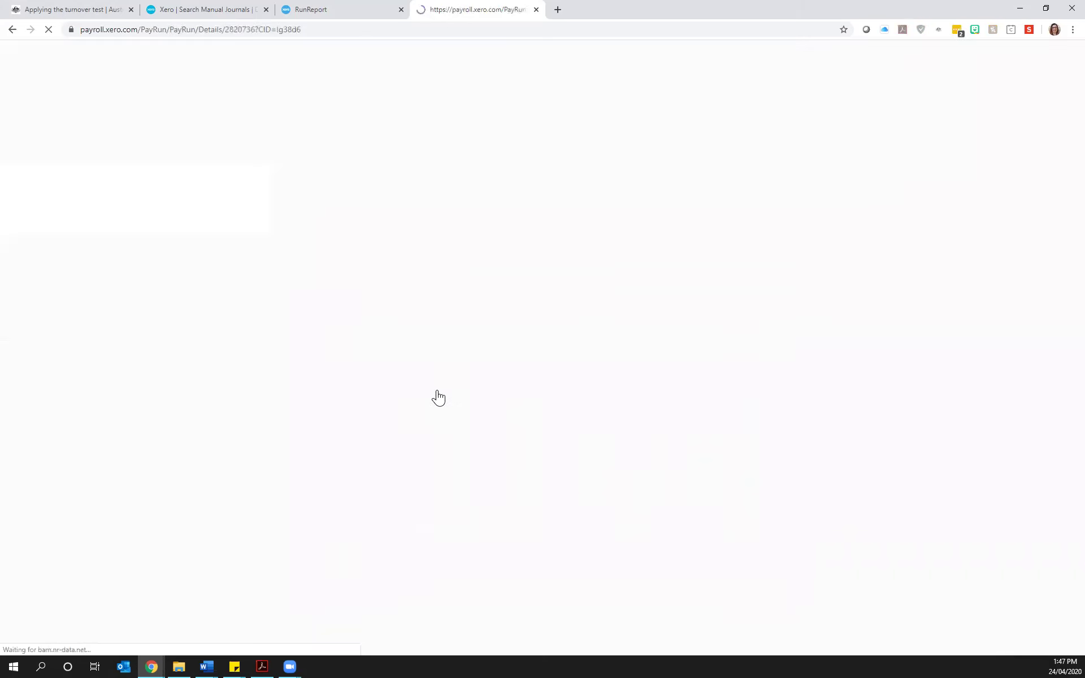
pyautogui.click(701, 510)
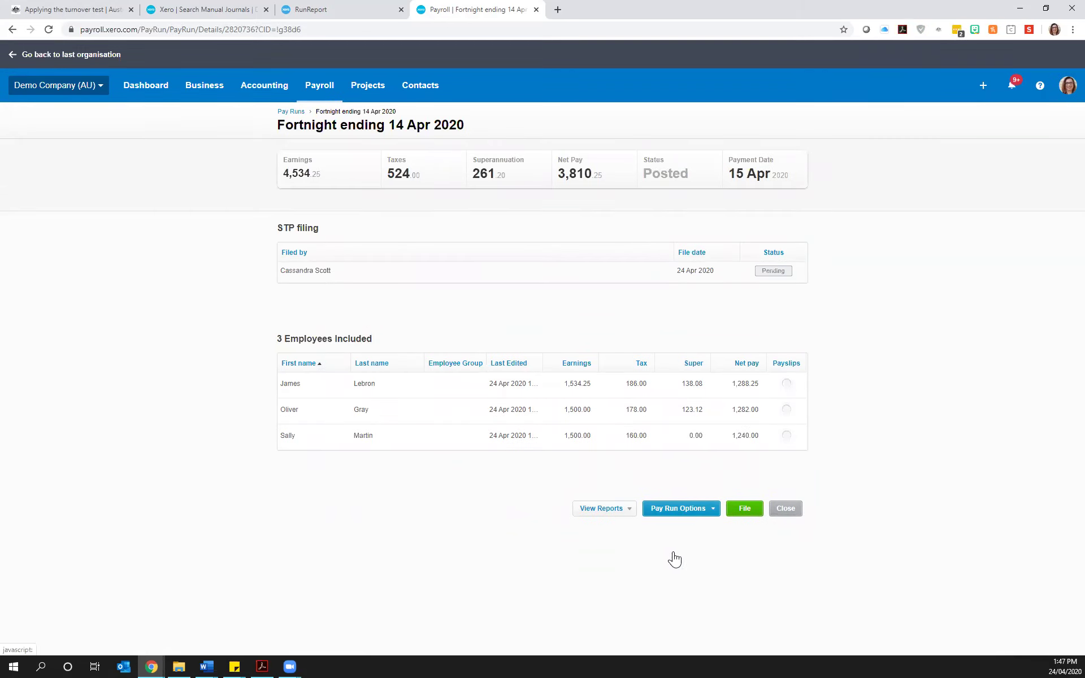
pyautogui.click(686, 575)
pyautogui.click(548, 378)
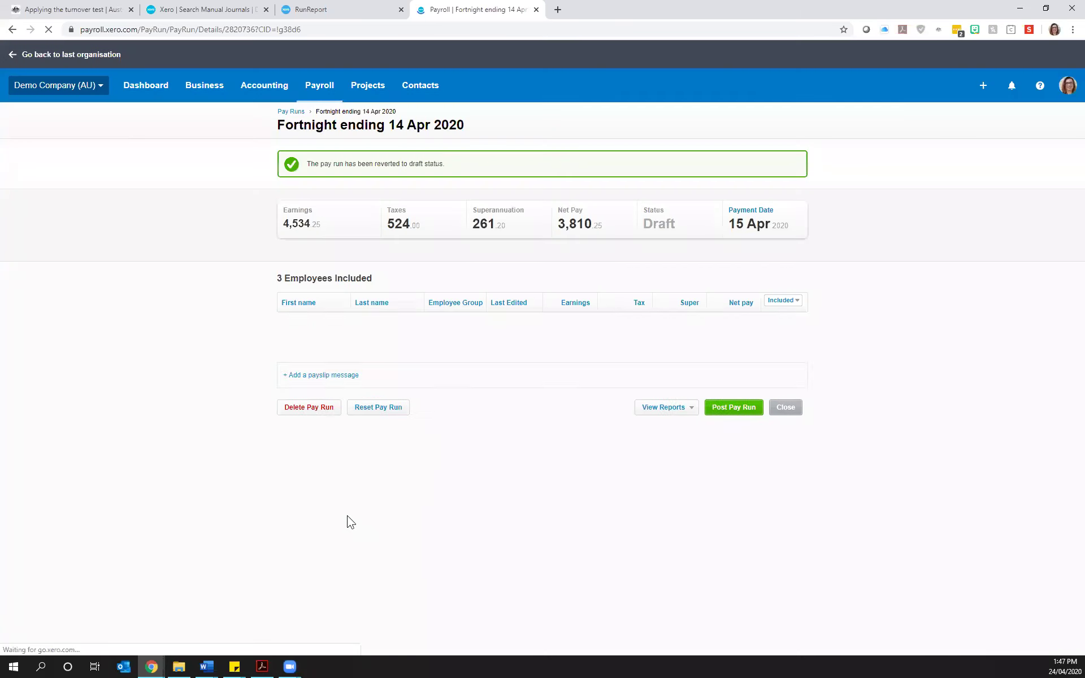
# Step: Reset the first listed employee's payslip in the draft pay run
pyautogui.click(419, 316)
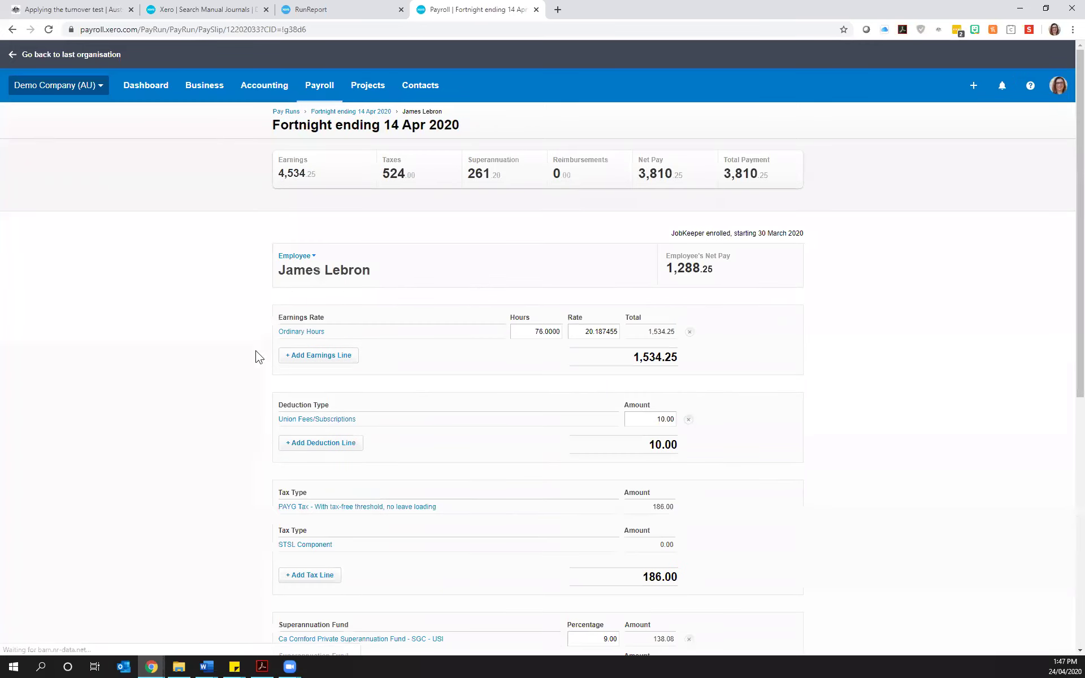
pyautogui.scroll(-3, 261, 461)
pyautogui.scroll(-4, 261, 461)
pyautogui.scroll(-1, 294, 572)
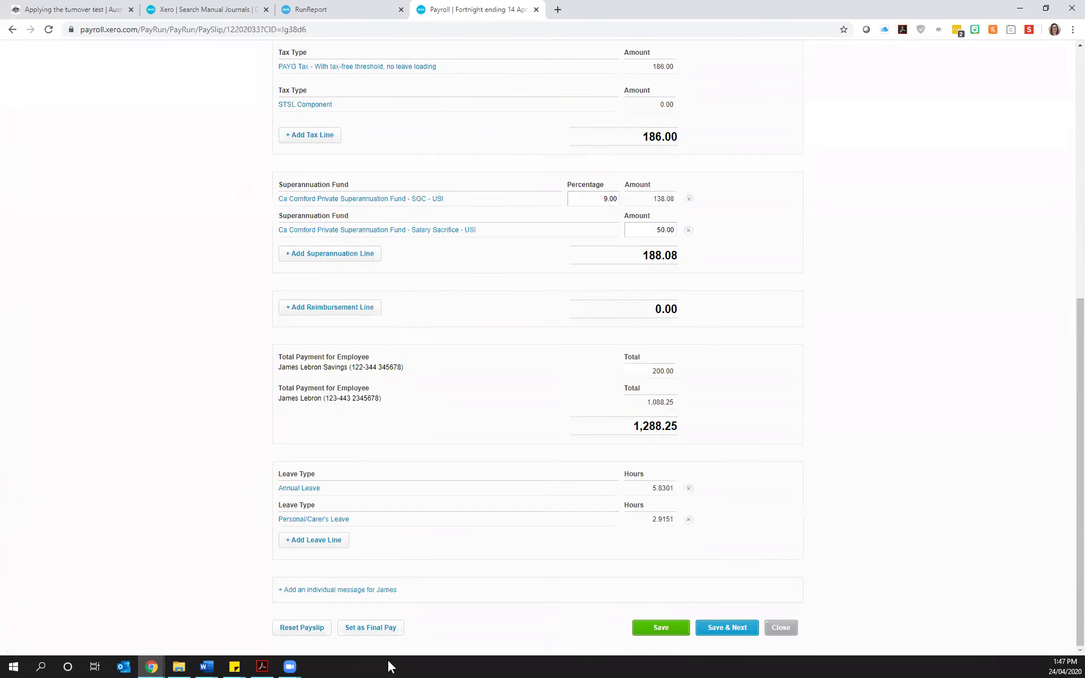
pyautogui.click(302, 652)
pyautogui.press('Return')
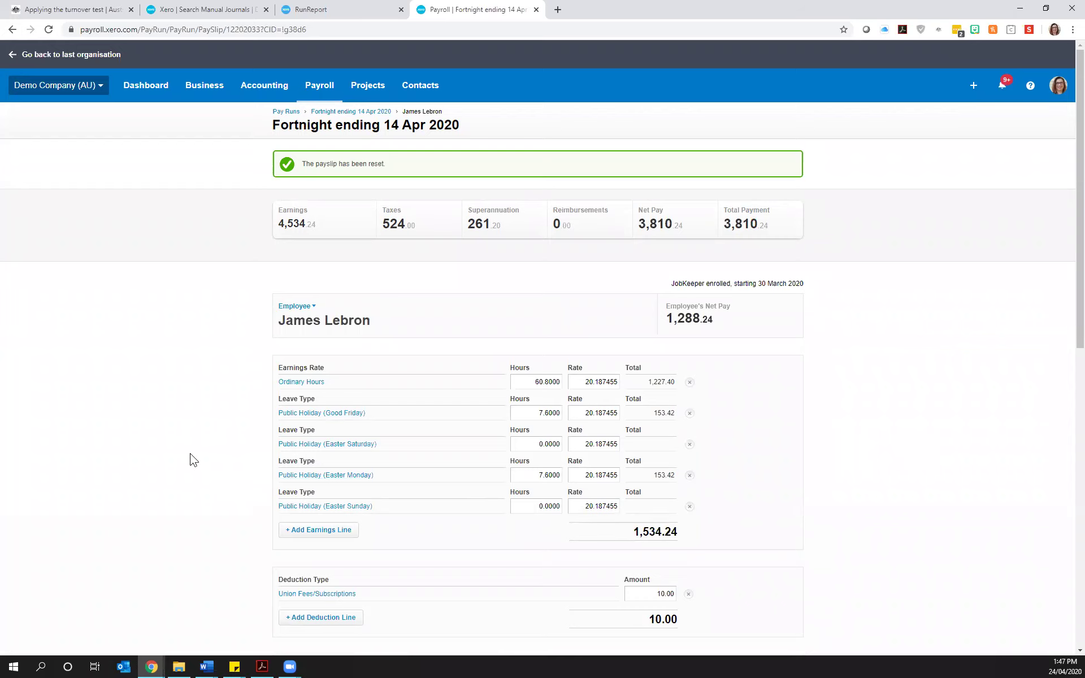
# Step: Add a Stand Down earnings line to the employee's payslip
pyautogui.scroll(-3, 557, 286)
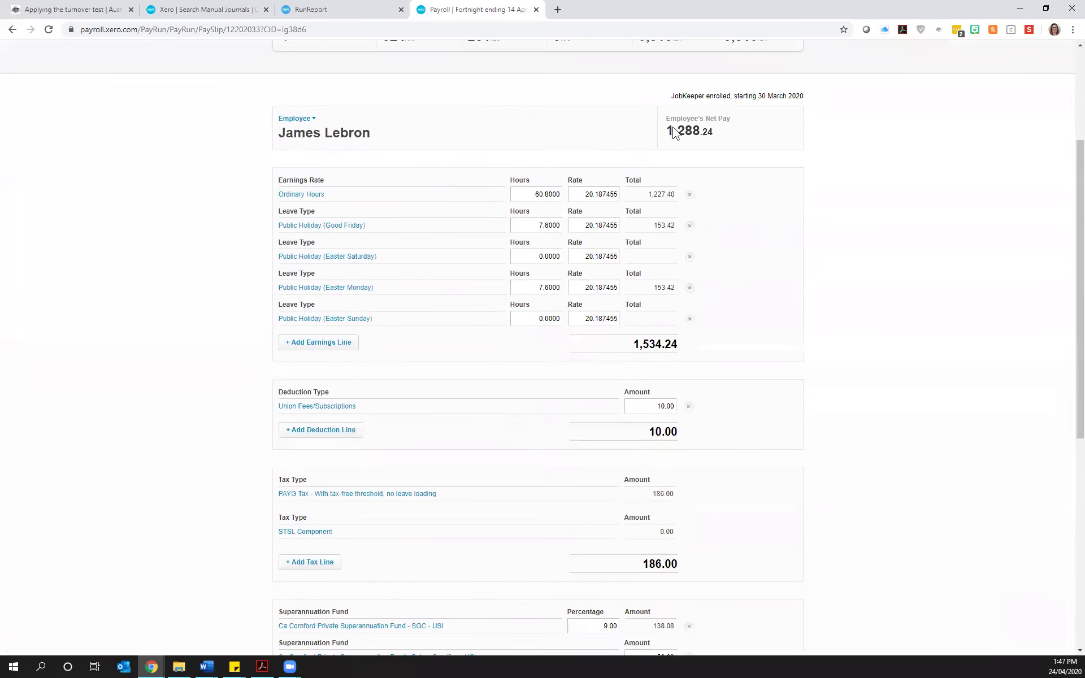
pyautogui.moveTo(695, 361); pyautogui.dragTo(635, 342)
pyautogui.click(857, 354)
pyautogui.click(522, 195)
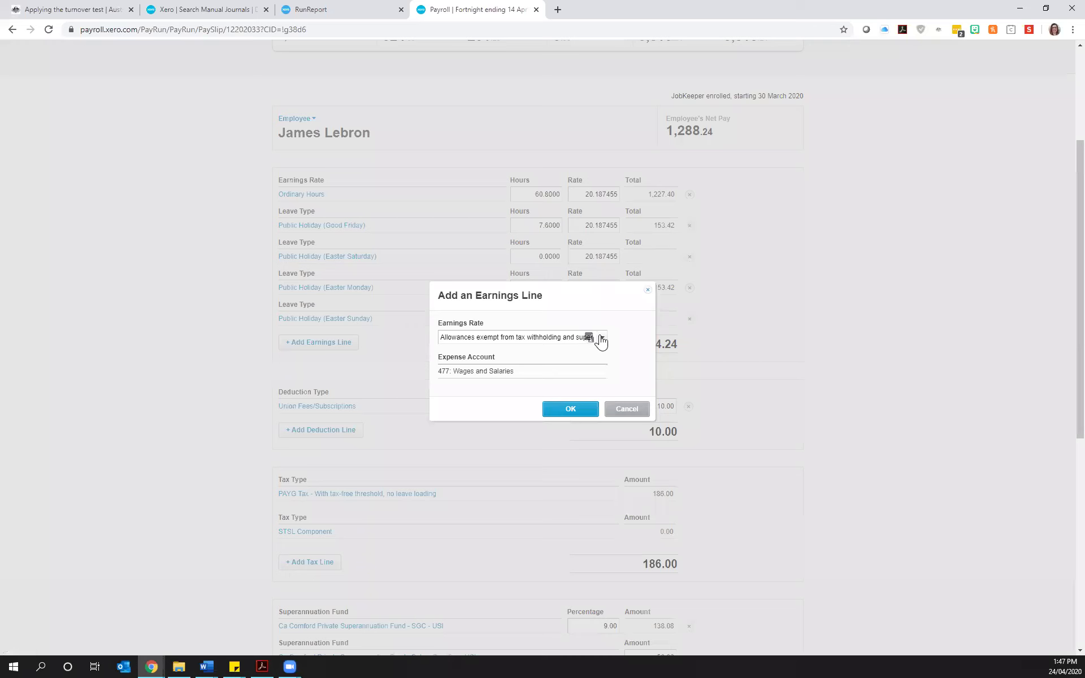
pyautogui.click(600, 338)
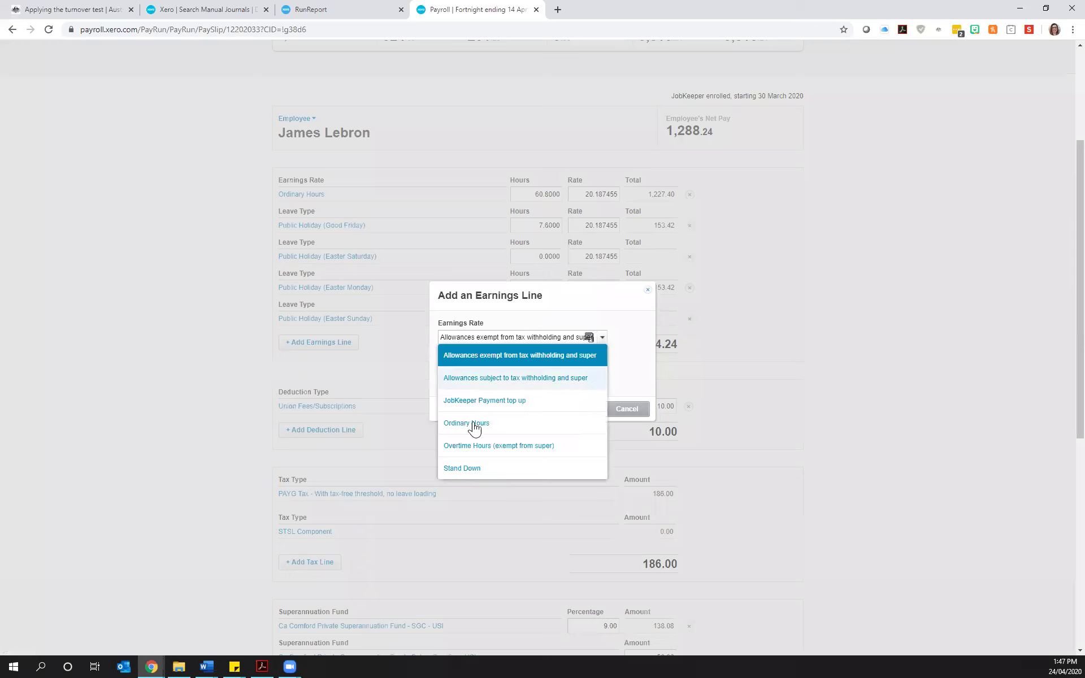
pyautogui.click(469, 469)
pyautogui.click(565, 406)
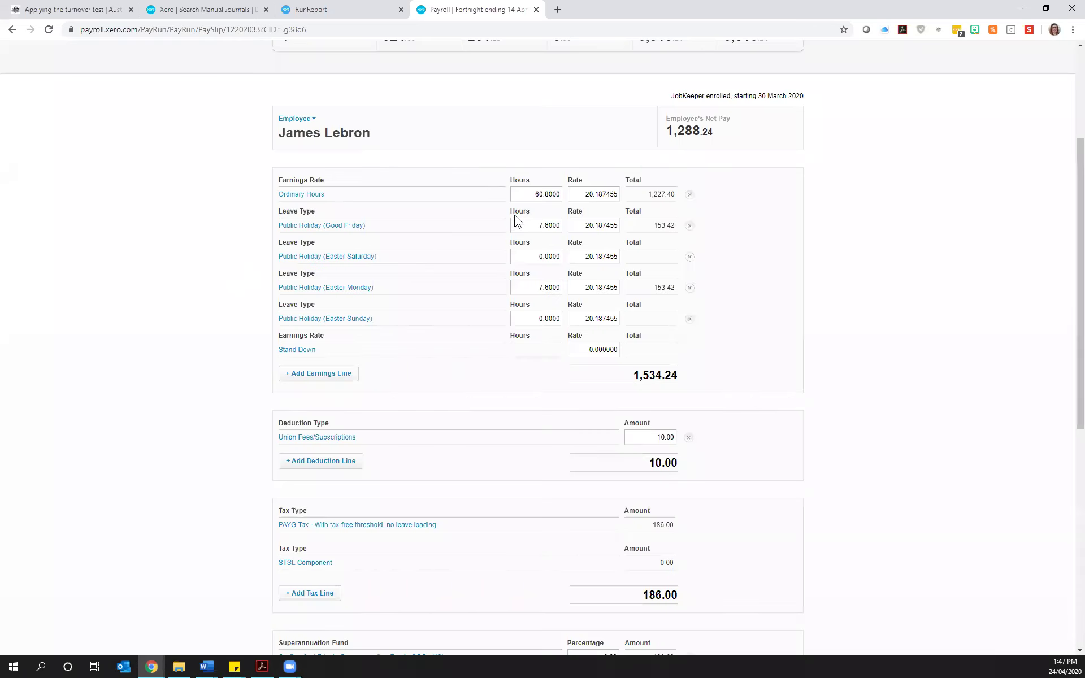
# Step: Set the hours on the Ordinary Hours earnings line to 0
pyautogui.click(551, 195)
pyautogui.press('BackSpace')
pyautogui.click(474, 292)
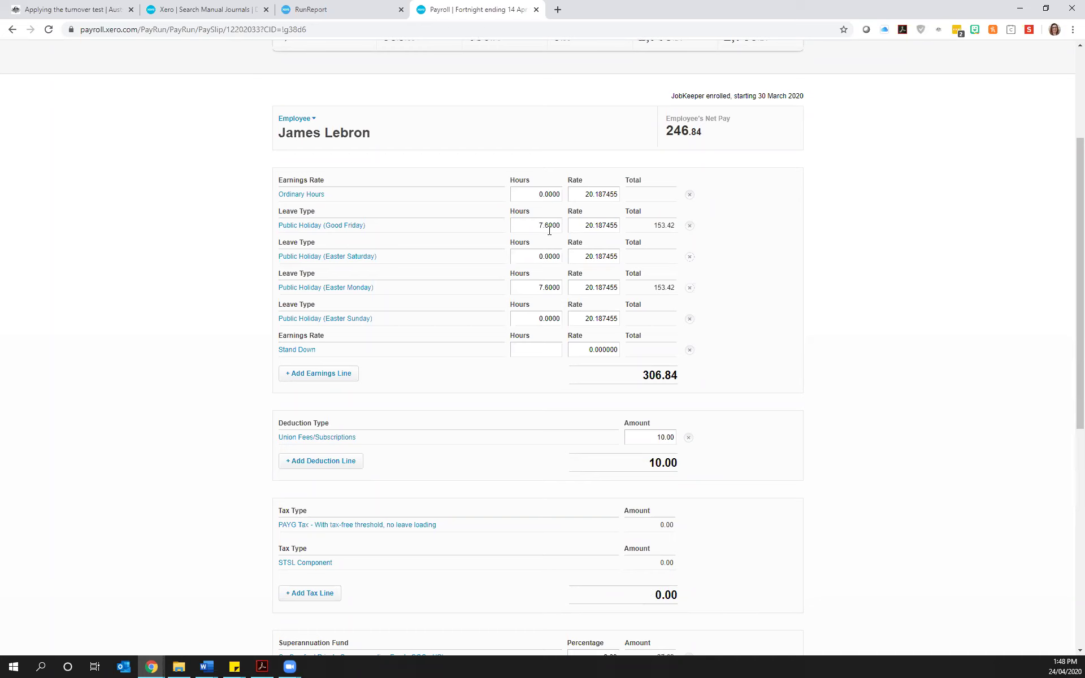
# Step: Remove the Easter Saturday and Easter Sunday public holiday lines and enter 60.8 hours on the Stand Down line
pyautogui.click(690, 256)
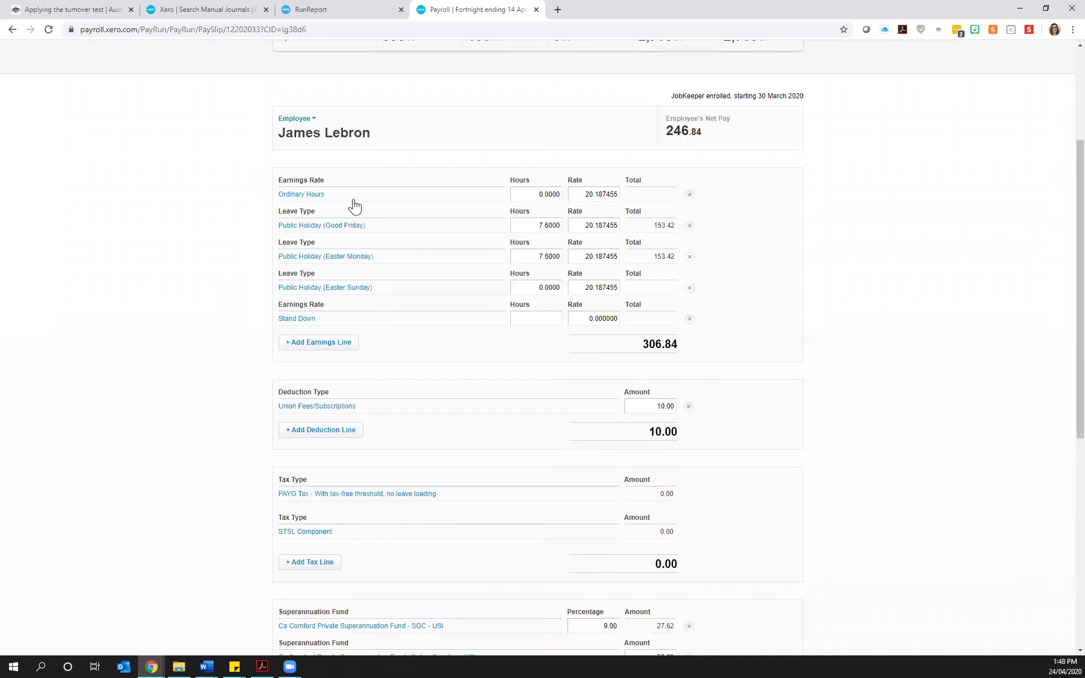
pyautogui.click(690, 288)
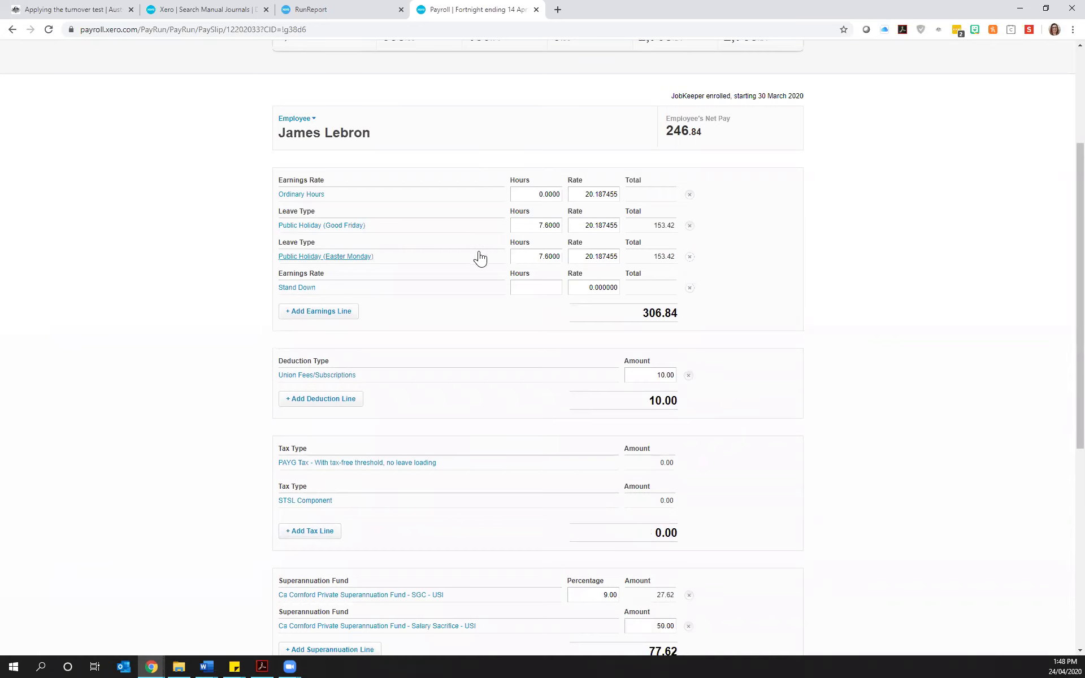
pyautogui.click(540, 291)
pyautogui.click(896, 325)
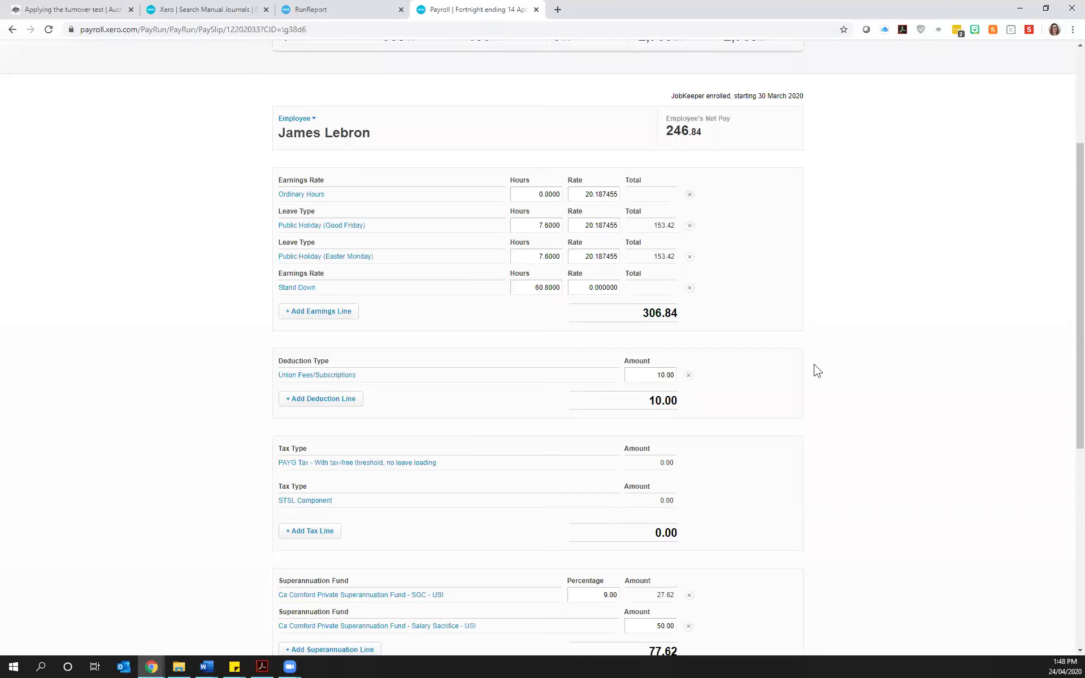
# Step: Add a JobKeeper Payment top up earnings line to the payslip
pyautogui.scroll(-3, 816, 368)
pyautogui.scroll(-2, 674, 495)
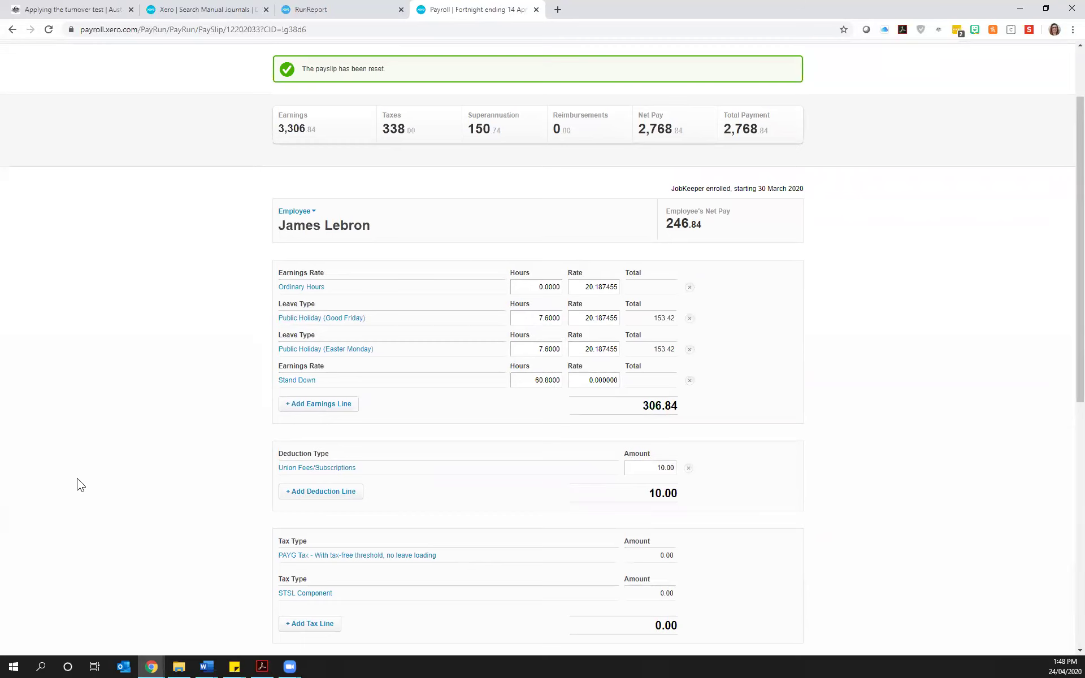
pyautogui.scroll(-1, 116, 449)
pyautogui.scroll(-4, 113, 448)
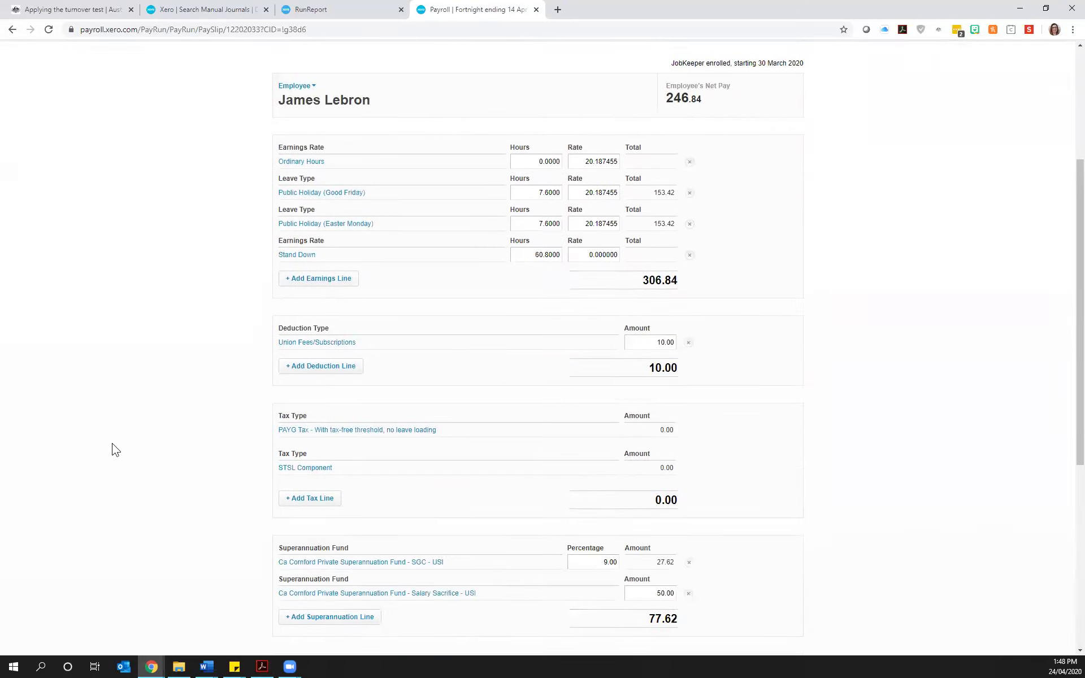
pyautogui.scroll(1, 295, 223)
pyautogui.click(316, 216)
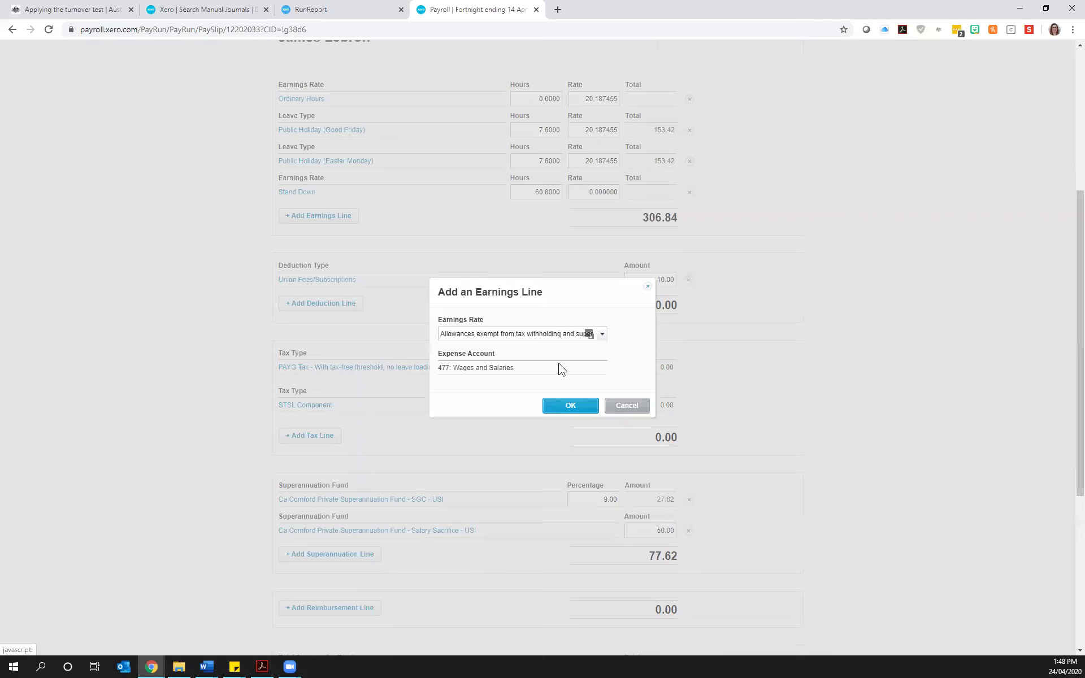
pyautogui.click(595, 335)
pyautogui.click(478, 397)
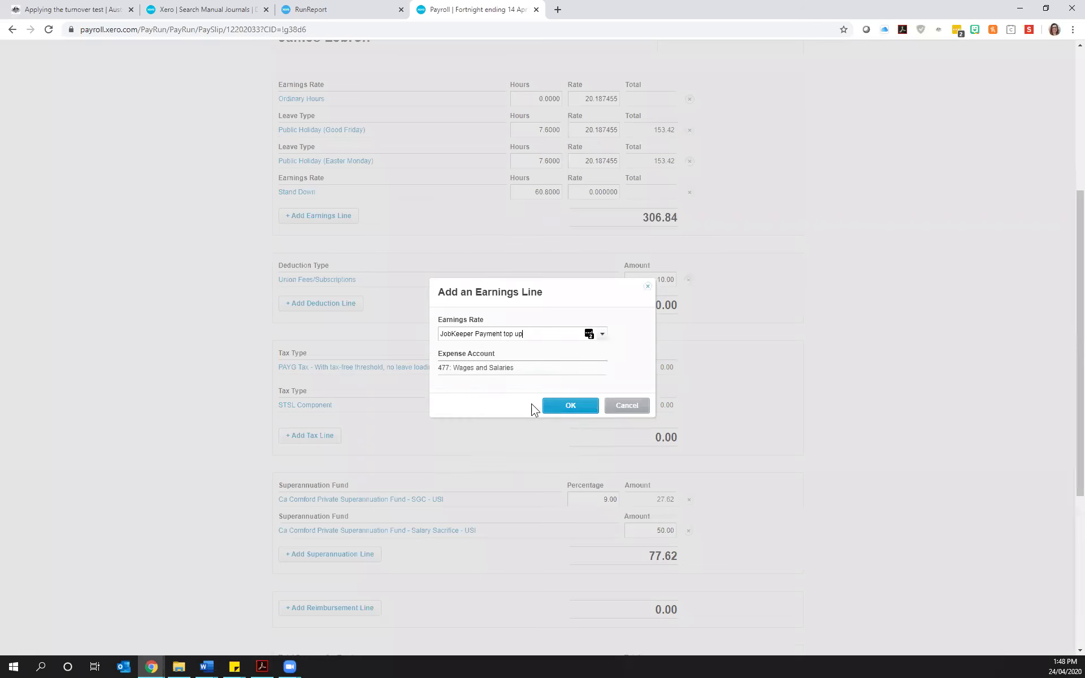
pyautogui.click(565, 405)
# Step: Set the JobKeeper Payment top up to a fixed amount of 1,193.16 and review the payslip's tax and superannuation
pyautogui.scroll(3, 918, 355)
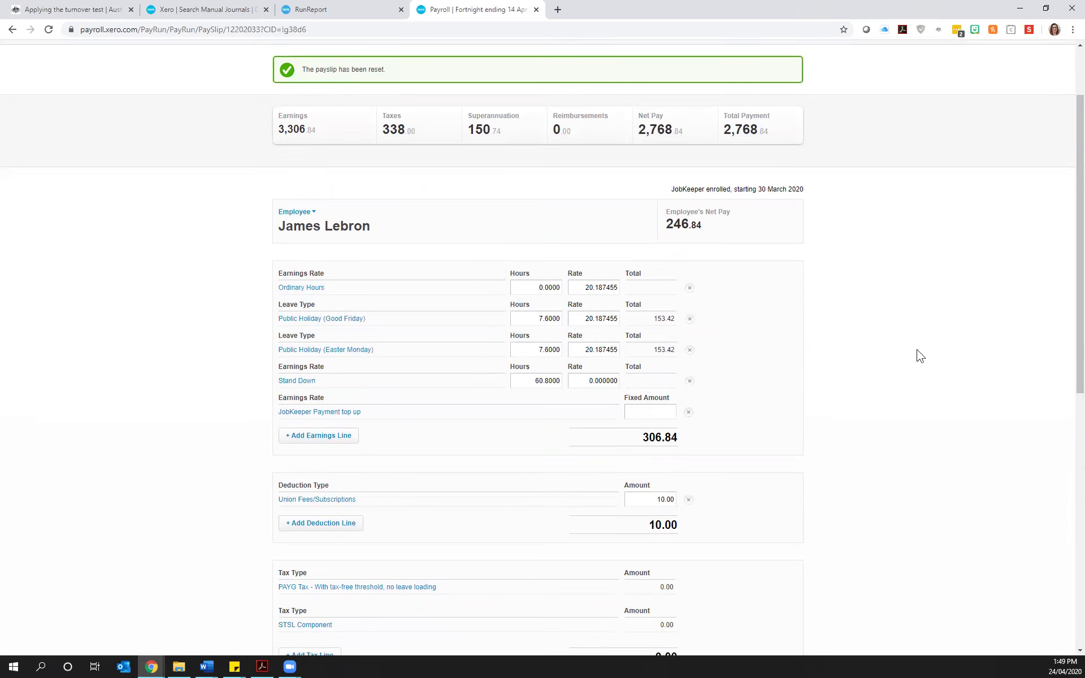
pyautogui.click(653, 417)
pyautogui.write('1193.165')
pyautogui.press('Tab')
pyautogui.scroll(-5, 885, 356)
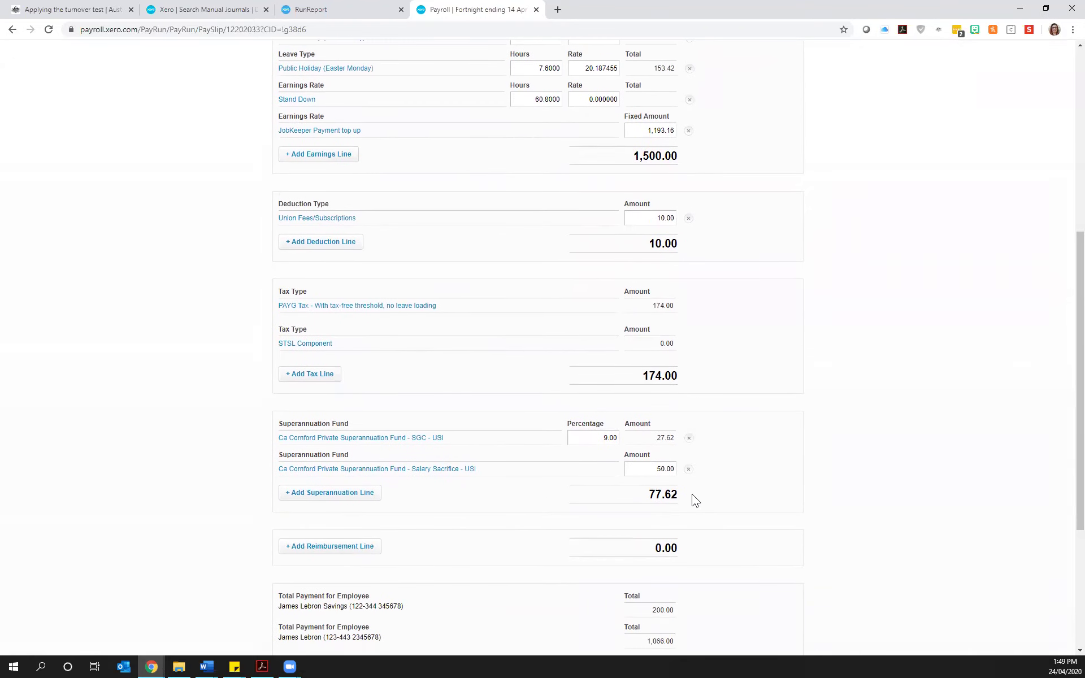
pyautogui.scroll(1, 606, 110)
pyautogui.scroll(1, 606, 110)
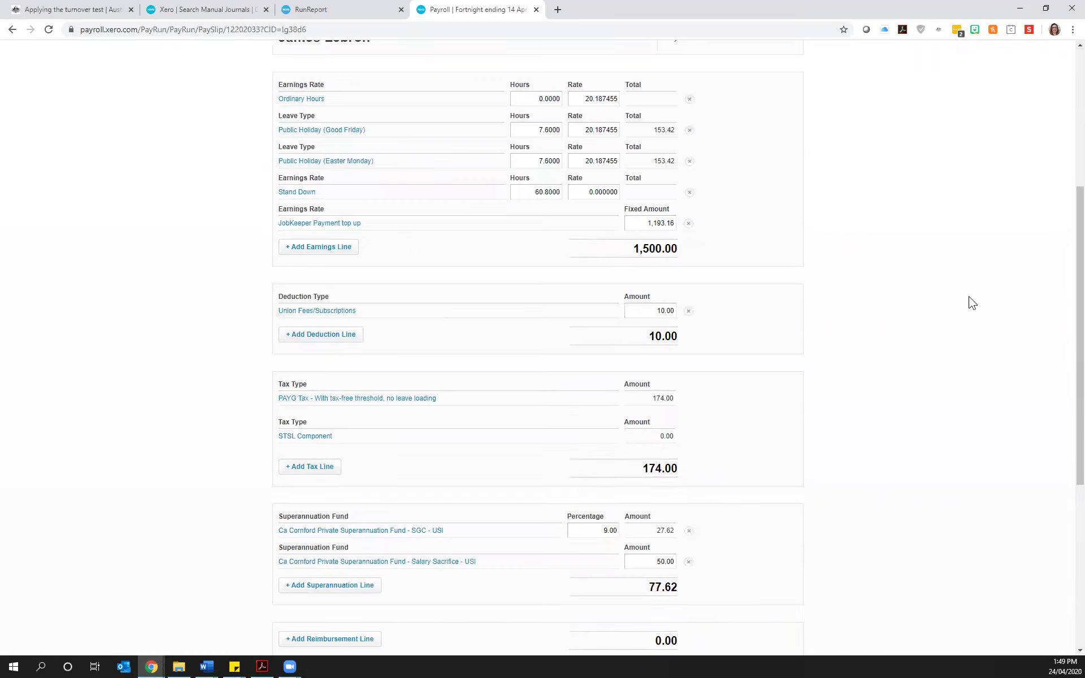
pyautogui.scroll(2, 968, 302)
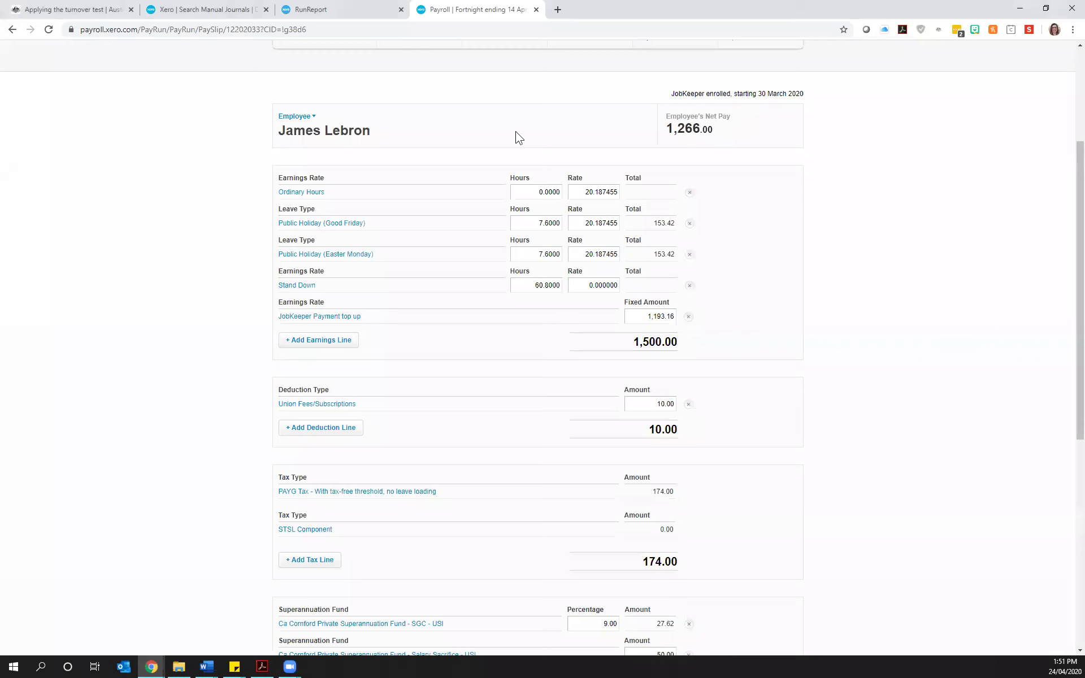
# Step: Leave the payslip without saving and open the JobKeeper employee enrolment list from the payroll support page
pyautogui.scroll(4, 169, 196)
pyautogui.click(319, 86)
pyautogui.click(322, 165)
pyautogui.click(597, 92)
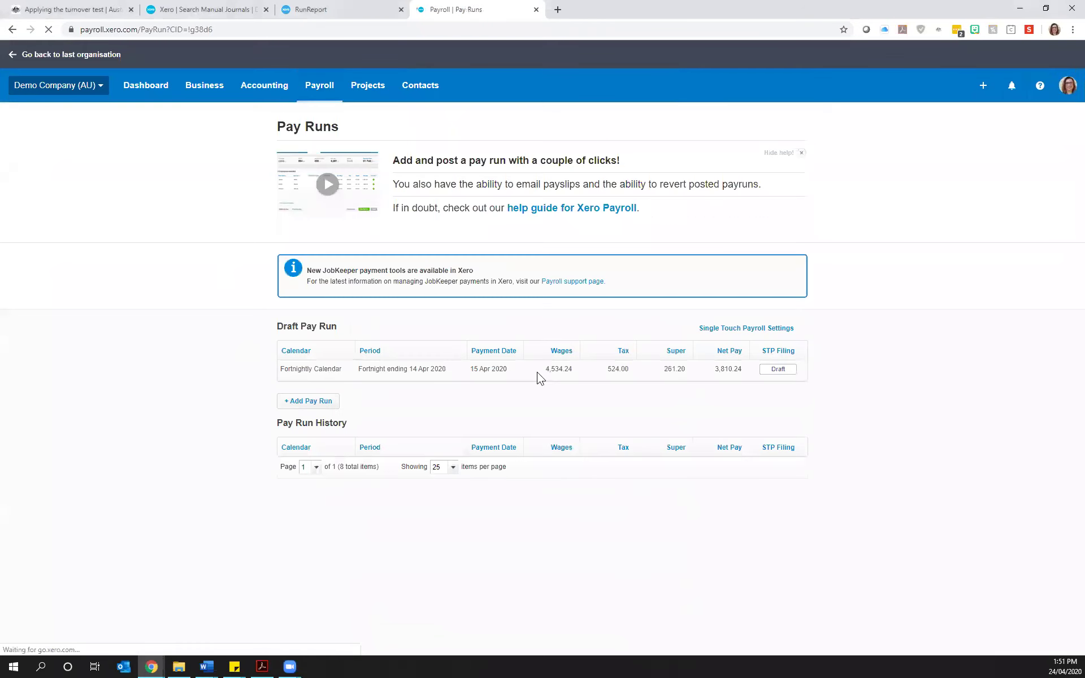
pyautogui.click(572, 282)
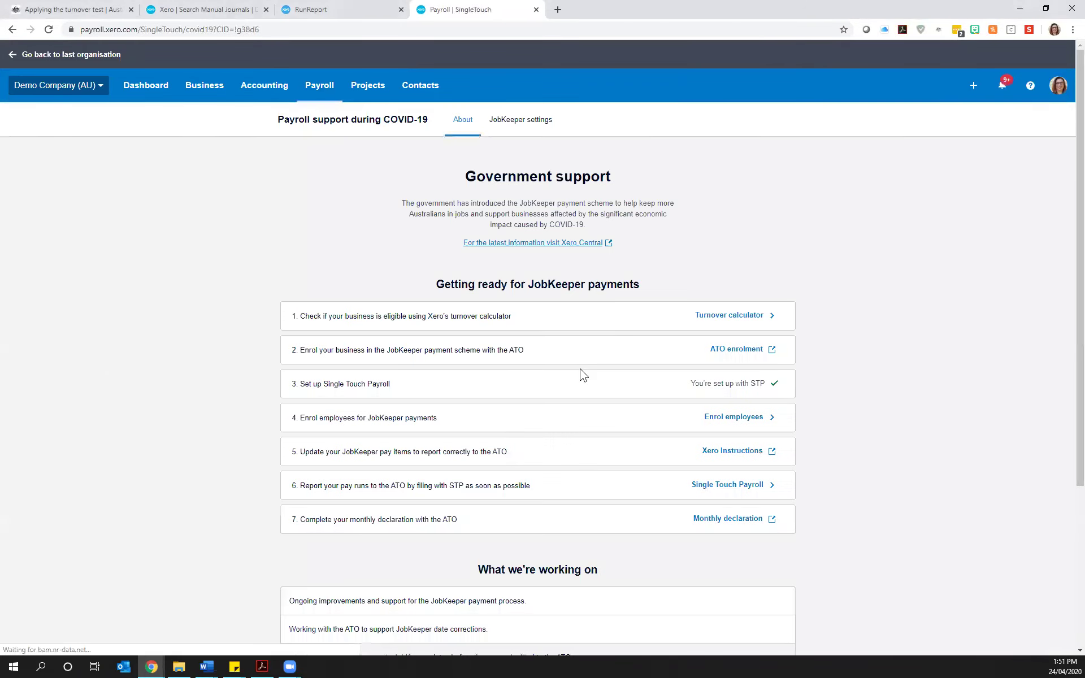
pyautogui.click(740, 417)
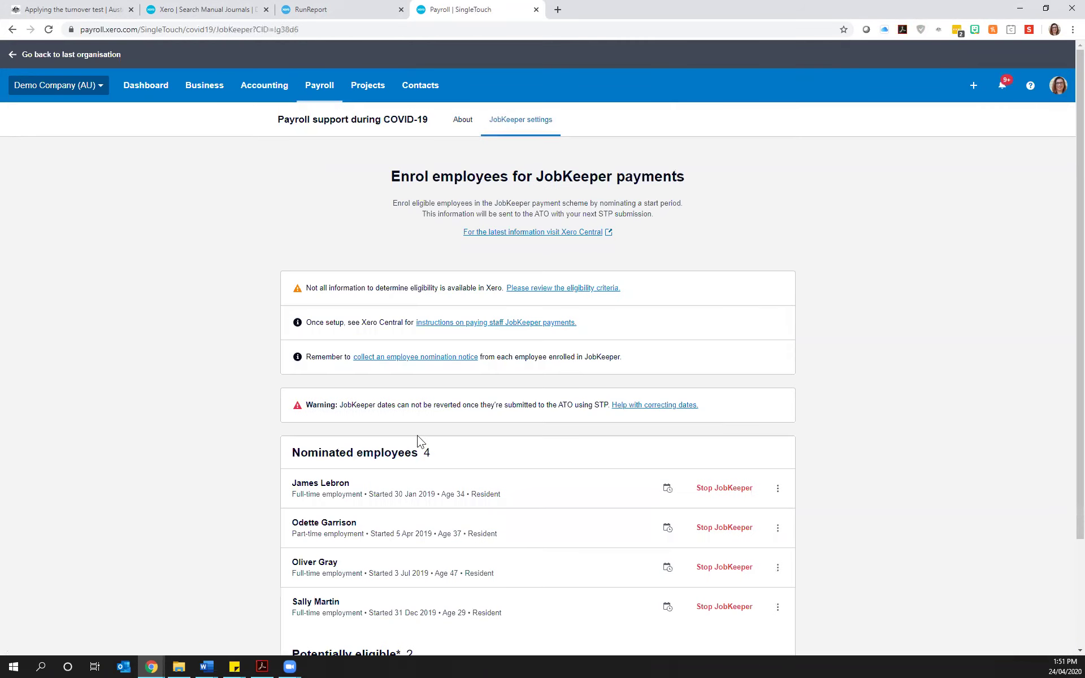
pyautogui.scroll(-1, 867, 478)
pyautogui.scroll(-1, 868, 478)
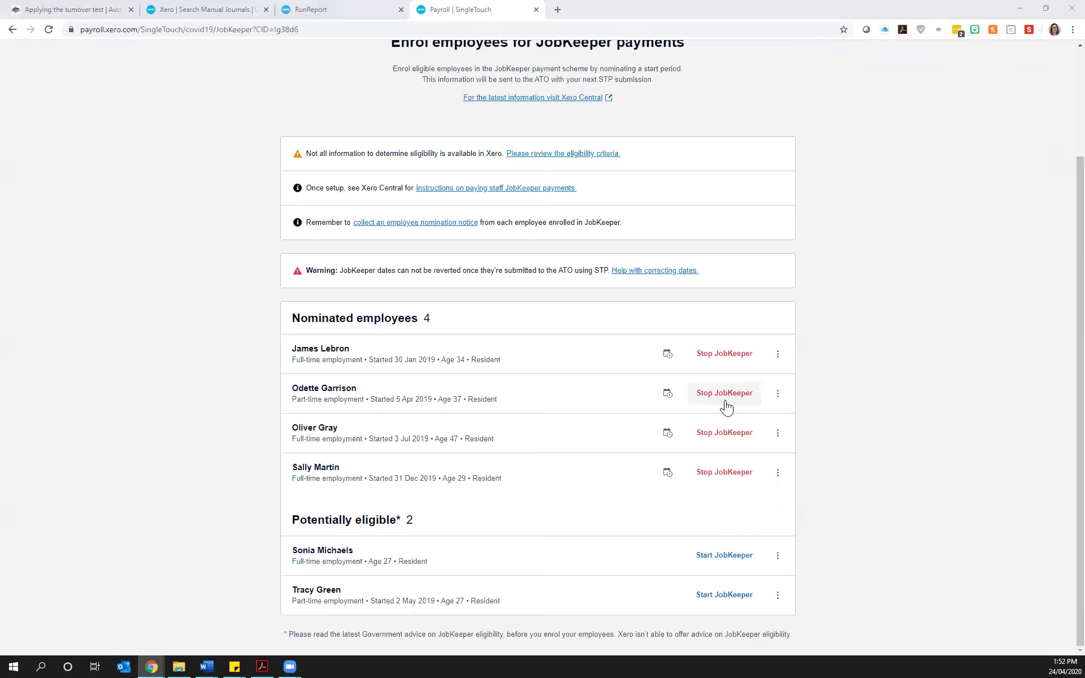
# Step: Stop JobKeeper for the last nominated employee from ATO Fortnight 01: 30 Mar - 12 Apr and save it for reporting
pyautogui.click(714, 478)
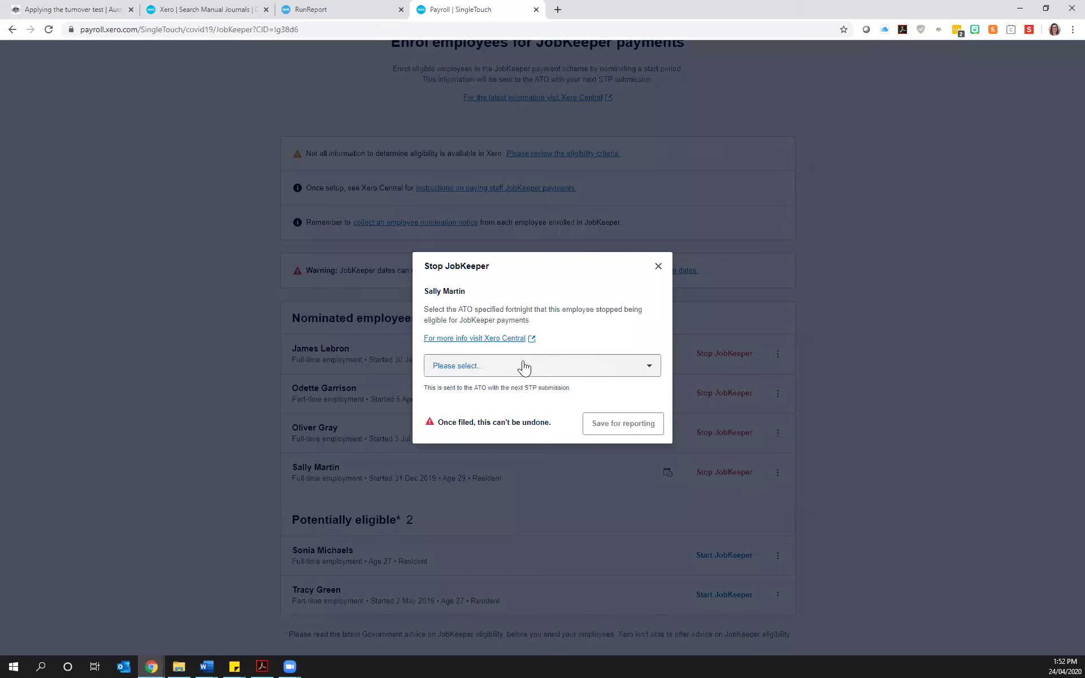
pyautogui.click(521, 368)
pyautogui.click(472, 397)
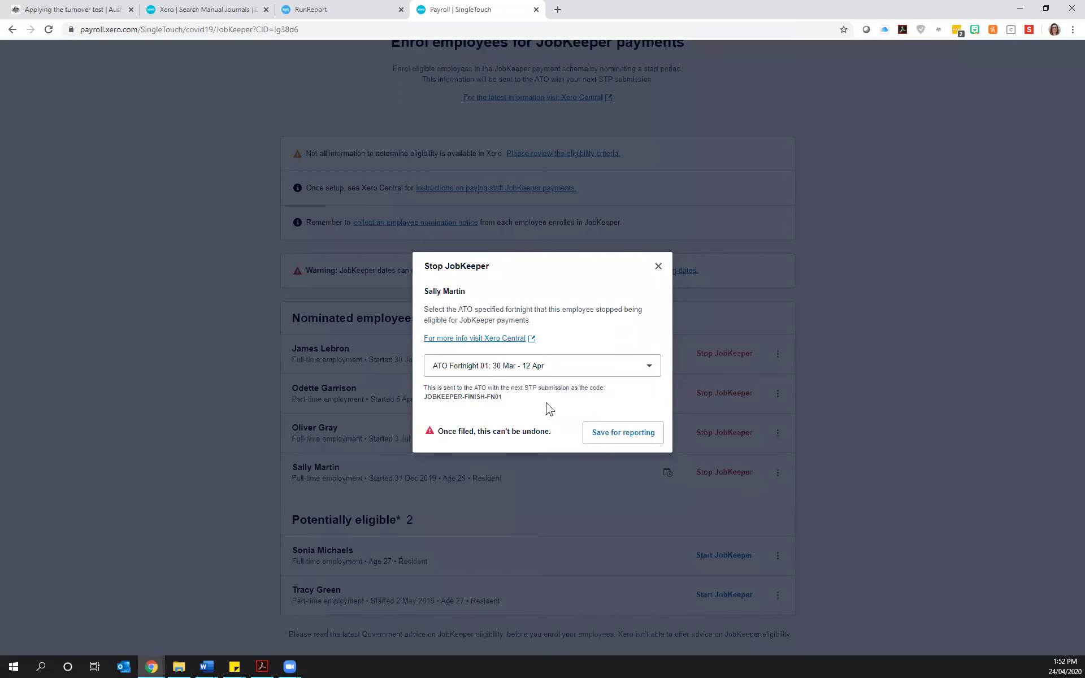
pyautogui.click(616, 439)
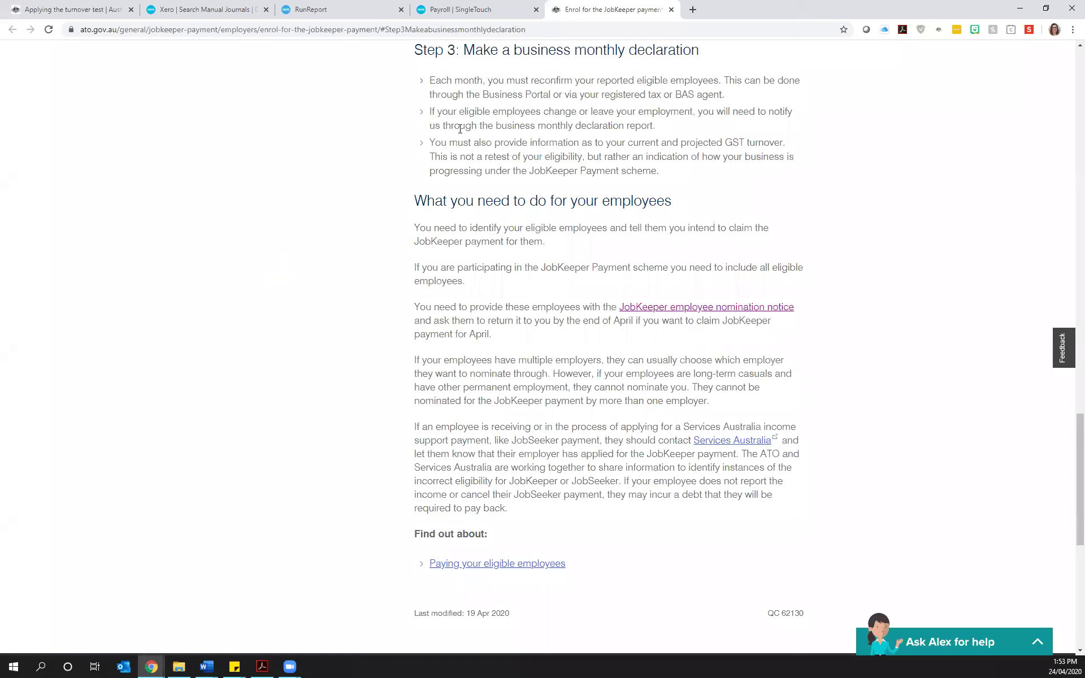
# Step: Read the ATO's monthly declaration guidance about eligible employees who change or leave their employment
pyautogui.scroll(2, 460, 152)
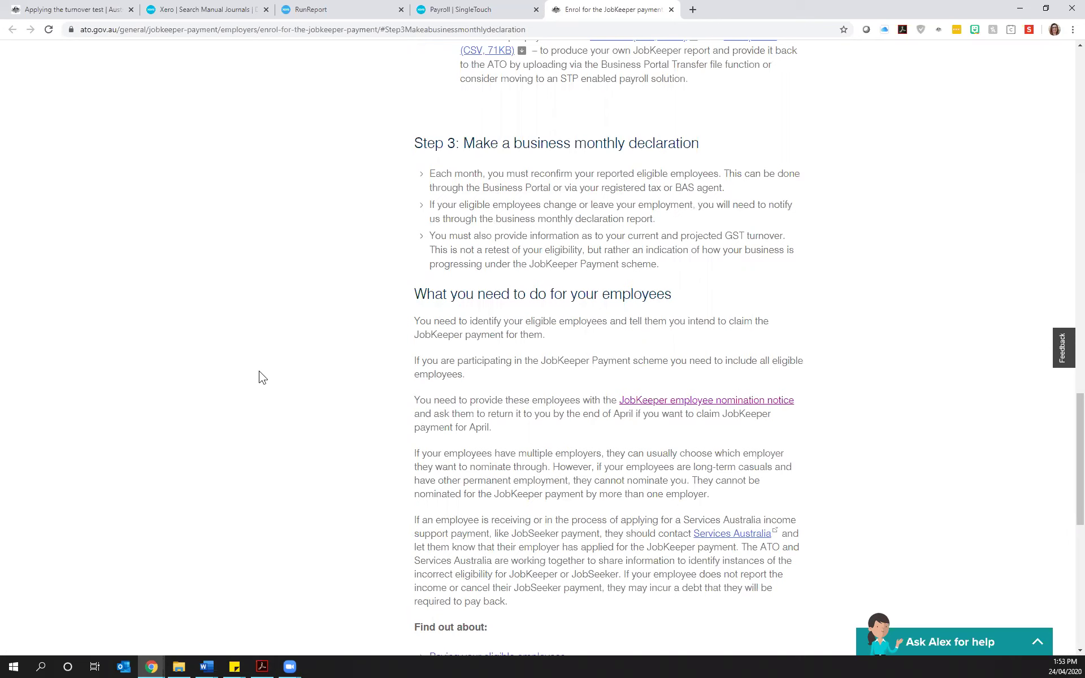
pyautogui.moveTo(438, 205); pyautogui.dragTo(645, 220)
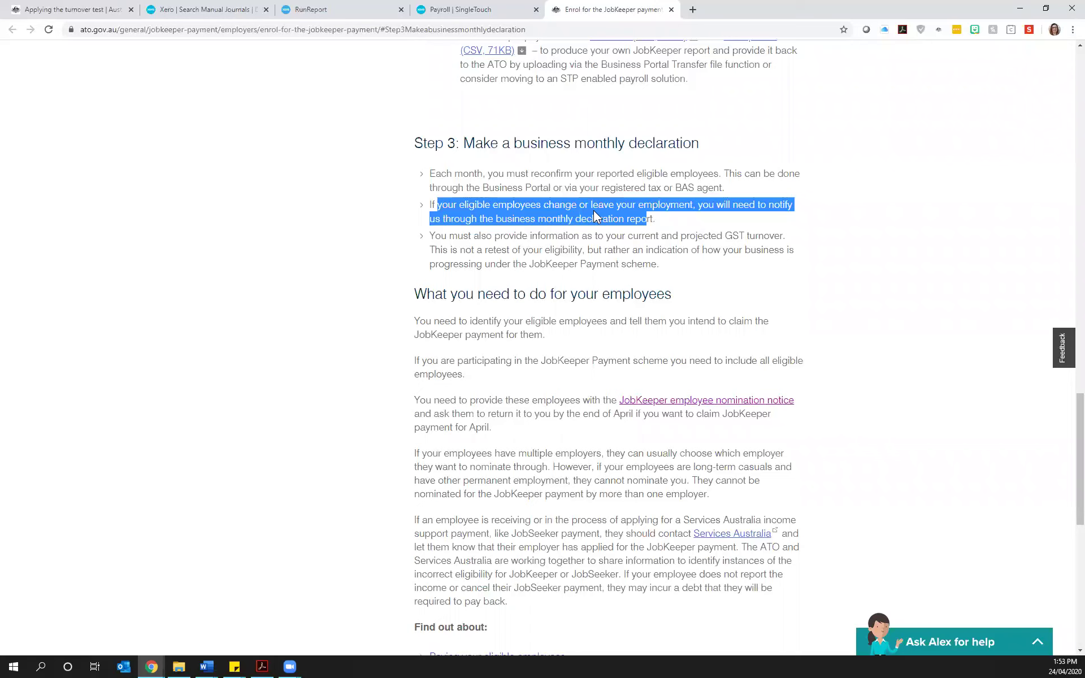
pyautogui.click(567, 211)
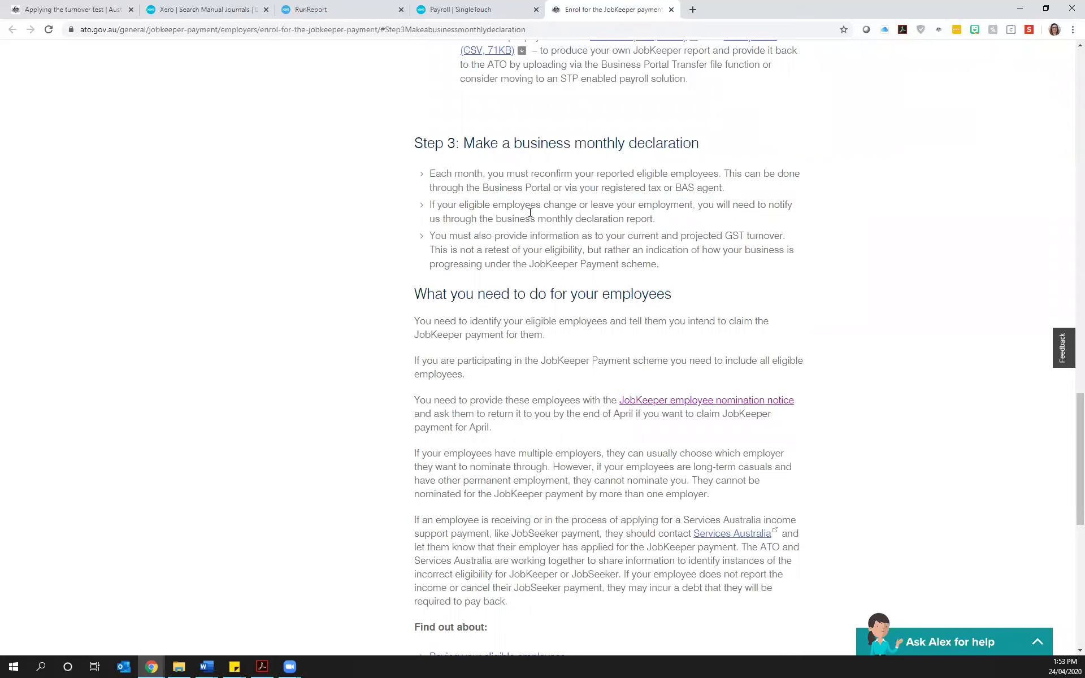
# Step: Read the ATO's declaration guidance on notifying employee changes and providing current and projected GST turnover
pyautogui.moveTo(430, 206); pyautogui.dragTo(657, 219)
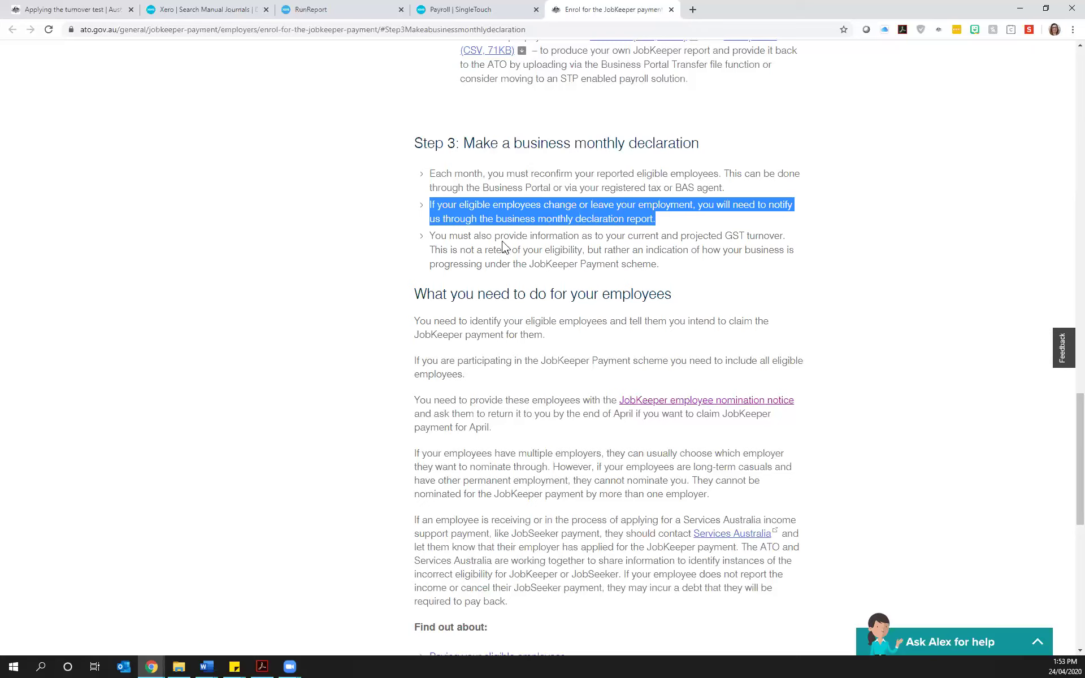
pyautogui.moveTo(434, 235); pyautogui.dragTo(699, 265)
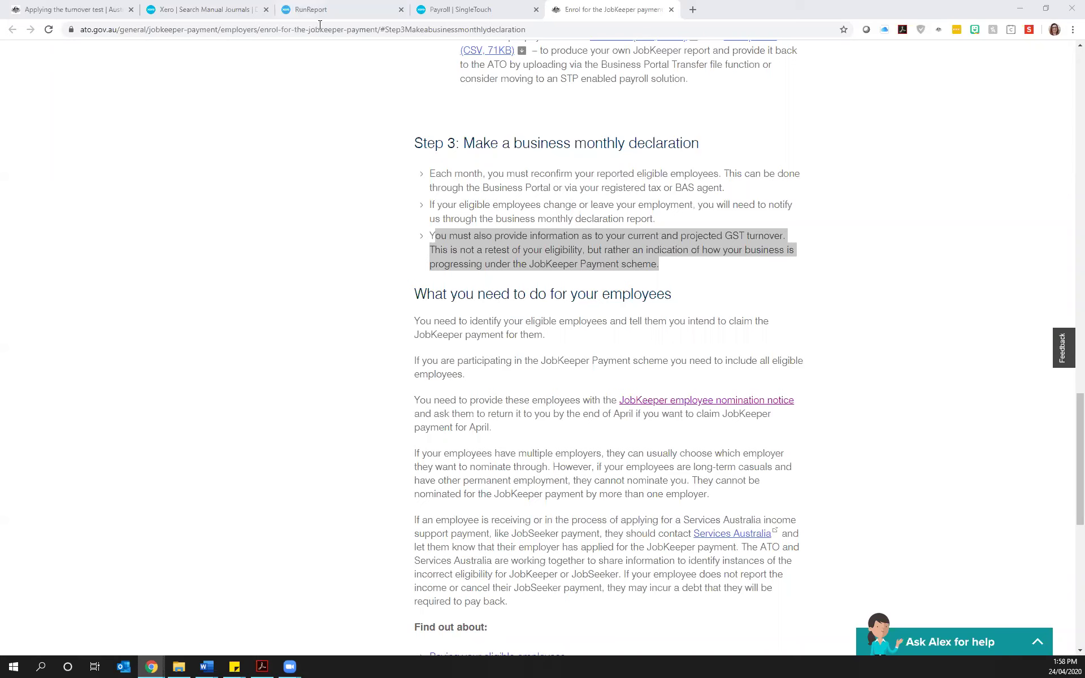
# Step: Switch to Xero payroll, open the draft pay run for the fortnight ending 14 Apr 2020 and open the first employee's payslip
pyautogui.click(478, 11)
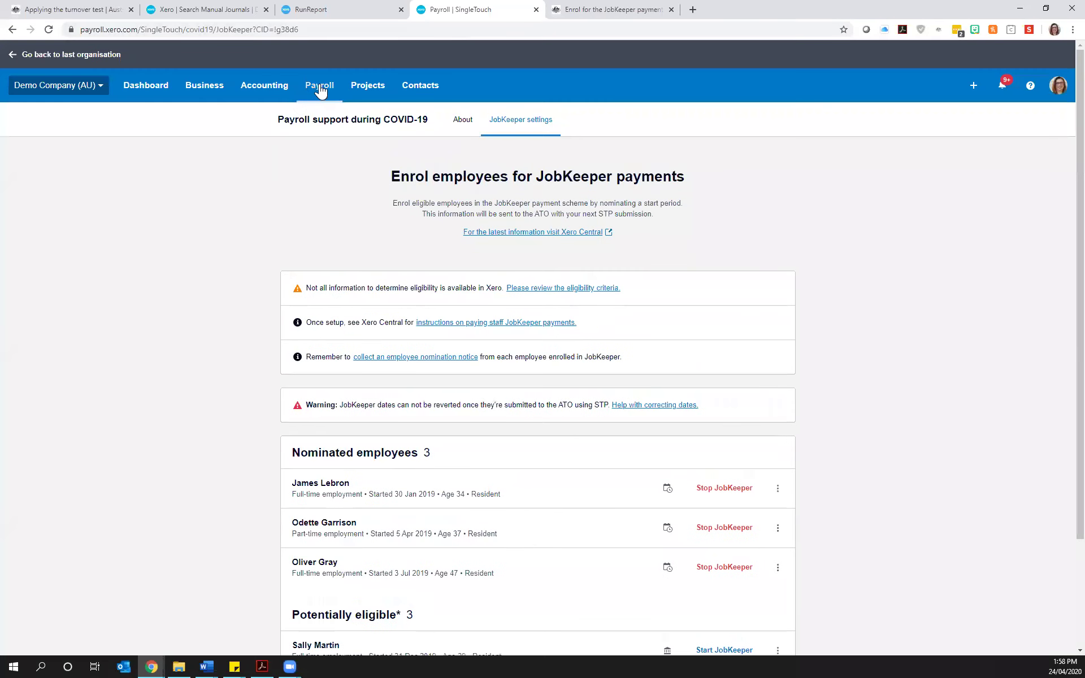
pyautogui.click(320, 90)
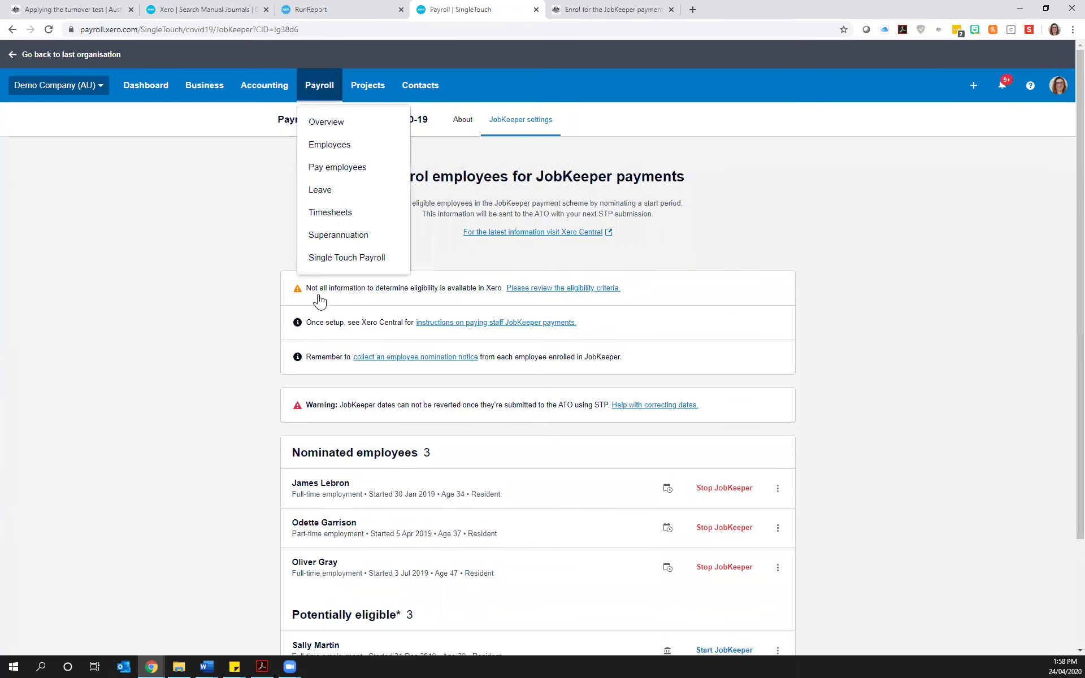
pyautogui.click(331, 168)
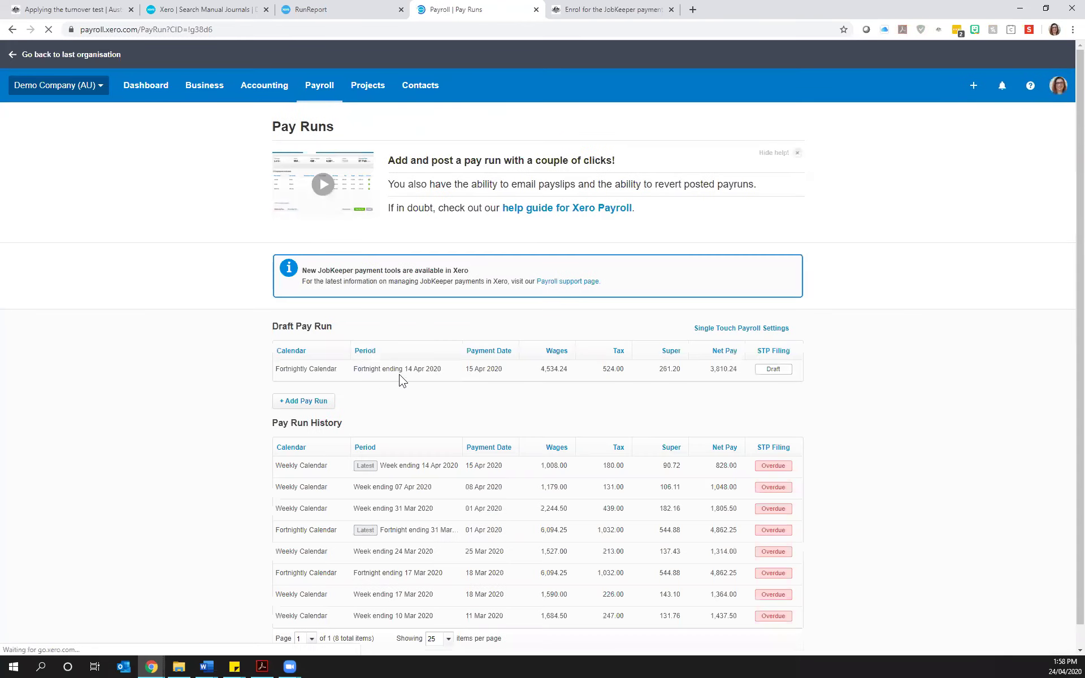
pyautogui.click(401, 368)
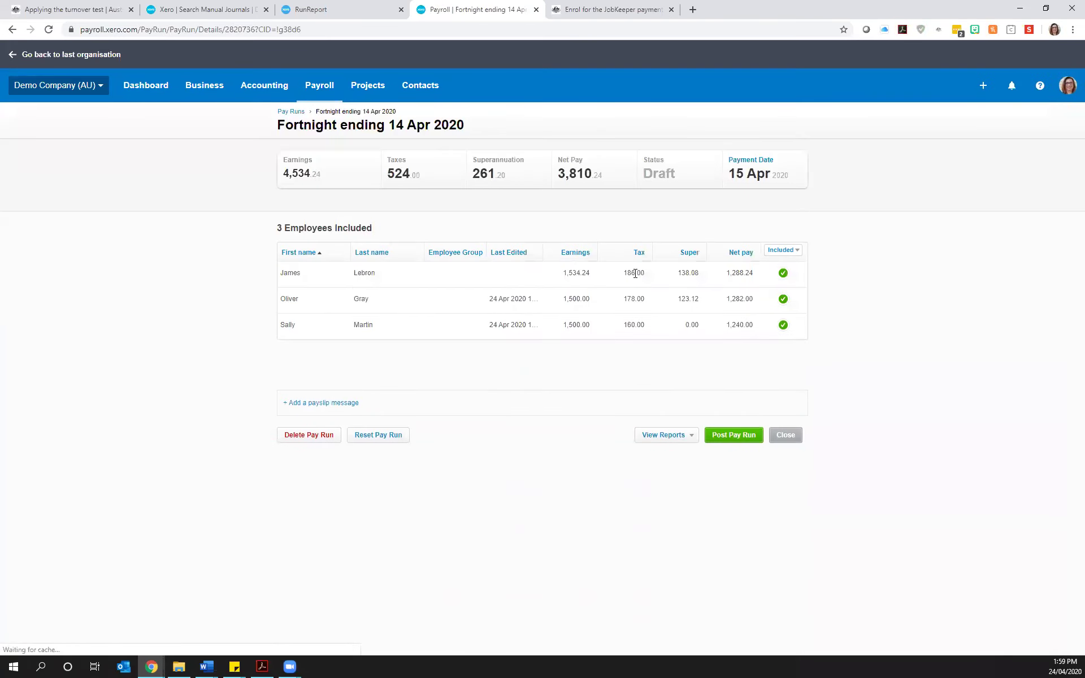
pyautogui.click(334, 275)
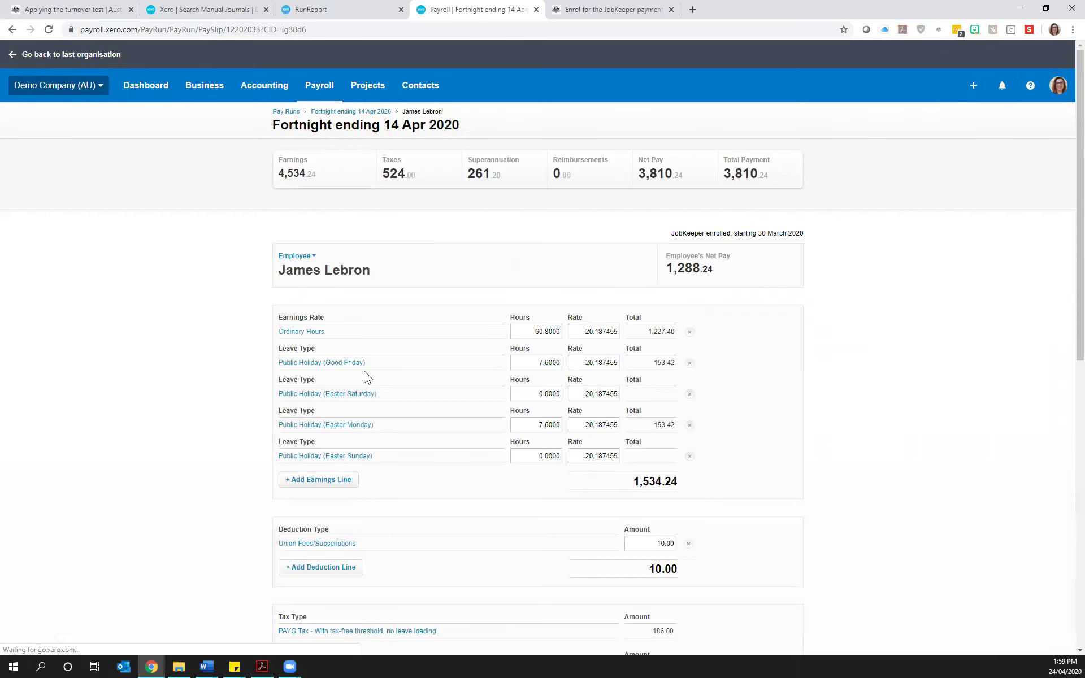
pyautogui.click(690, 332)
pyautogui.click(690, 332)
pyautogui.click(690, 333)
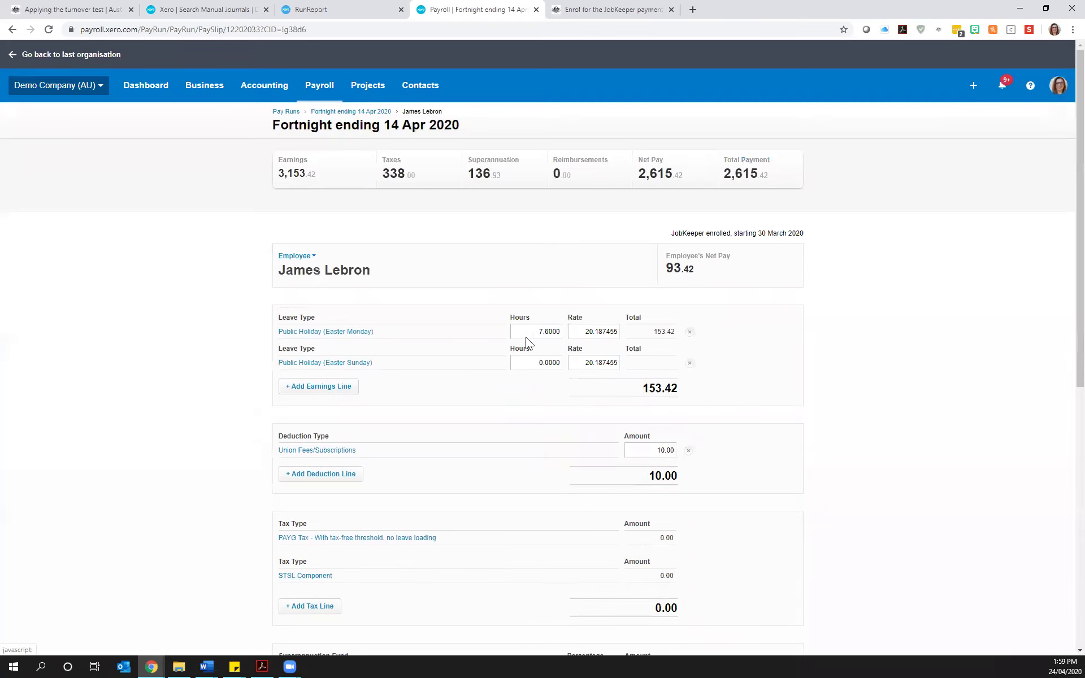
pyautogui.scroll(-1, 220, 441)
pyautogui.scroll(-8, 220, 441)
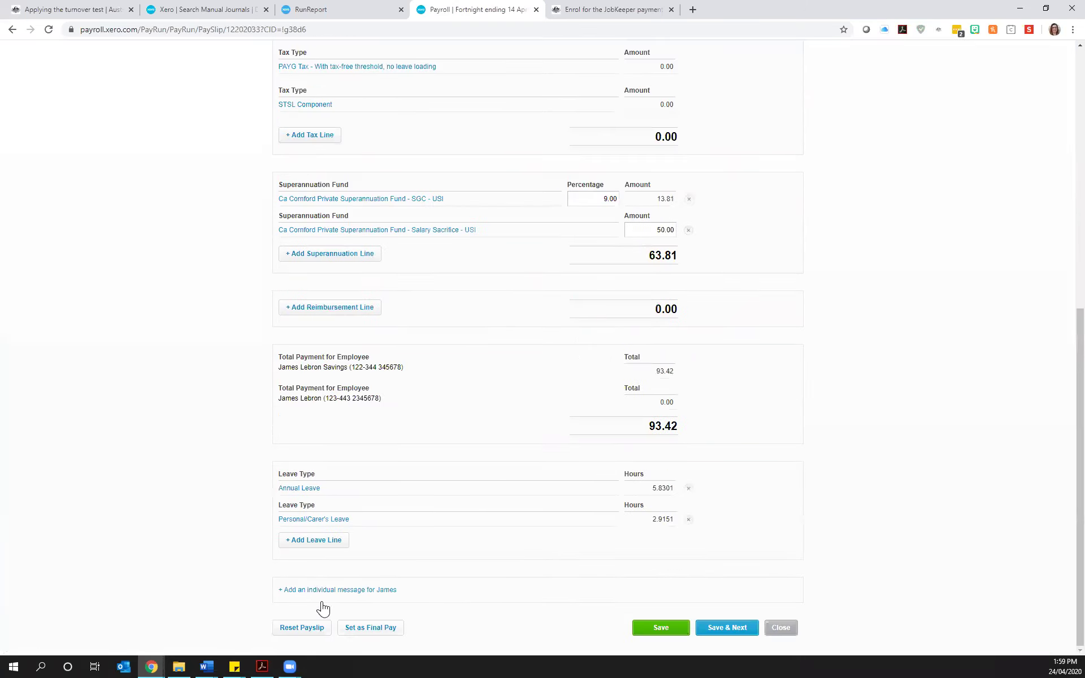
pyautogui.click(302, 627)
pyautogui.click(556, 376)
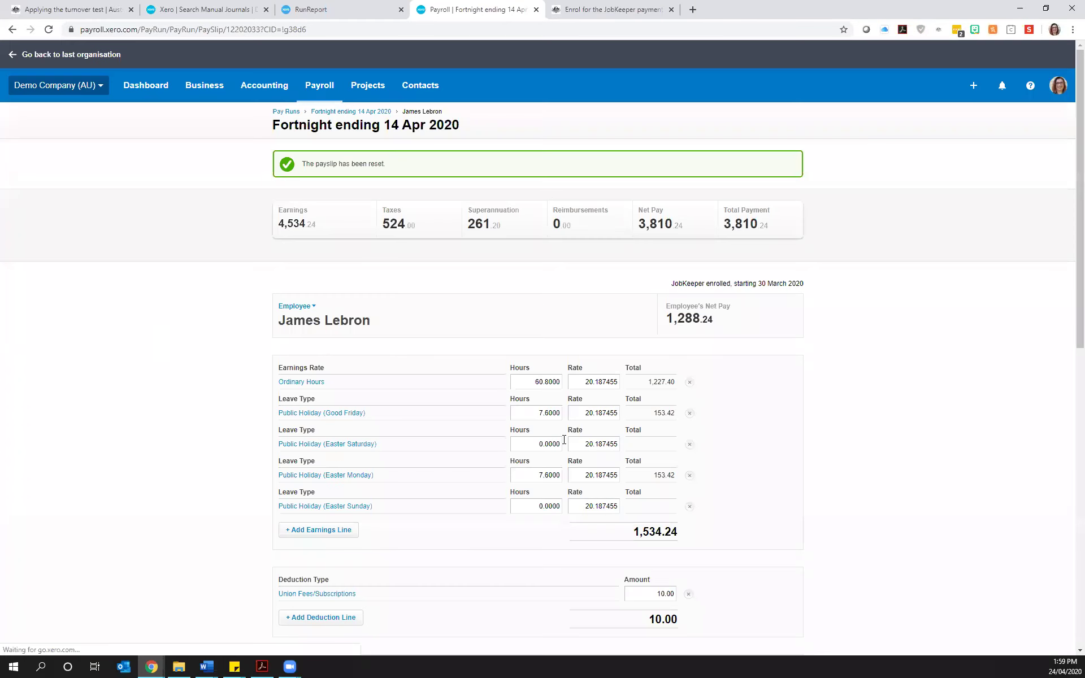
# Step: Remove the four public holiday leave lines from the payslip and set the Ordinary Hours line to 0 hours
pyautogui.click(689, 413)
pyautogui.click(689, 413)
pyautogui.click(689, 413)
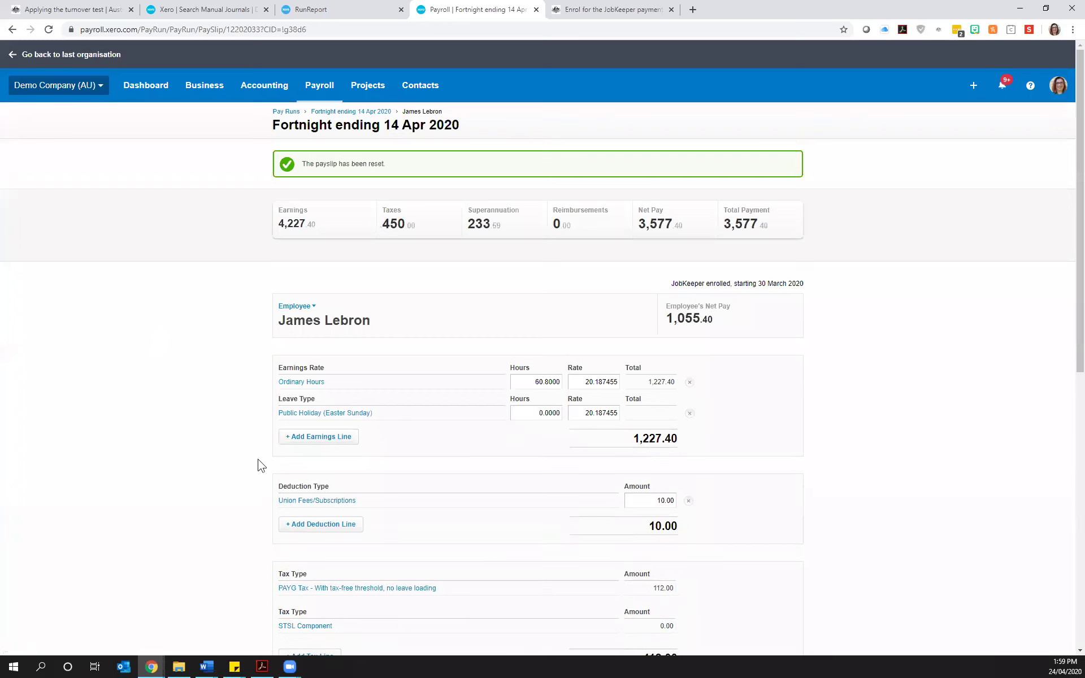
pyautogui.click(689, 413)
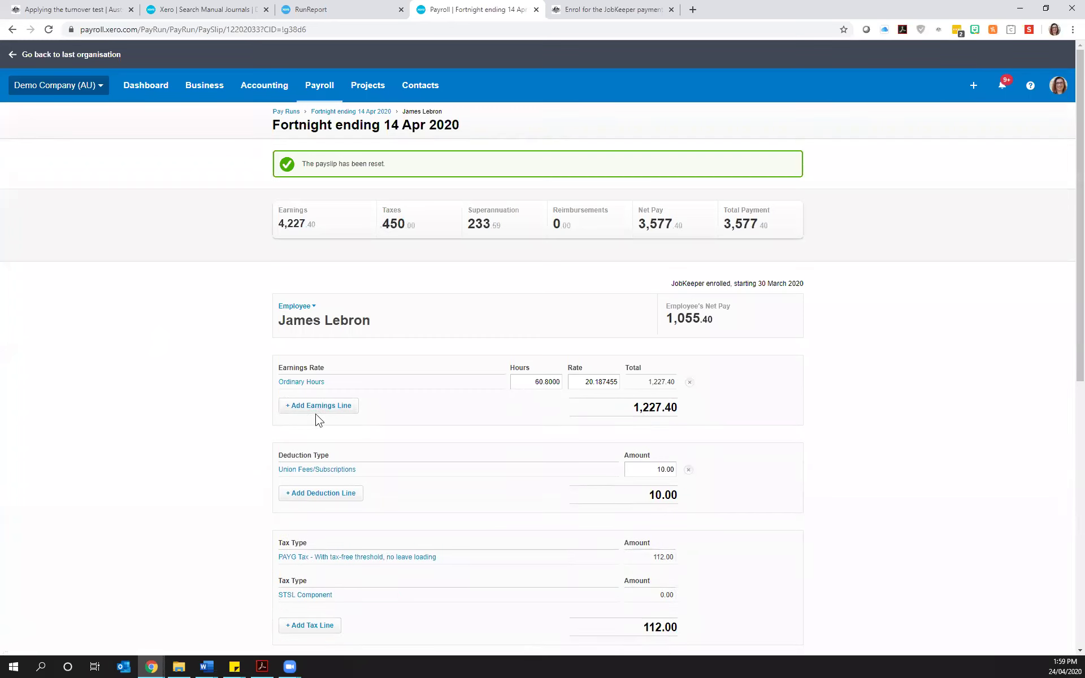
pyautogui.doubleClick(531, 383)
pyautogui.write('0')
# Step: Add a Stand Down earnings line to the payslip with 76 hours
pyautogui.click(313, 405)
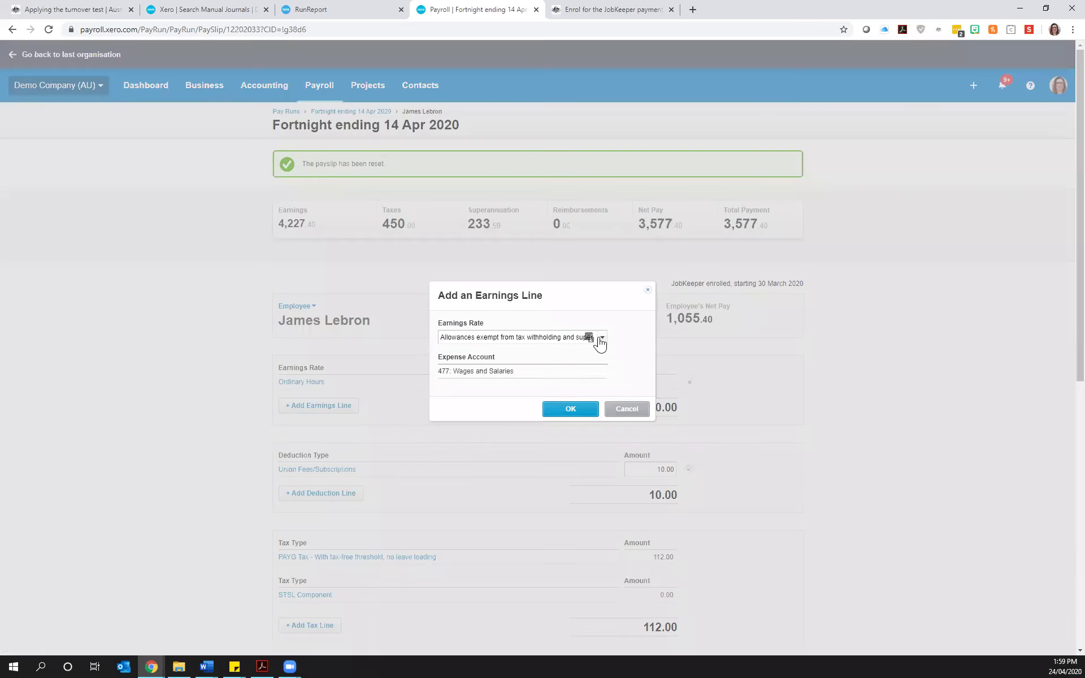
pyautogui.click(600, 338)
pyautogui.click(468, 466)
pyautogui.click(558, 412)
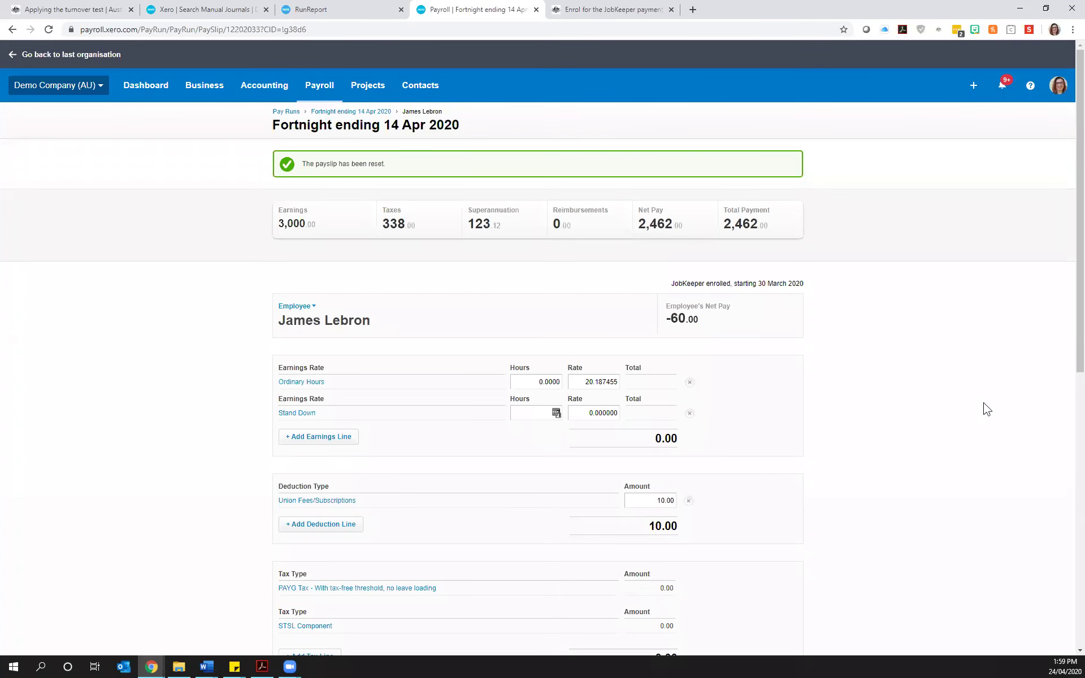
# Step: Add a JobKeeper Payment top up earnings line with a fixed amount of 1,500
pyautogui.click(333, 437)
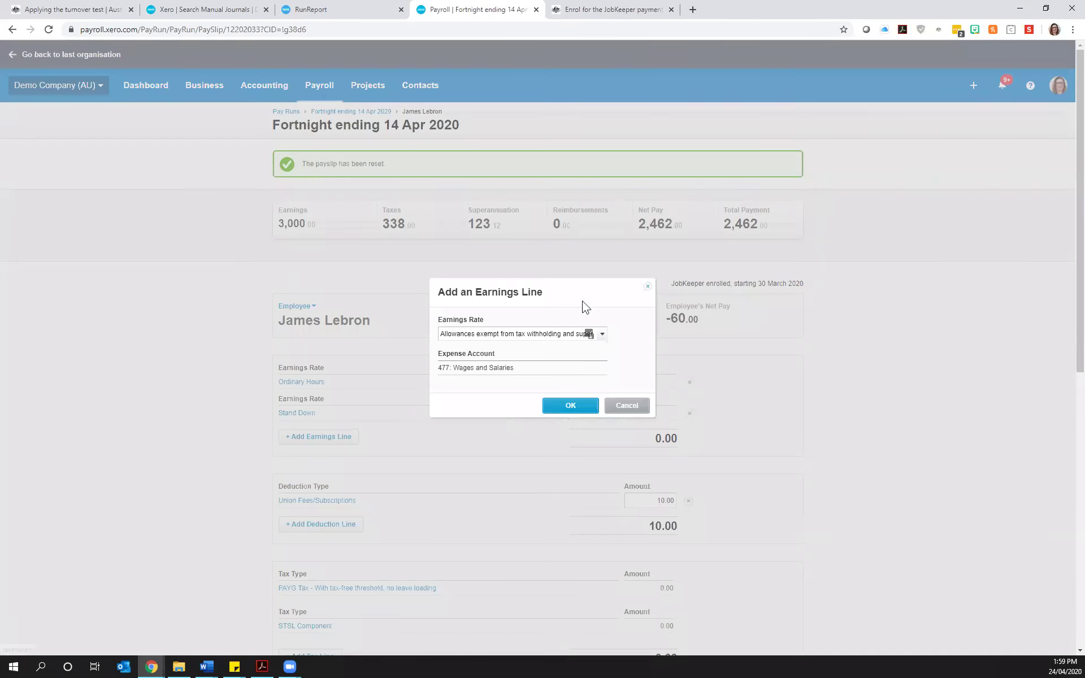
pyautogui.click(602, 334)
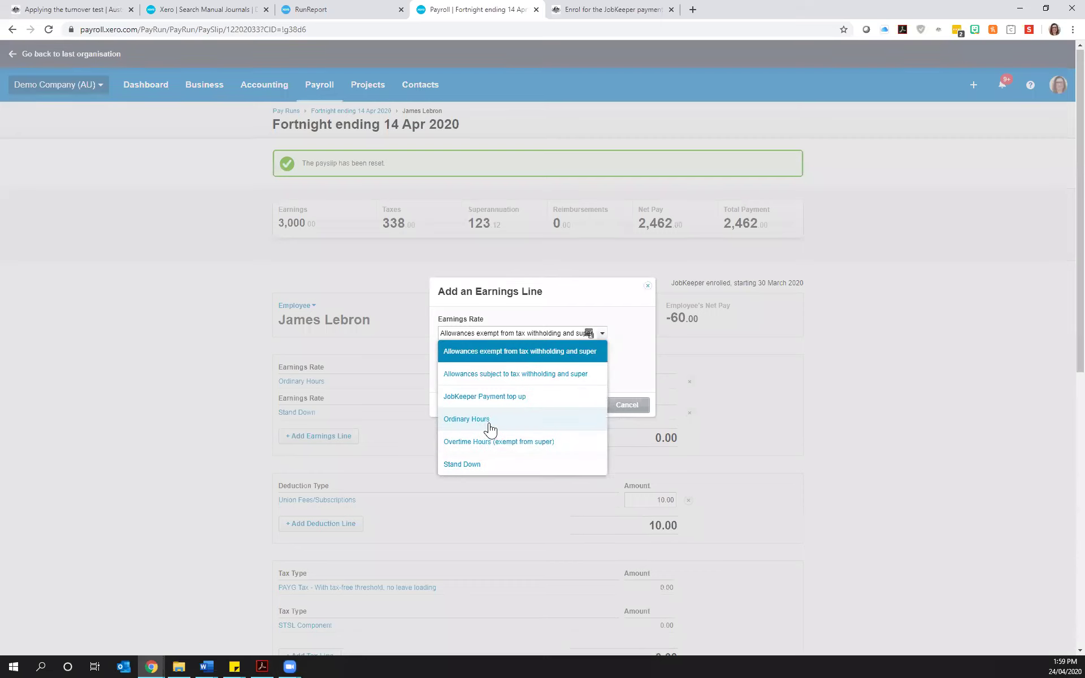
pyautogui.scroll(-2, 489, 430)
pyautogui.click(602, 240)
pyautogui.click(487, 302)
pyautogui.click(555, 312)
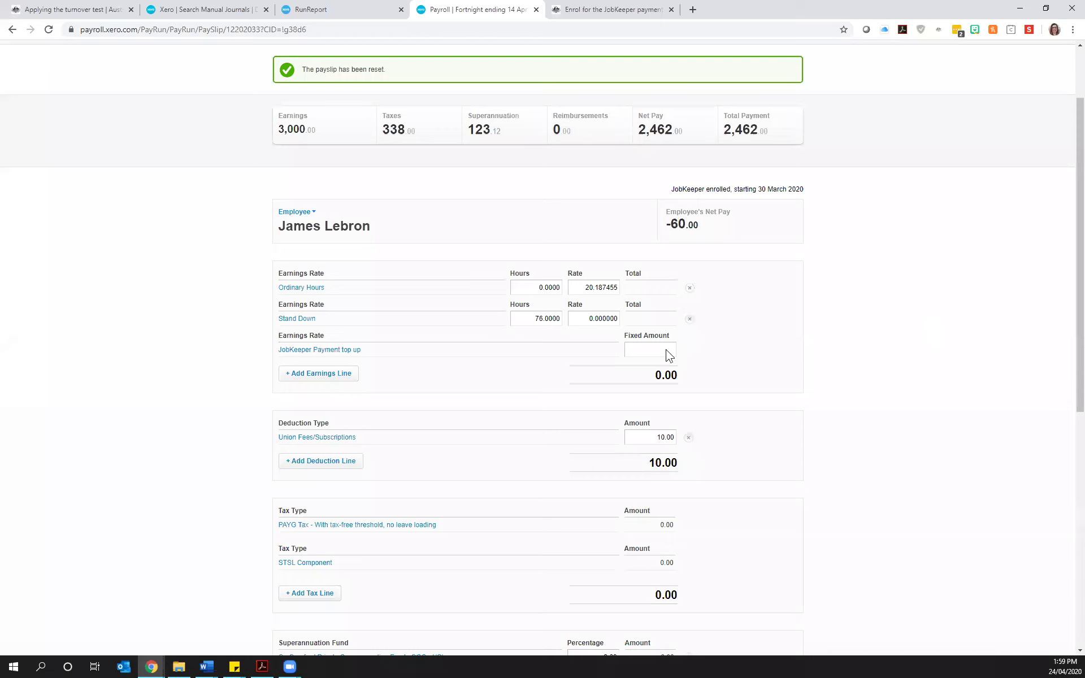
pyautogui.write('1,500')
pyautogui.press('Tab')
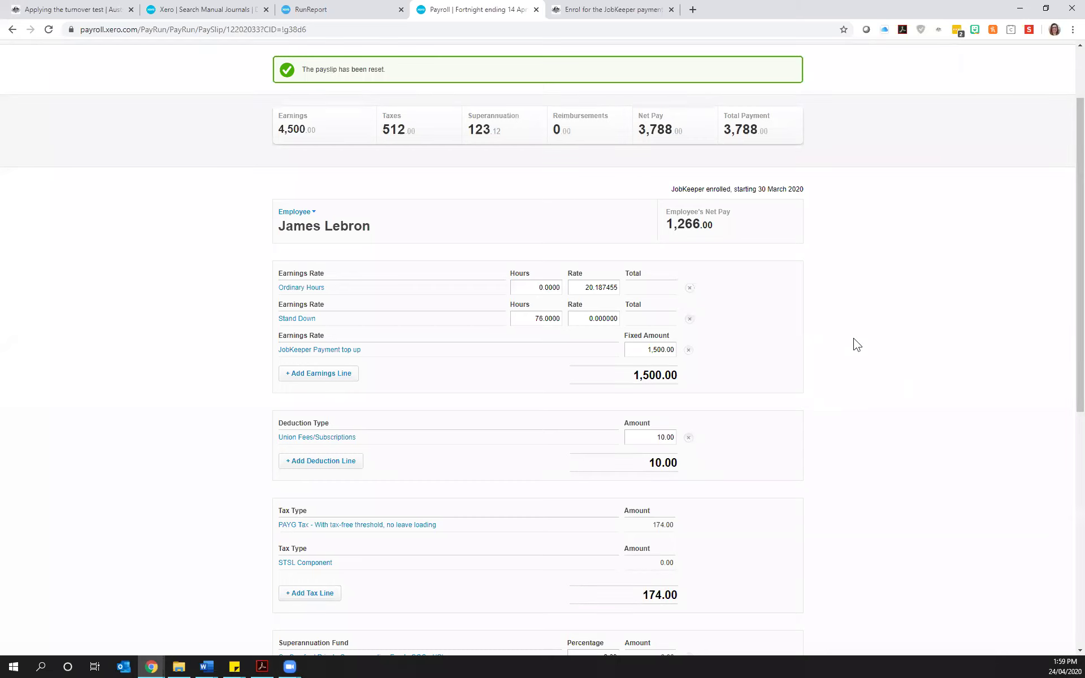
# Step: Add a superannuation line with the contribution type Additional Employer Contribution (RESC)
pyautogui.scroll(-2, 320, 613)
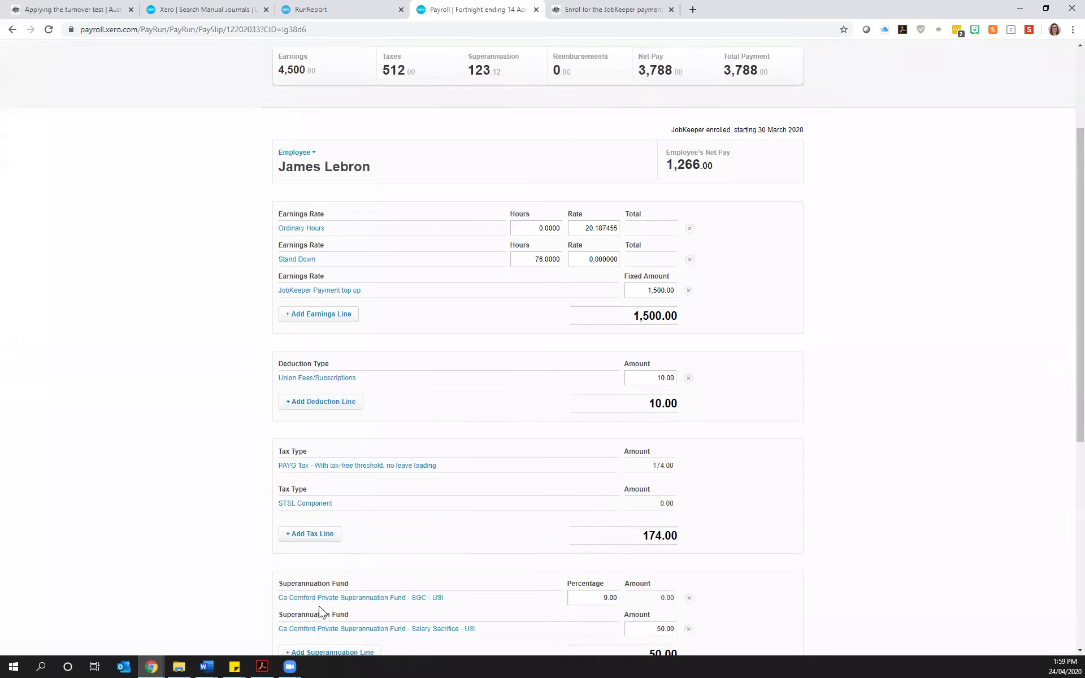
pyautogui.click(339, 563)
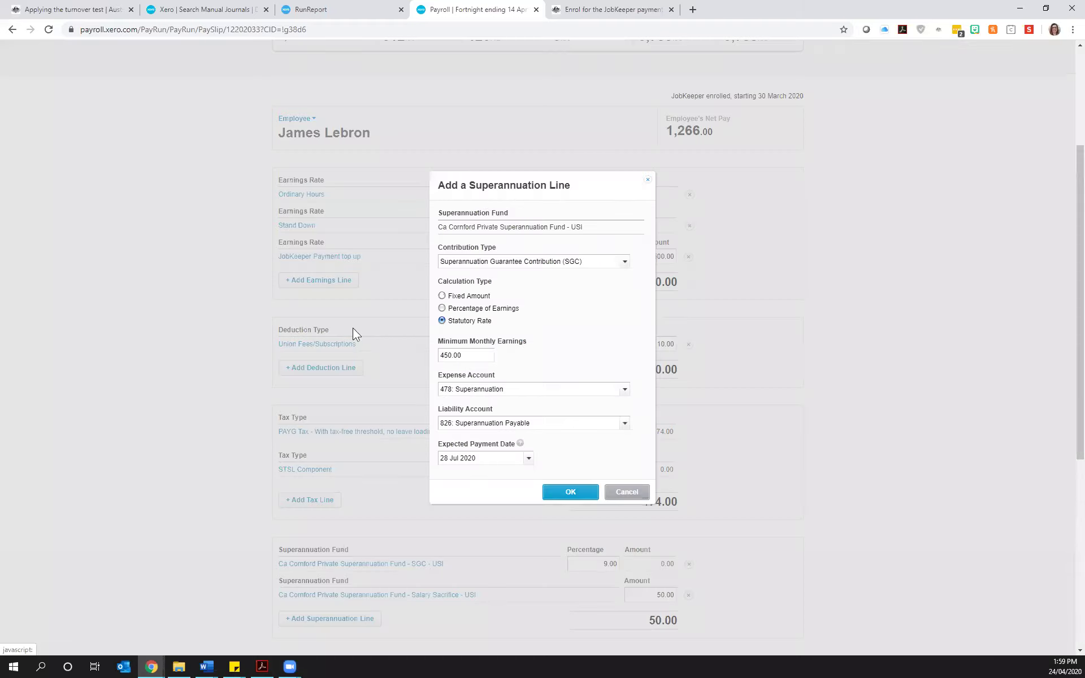
pyautogui.moveTo(440, 261); pyautogui.dragTo(593, 262)
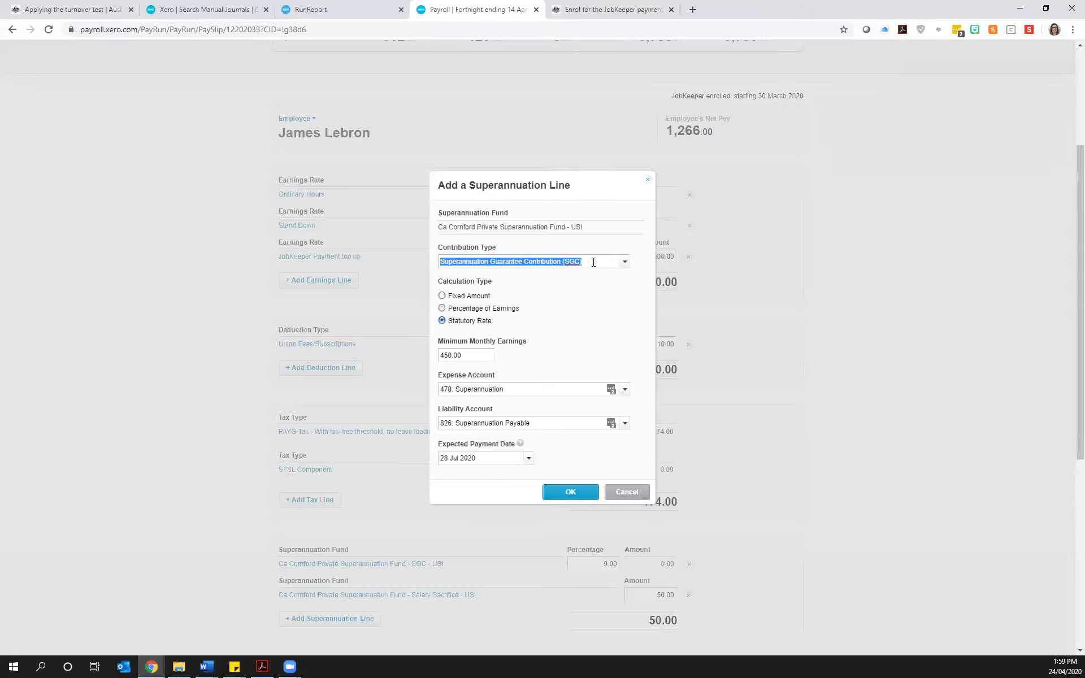
pyautogui.click(625, 262)
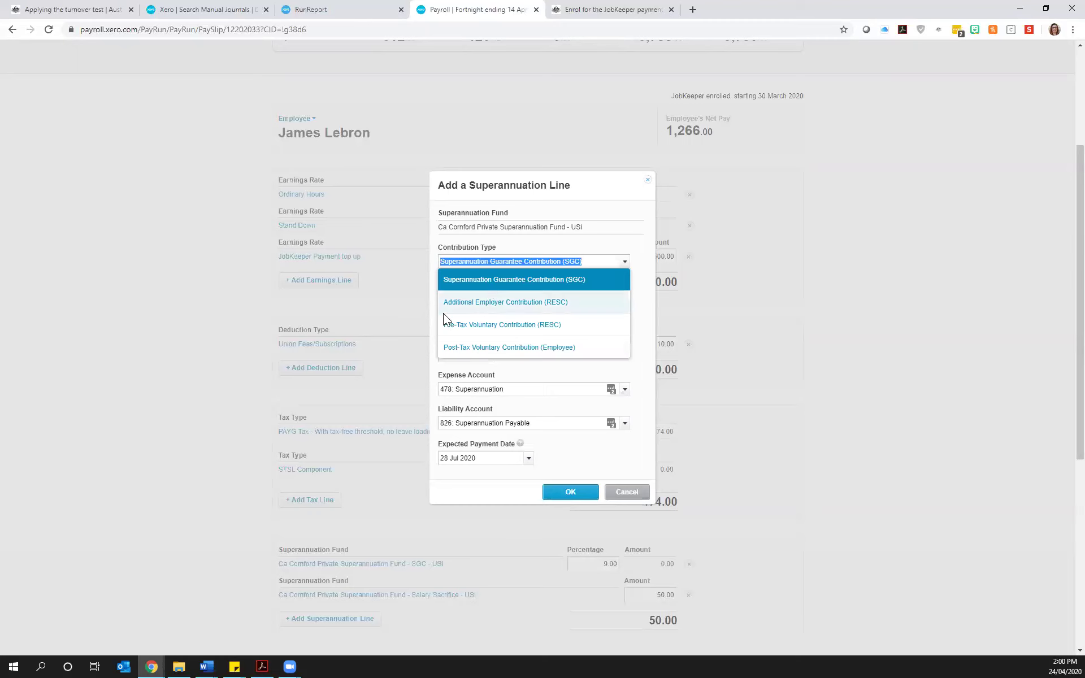
pyautogui.click(486, 310)
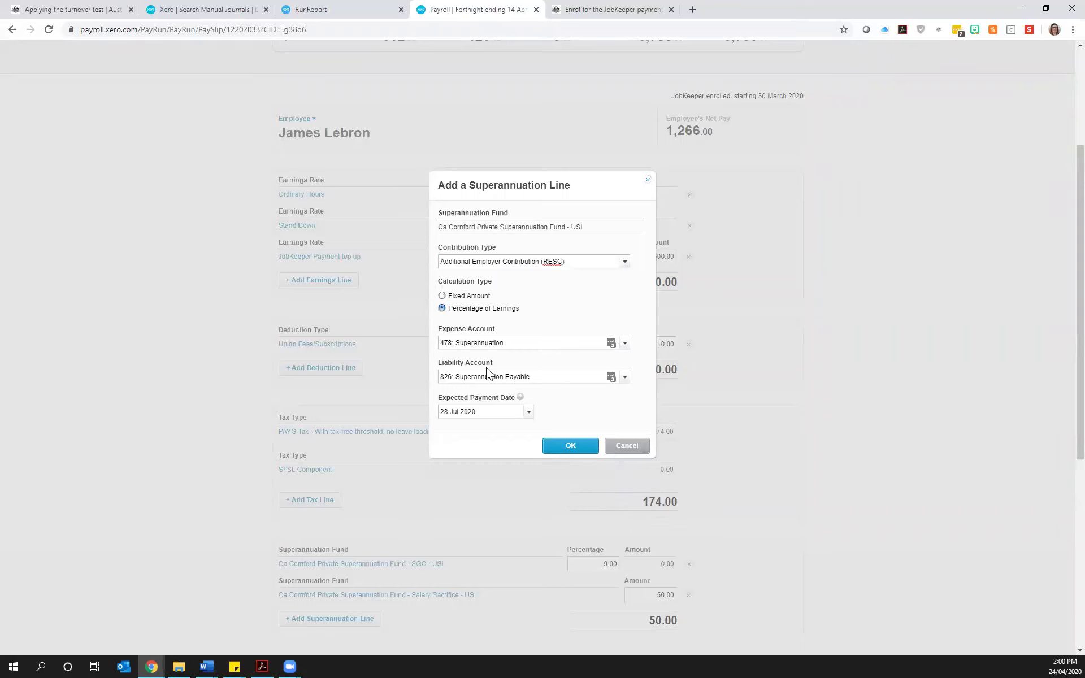
pyautogui.click(569, 445)
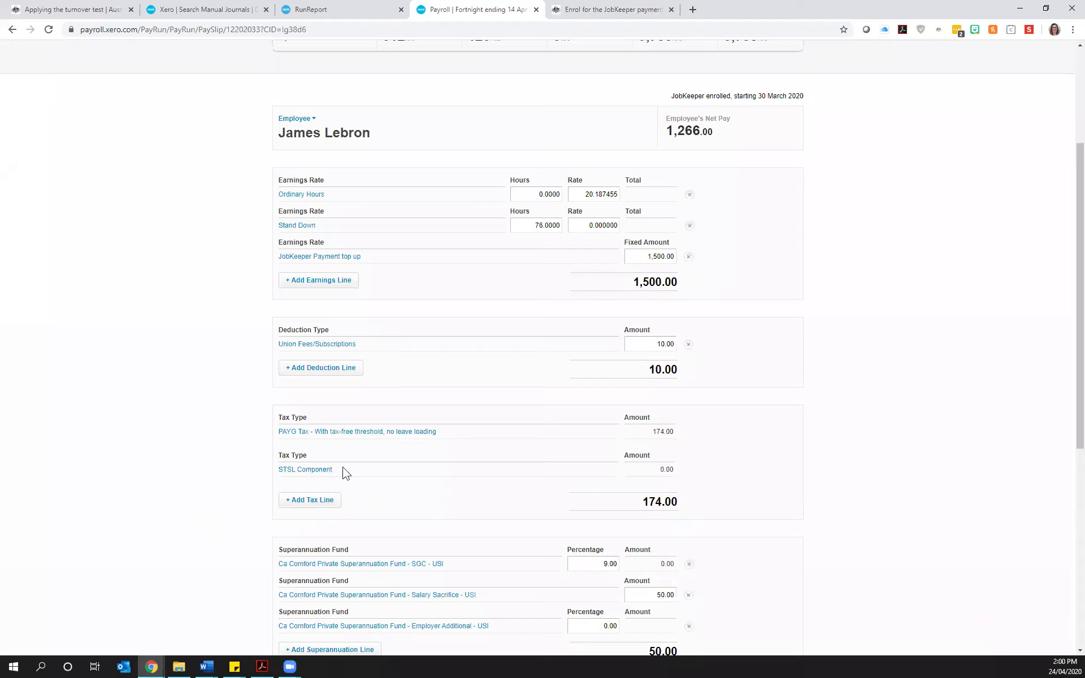
# Step: Change the additional employer superannuation line to the Fixed Amount calculation type and set its amount to 95
pyautogui.scroll(-3, 266, 453)
pyautogui.scroll(-1, 266, 454)
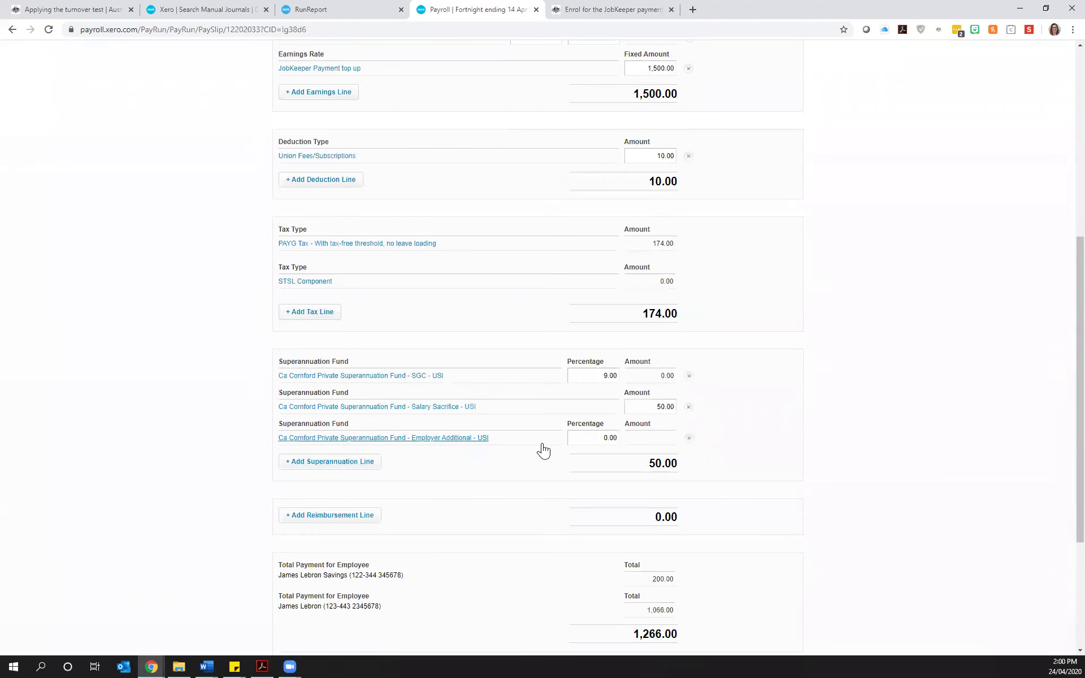
pyautogui.click(605, 444)
pyautogui.click(386, 440)
pyautogui.click(480, 329)
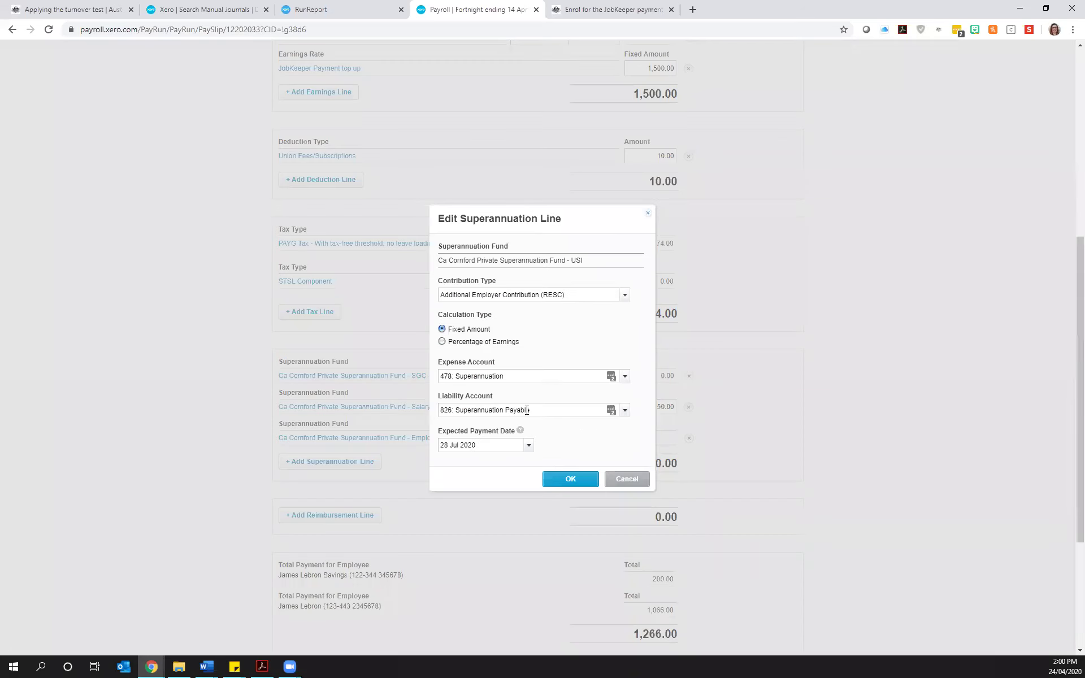
pyautogui.click(571, 479)
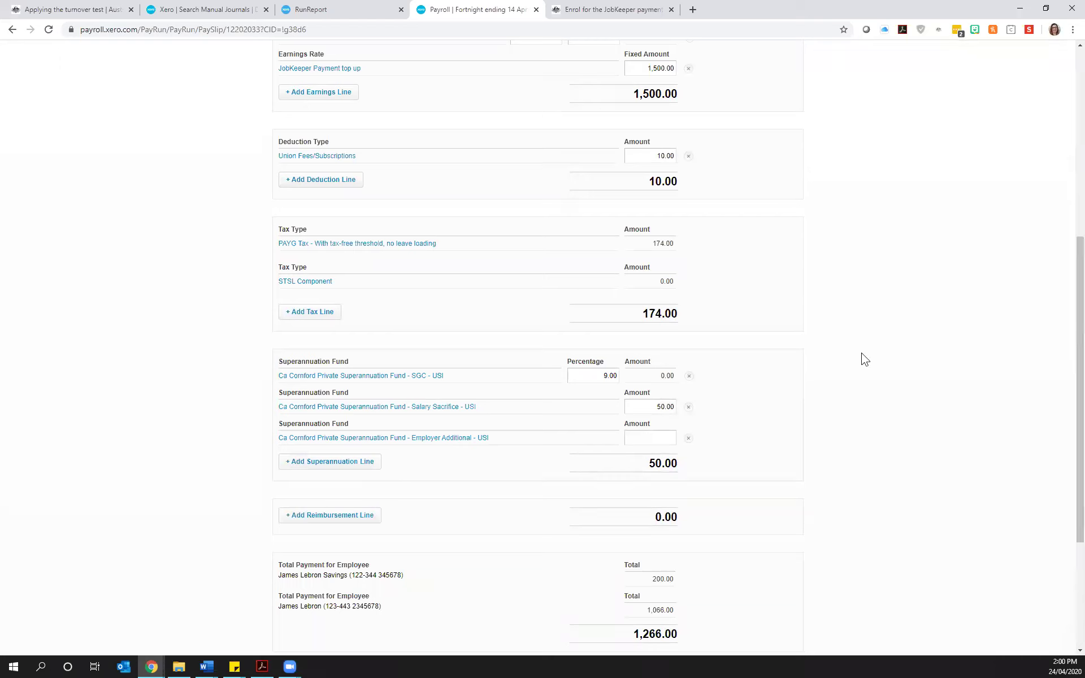
pyautogui.click(647, 437)
pyautogui.write('95')
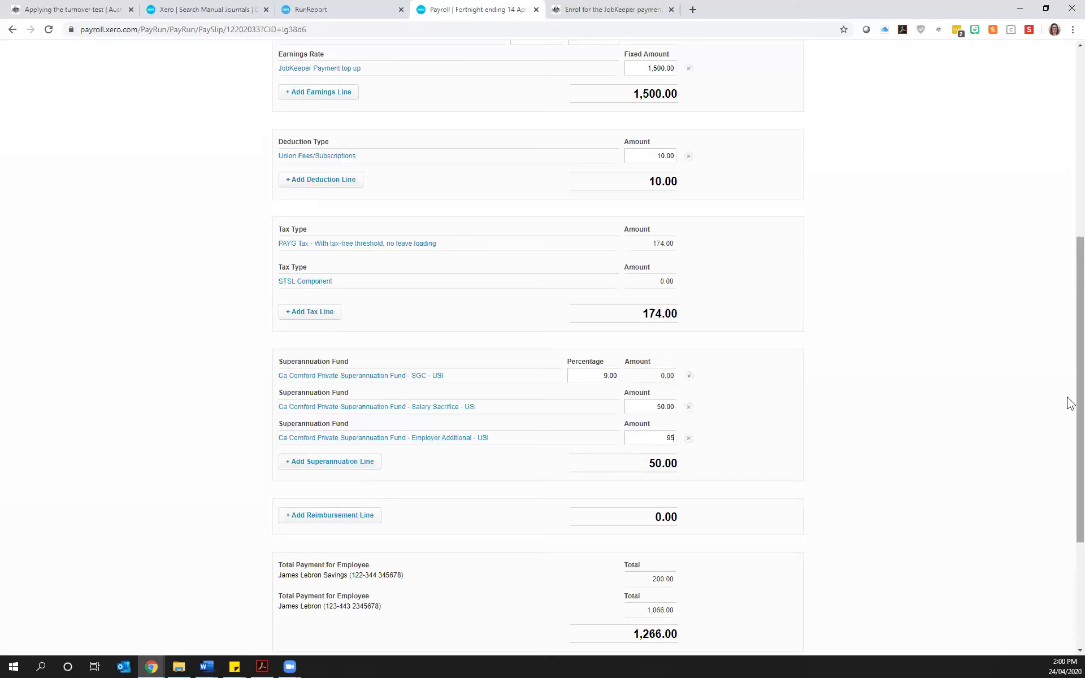
pyautogui.click(886, 354)
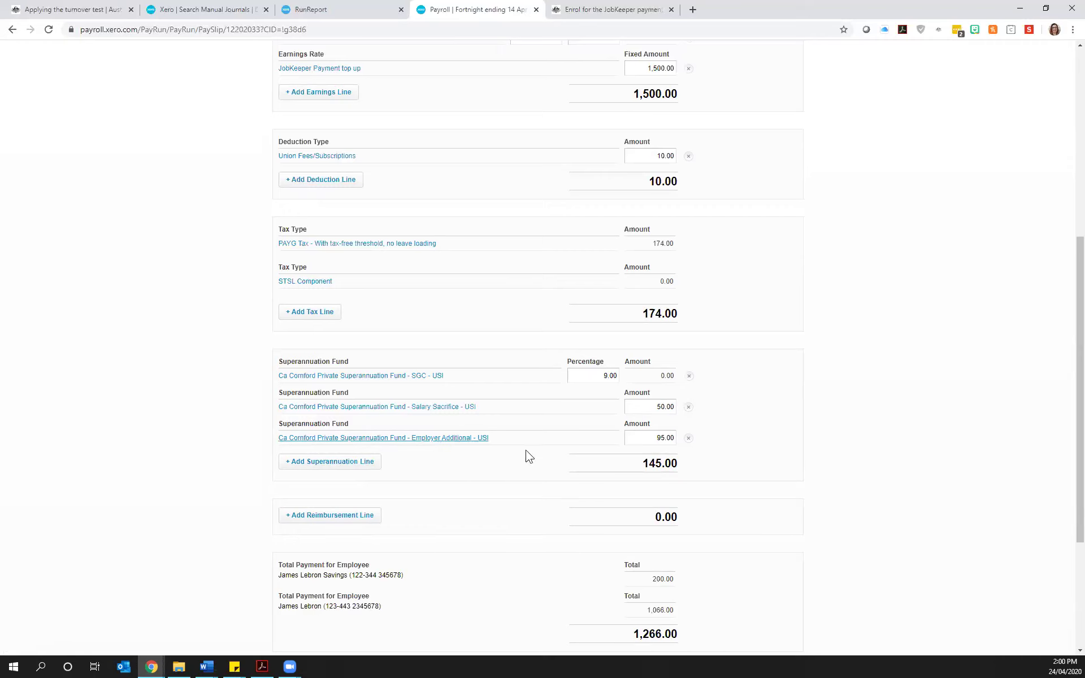
pyautogui.scroll(2, 847, 402)
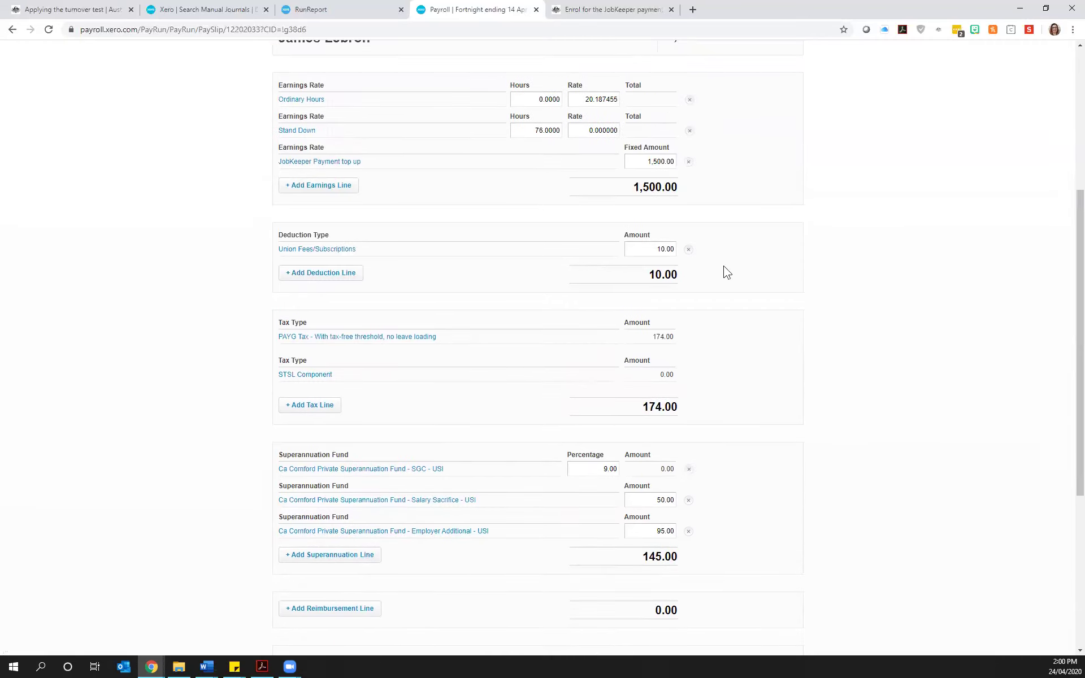
pyautogui.scroll(-5, 211, 519)
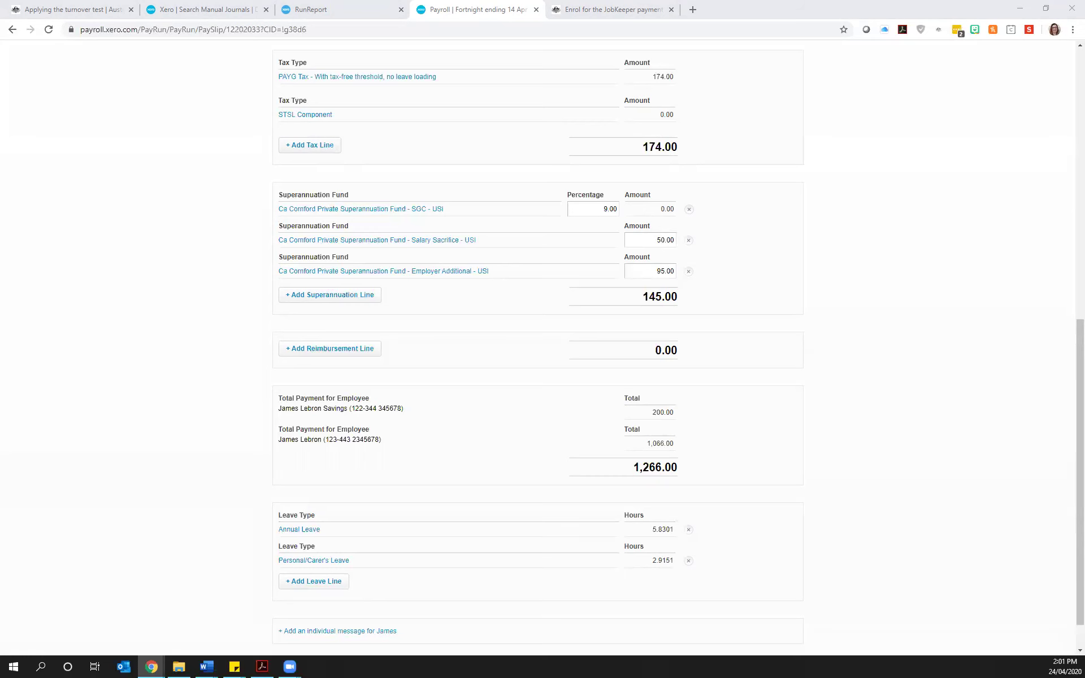
# Step: Switch to the STP and JobKeeper DSP factsheet in Adobe Acrobat and check Fortnight 03's start date in the calendar
pyautogui.hotkey('alt', 'Tab')
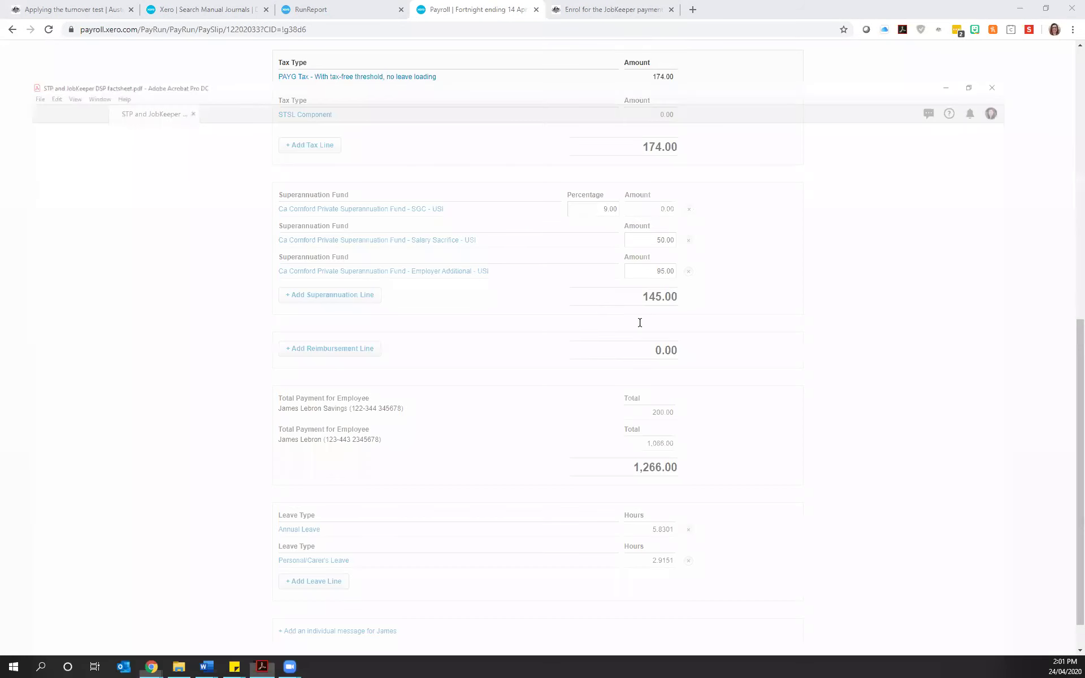
pyautogui.scroll(10, 620, 298)
pyautogui.scroll(2, 620, 298)
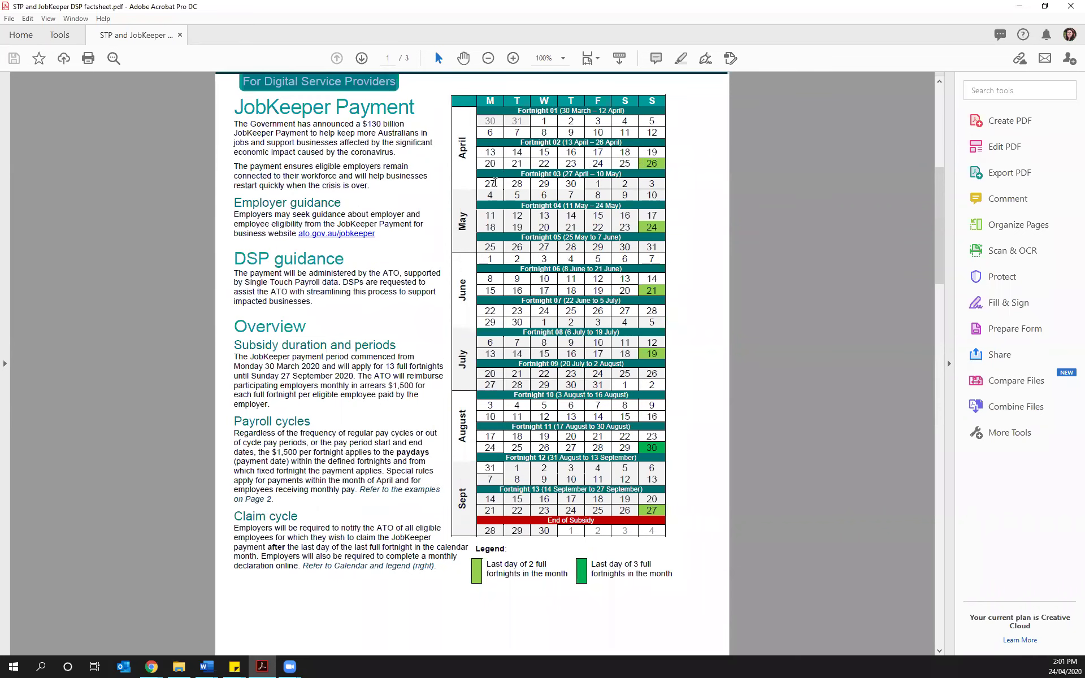
pyautogui.moveTo(497, 181); pyautogui.dragTo(474, 182)
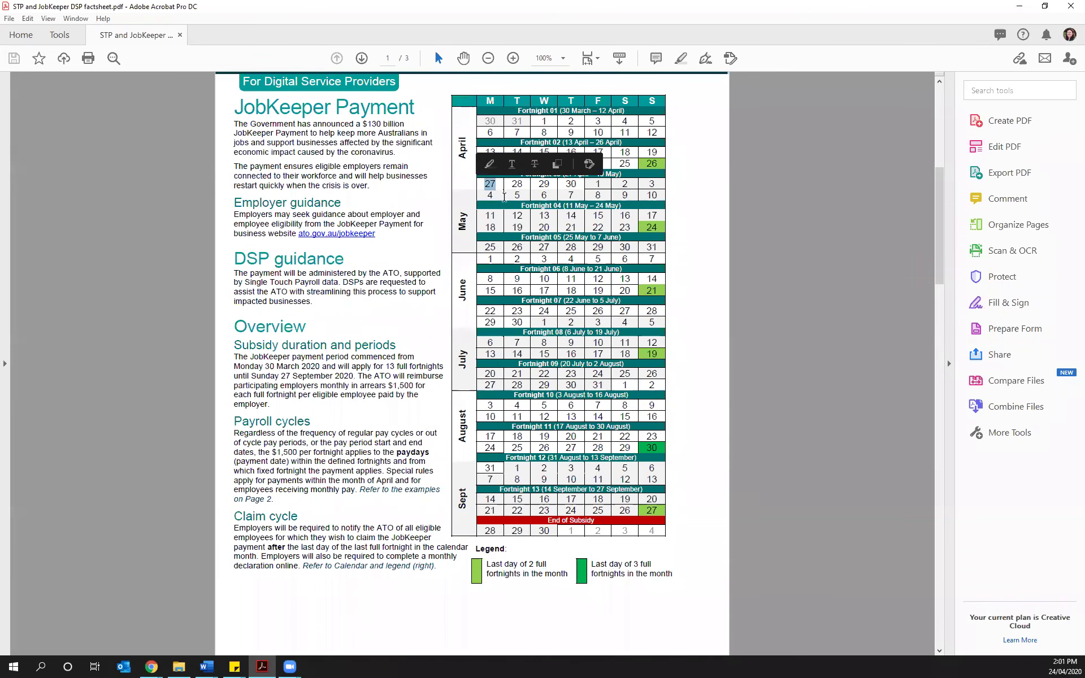
pyautogui.scroll(1, 740, 244)
pyautogui.click(707, 249)
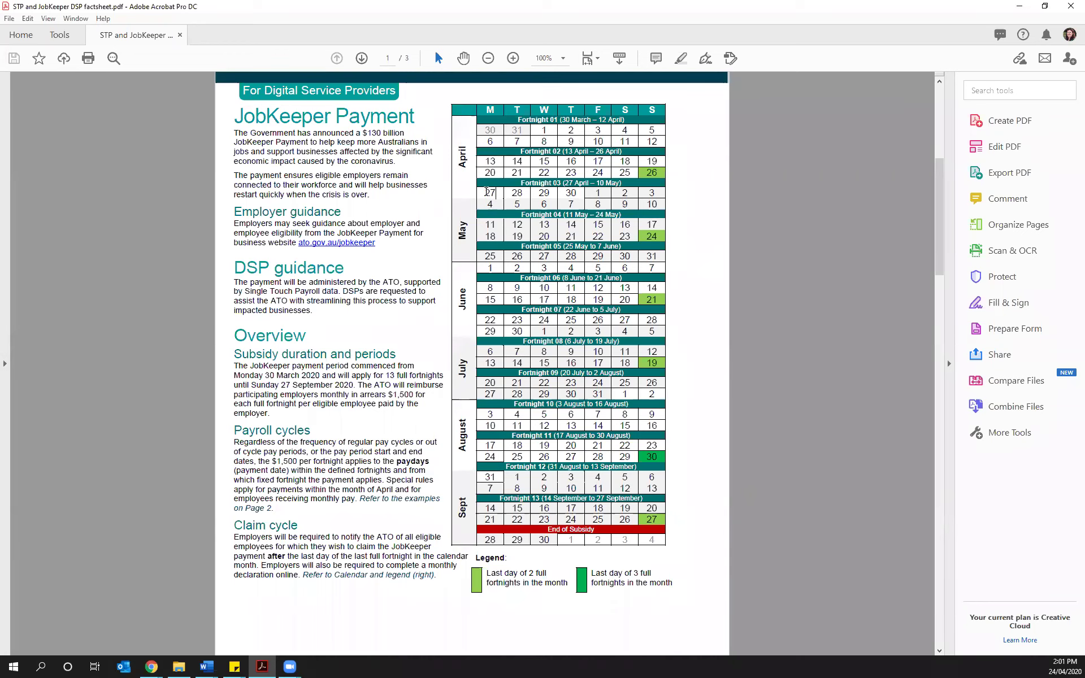
# Step: Examine the Fortnight 02 dates in the JobKeeper calendar and return to the employee's payslip in Xero
pyautogui.moveTo(487, 161); pyautogui.dragTo(656, 171)
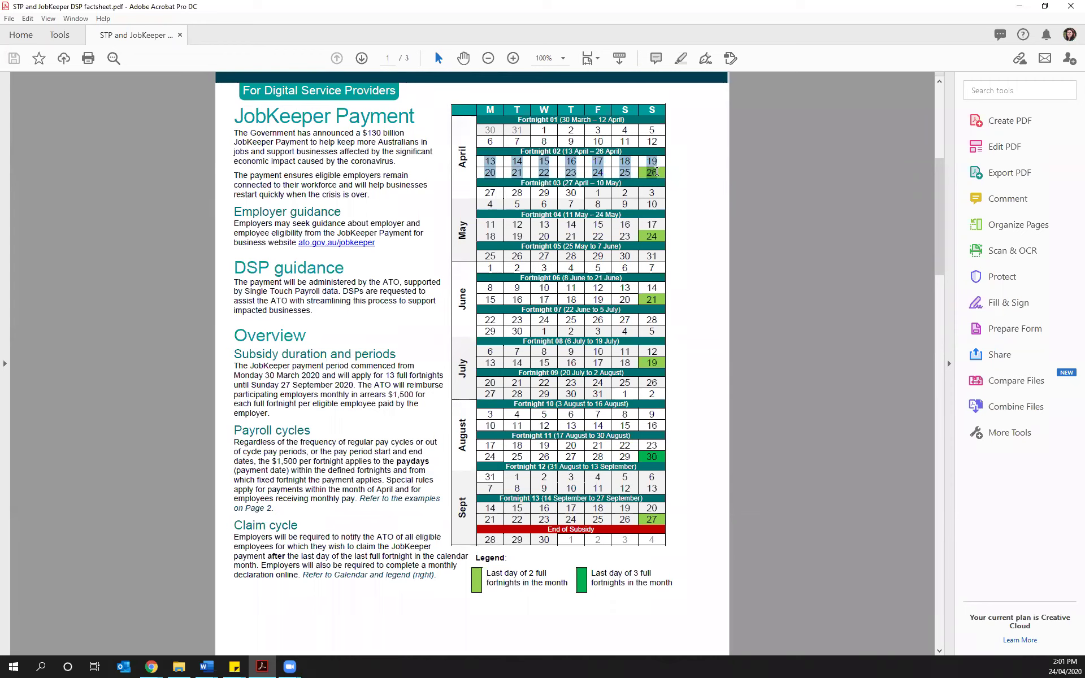
pyautogui.click(512, 208)
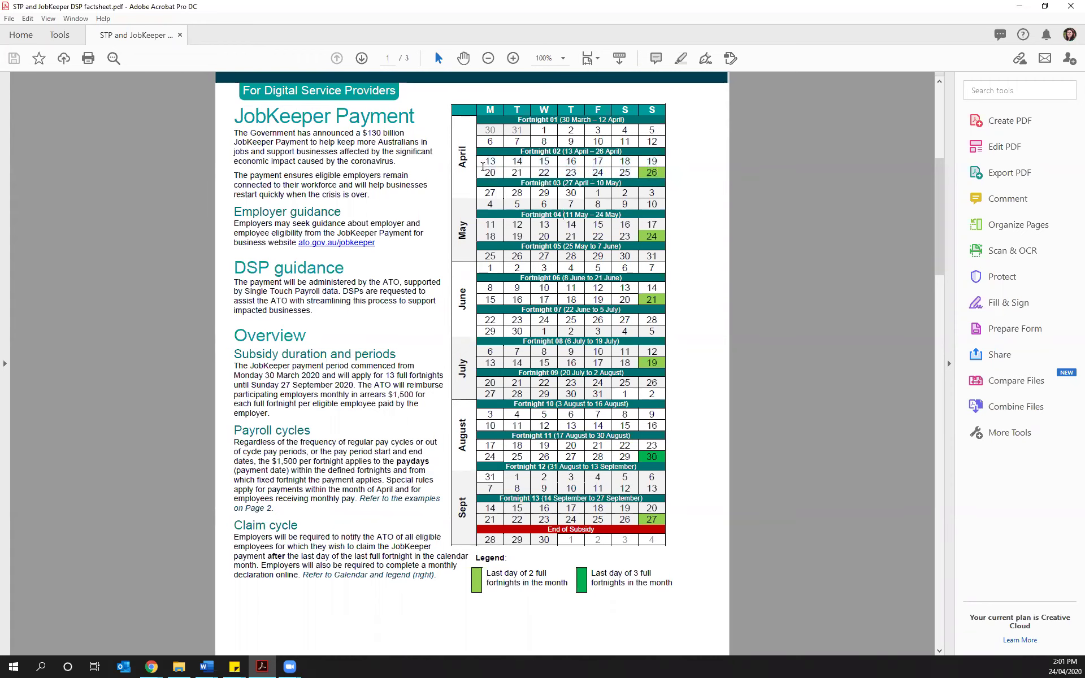
pyautogui.moveTo(482, 173); pyautogui.dragTo(659, 173)
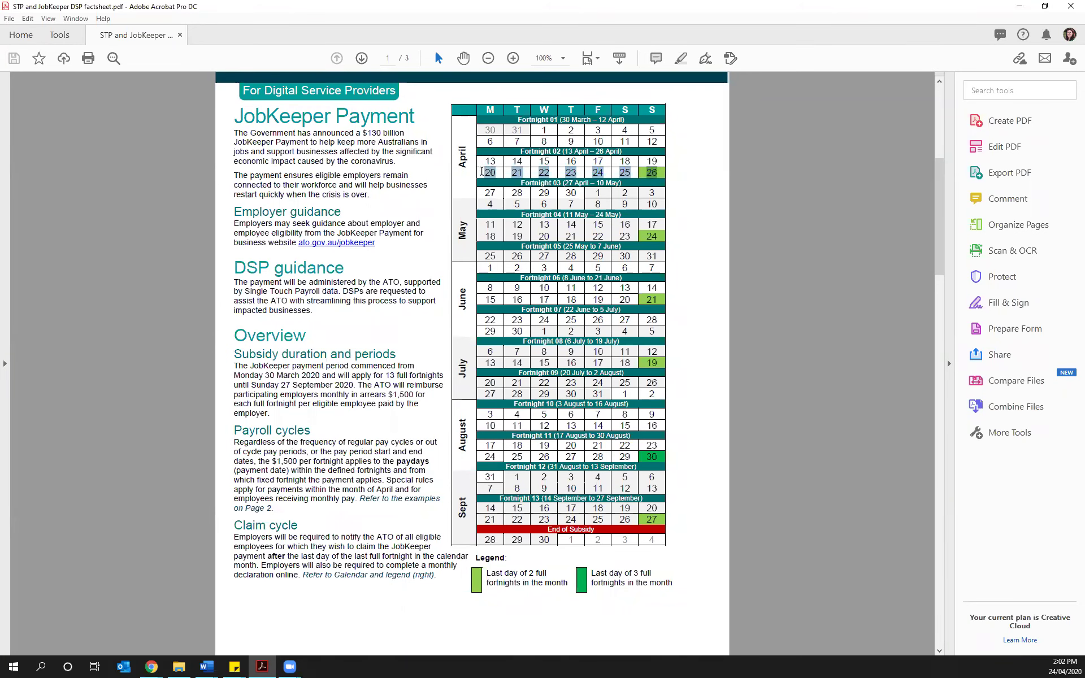
pyautogui.moveTo(485, 171); pyautogui.dragTo(653, 161)
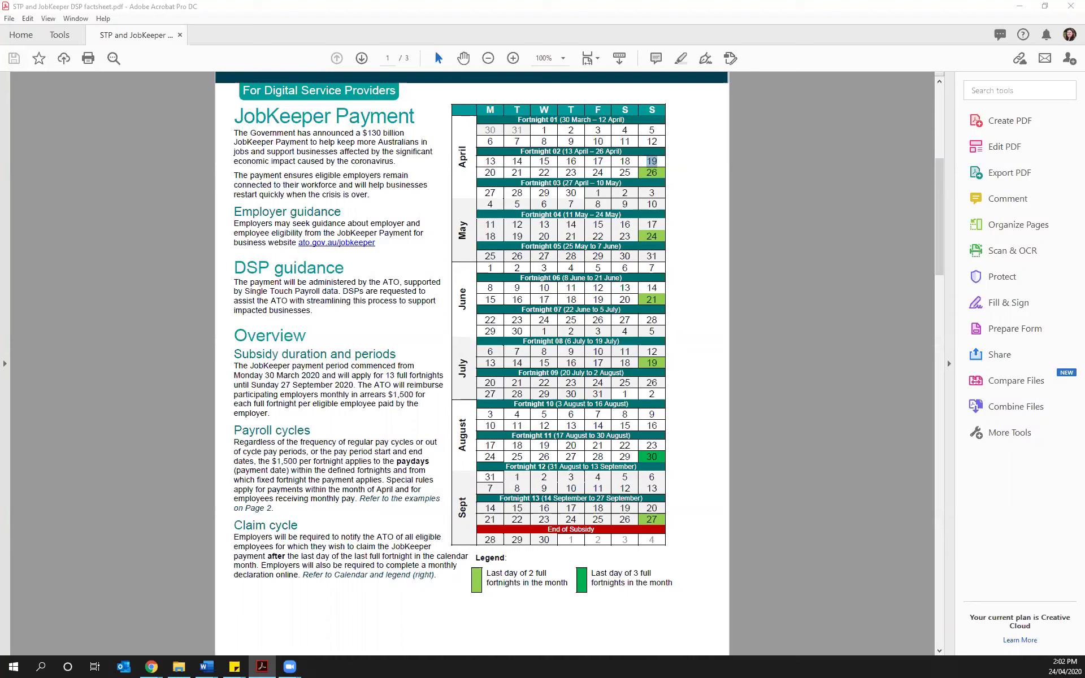
pyautogui.click(1023, 7)
pyautogui.scroll(9, 151, 368)
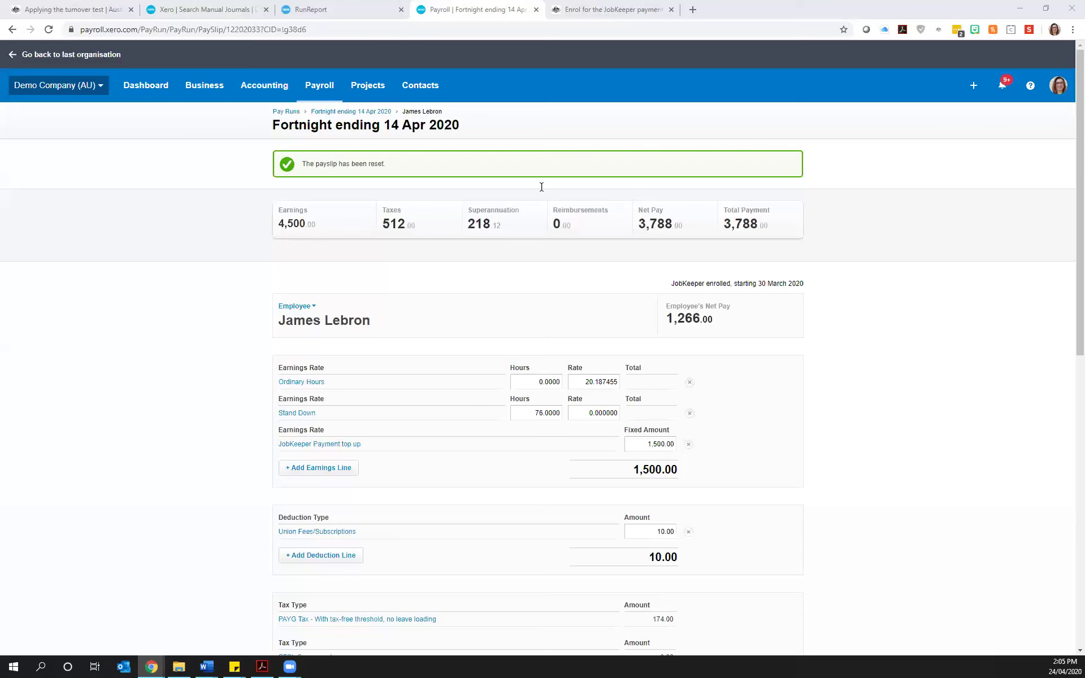
# Step: Switch back to the JobKeeper factsheet in Adobe Acrobat and examine the dates in Fortnight 01
pyautogui.hotkey('alt', 'Tab')
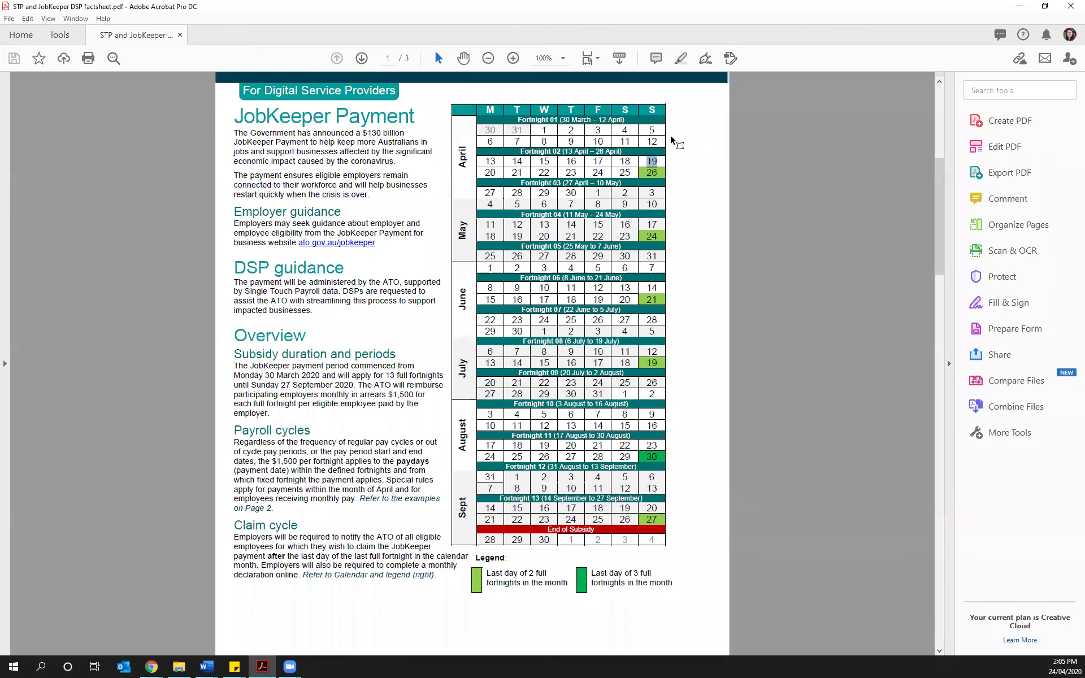
pyautogui.moveTo(488, 125); pyautogui.dragTo(595, 129)
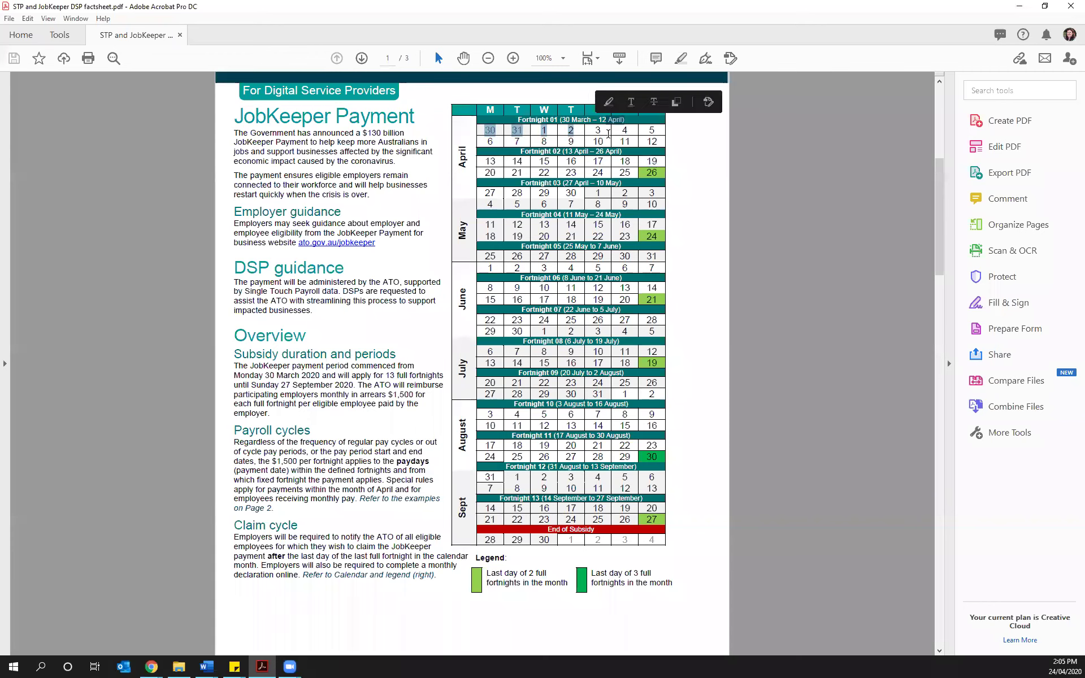
pyautogui.click(538, 141)
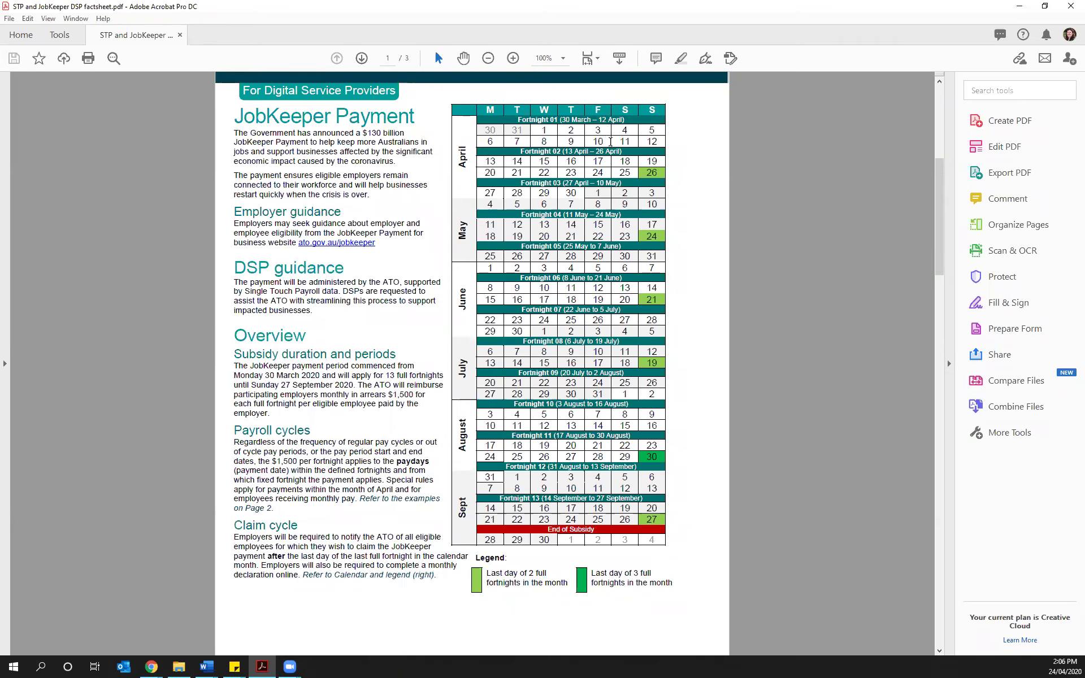
pyautogui.moveTo(610, 141); pyautogui.dragTo(601, 146)
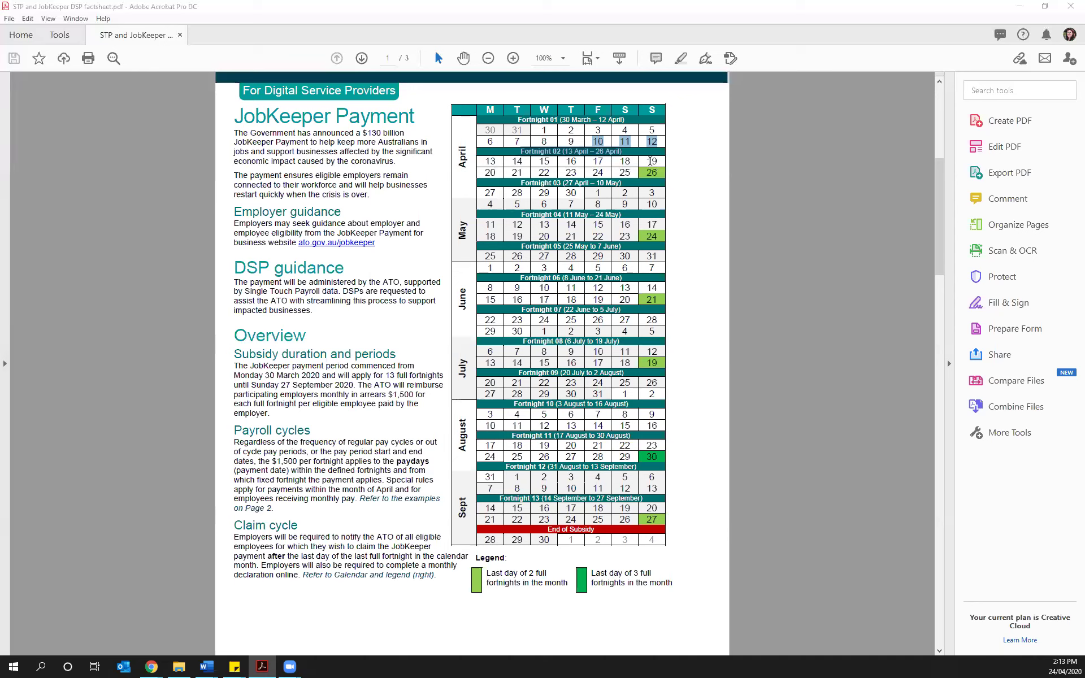
# Step: Check the Thursday dates 30 April, 16 April and 2 April against the calendar's JobKeeper fortnights
pyautogui.moveTo(576, 192); pyautogui.dragTo(565, 192)
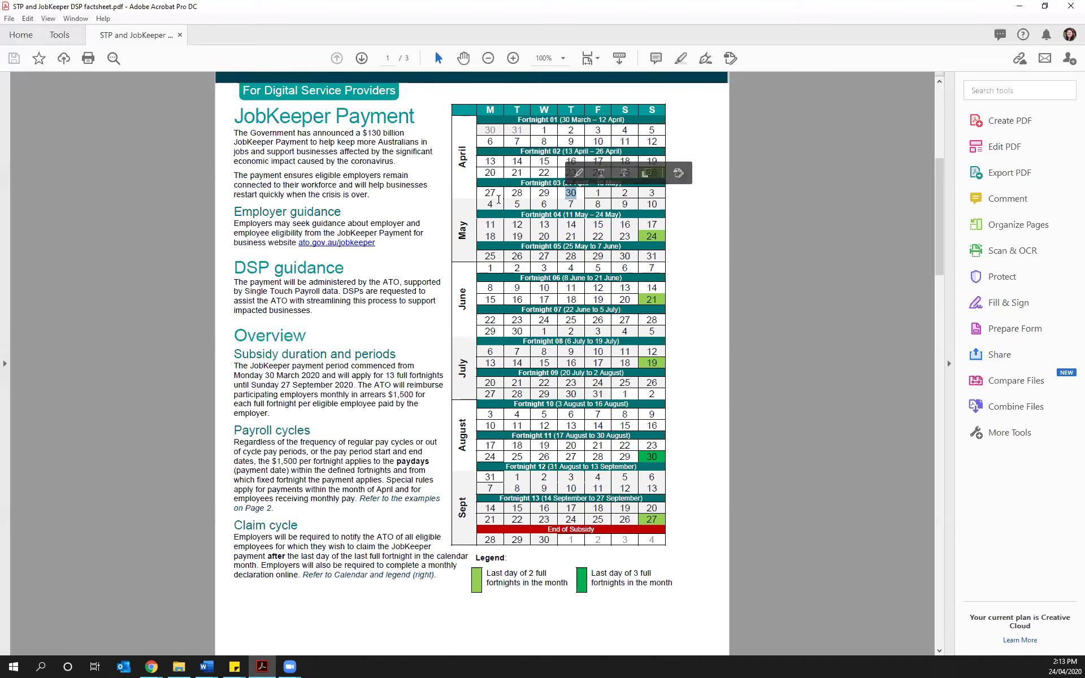
pyautogui.click(696, 234)
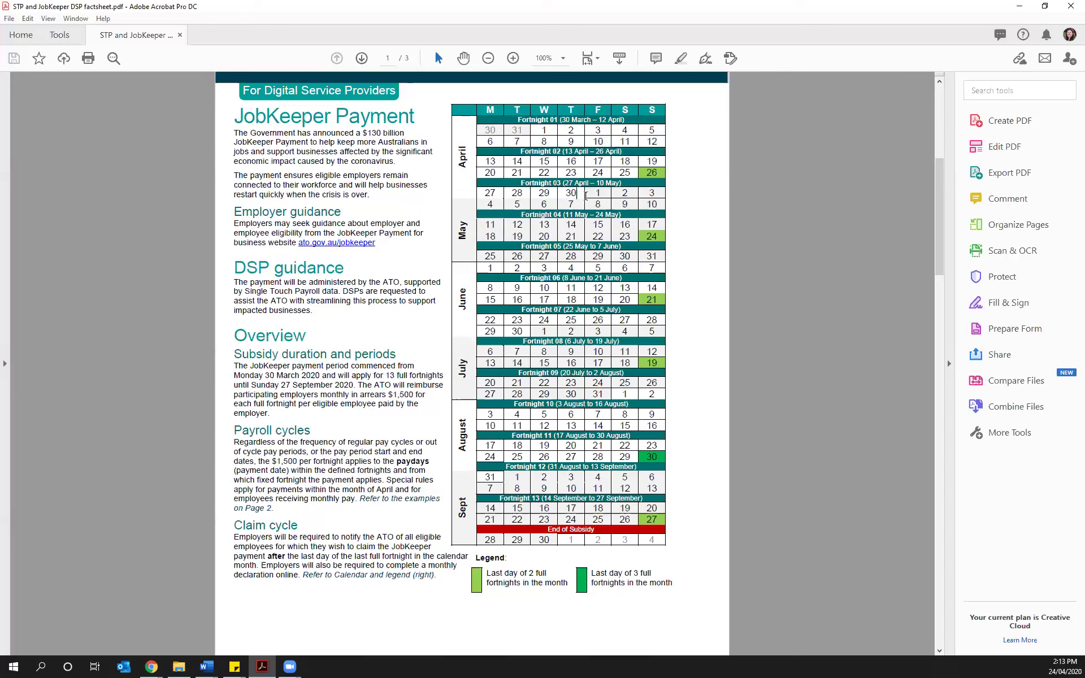
pyautogui.doubleClick(569, 161)
pyautogui.click(570, 130)
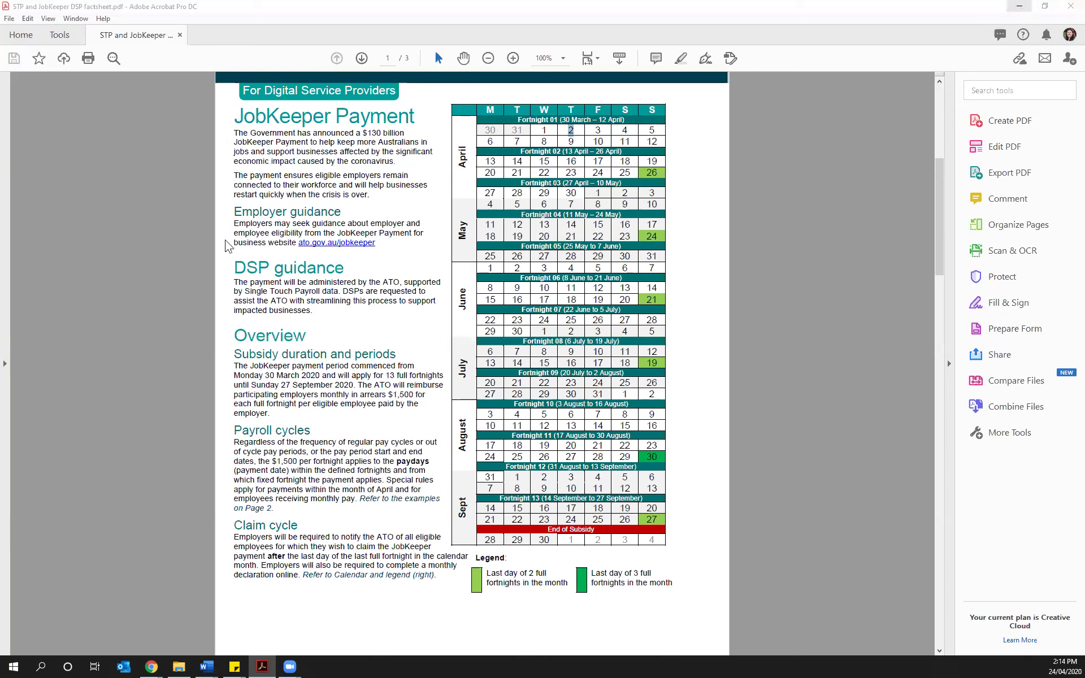
# Step: Switch to the Xero payslip and replace its stand-down and top-up lines with a JobKeeper Payment top up of 3,000
pyautogui.hotkey('alt', 'Tab')
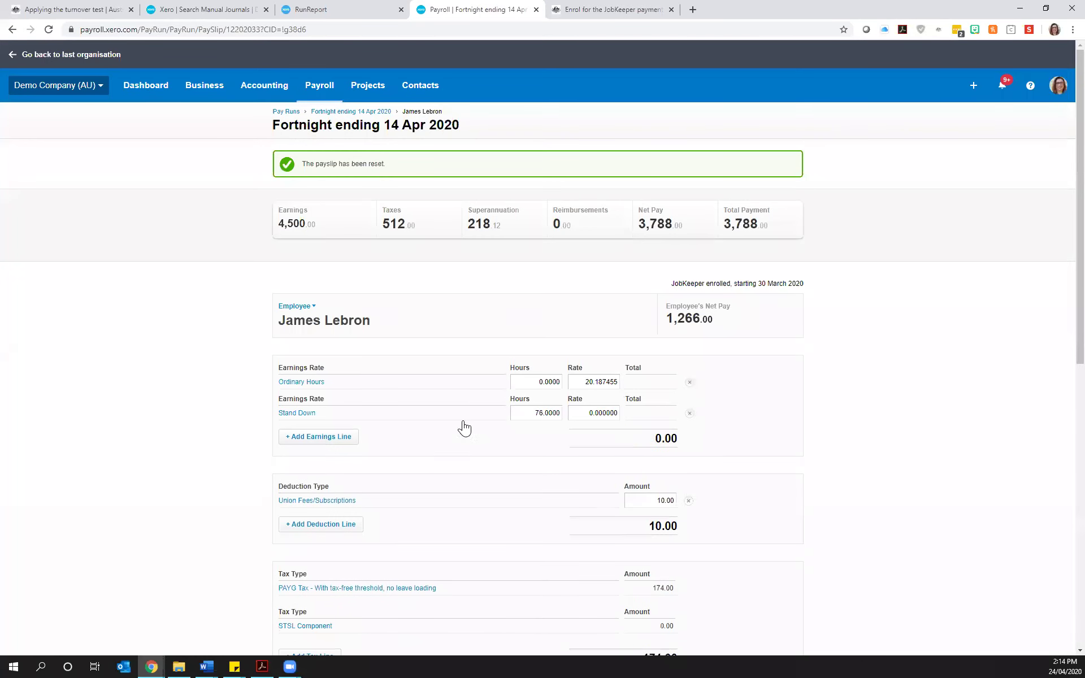
pyautogui.click(689, 413)
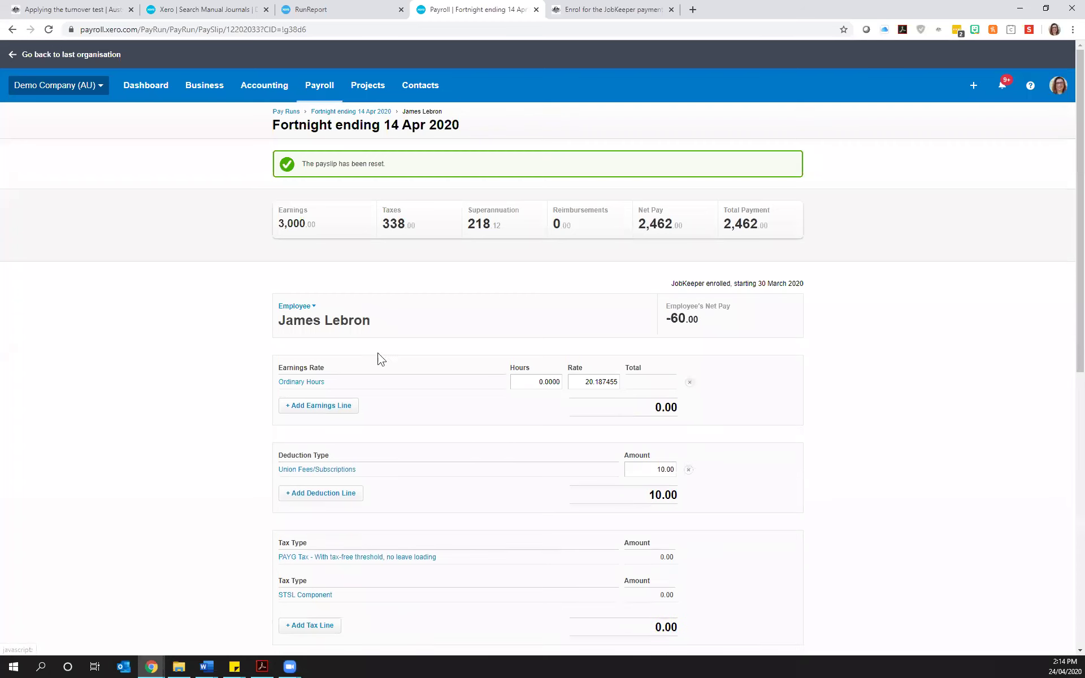
pyautogui.click(319, 406)
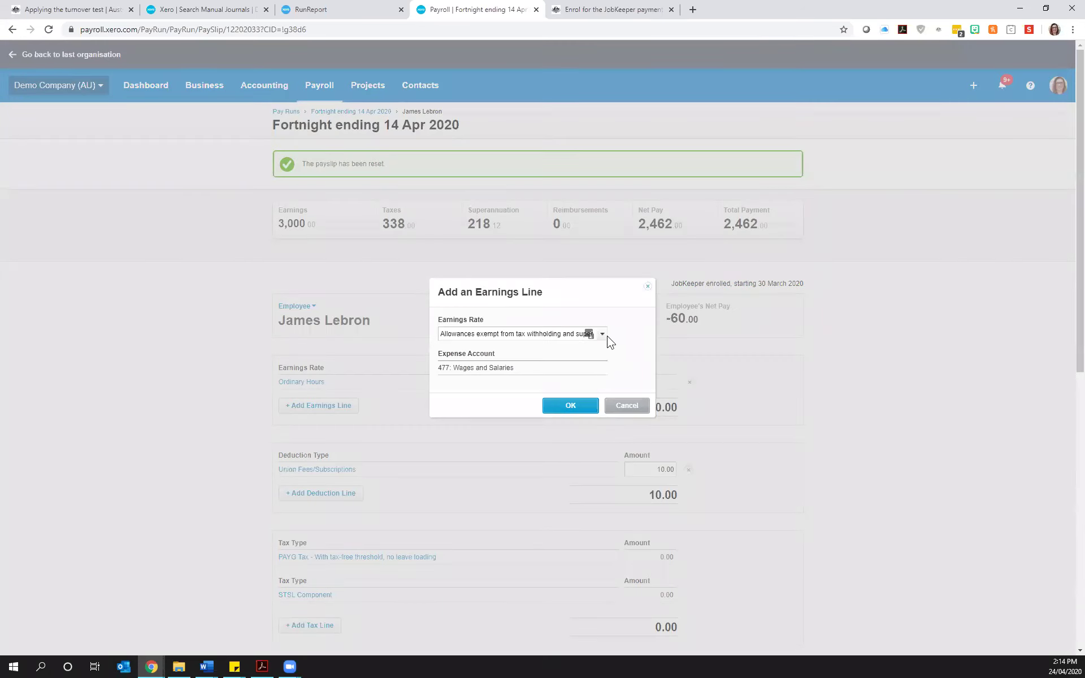
pyautogui.click(603, 334)
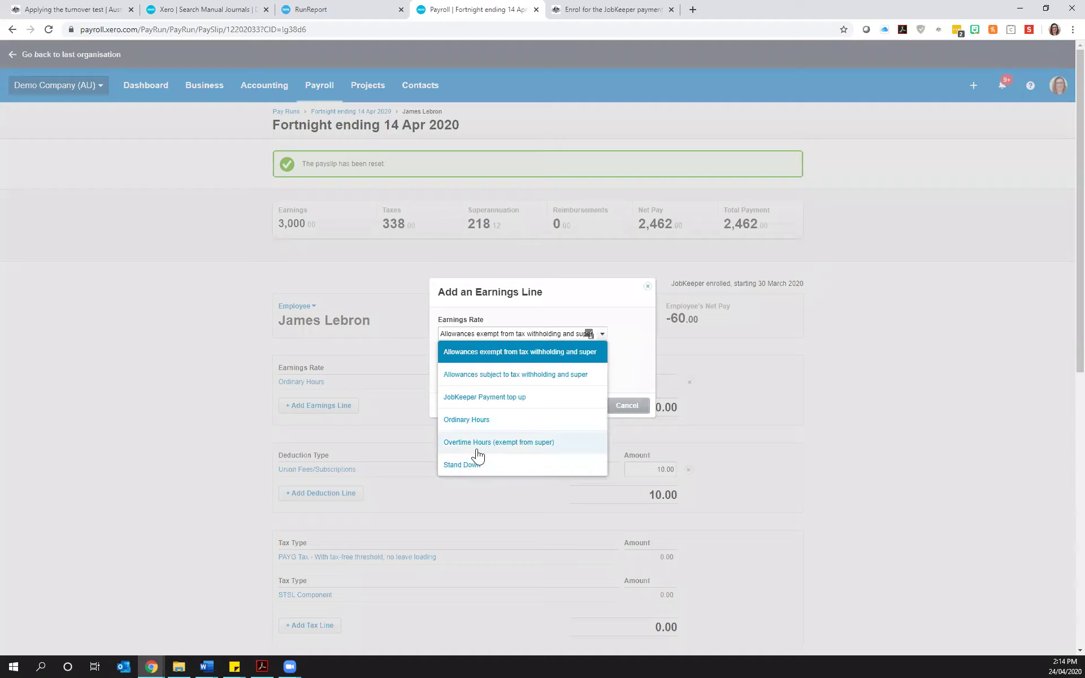
pyautogui.scroll(-4, 478, 455)
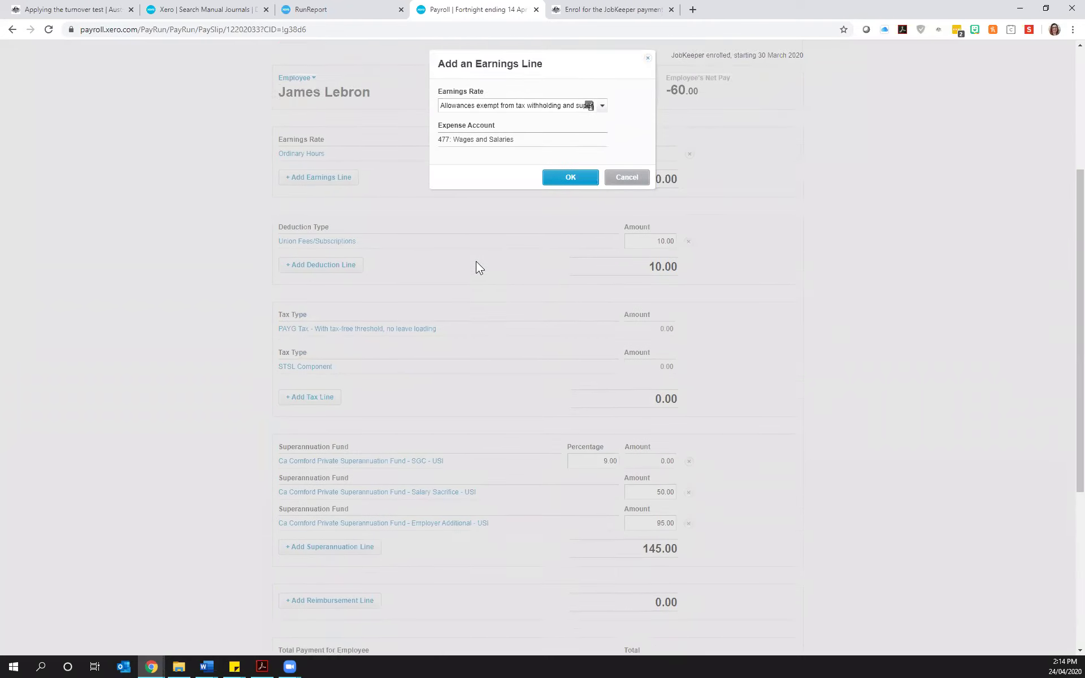
pyautogui.scroll(3, 476, 264)
pyautogui.click(601, 238)
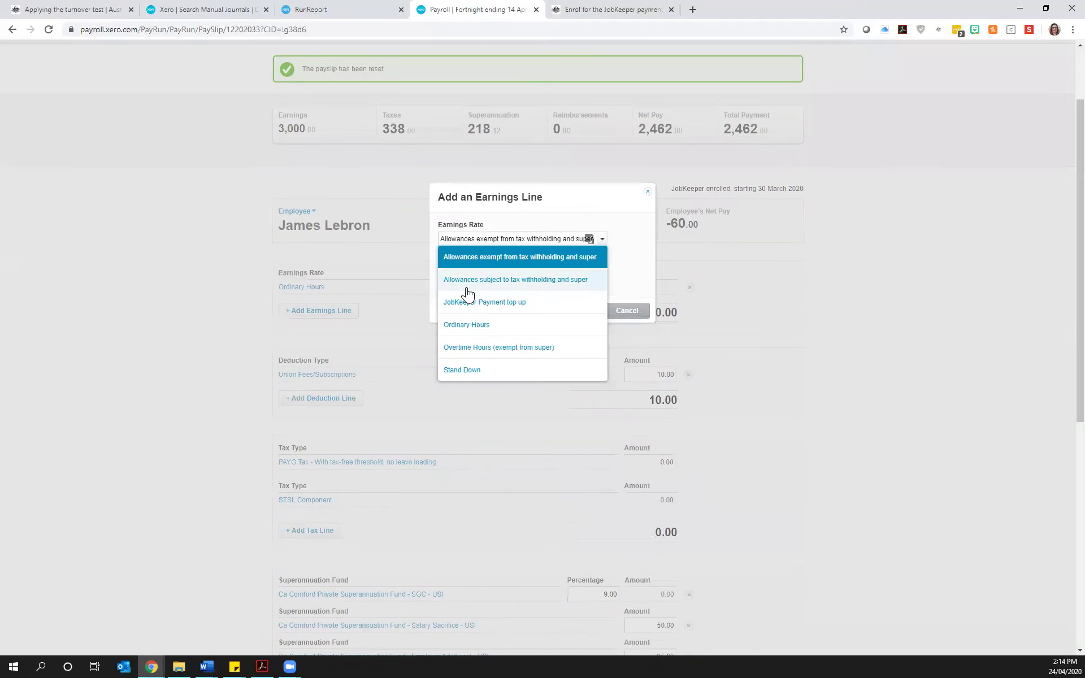
pyautogui.click(474, 302)
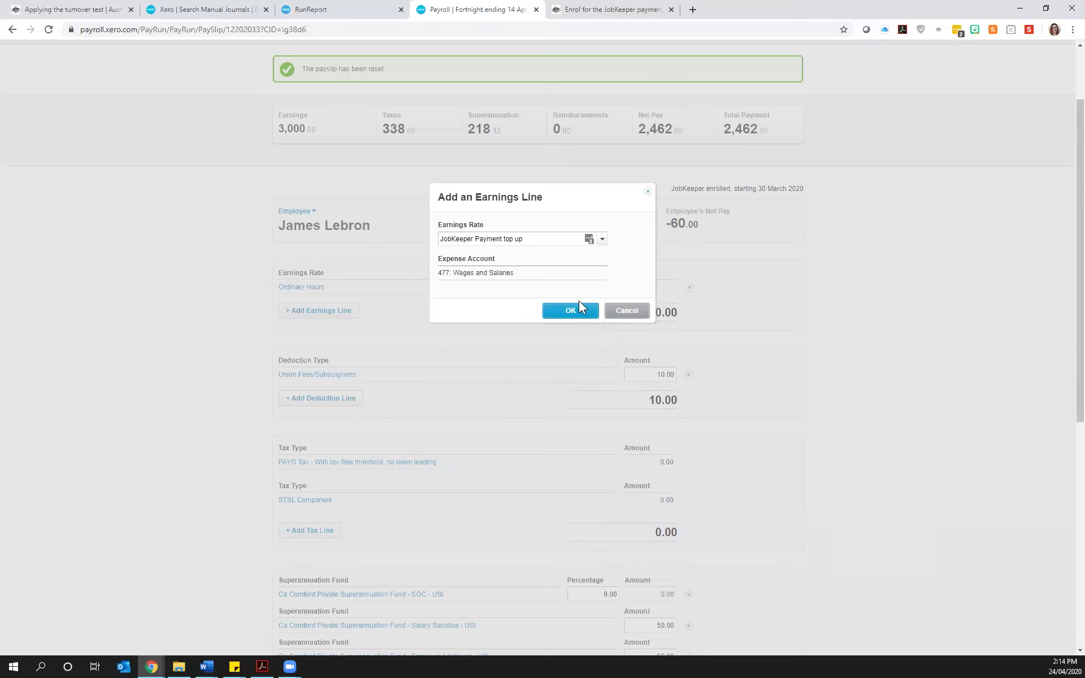
pyautogui.click(558, 308)
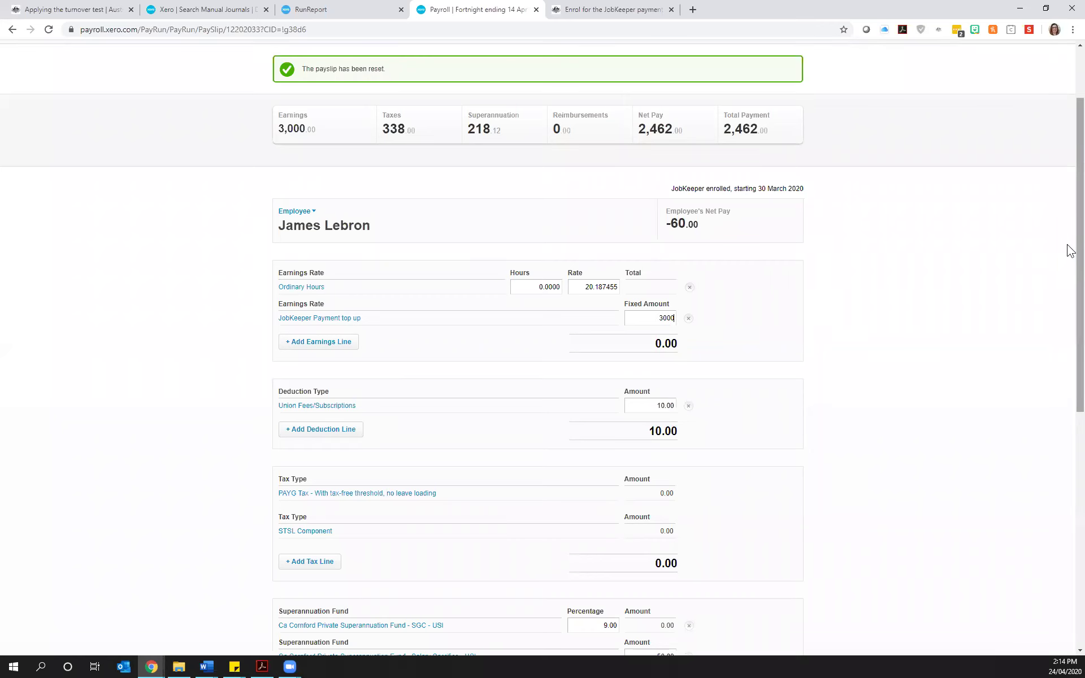
pyautogui.click(907, 125)
# Step: Look at the JobKeeper factsheet calendar again and return to the employee's payslip in Xero
pyautogui.click(631, 9)
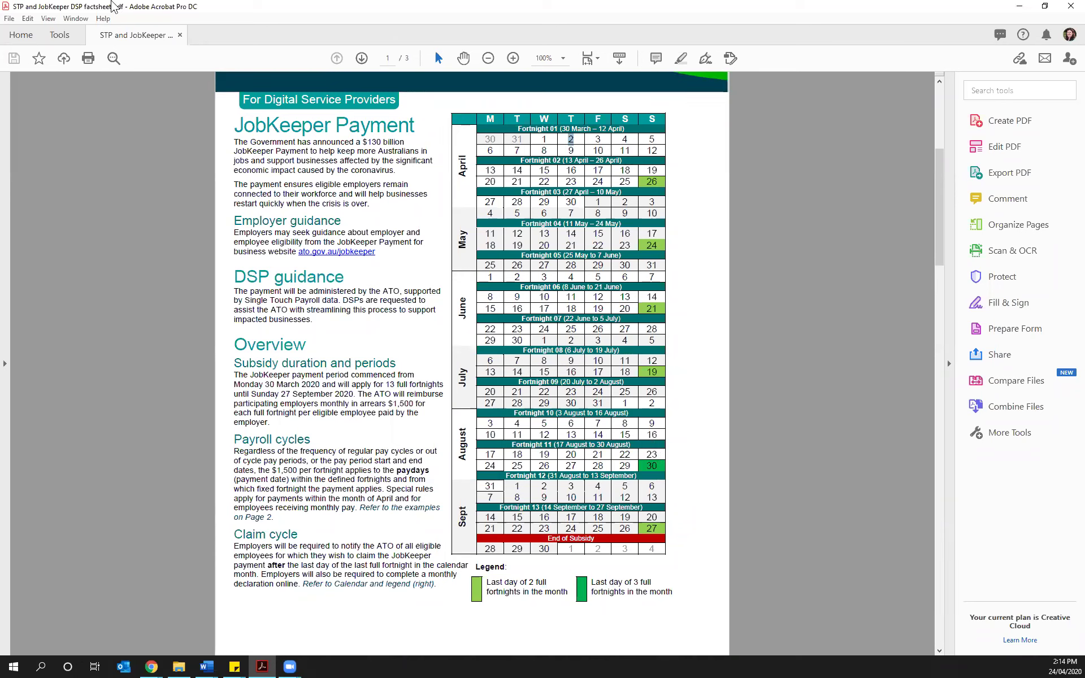
pyautogui.click(1018, 5)
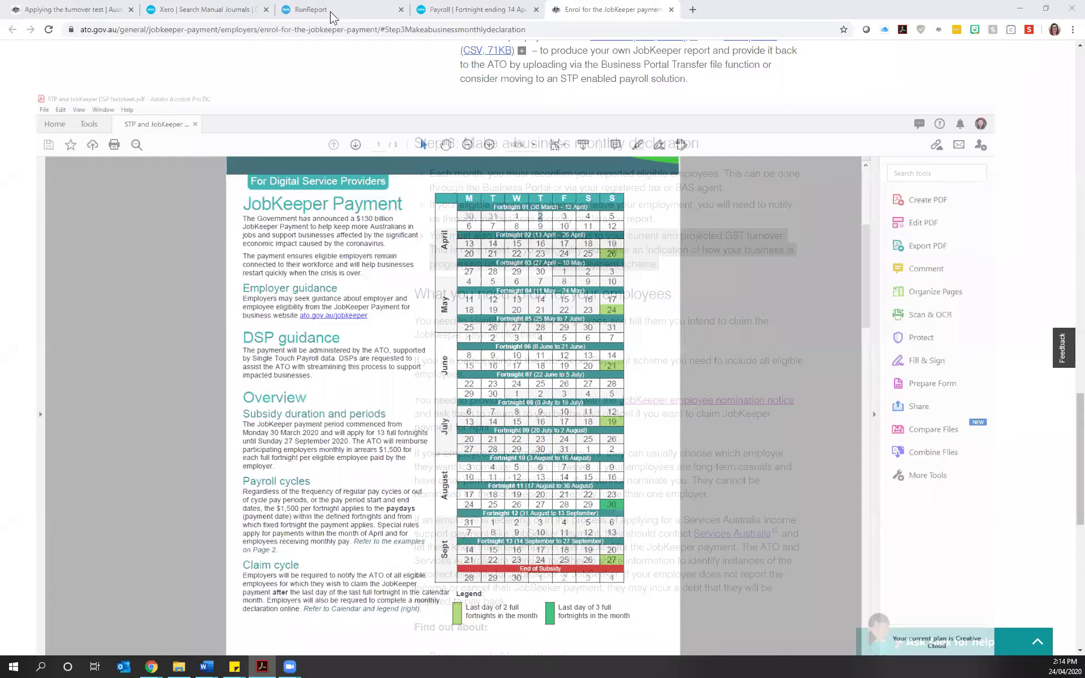
pyautogui.click(331, 9)
pyautogui.click(204, 10)
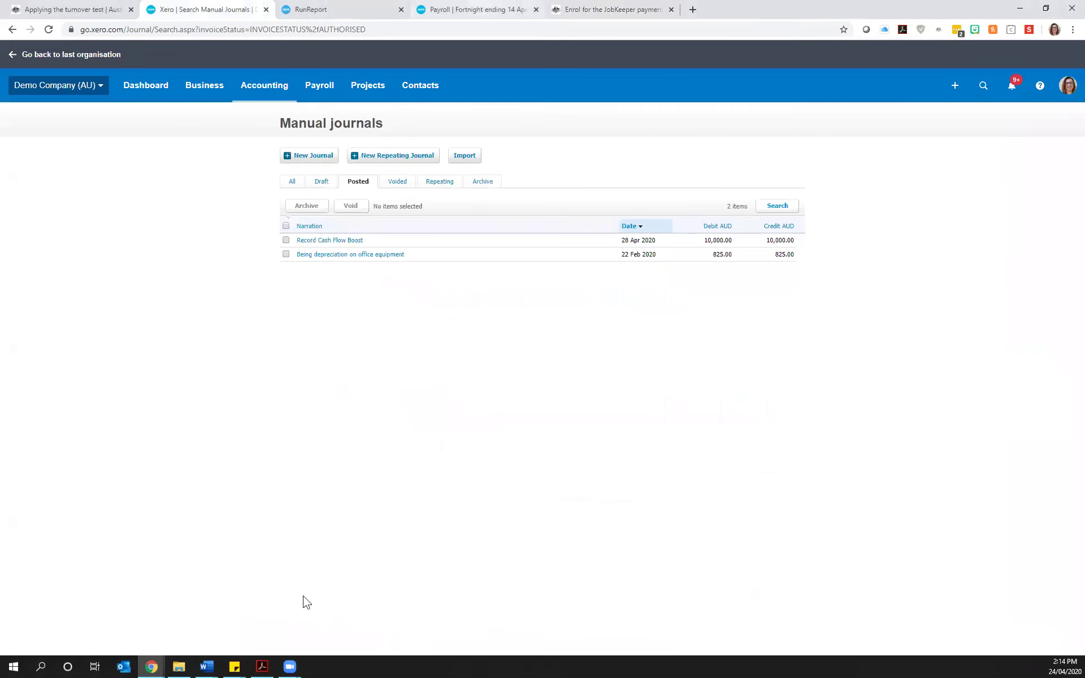
pyautogui.hotkey('ctrl', 'Tab')
pyautogui.hotkey('ctrl', 'Tab')
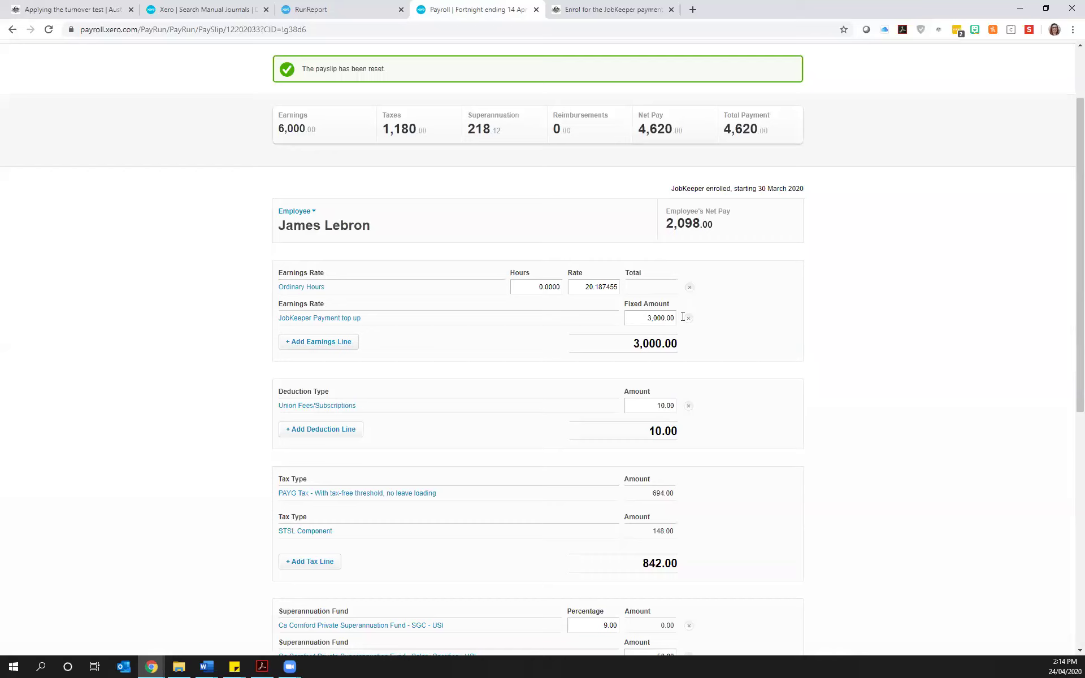
# Step: Set the JobKeeper Payment top up's fixed amount to 4,500
pyautogui.moveTo(647, 328); pyautogui.dragTo(859, 310)
pyautogui.click(841, 311)
pyautogui.moveTo(644, 323); pyautogui.dragTo(674, 328)
pyautogui.write('4,500')
pyautogui.press('Tab')
# Step: Change the fixed amount of the JobKeeper Payment top up to 3,250
pyautogui.click(633, 320)
pyautogui.write('3250')
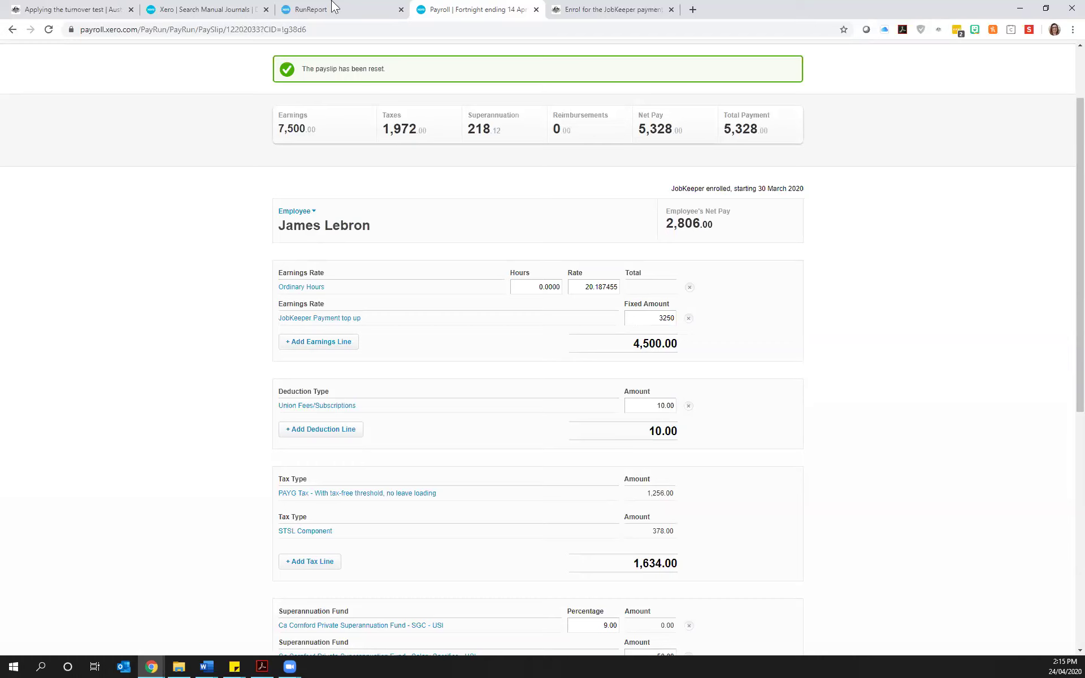
pyautogui.click(597, 10)
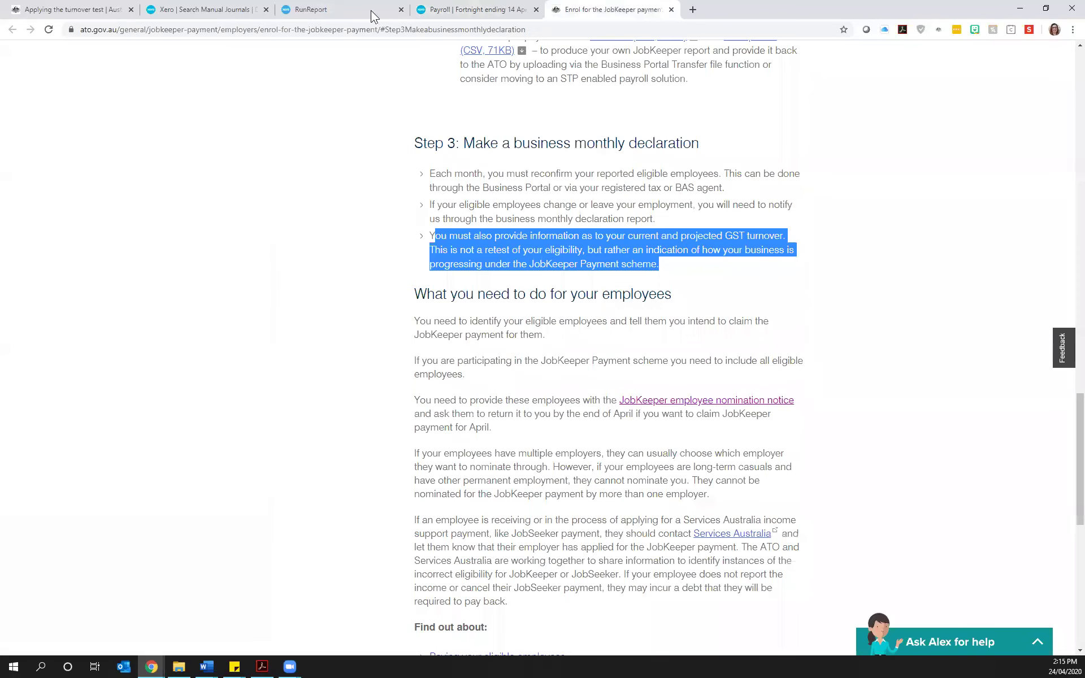
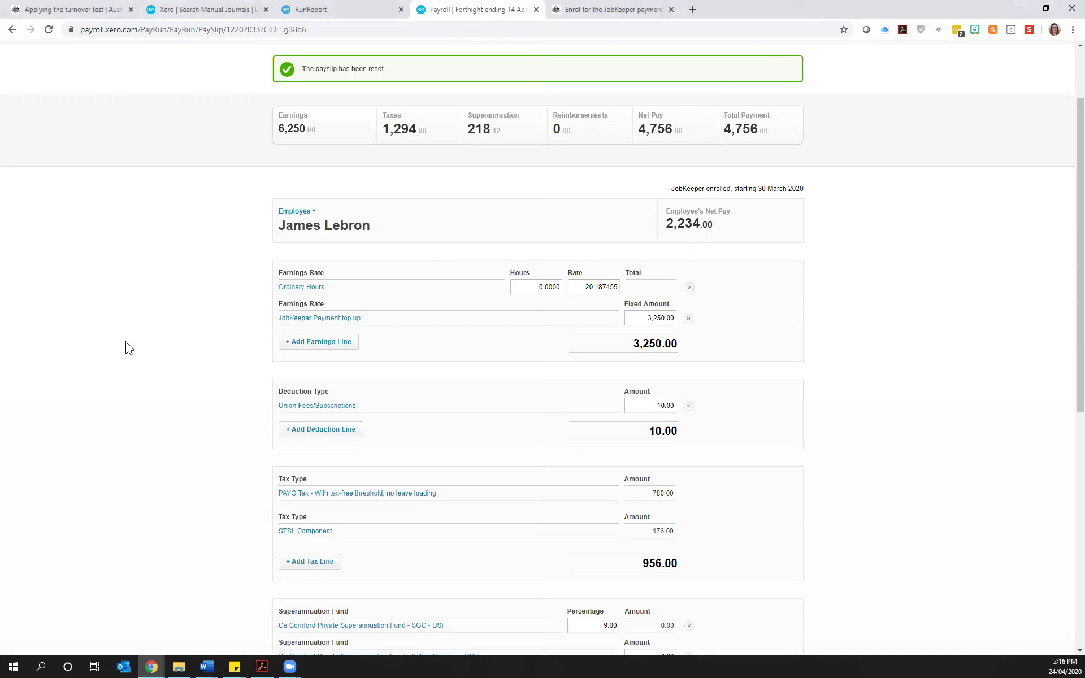
# Step: Set the employee's ordinary hours to 15 and clear the JobKeeper Payment top up amount
pyautogui.click(551, 287)
pyautogui.press('BackSpace')
pyautogui.write('15')
pyautogui.press('Tab')
pyautogui.click(646, 318)
pyautogui.press('BackSpace')
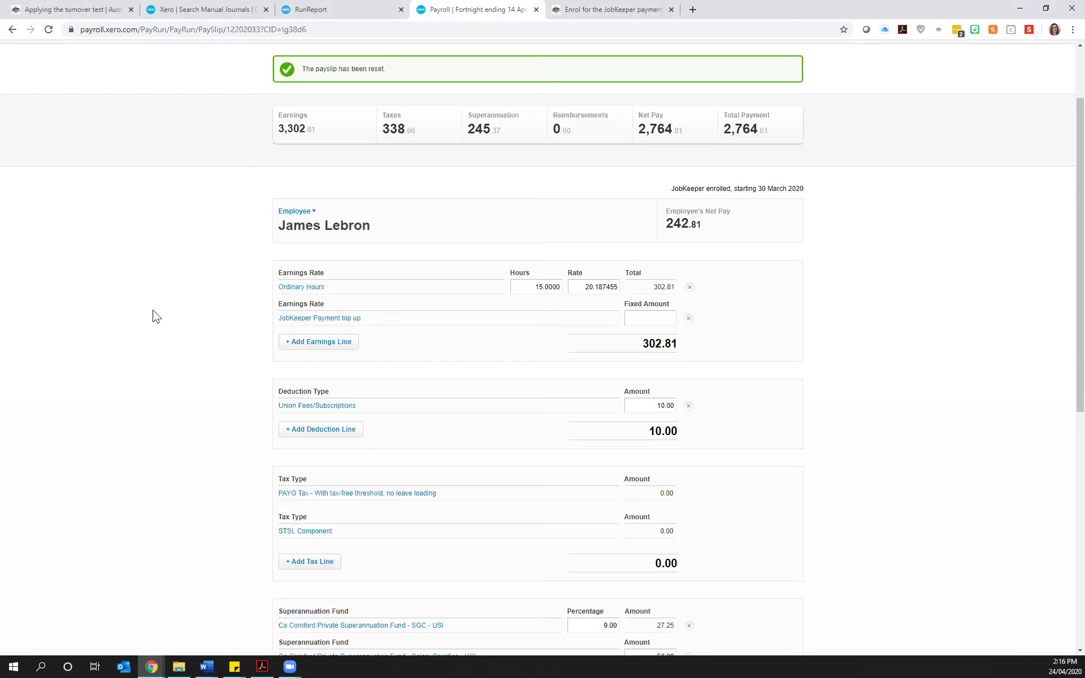
# Step: Change the hours on the payslip's Ordinary Hours line to 30
pyautogui.click(522, 289)
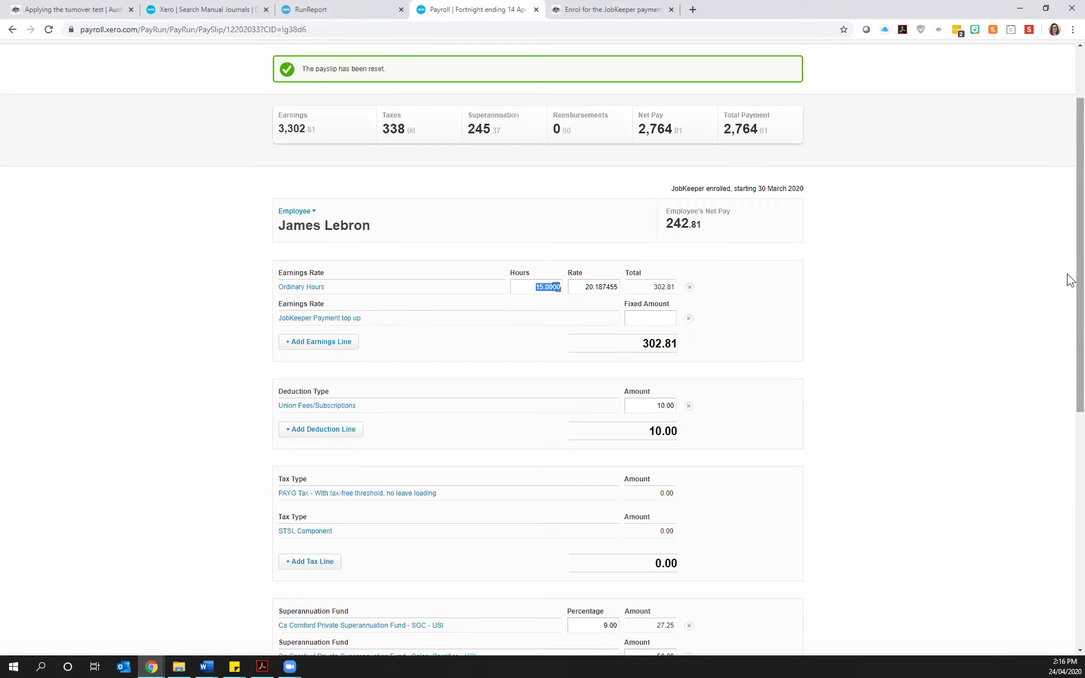
pyautogui.write('30')
pyautogui.click(791, 308)
pyautogui.click(673, 317)
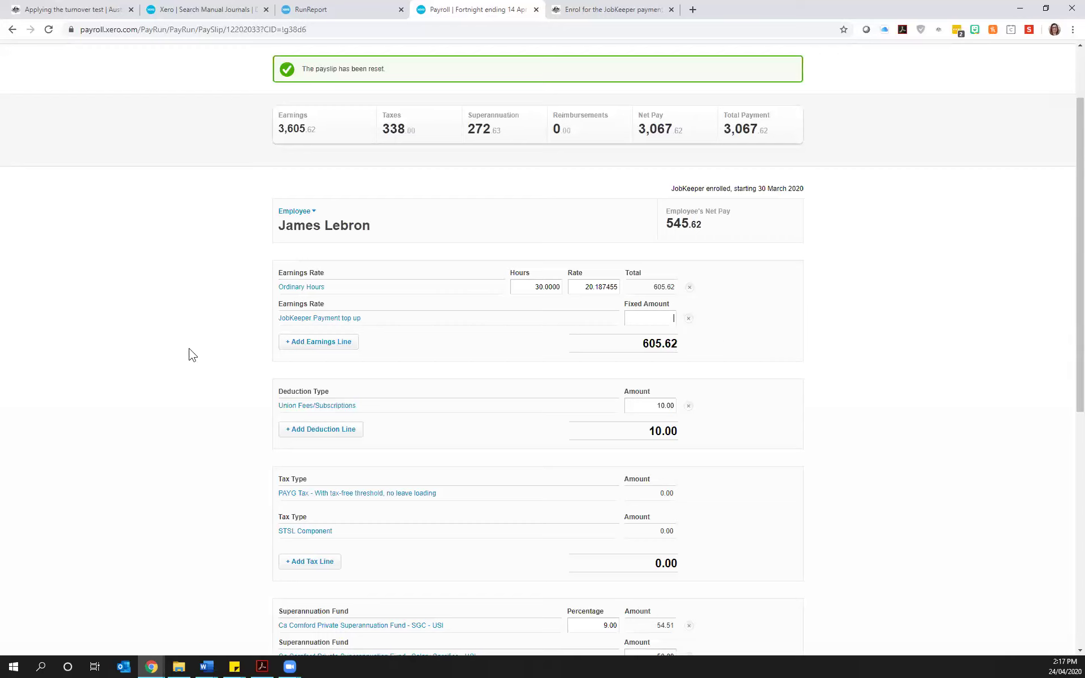
# Step: Open the Fair Work Ombudsman's coronavirus site, coronavirus.fairwork.gov.au, in a new browser tab and look through its topics and updates
pyautogui.click(693, 10)
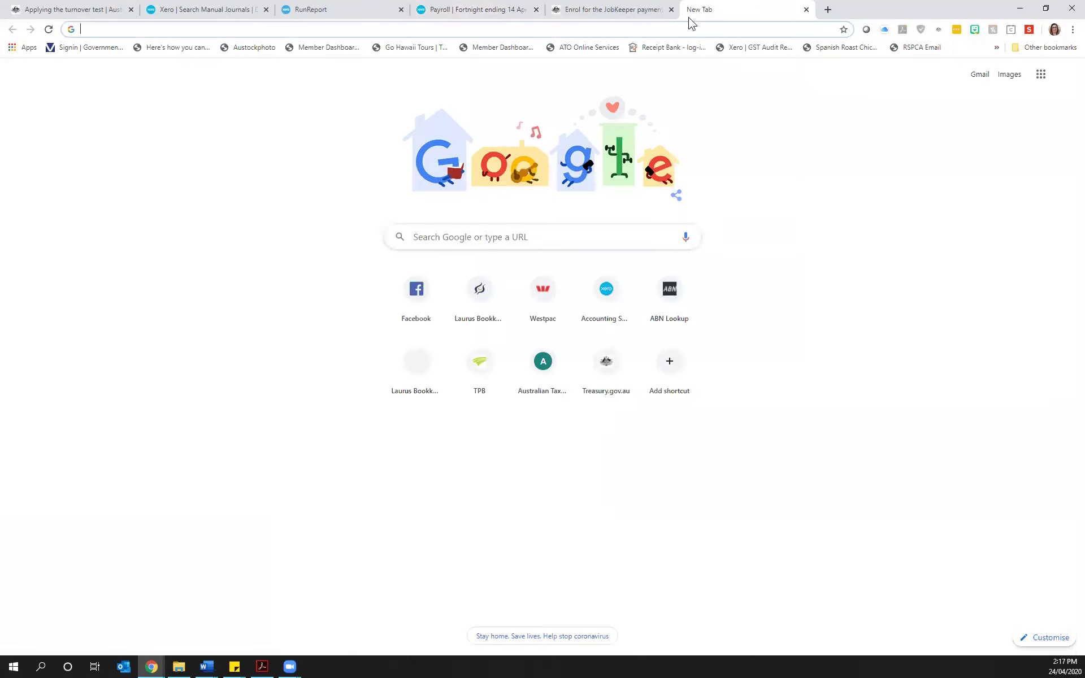
pyautogui.write('fair')
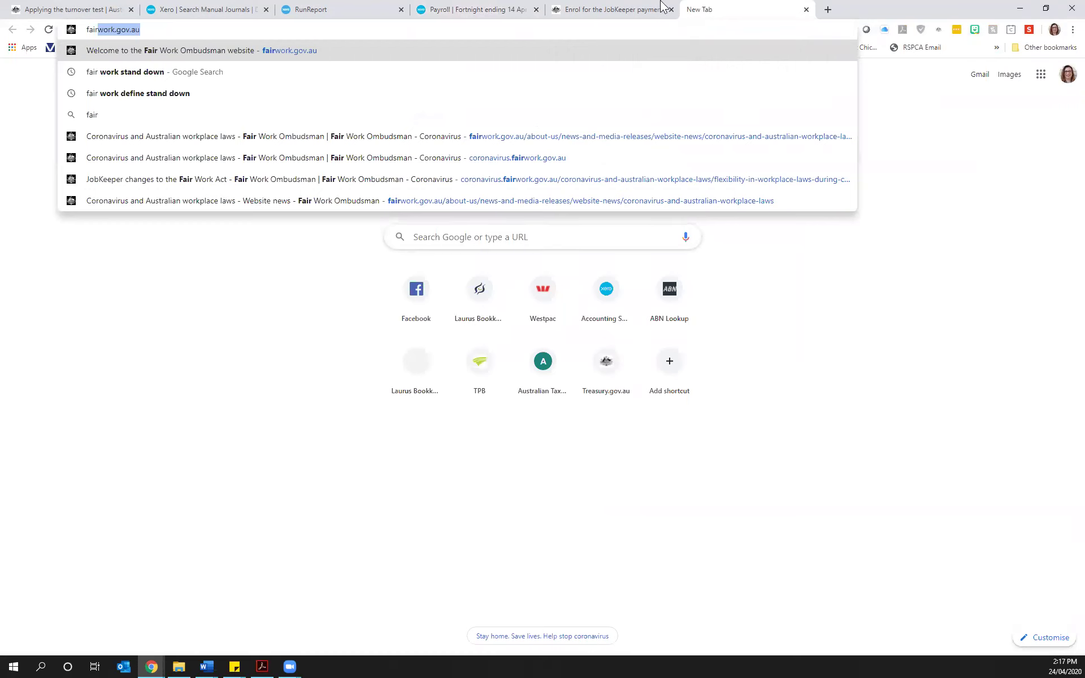
pyautogui.click(256, 138)
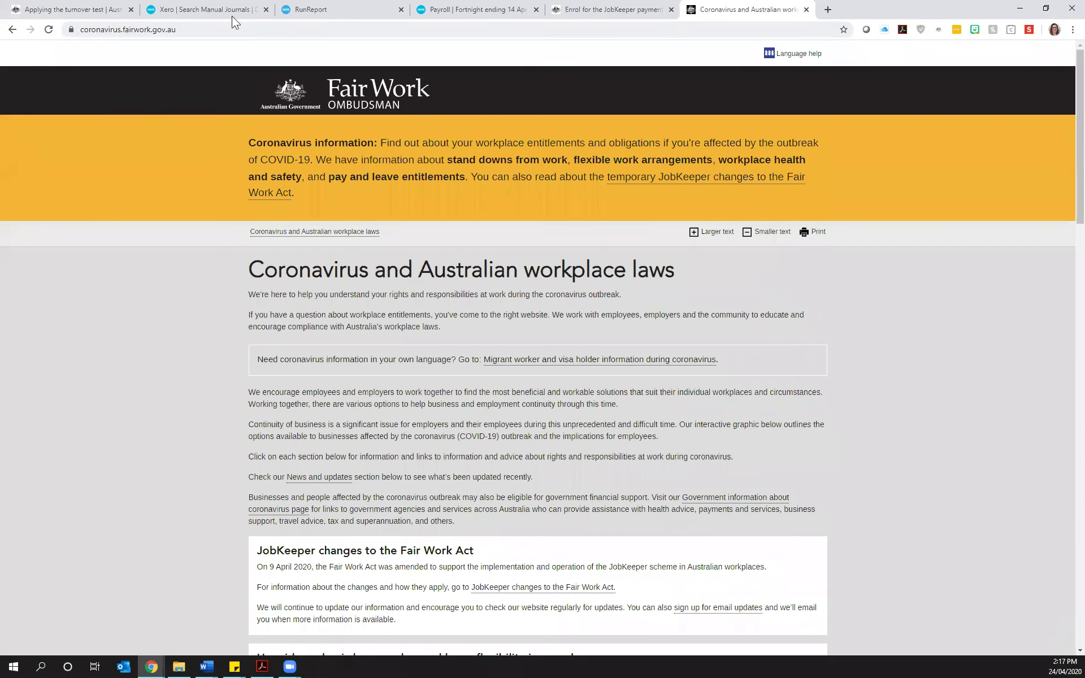
pyautogui.scroll(-12, 141, 376)
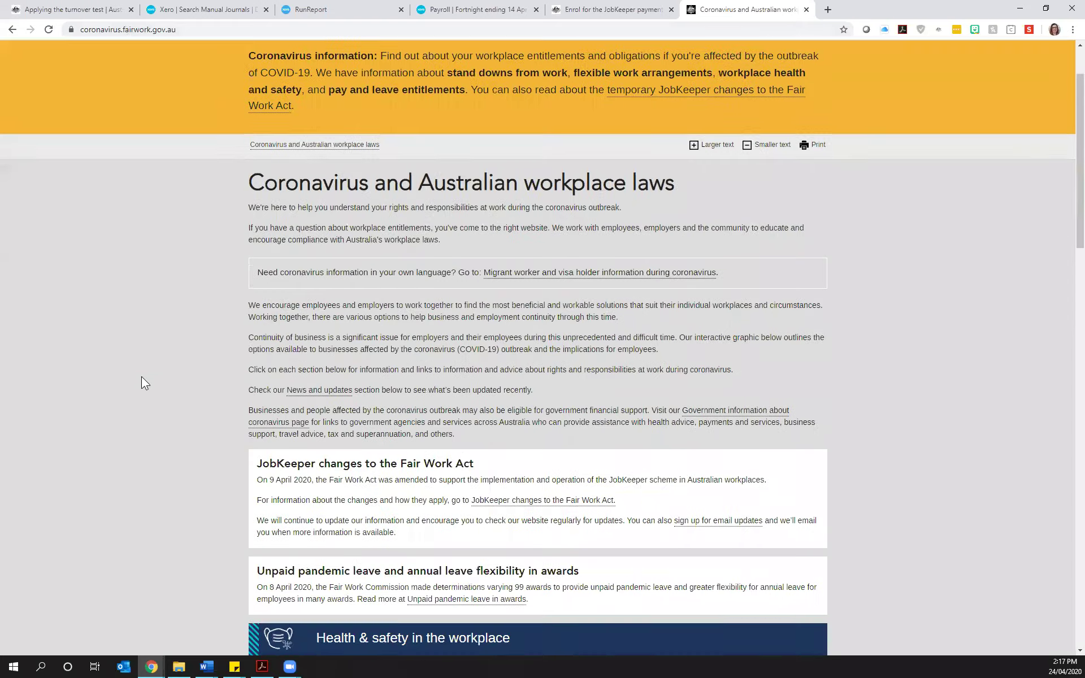
pyautogui.scroll(-1, 141, 375)
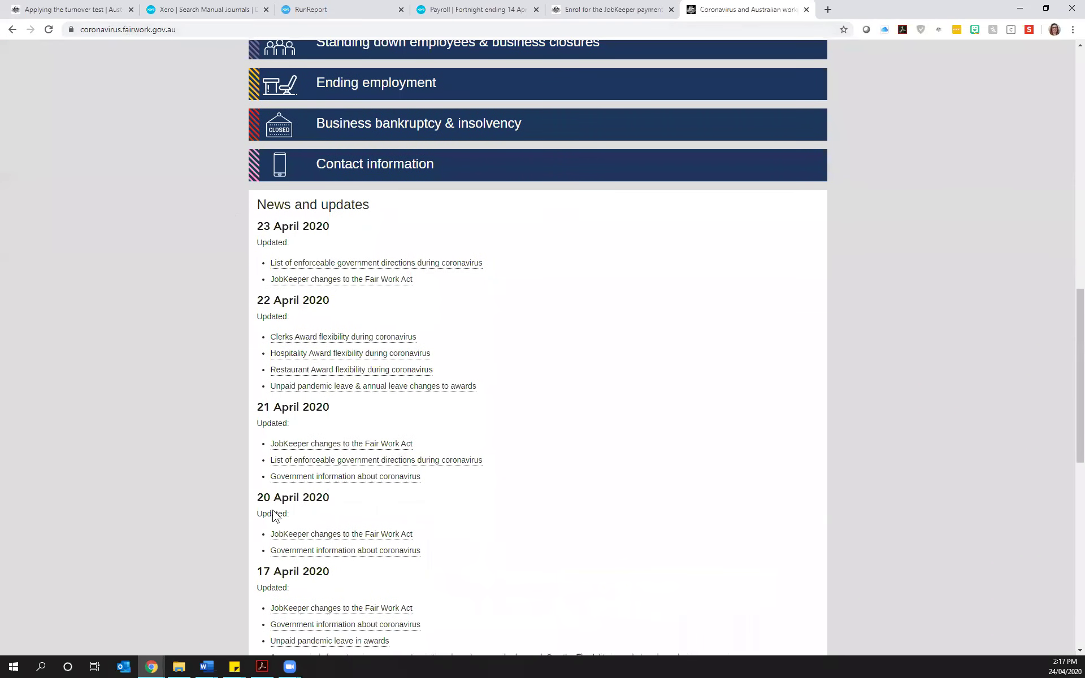
# Step: Open the Fair Work page on JobKeeper changes to the Fair Work Act and read its introduction and JobKeeper scheme section
pyautogui.click(316, 444)
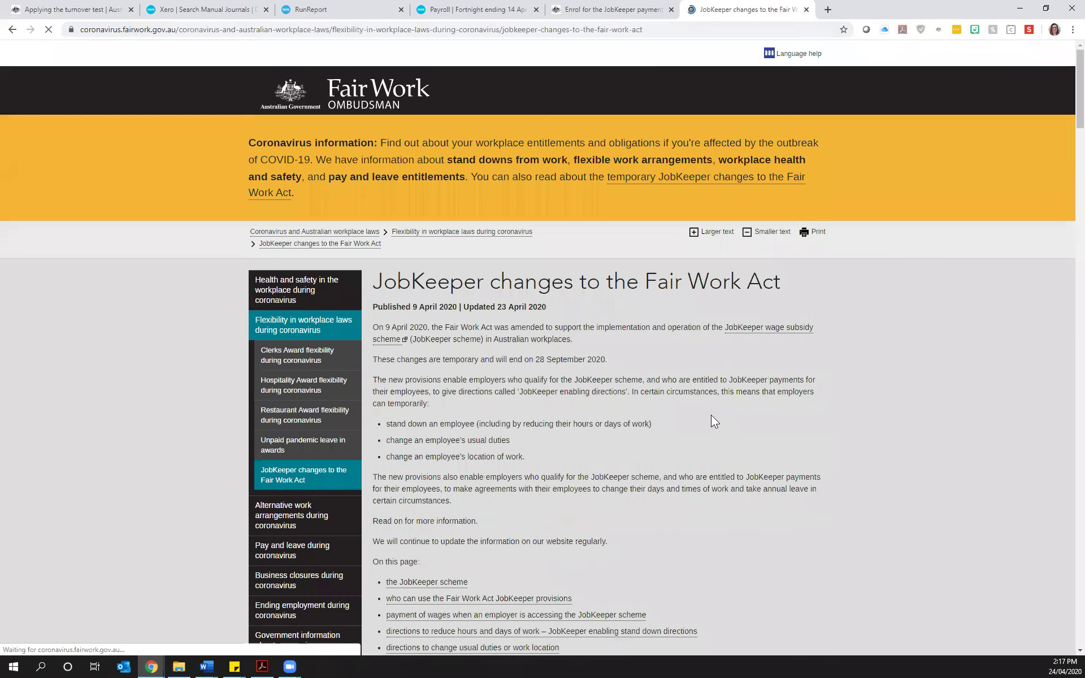
pyautogui.scroll(-4, 708, 408)
pyautogui.scroll(-2, 707, 408)
pyautogui.scroll(2, 735, 406)
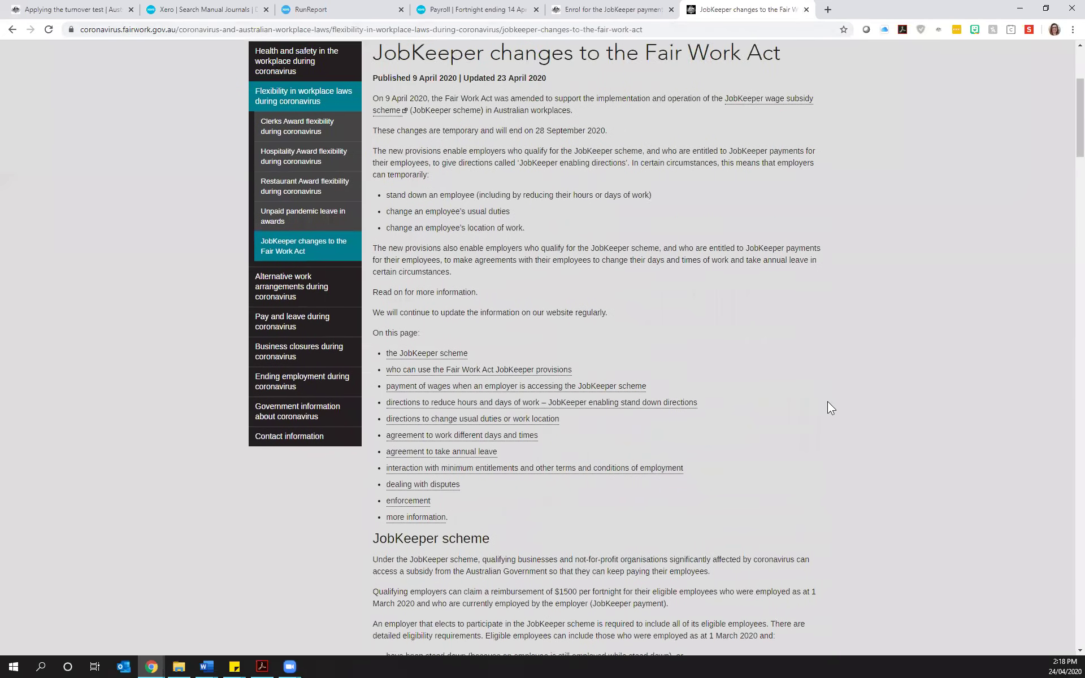
pyautogui.scroll(1, 830, 407)
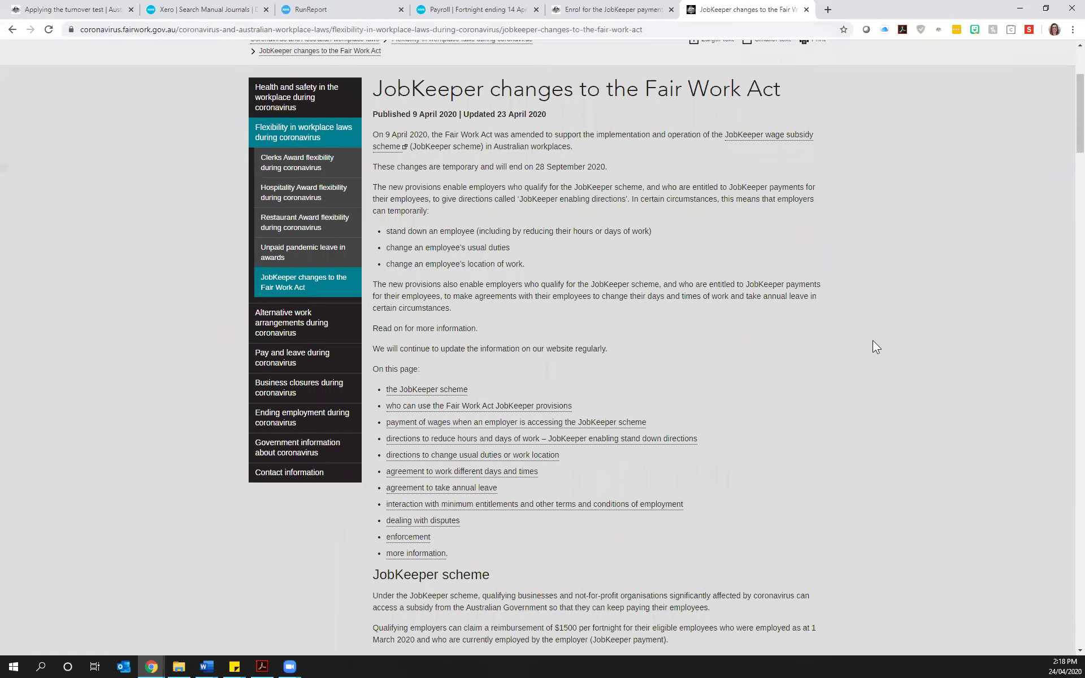
pyautogui.scroll(-3, 874, 344)
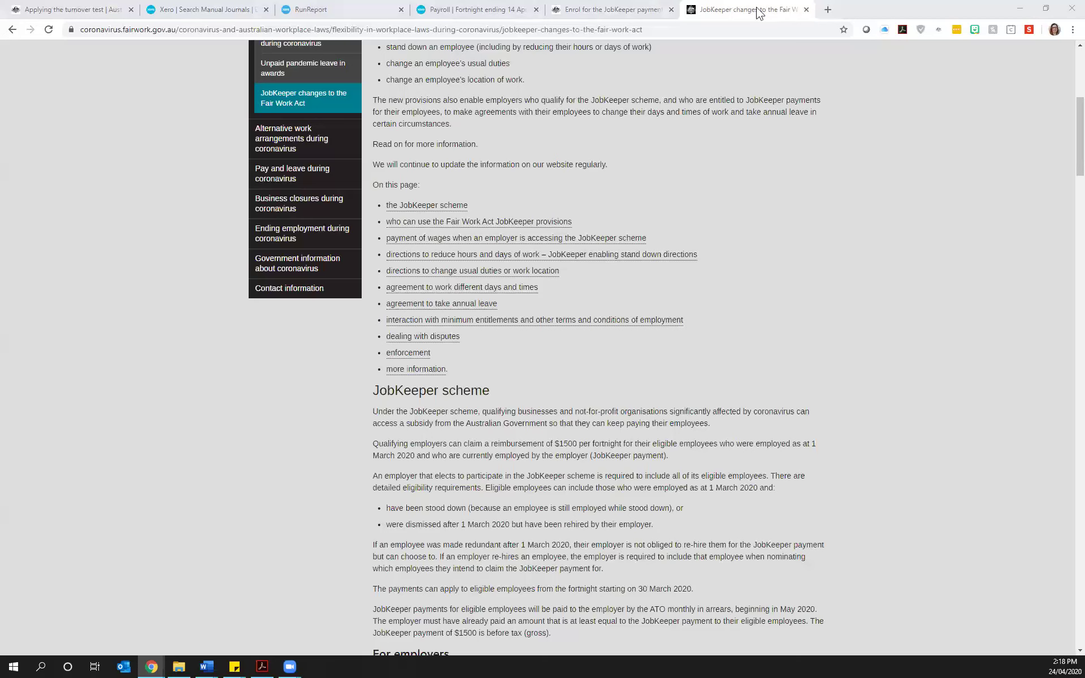
# Step: Open the basic test on the ATO turnover test page and highlight the Step 1 quarter dates and the rule on qualifying at a later time
pyautogui.click(53, 10)
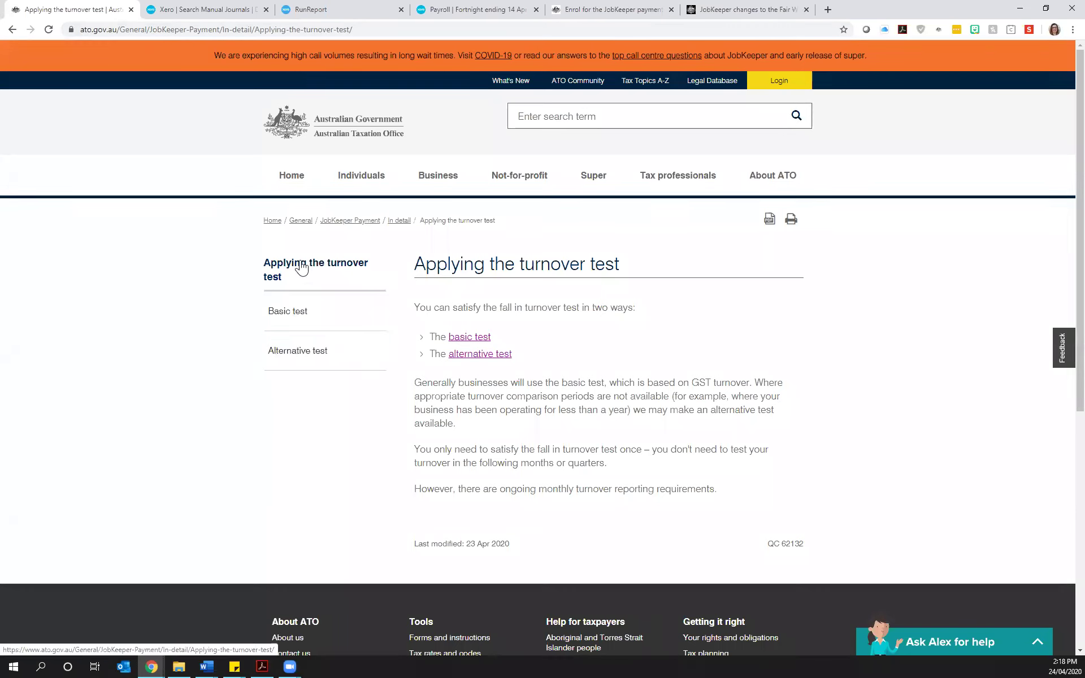
pyautogui.click(458, 340)
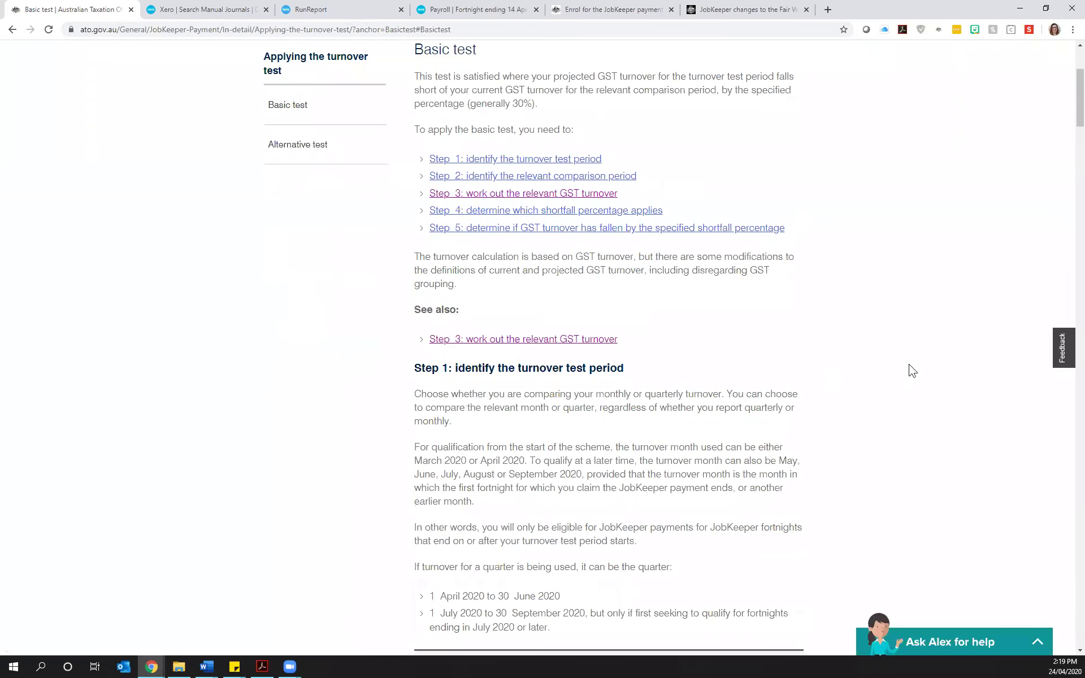
pyautogui.scroll(-5, 310, 448)
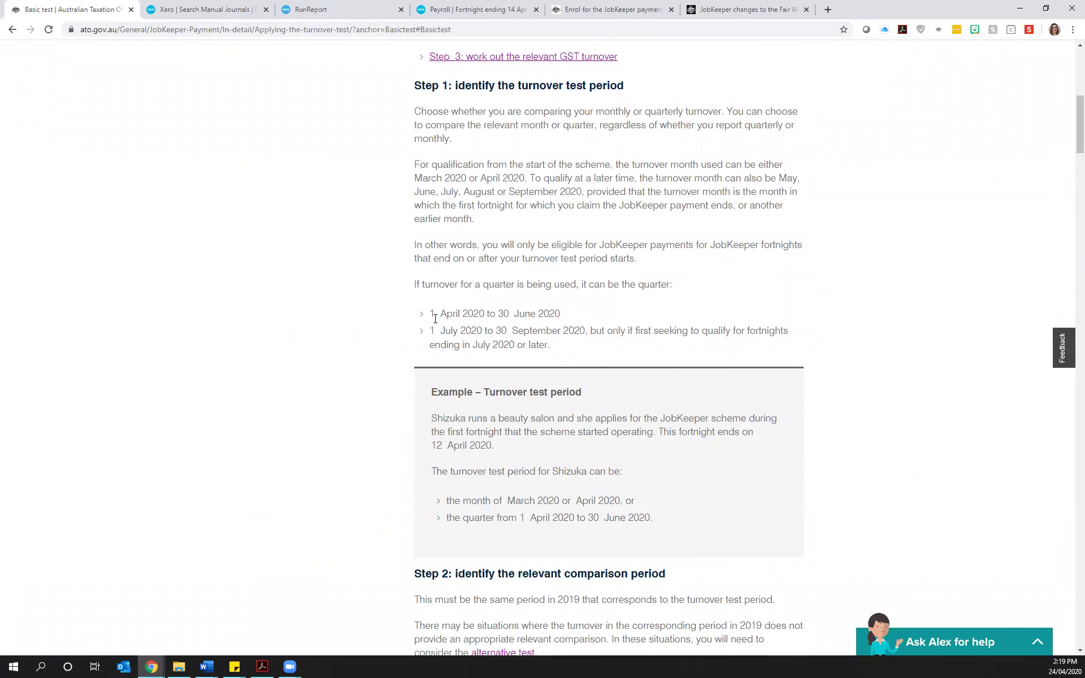
pyautogui.moveTo(437, 314); pyautogui.dragTo(549, 314)
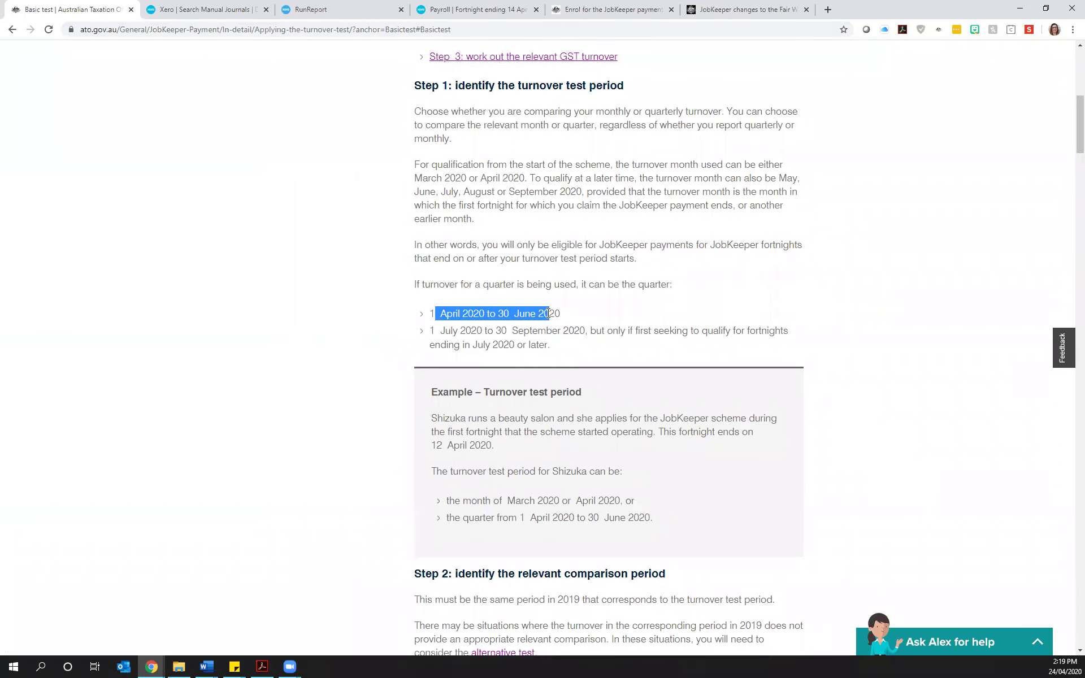
pyautogui.scroll(2, 311, 328)
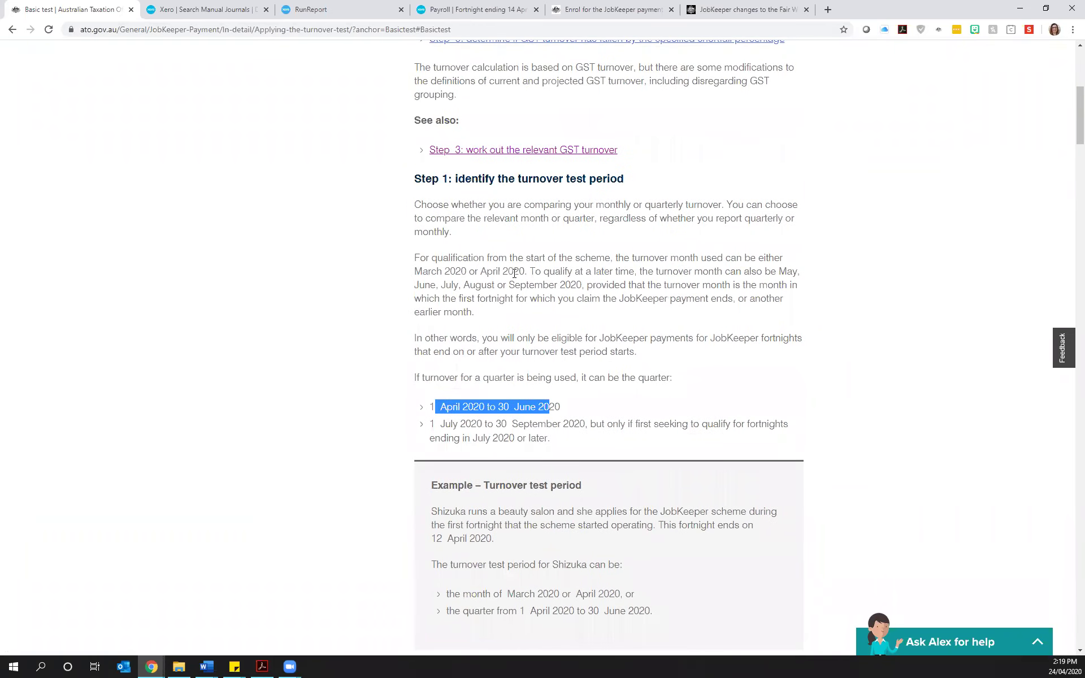
pyautogui.moveTo(530, 271); pyautogui.dragTo(803, 273)
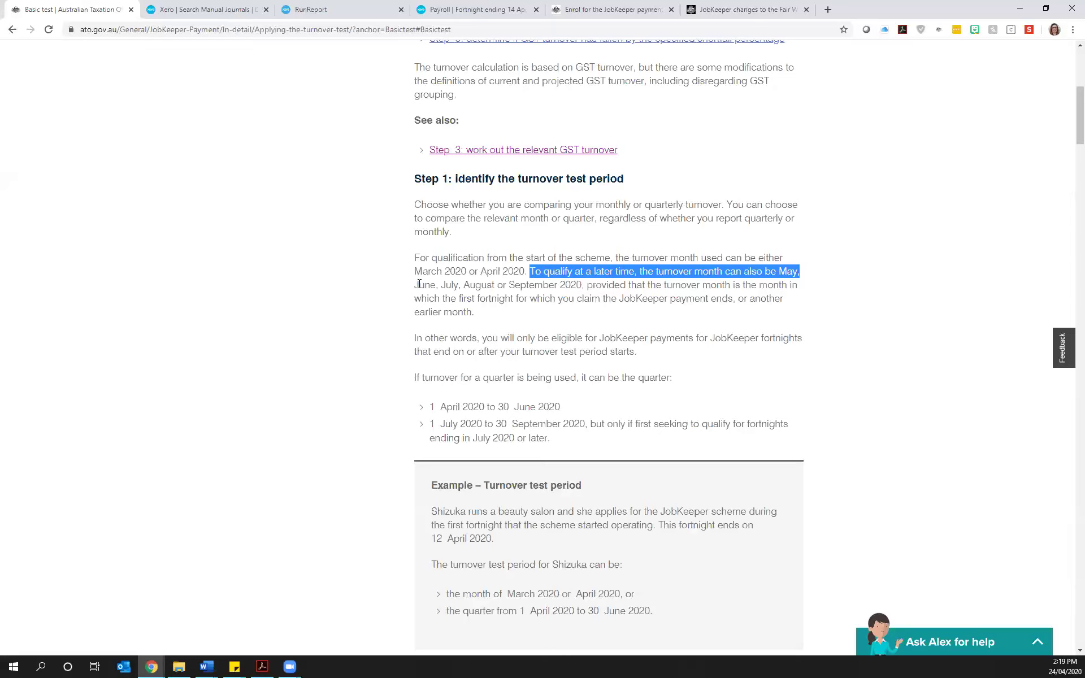
pyautogui.click(492, 297)
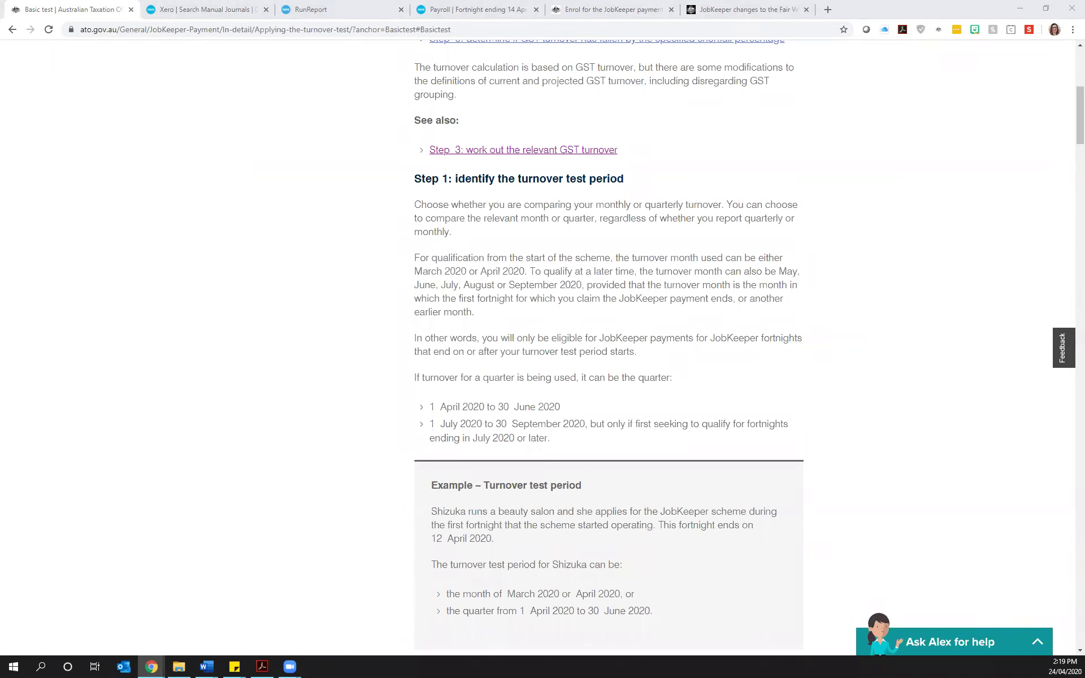
# Step: Switch to the STP and JobKeeper DSP factsheet in Adobe Acrobat and highlight 15 April in the fortnight calendar
pyautogui.click(739, 9)
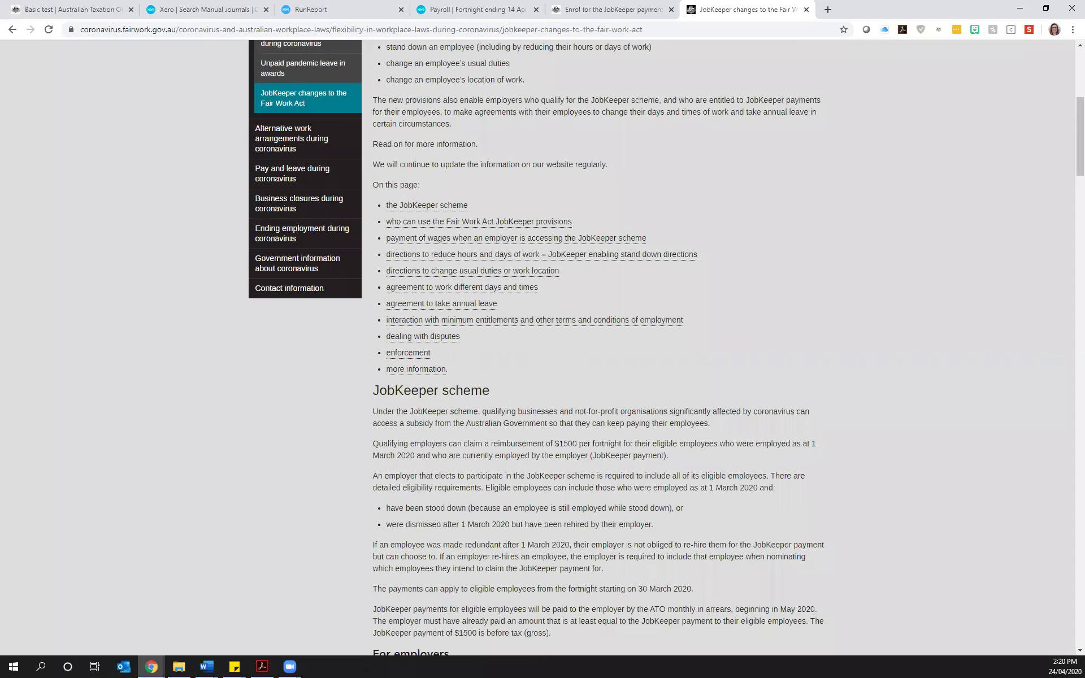
pyautogui.hotkey('alt', 'Tab')
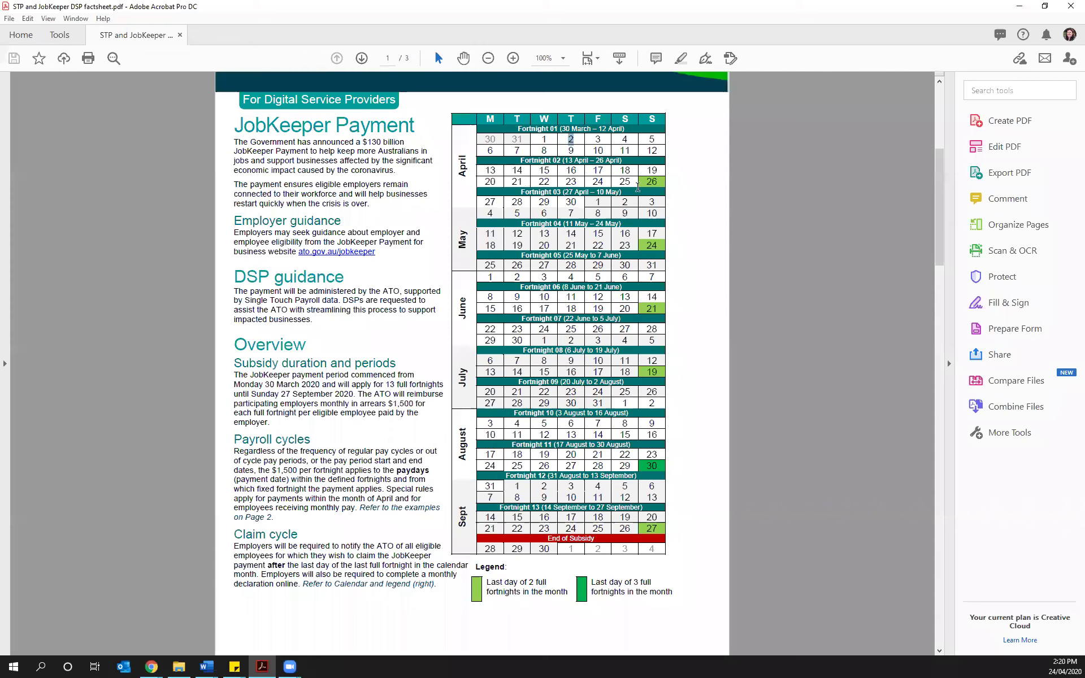
pyautogui.click(602, 150)
pyautogui.doubleClick(542, 170)
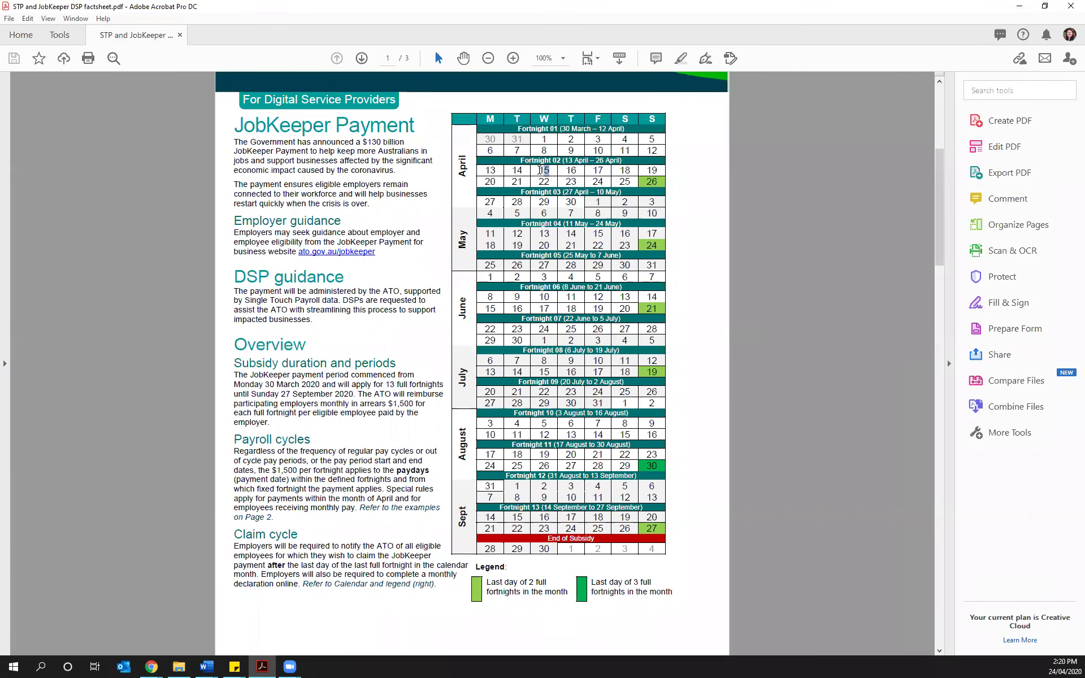
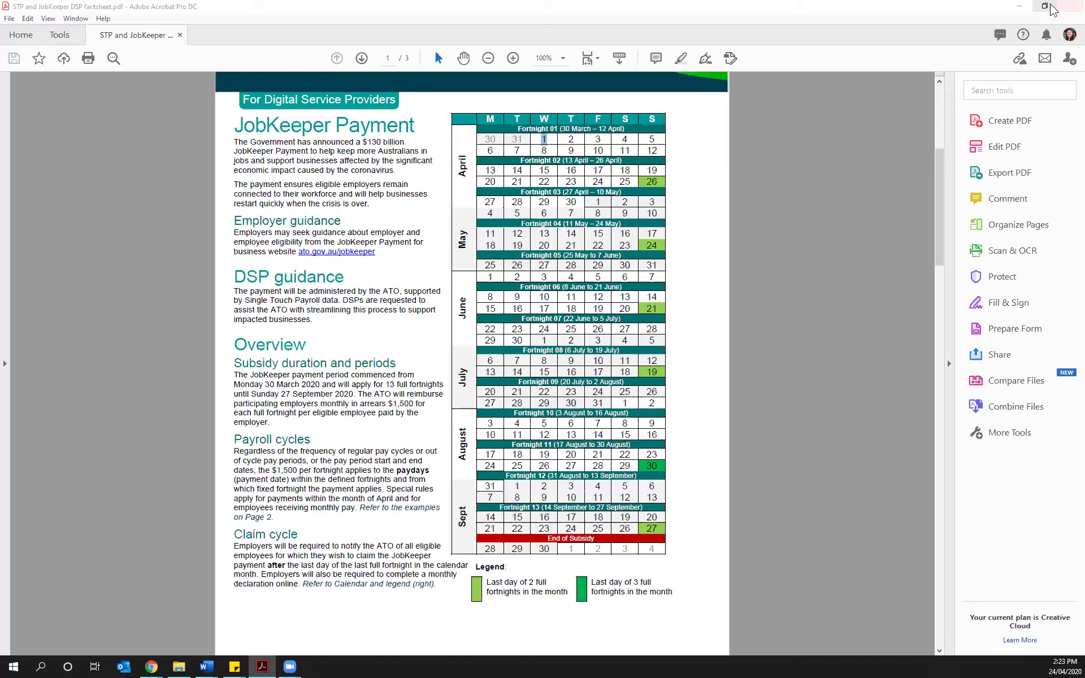
# Step: Go back to the open payslip in Xero in Chrome and leave it for Pay Runs without saving the changes
pyautogui.click(1020, 10)
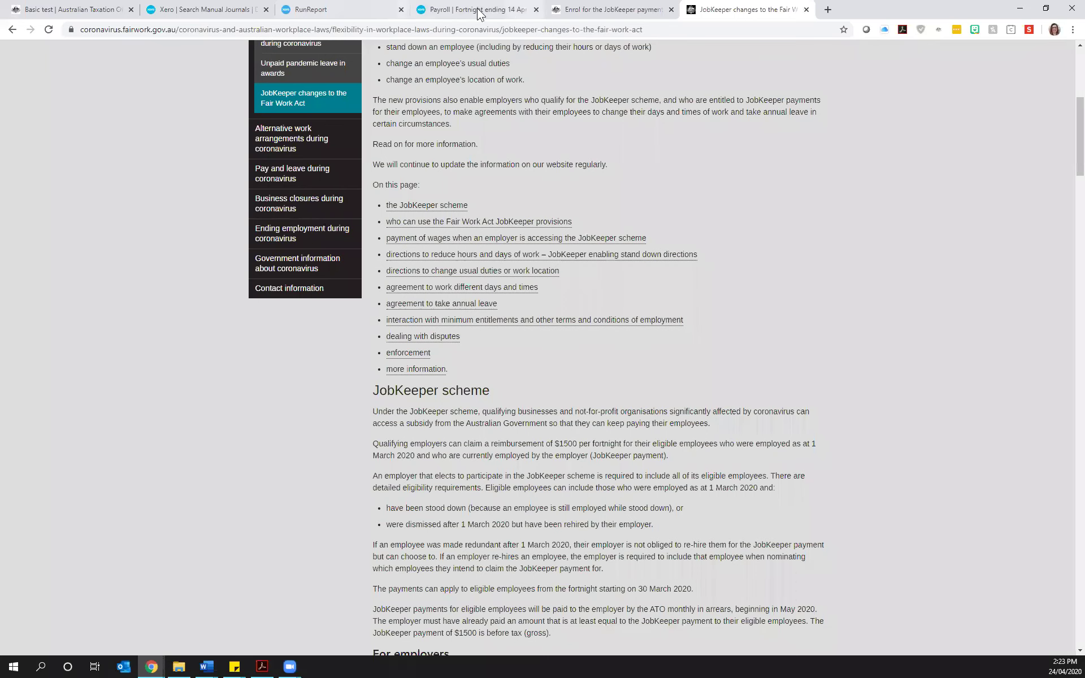
pyautogui.click(475, 9)
pyautogui.scroll(2, 342, 179)
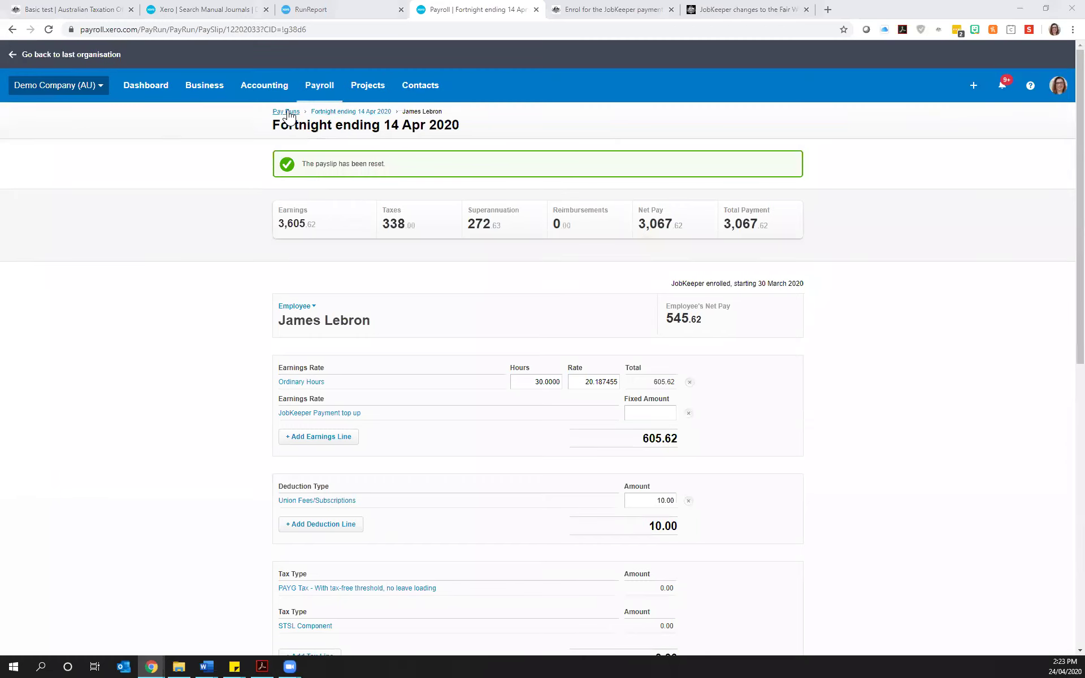
pyautogui.press('F5')
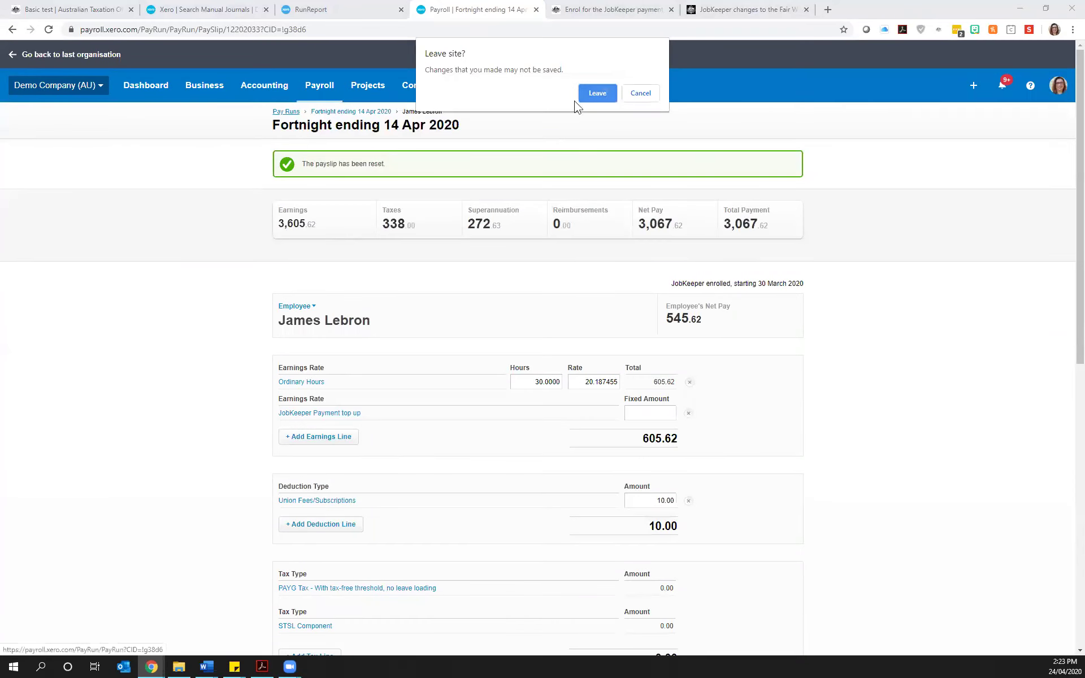
pyautogui.click(606, 91)
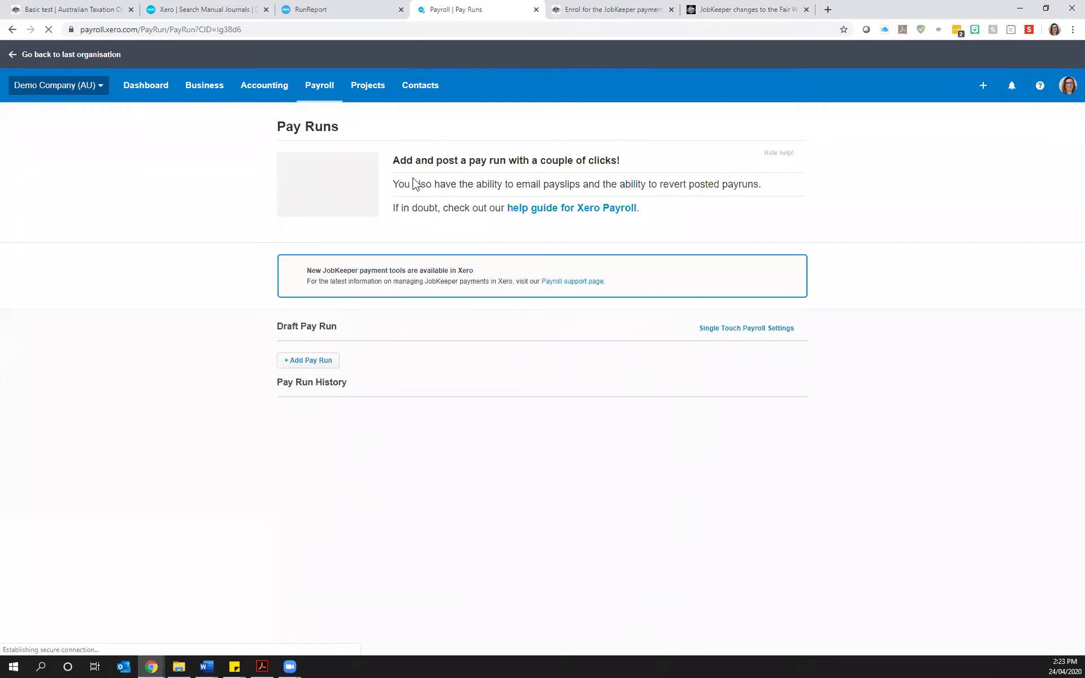
# Step: View the JobKeeper settings through the Payroll support page and return to the list of draft and past pay runs
pyautogui.click(562, 282)
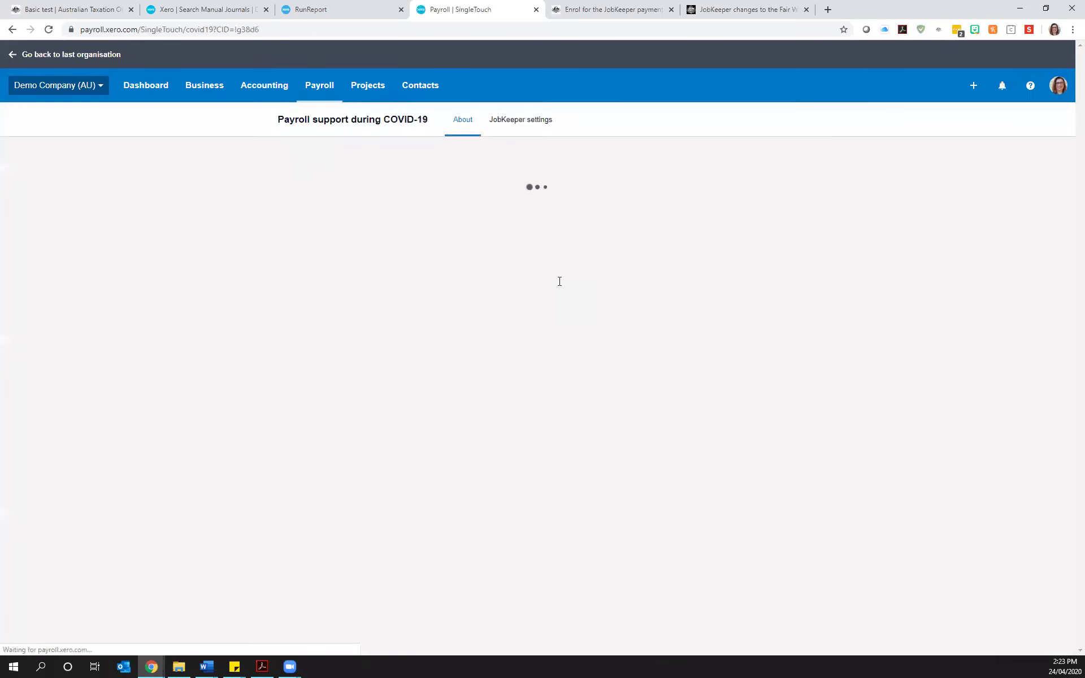
pyautogui.click(706, 418)
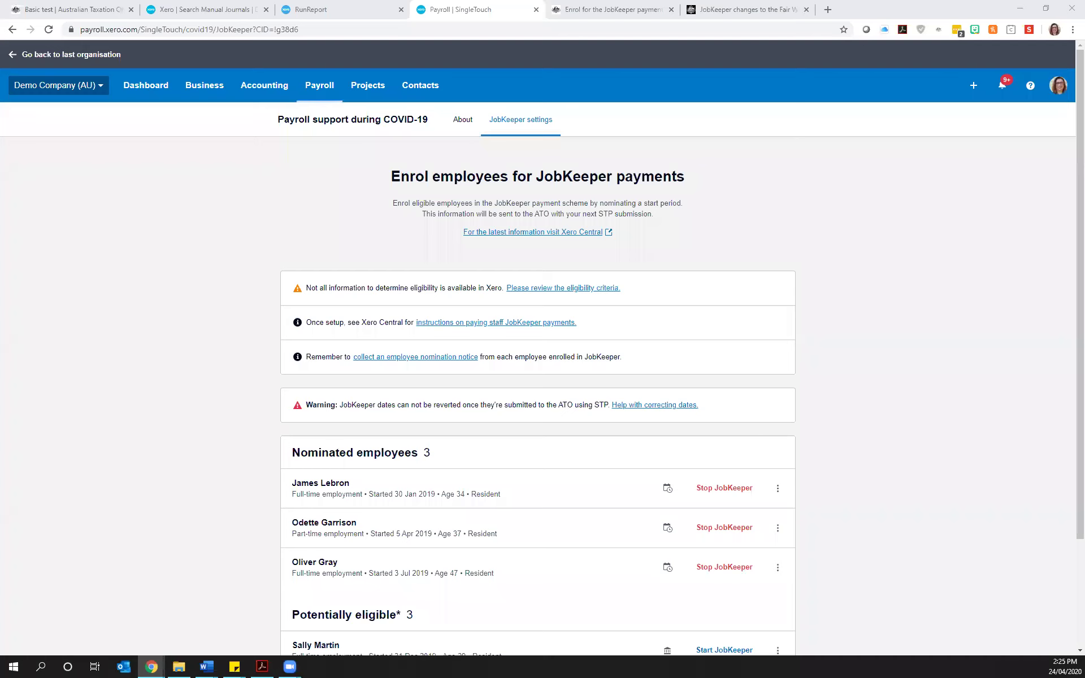
pyautogui.click(319, 86)
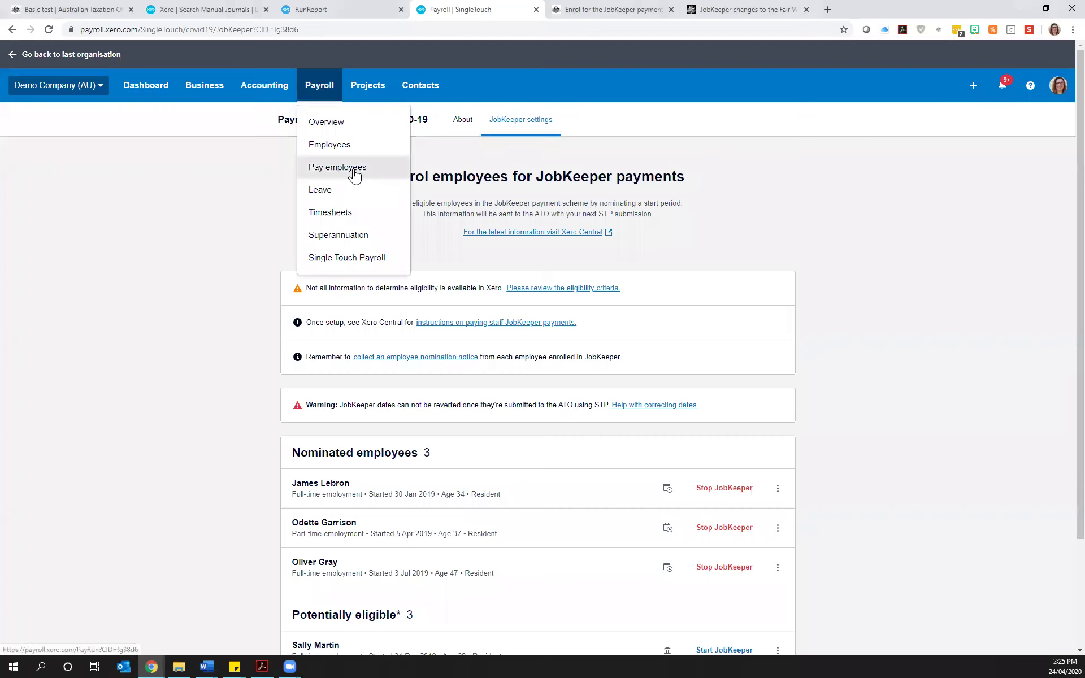
pyautogui.click(337, 167)
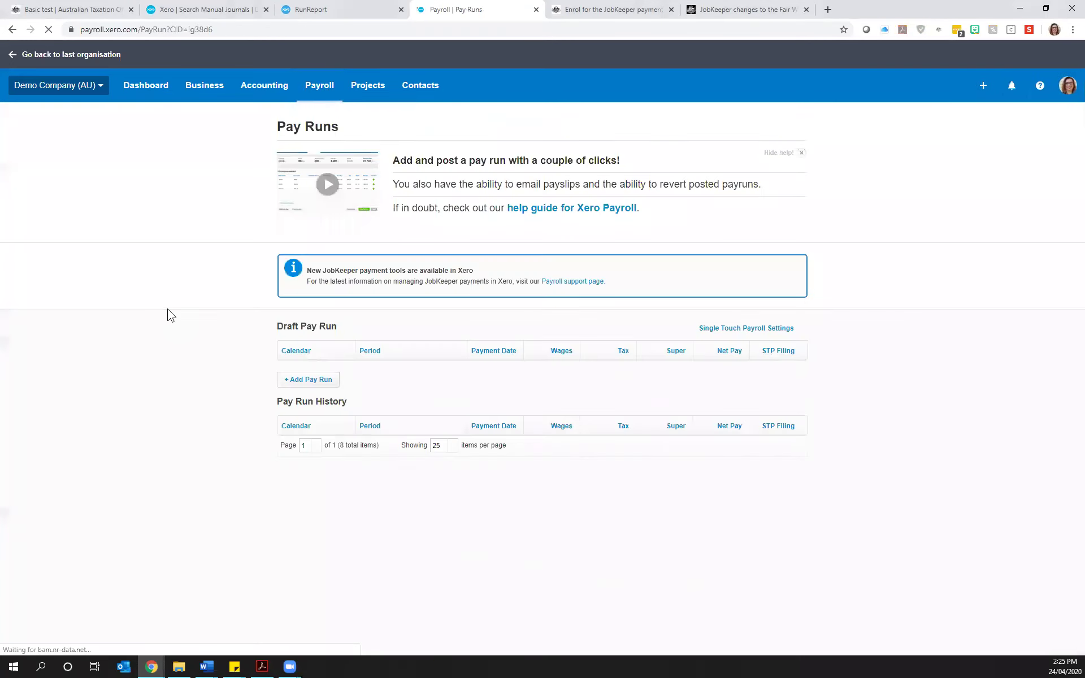
pyautogui.scroll(-1, 446, 474)
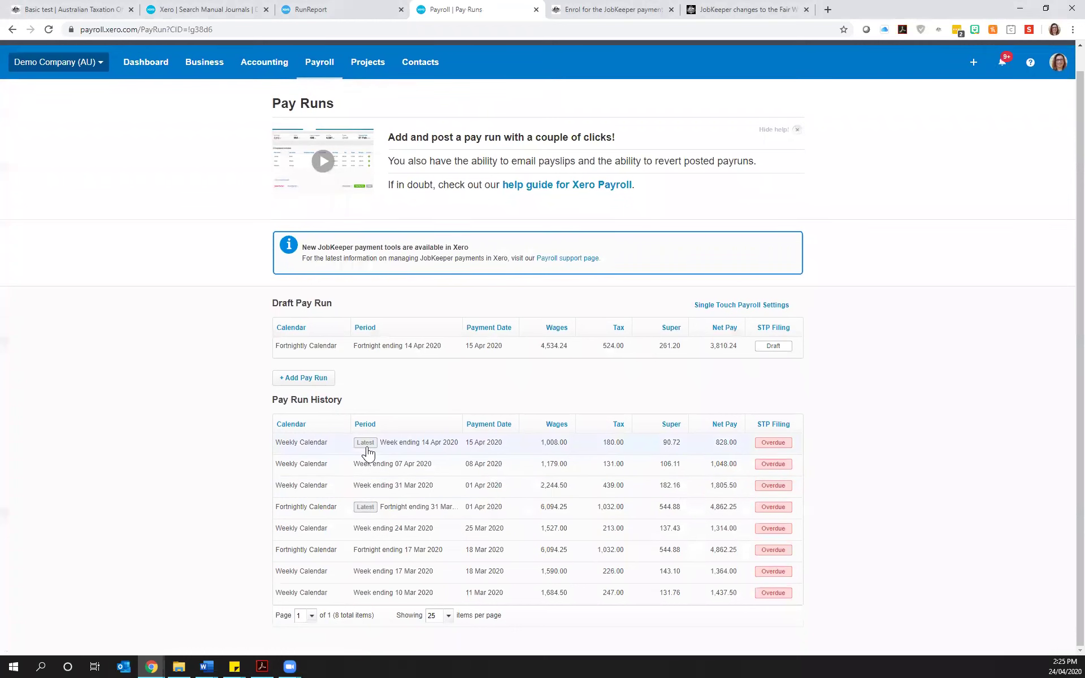
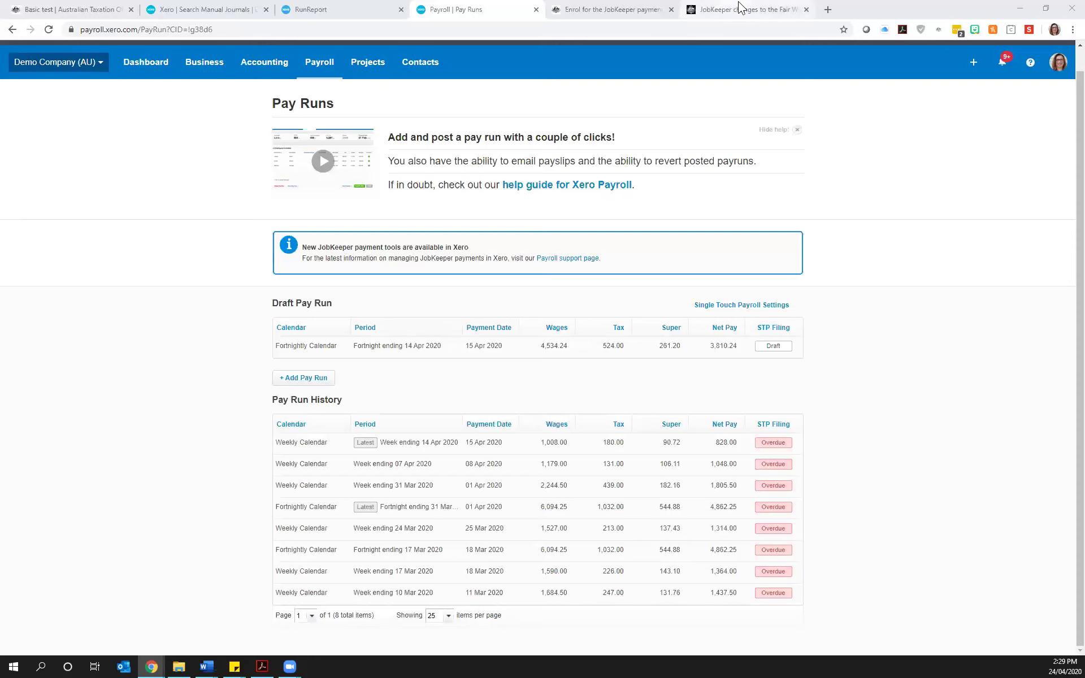
# Step: Review Step 2 on identifying and maintaining eligible employees on the ATO's JobKeeper enrolment page
pyautogui.hotkey('ctrl', 'Tab')
pyautogui.click(632, 294)
pyautogui.scroll(10, 495, 253)
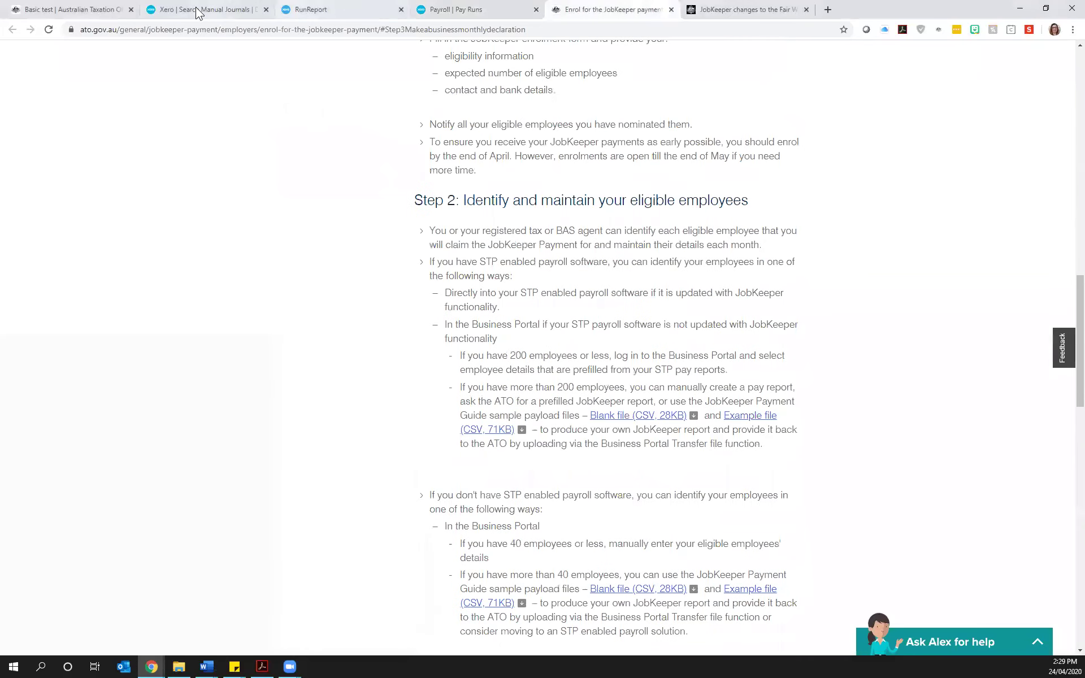
# Step: Review the ATO basic test guidance on which months or quarters can serve as the turnover test period
pyautogui.hotkey('ctrl', '1')
pyautogui.scroll(5, 542, 170)
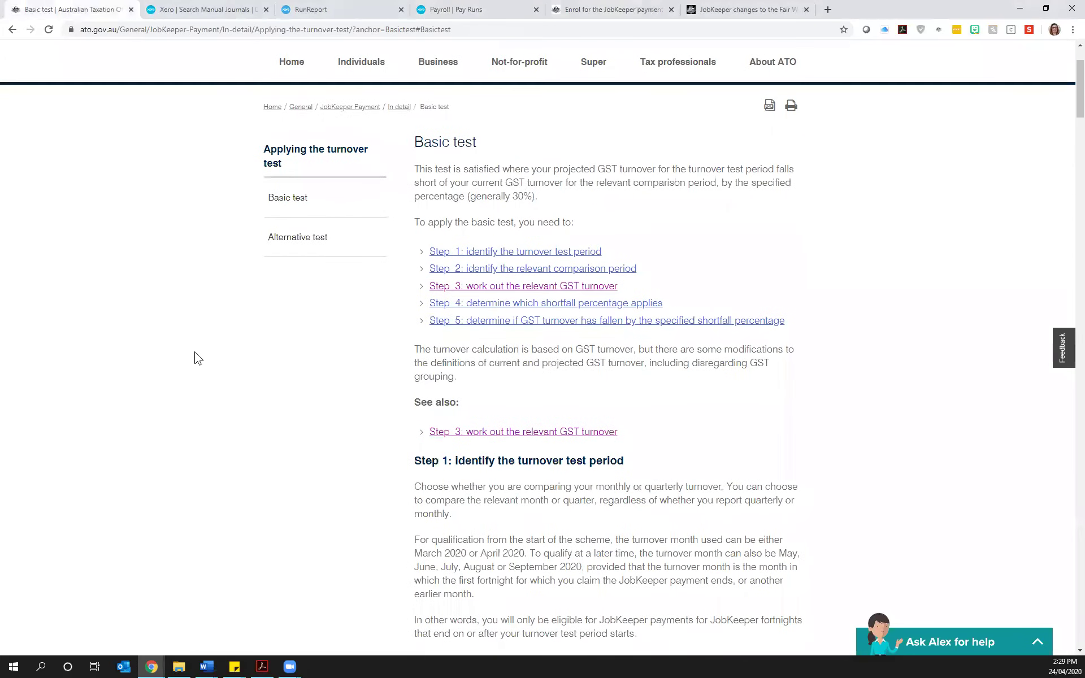
pyautogui.scroll(-2, 197, 356)
pyautogui.scroll(-3, 199, 355)
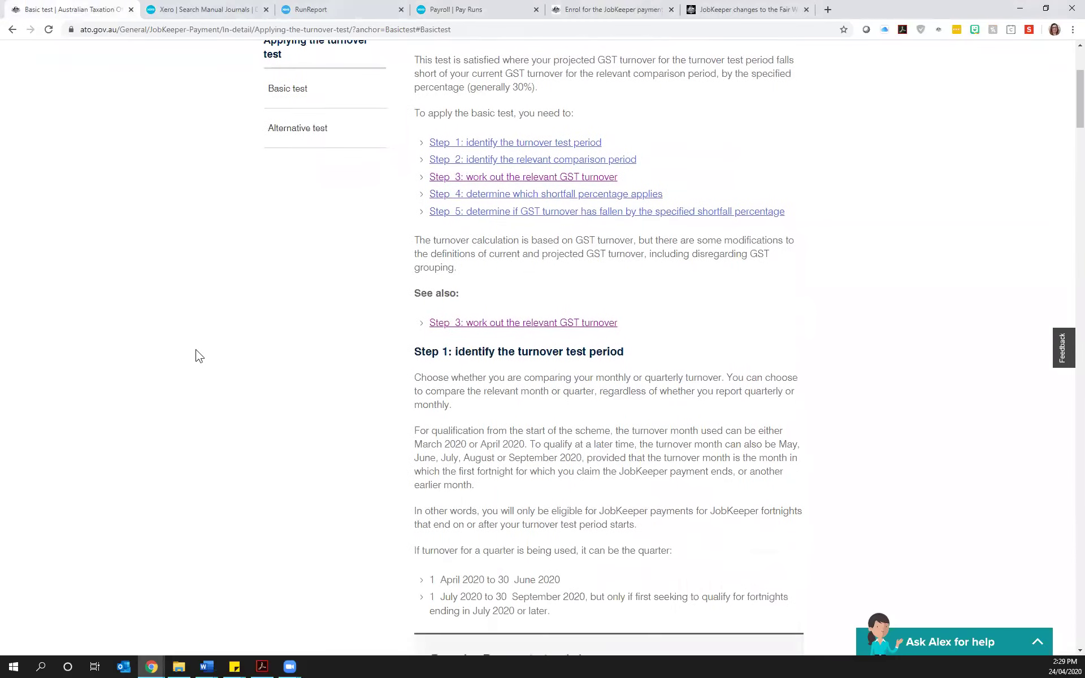
pyautogui.scroll(-2, 493, 444)
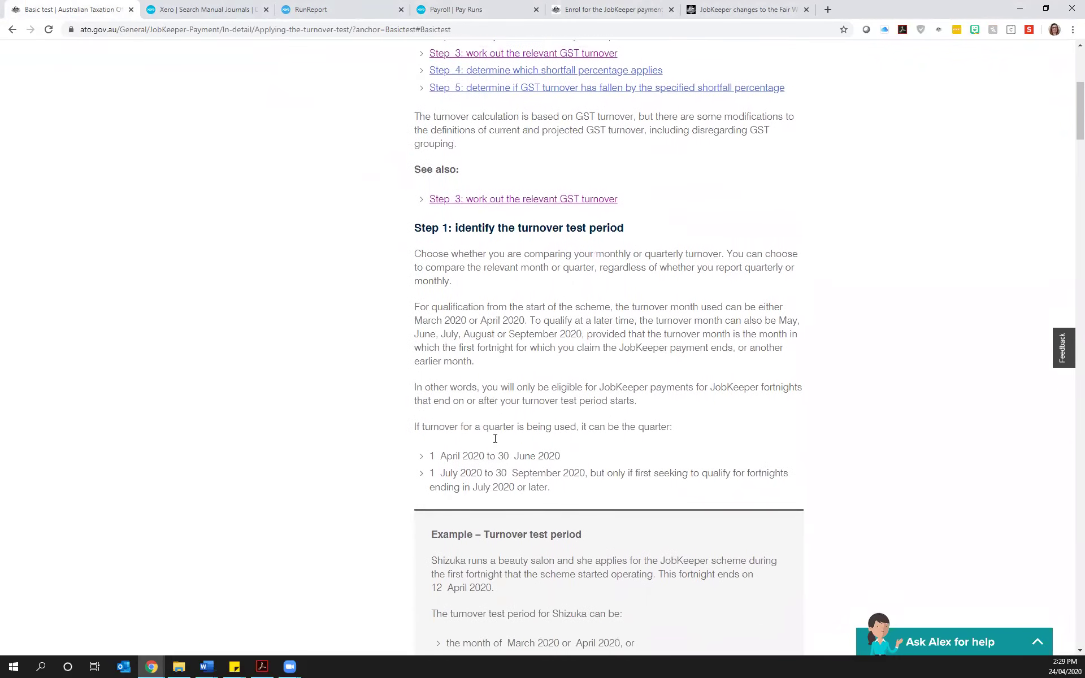
pyautogui.scroll(-1, 431, 298)
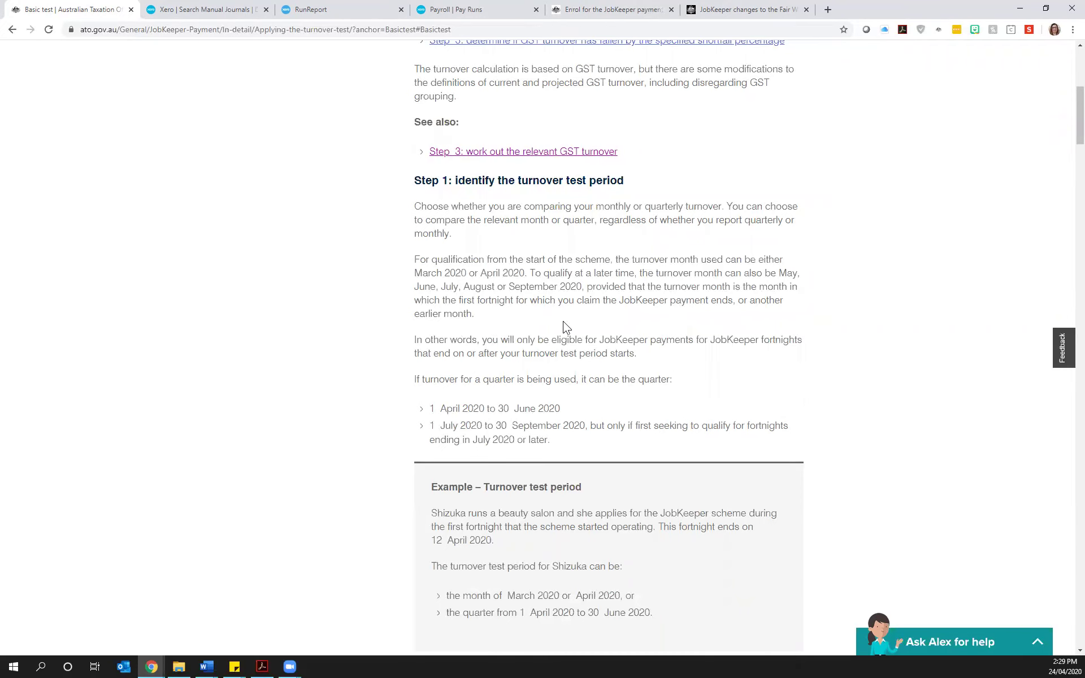
pyautogui.scroll(2, 468, 339)
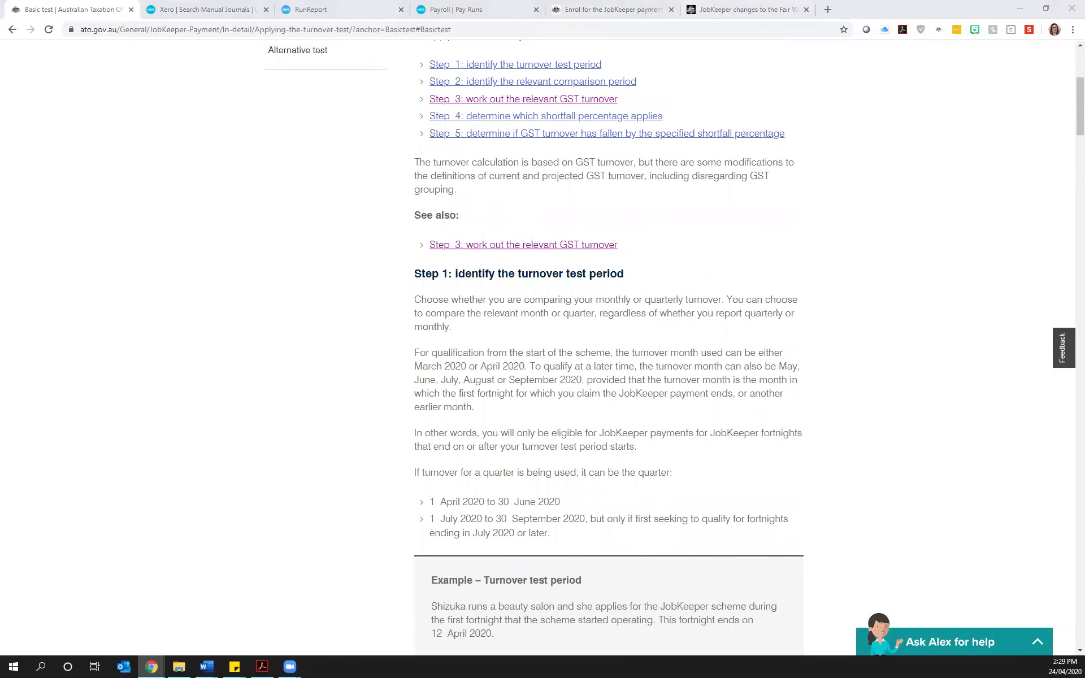
# Step: Switch to the JobKeeper factsheet in Adobe Acrobat and highlight the dates from 24 April in the fortnight calendar
pyautogui.hotkey('alt', 'Tab')
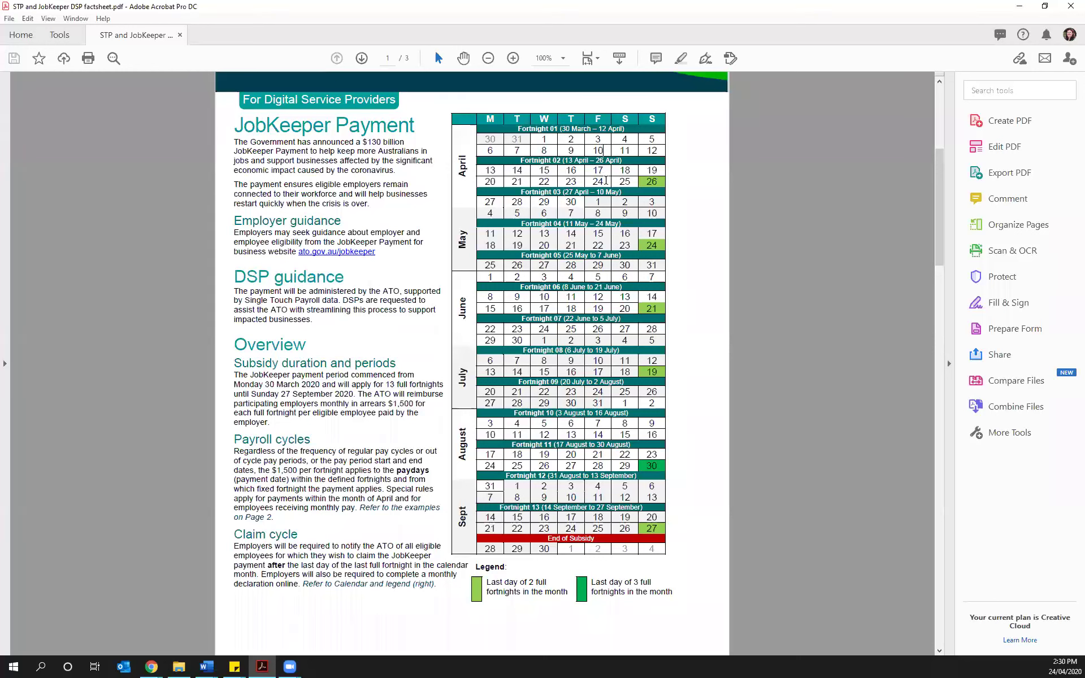
pyautogui.moveTo(604, 149); pyautogui.dragTo(598, 182)
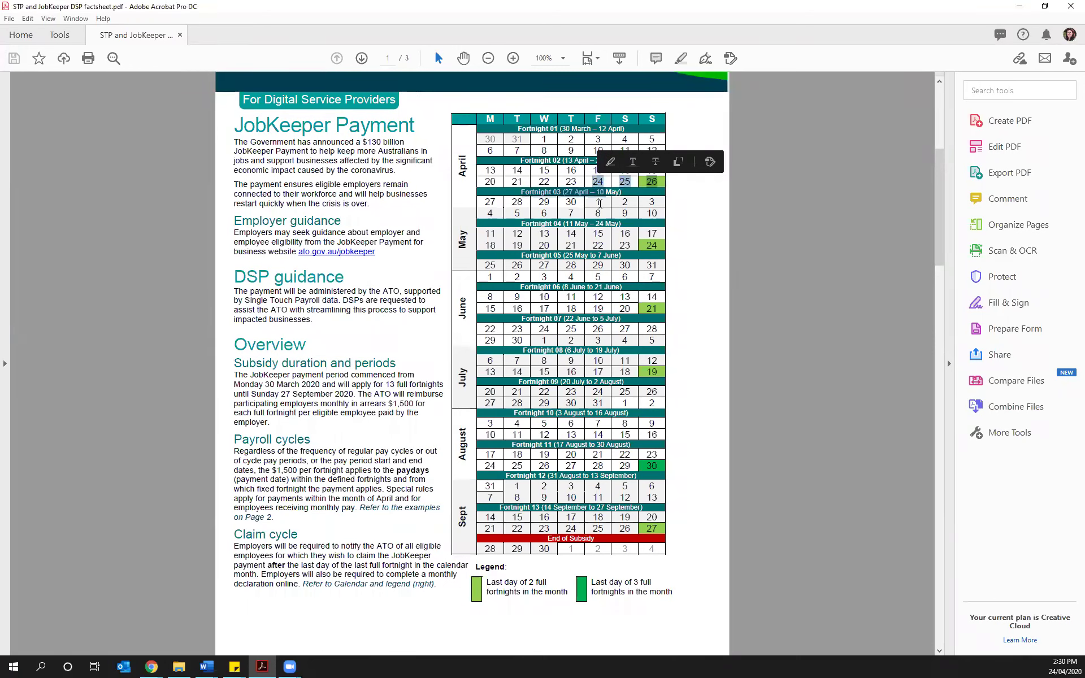
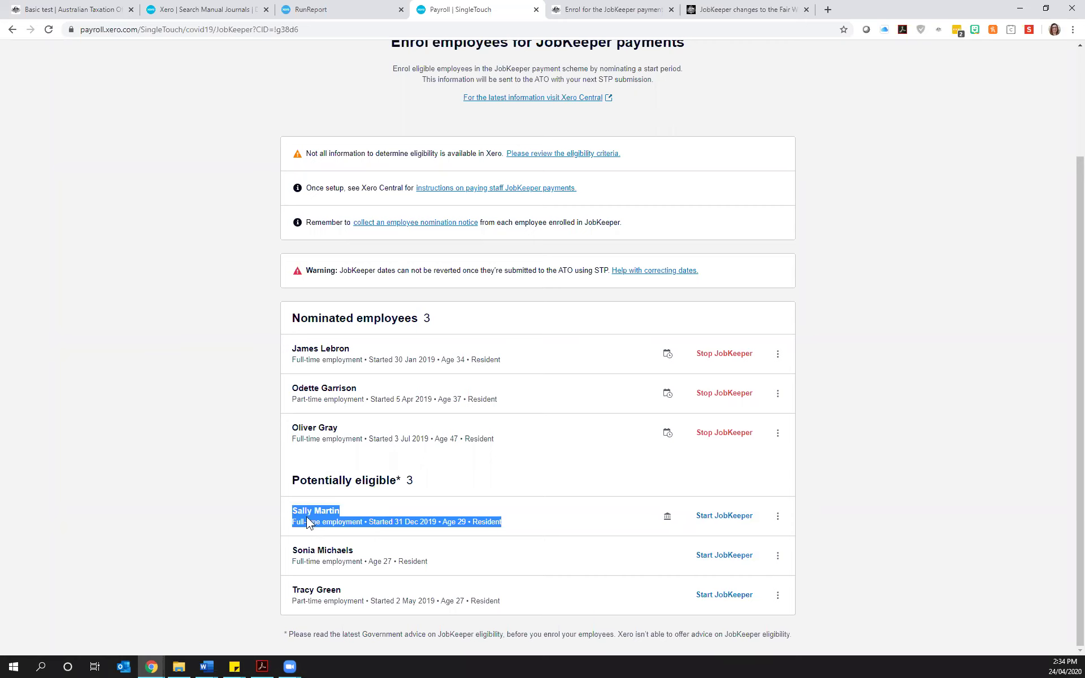
pyautogui.click(269, 535)
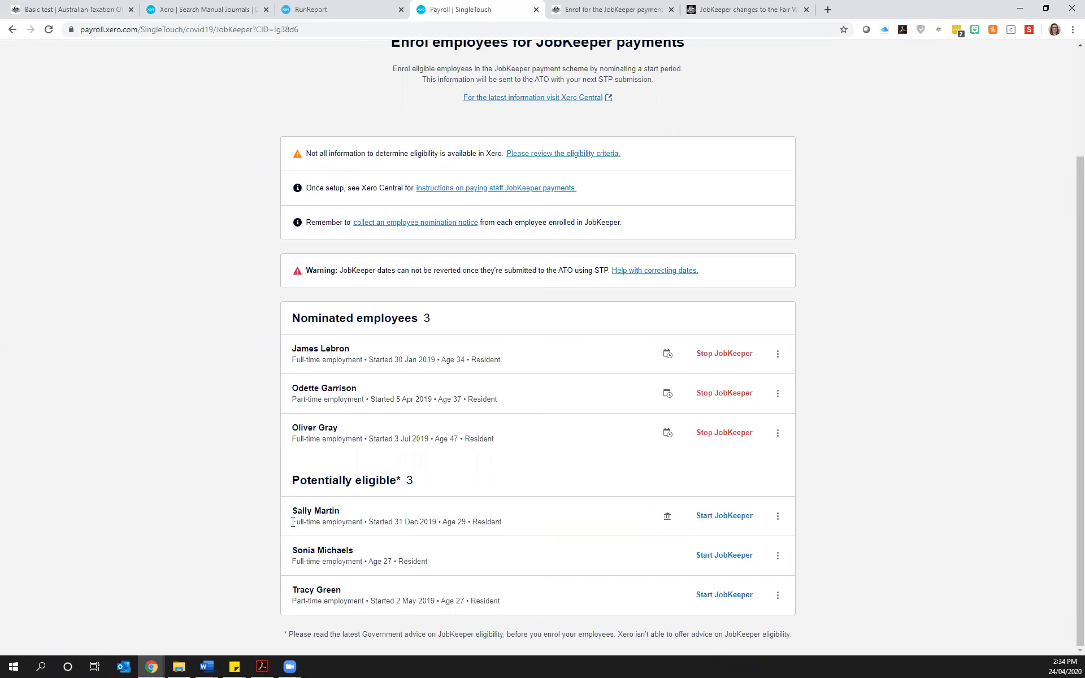
# Step: Highlight the first potentially eligible employee's start date, and review the Payroll support page's JobKeeper checklist and planned improvements, reached from the pay runs list
pyautogui.moveTo(381, 522); pyautogui.dragTo(449, 522)
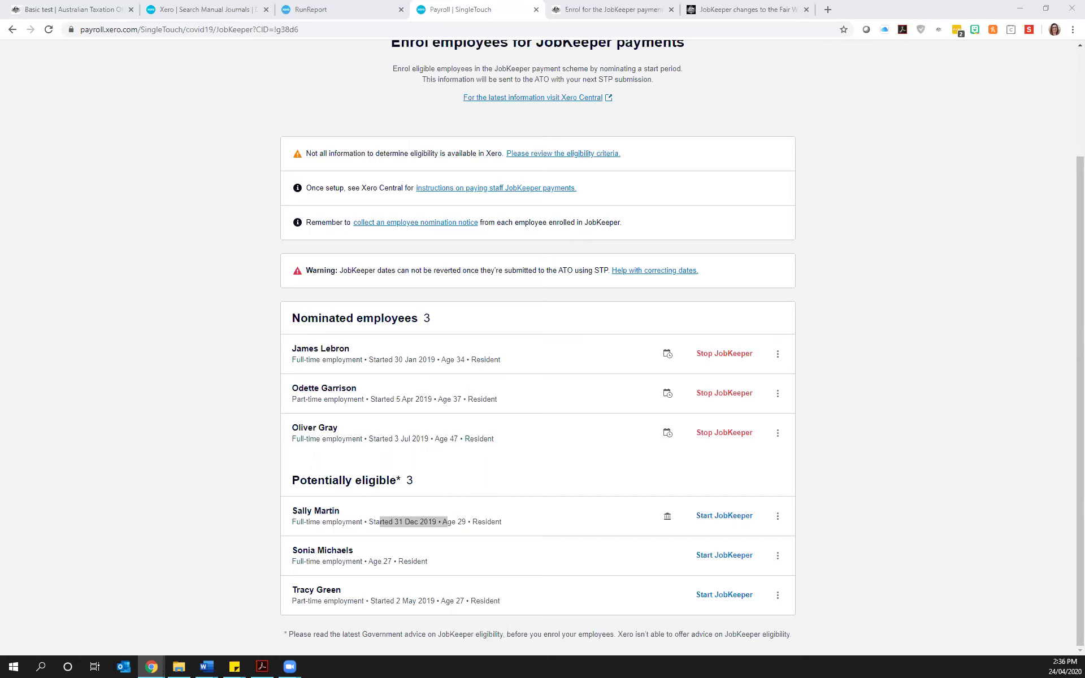
pyautogui.scroll(3, 300, 255)
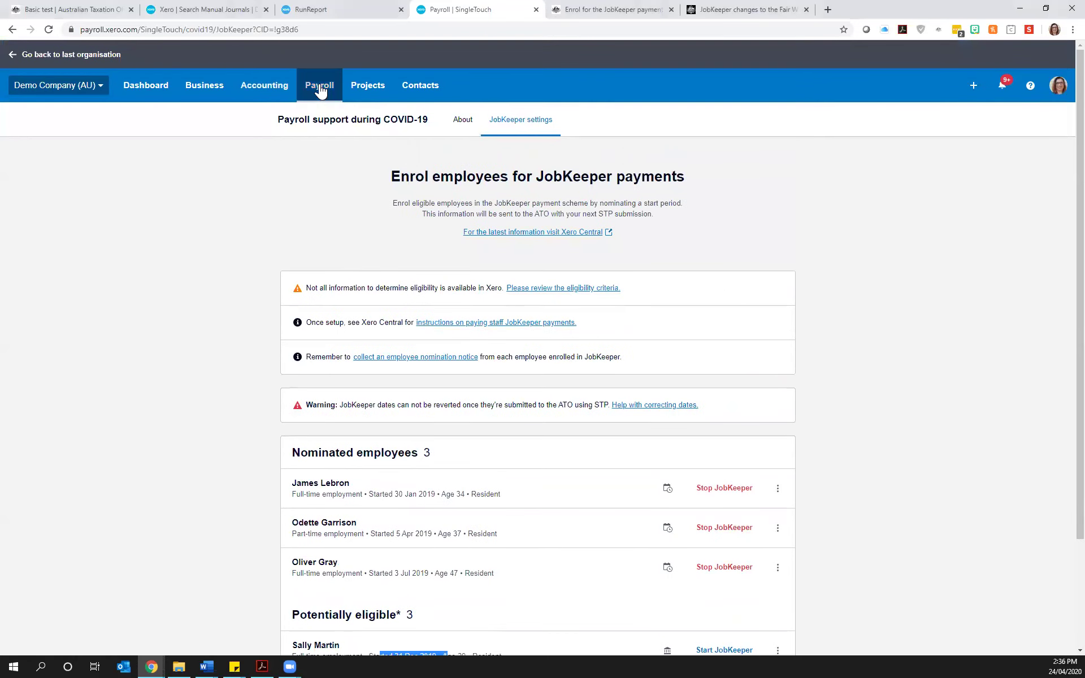
pyautogui.click(320, 87)
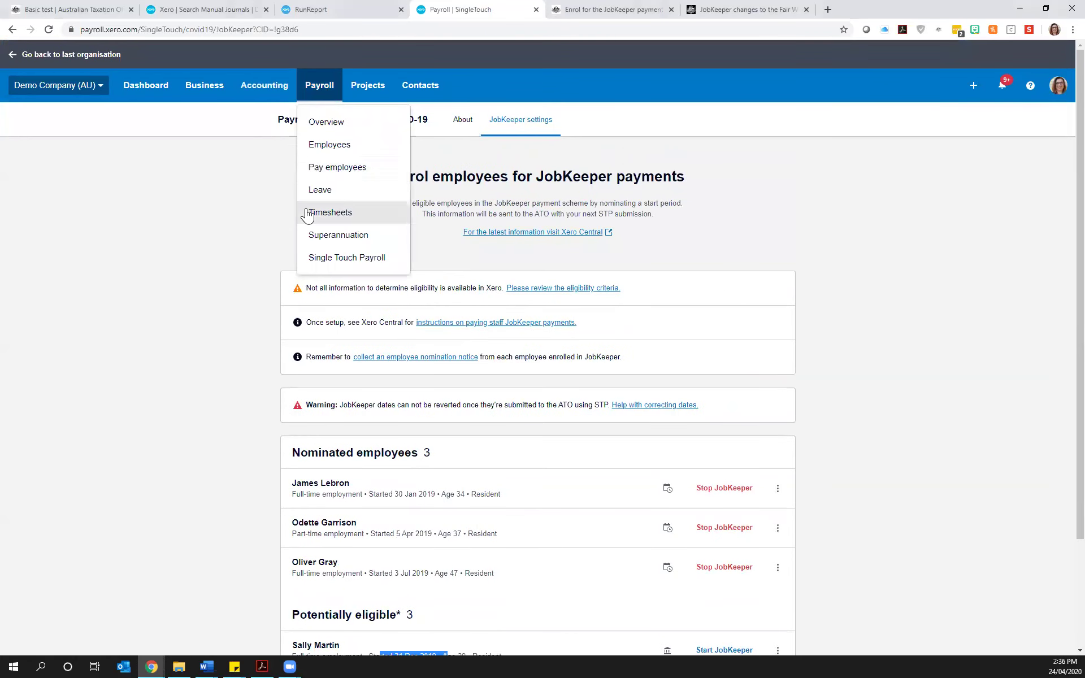
pyautogui.click(330, 172)
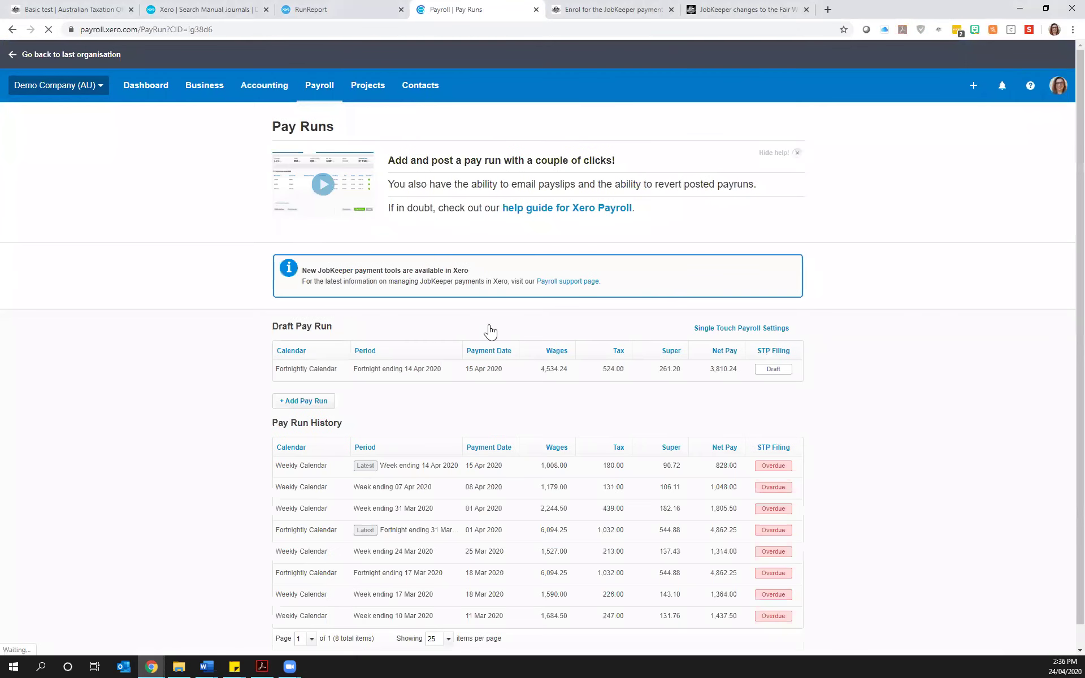
pyautogui.click(577, 281)
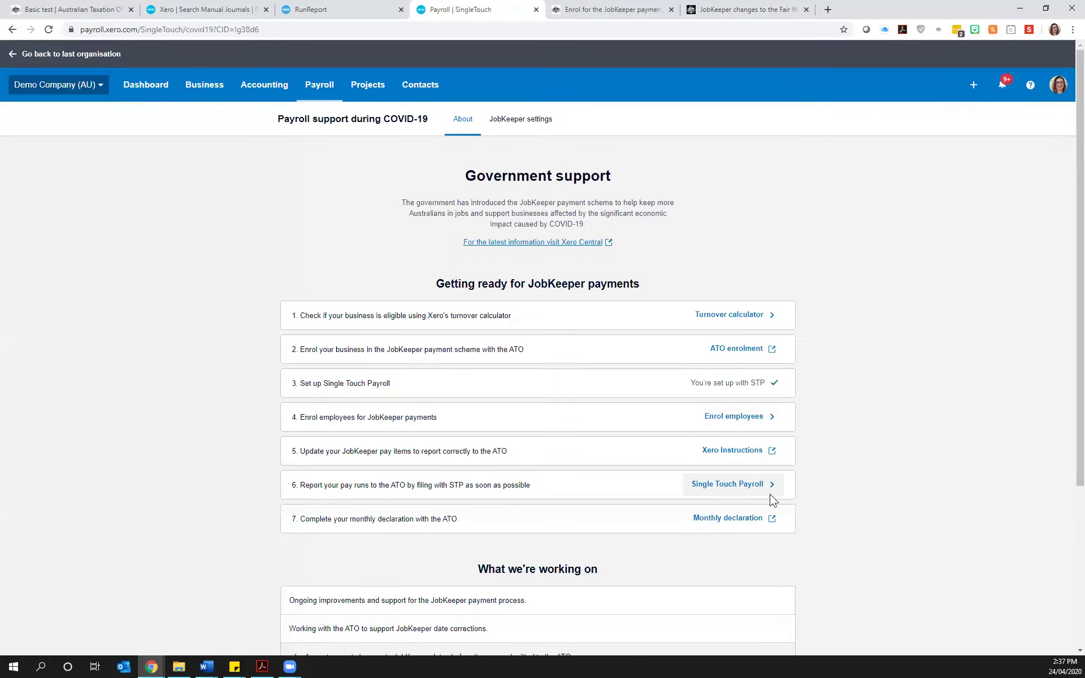
pyautogui.scroll(-4, 770, 498)
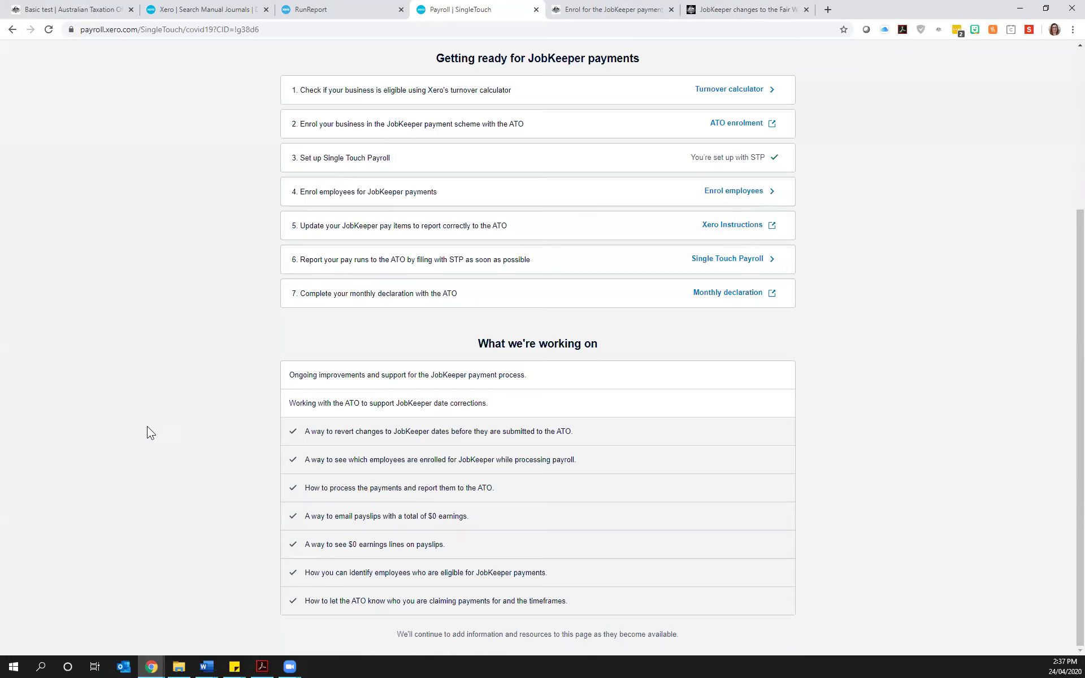
pyautogui.scroll(4, 148, 433)
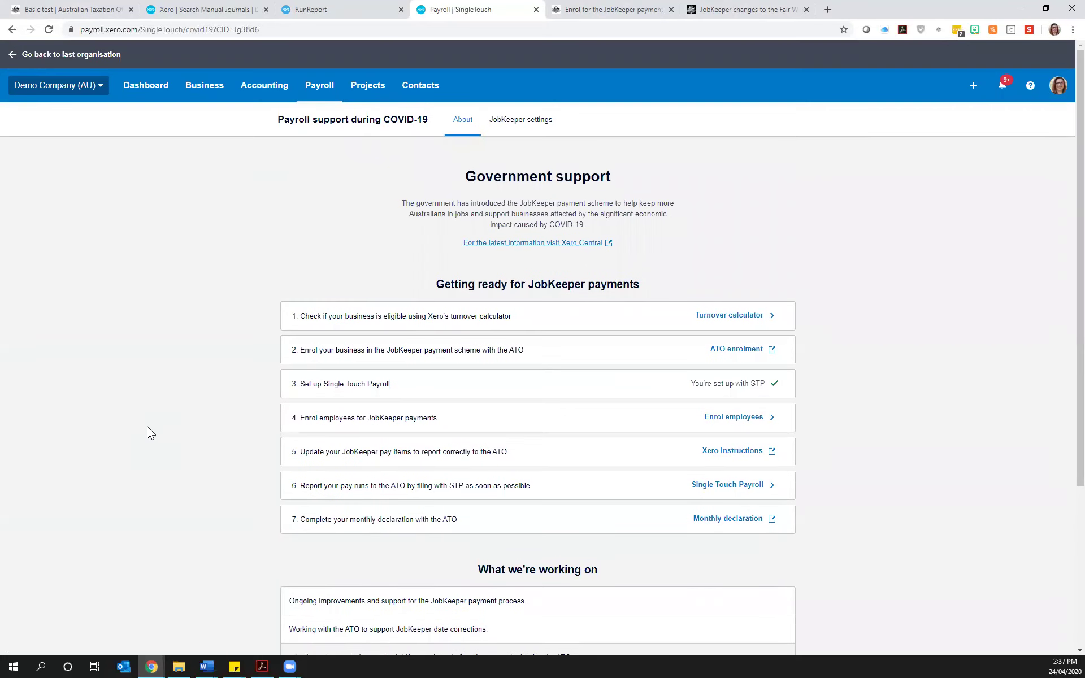